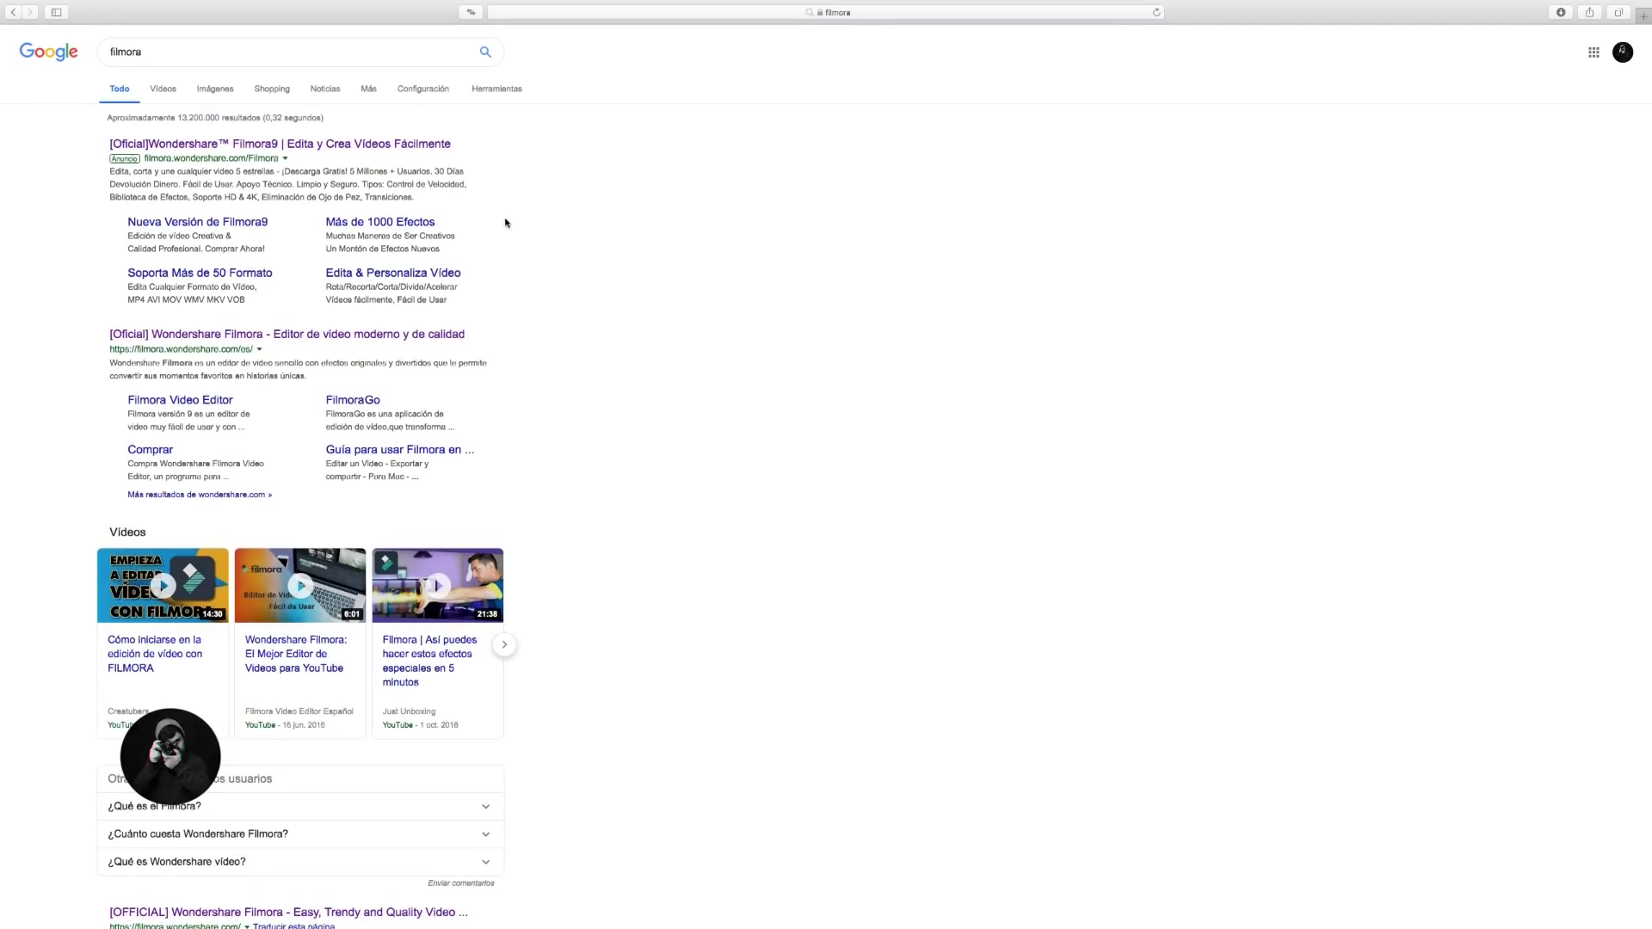
Open the sponsored [Oficial] Wondershare Filmora9 result from the Google search page.
{"action": "left_click", "coordinate": [415, 145]}
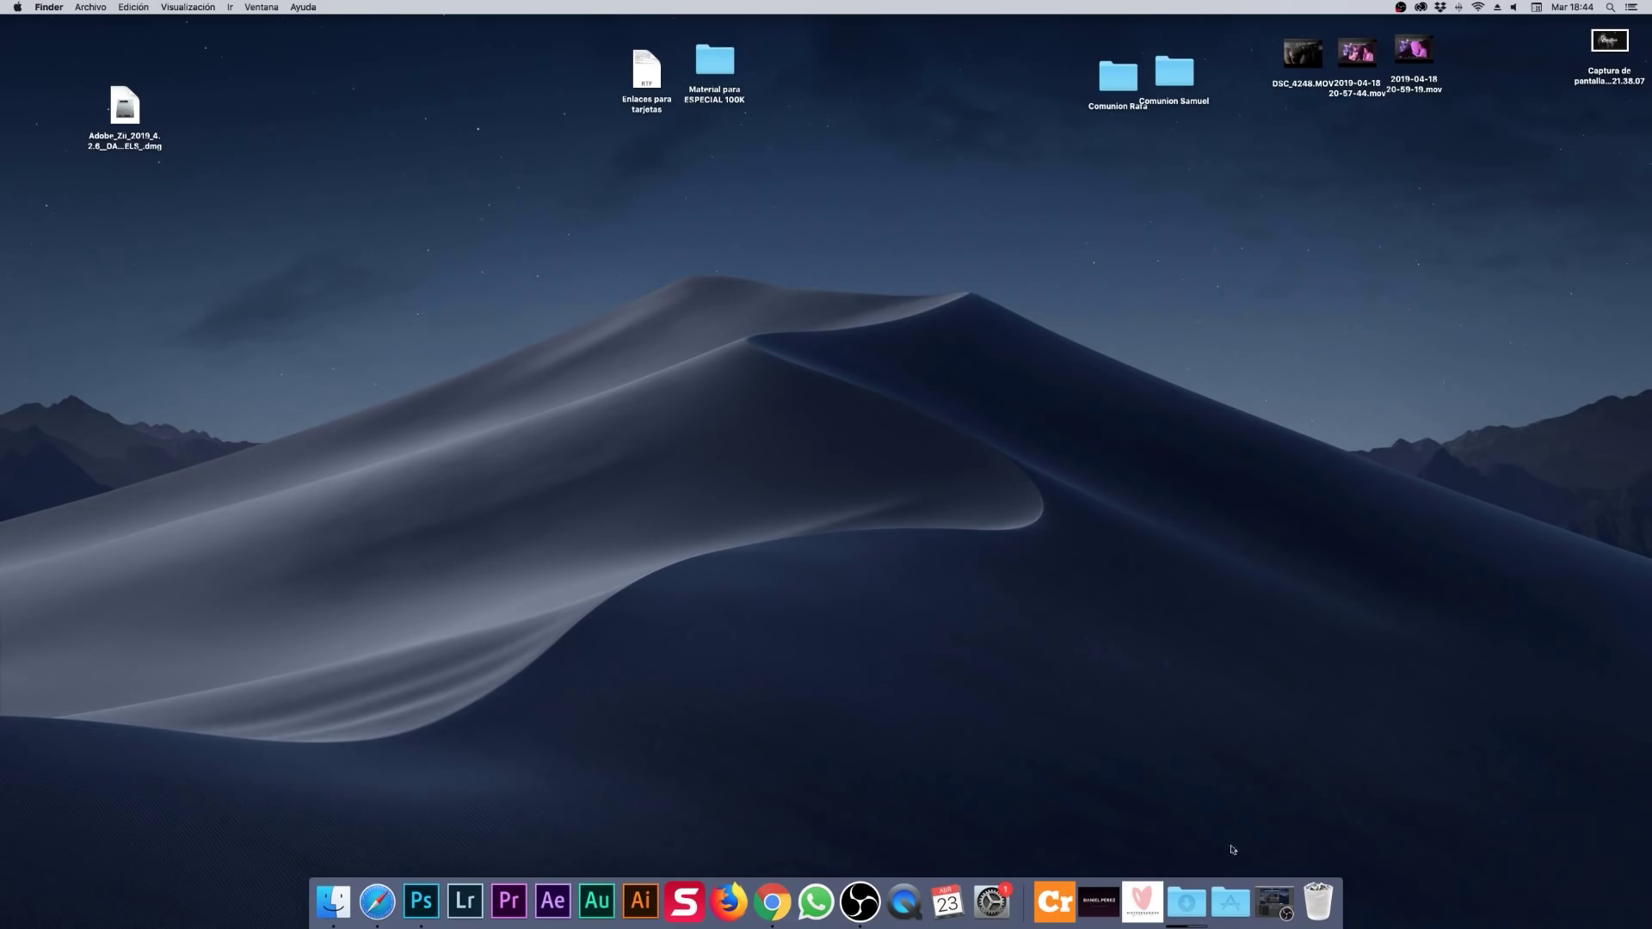
Launch Wondershare Filmora9 from the Aplicaciones stack in the Dock.
{"action": "left_click", "coordinate": [1232, 908]}
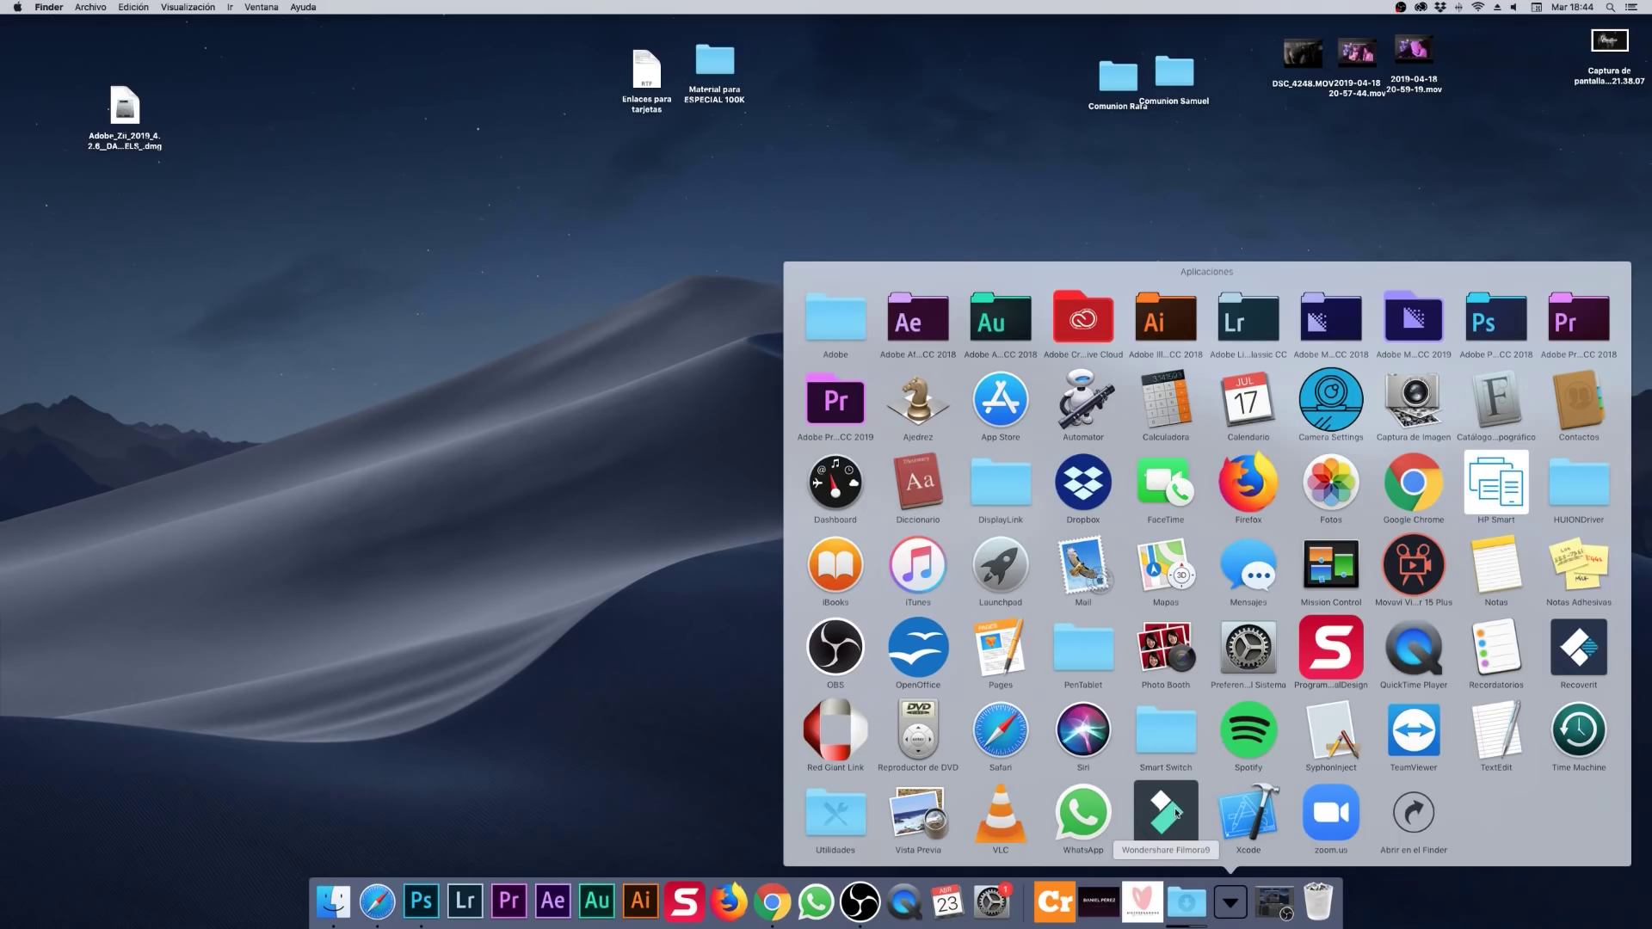
{"action": "left_click", "coordinate": [1176, 812]}
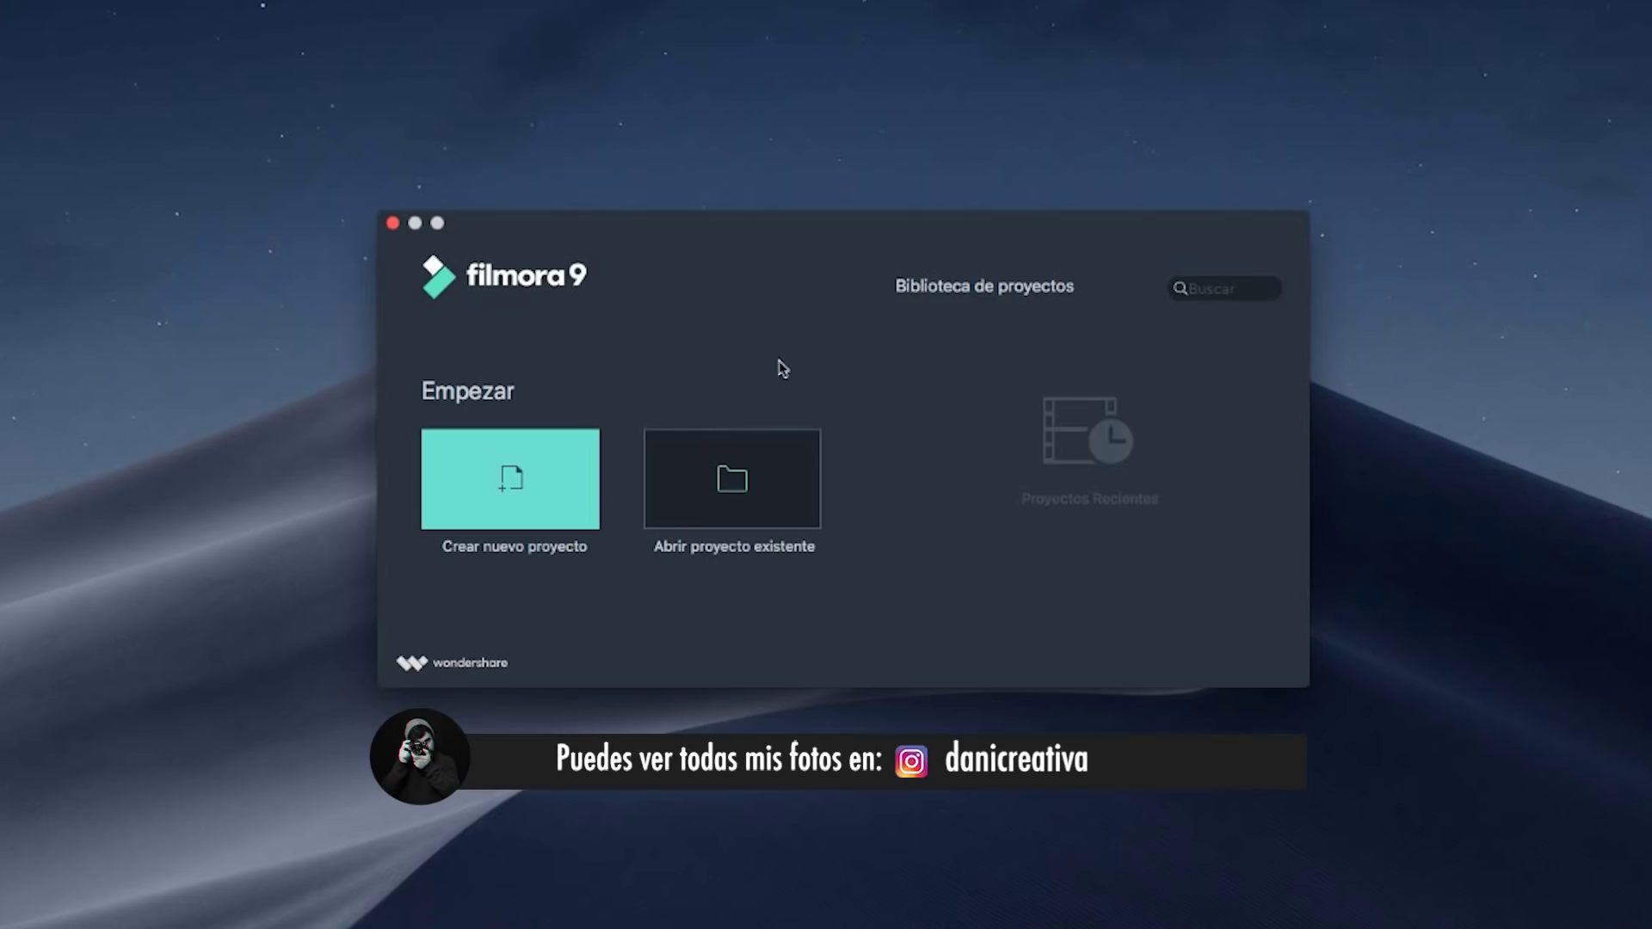
Start a blank project with the 'Crear nuevo proyecto' launcher option.
{"action": "left_click", "coordinate": [513, 499]}
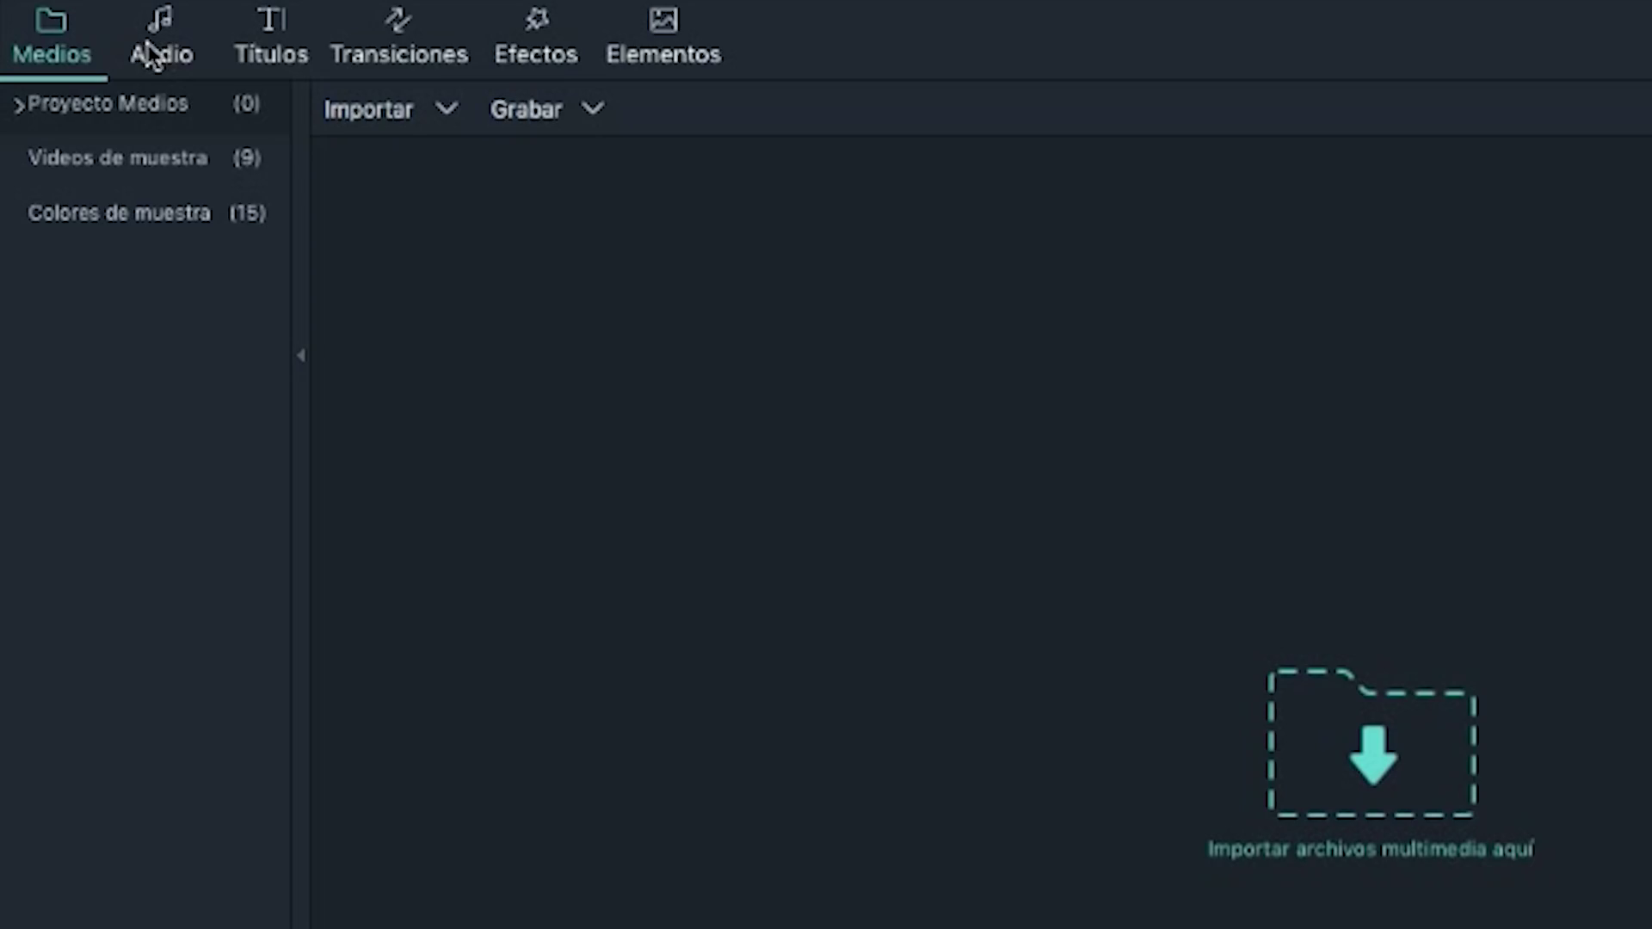
{"action": "left_click", "coordinate": [148, 53]}
{"action": "left_click", "coordinate": [284, 43]}
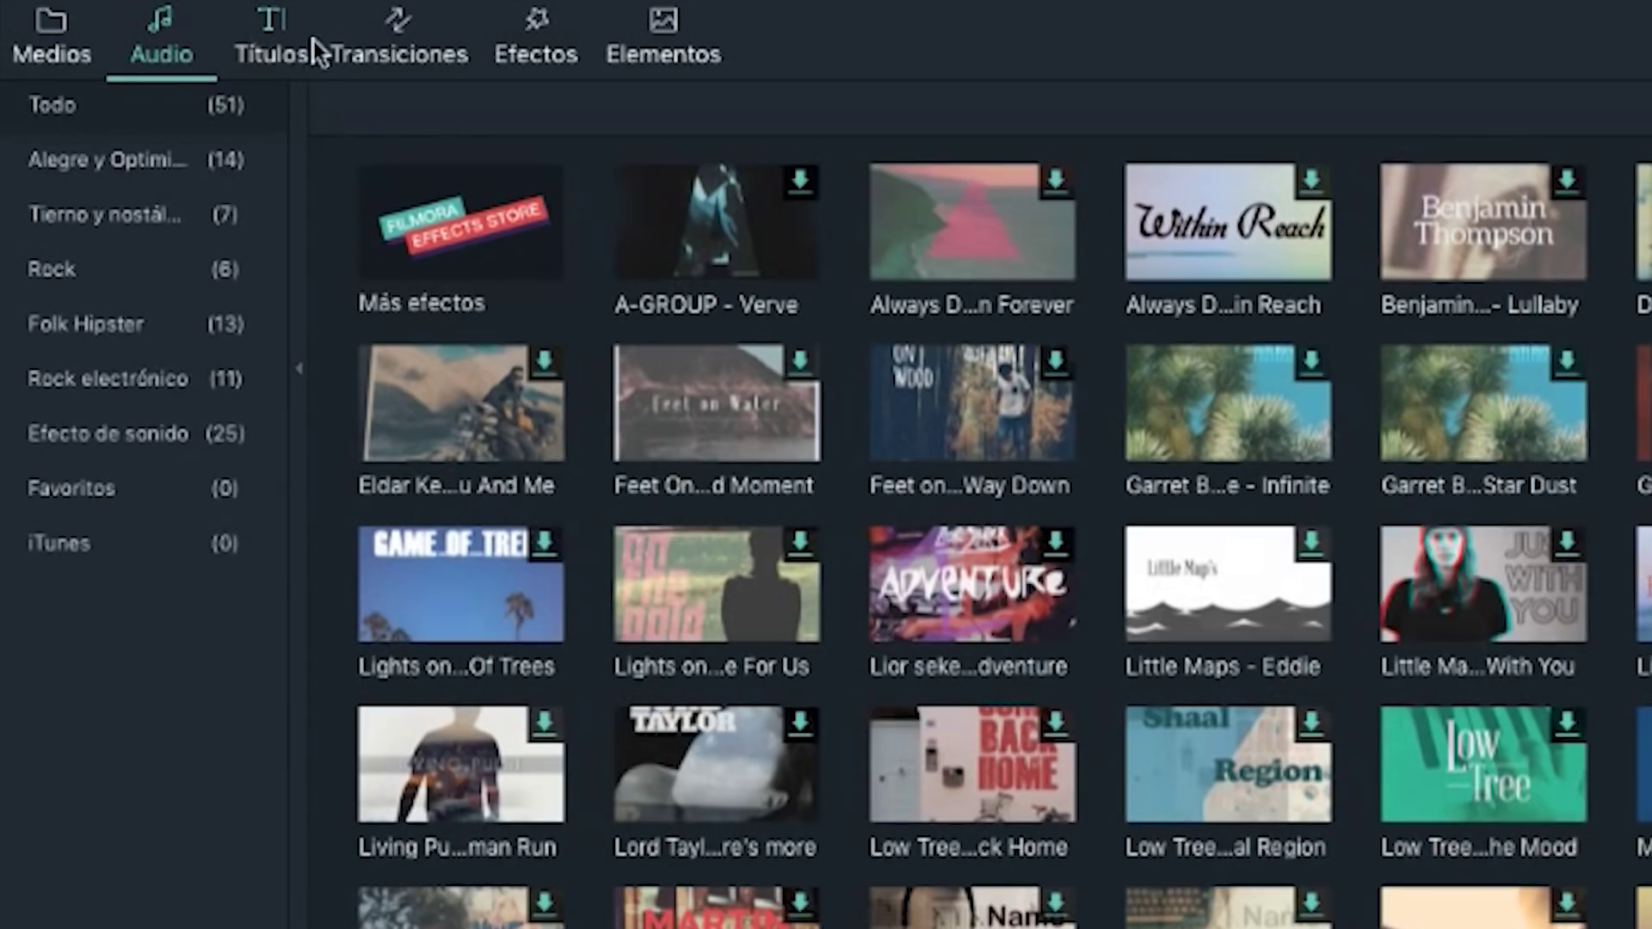
{"action": "left_click", "coordinate": [379, 40]}
{"action": "left_click", "coordinate": [531, 56]}
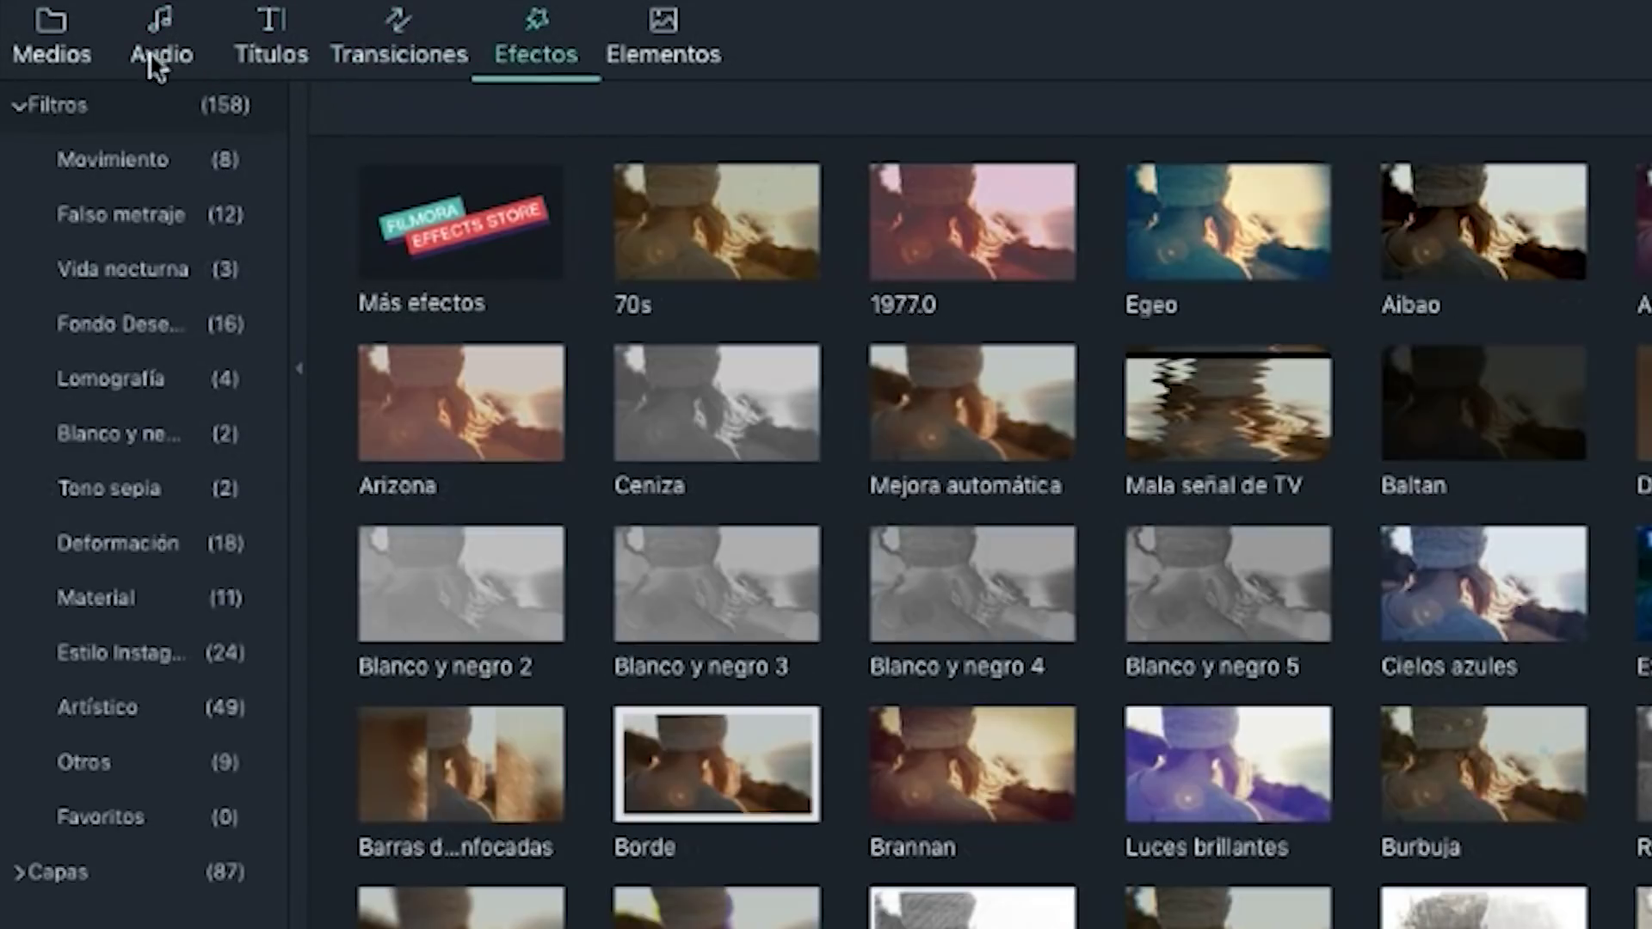
{"action": "left_click", "coordinate": [19, 15]}
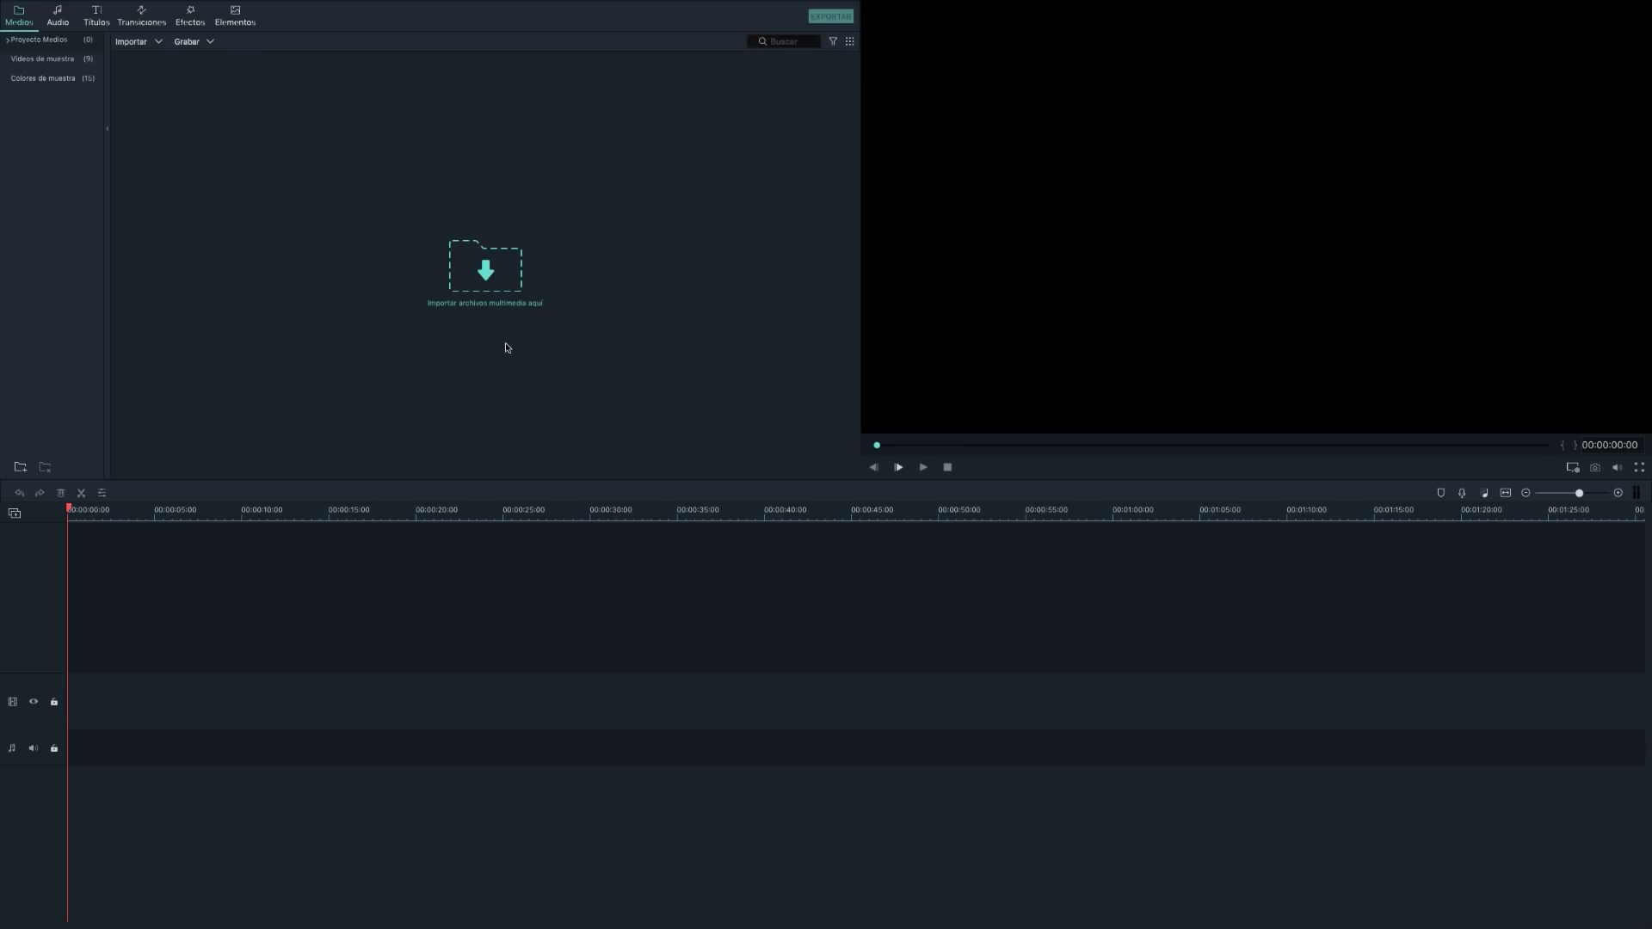
{"action": "left_click", "coordinate": [504, 275]}
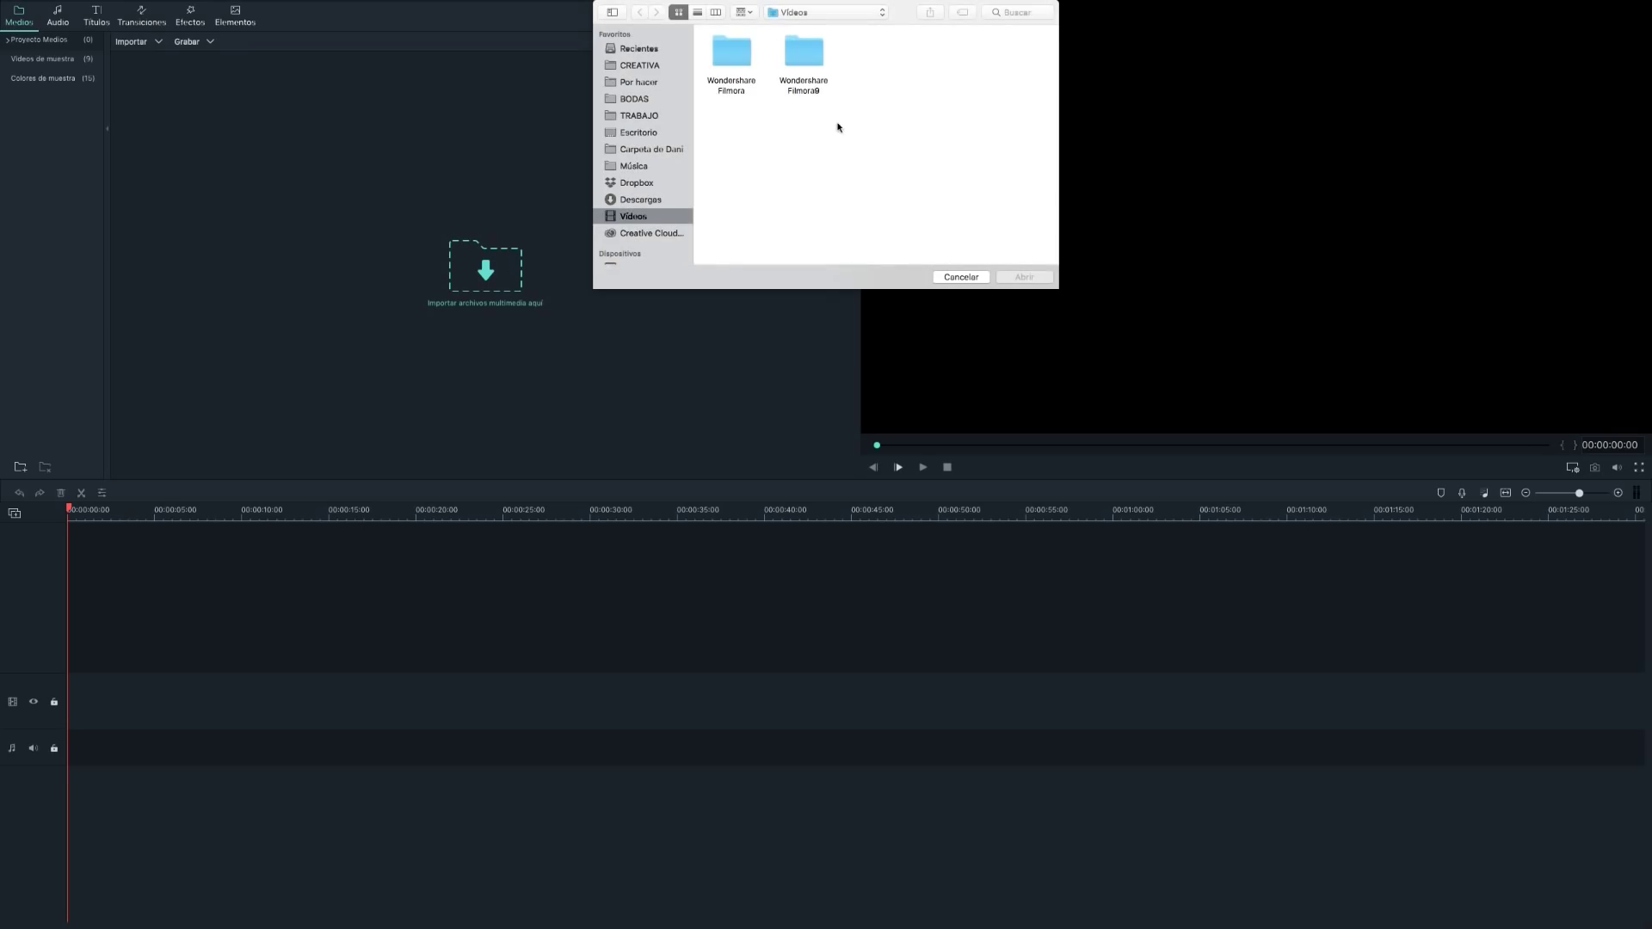
{"action": "left_click", "coordinate": [957, 277]}
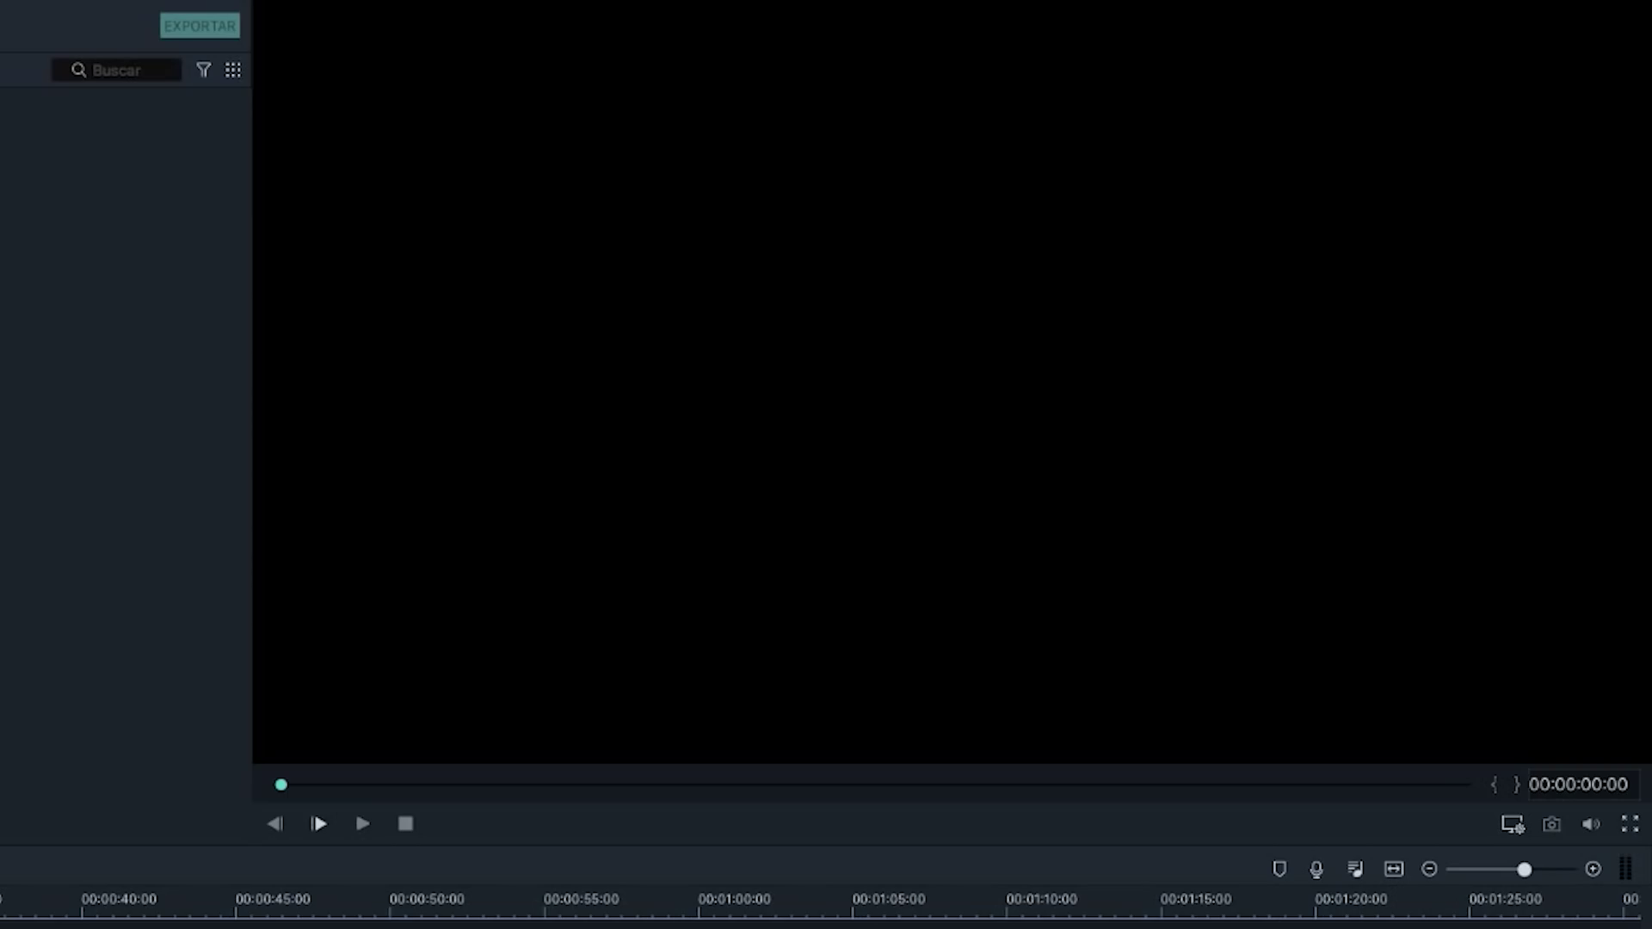
Review the preview playback quality options and zoom the timeline out to a longer span.
{"action": "left_click", "coordinate": [1513, 828]}
{"action": "mouse_move", "coordinate": [1353, 843]}
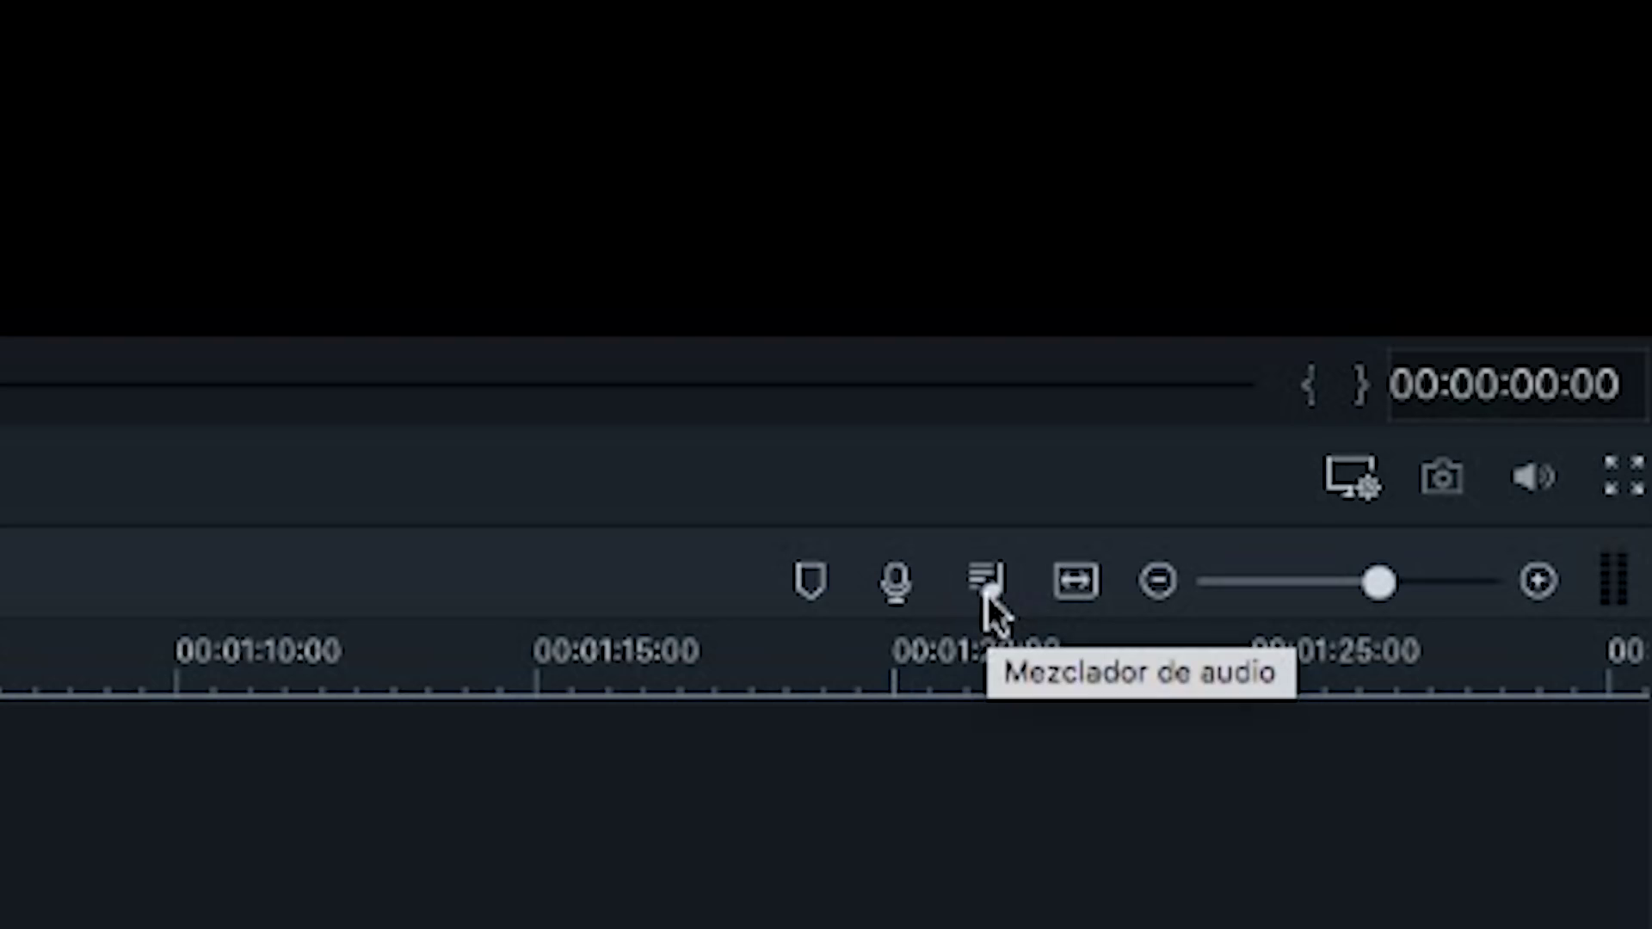
{"action": "mouse_move", "coordinate": [1375, 585]}
{"action": "left_mouse_down"}
{"action": "mouse_move", "coordinate": [1245, 593]}
{"action": "mouse_move", "coordinate": [1331, 611]}
{"action": "left_mouse_up"}
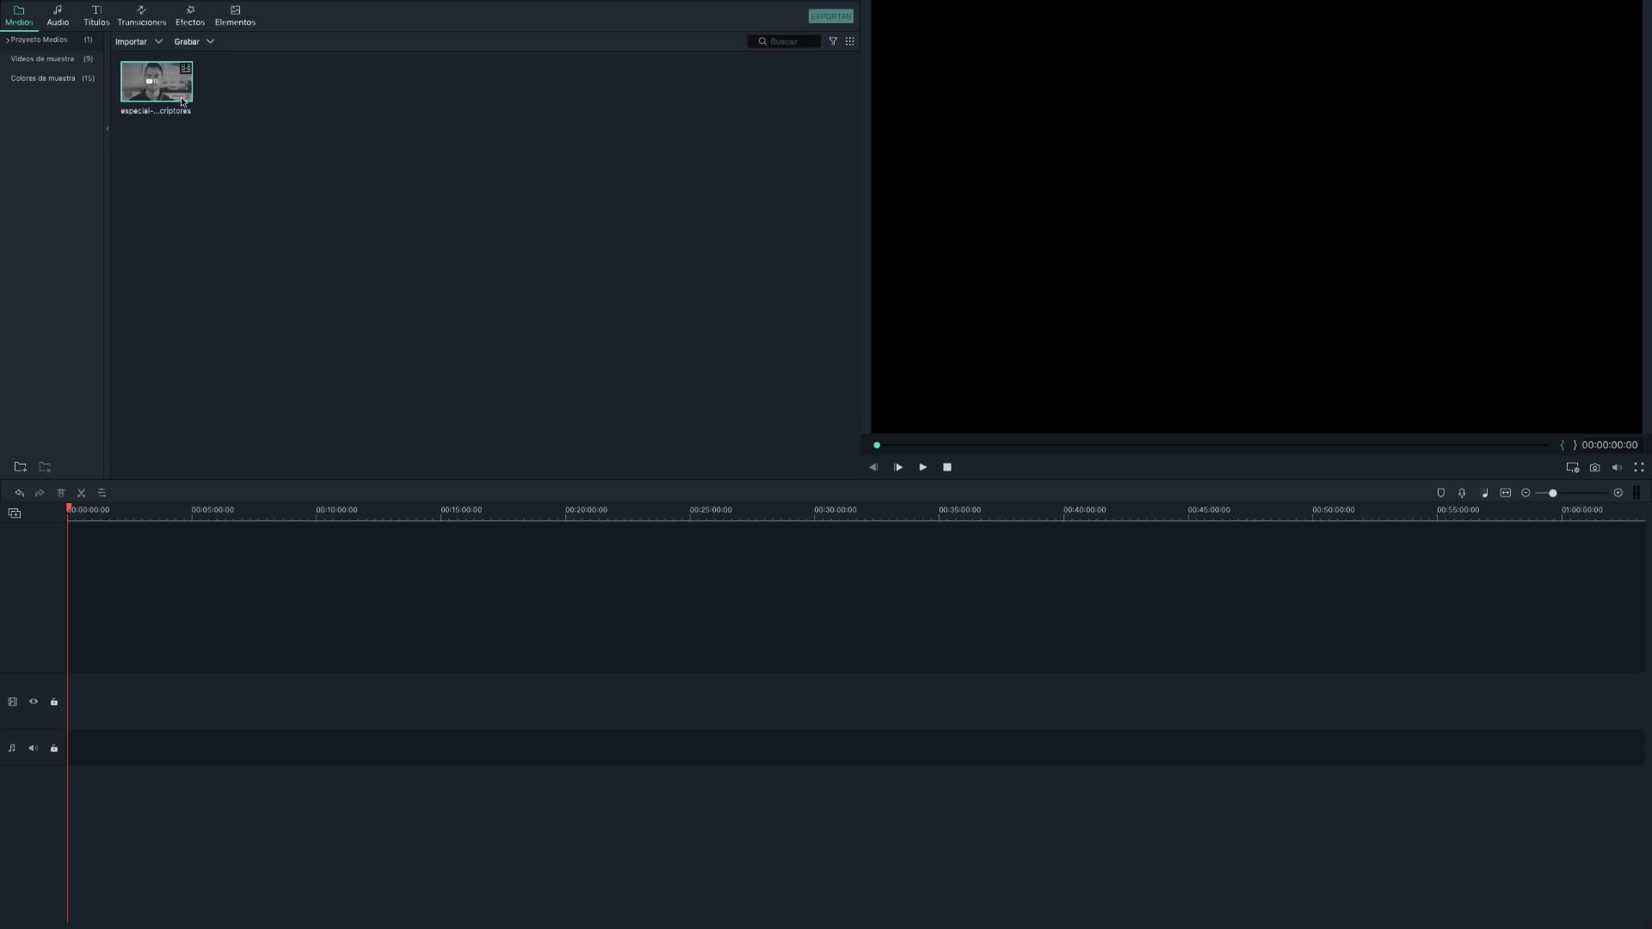
Preview the imported clip up to the studio scene, then drop it onto the video track.
{"action": "key", "text": "space"}
{"action": "left_click_drag", "start_coordinate": [1011, 445], "coordinate": [1048, 445]}
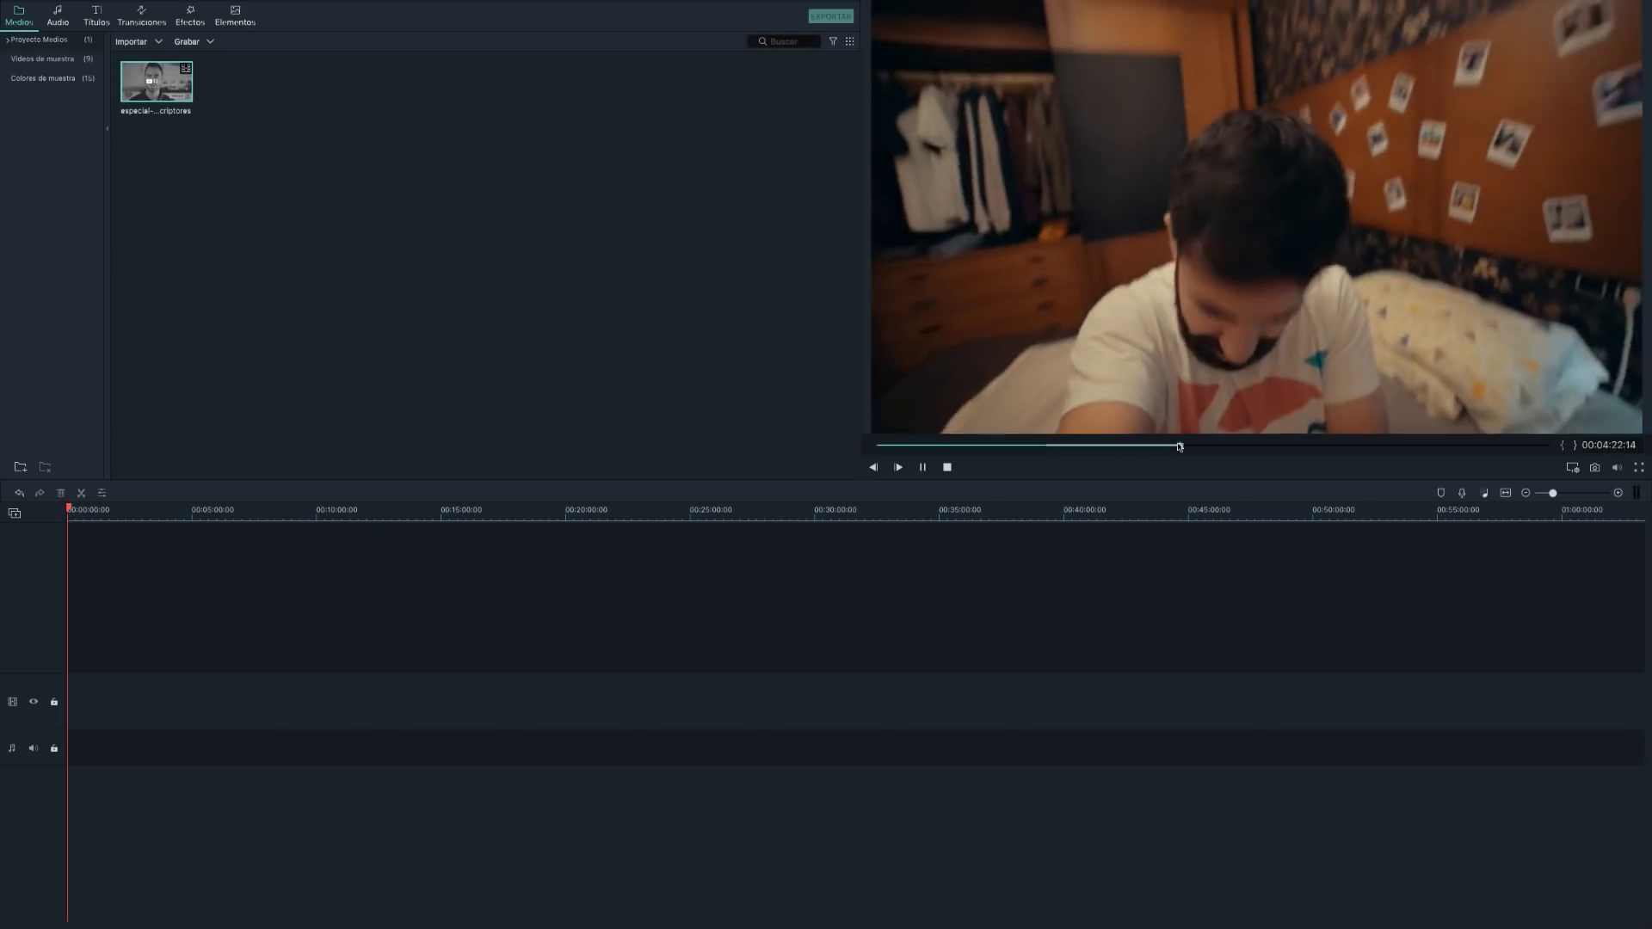
{"action": "mouse_move", "coordinate": [1174, 445]}
{"action": "left_mouse_down"}
{"action": "mouse_move", "coordinate": [1322, 450]}
{"action": "mouse_move", "coordinate": [1308, 444]}
{"action": "left_mouse_up"}
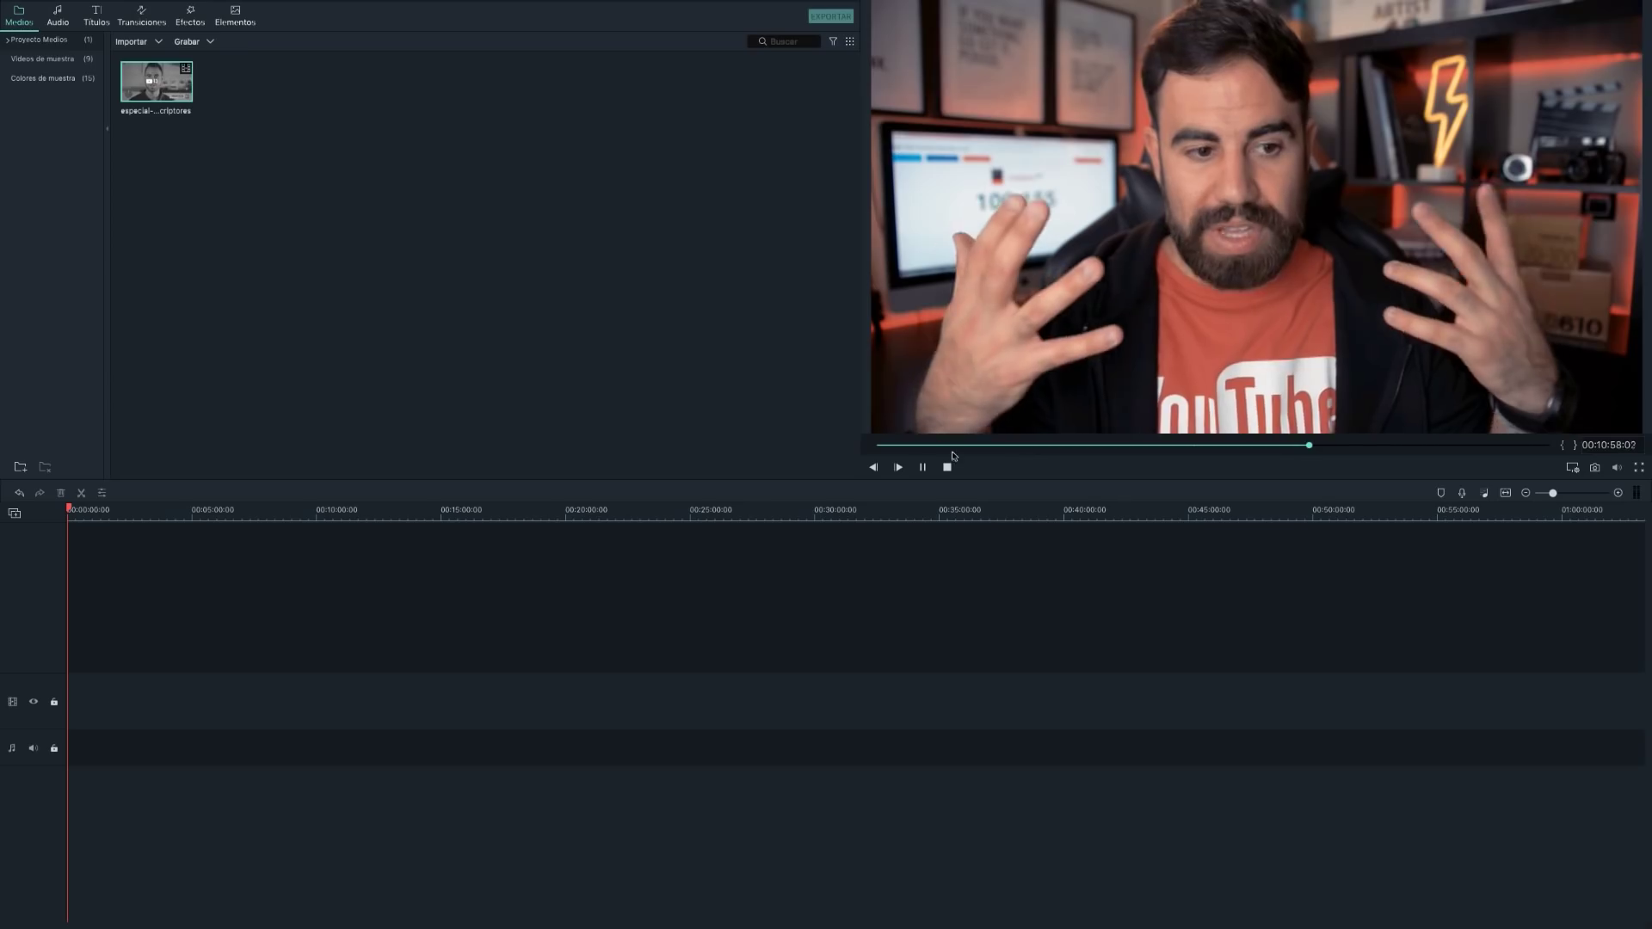
{"action": "key", "text": "space"}
{"action": "left_click_drag", "start_coordinate": [163, 88], "coordinate": [85, 686]}
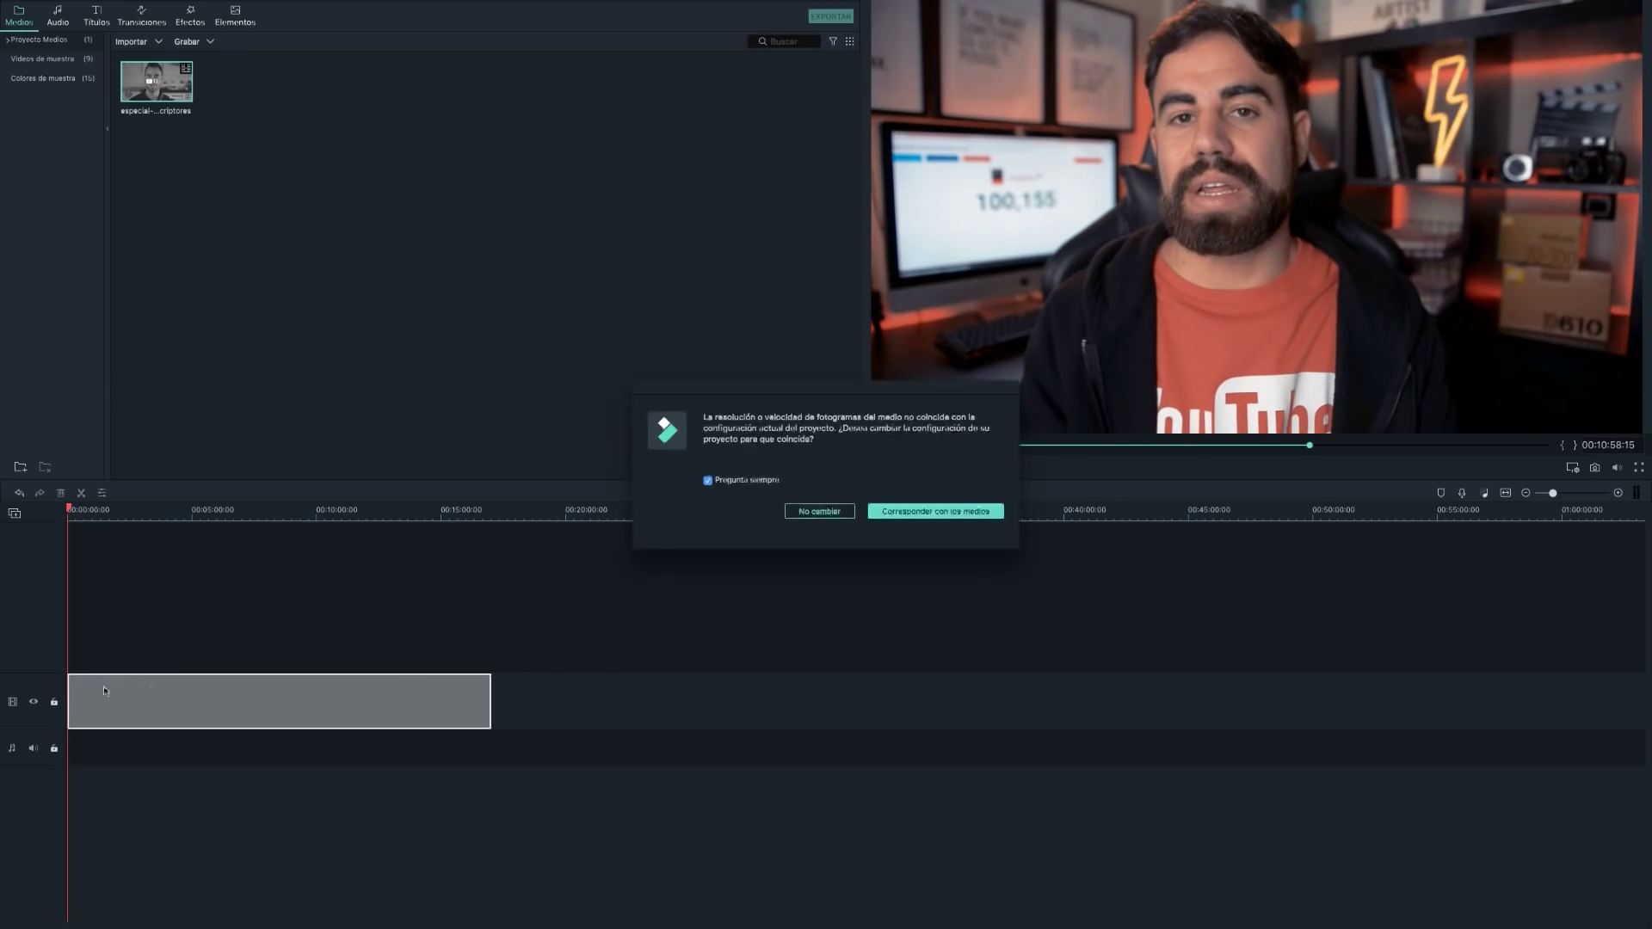
{"action": "left_click", "coordinate": [932, 509]}
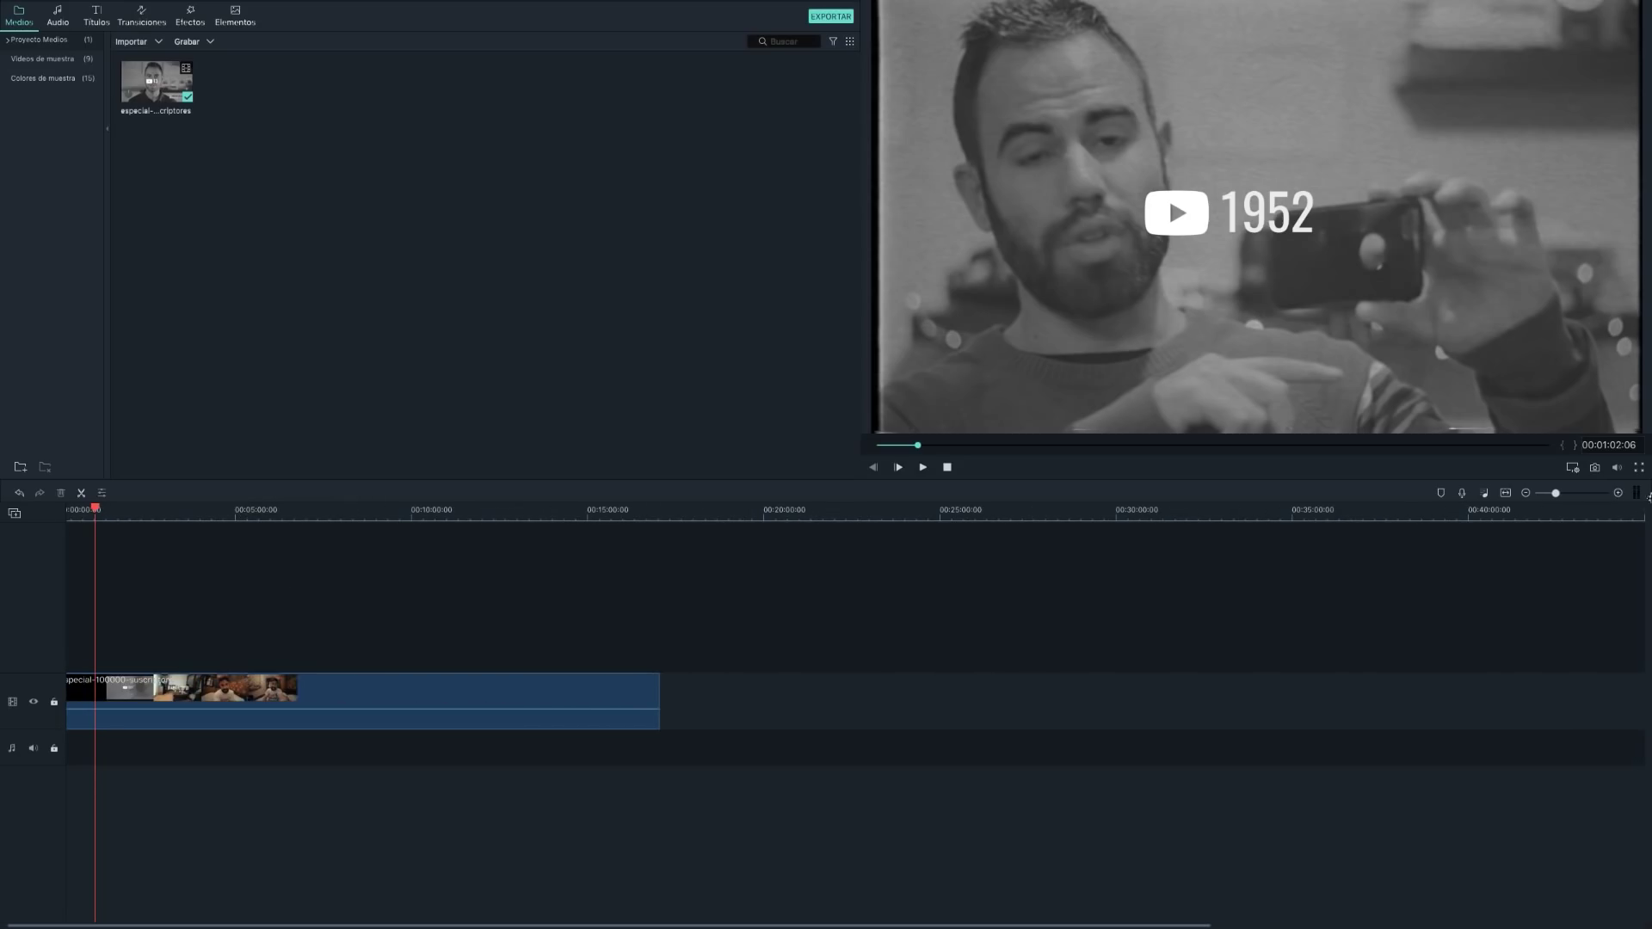
Zoom the timeline far out so the whole clip fits.
{"action": "left_click_drag", "start_coordinate": [1555, 493], "coordinate": [1538, 493]}
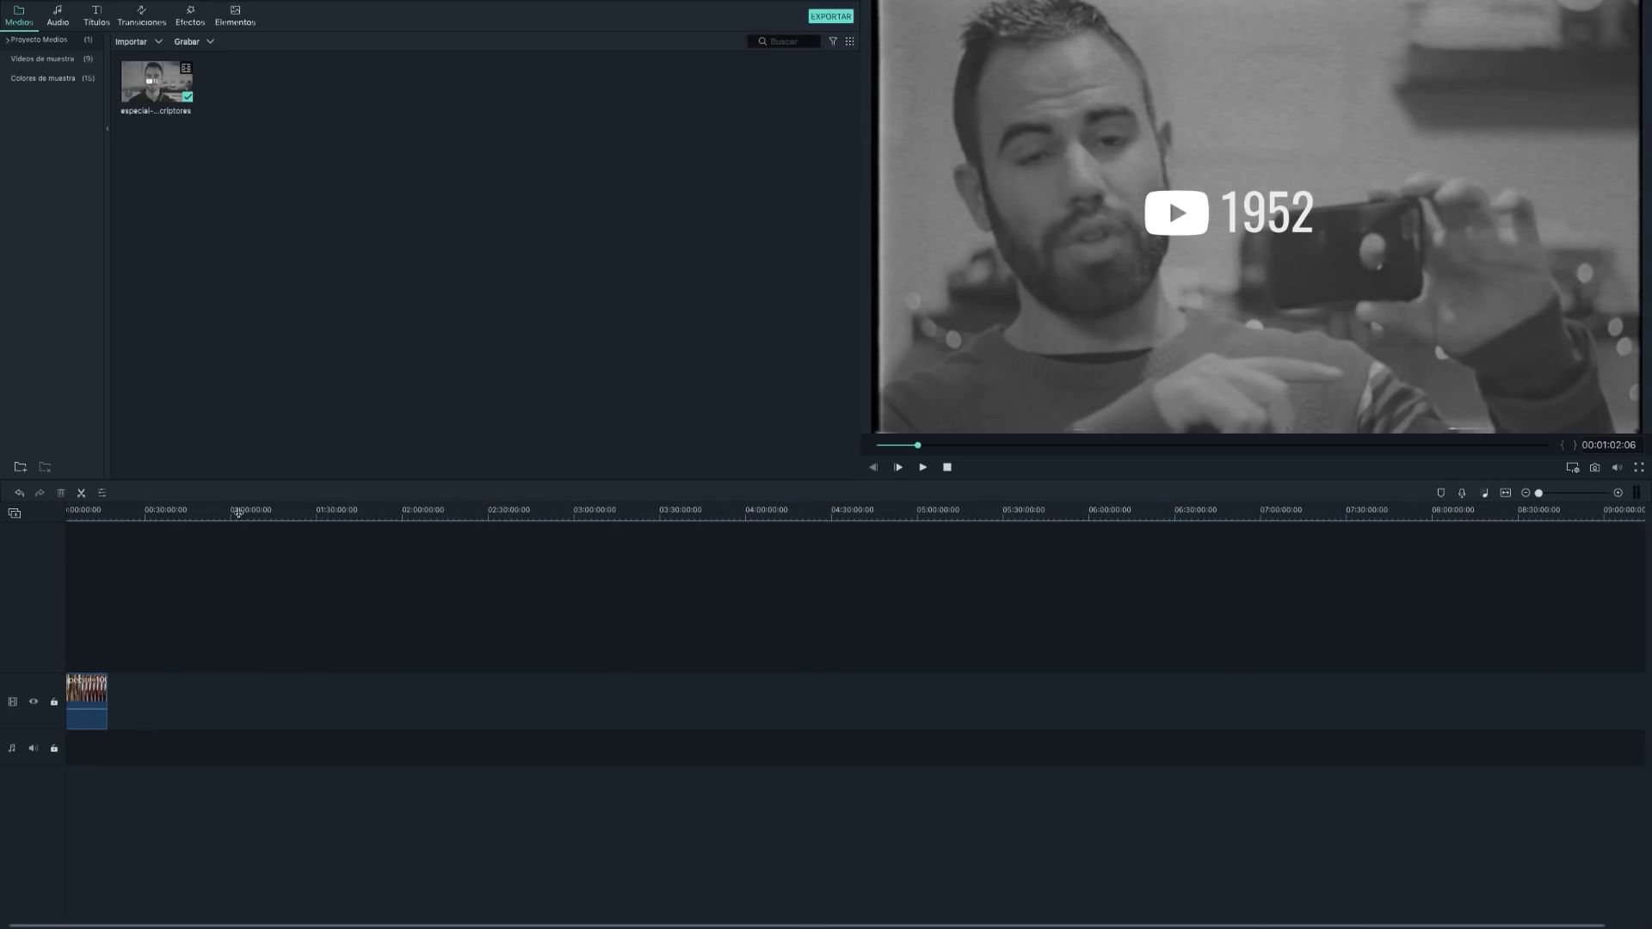
{"action": "scroll", "coordinate": [258, 511], "scroll_direction": "up", "scroll_amount": 2}
{"action": "scroll", "coordinate": [472, 511], "scroll_direction": "up", "scroll_amount": 2}
{"action": "scroll", "coordinate": [734, 511], "scroll_direction": "up", "scroll_amount": 2}
{"action": "scroll", "coordinate": [877, 508], "scroll_direction": "up", "scroll_amount": 2}
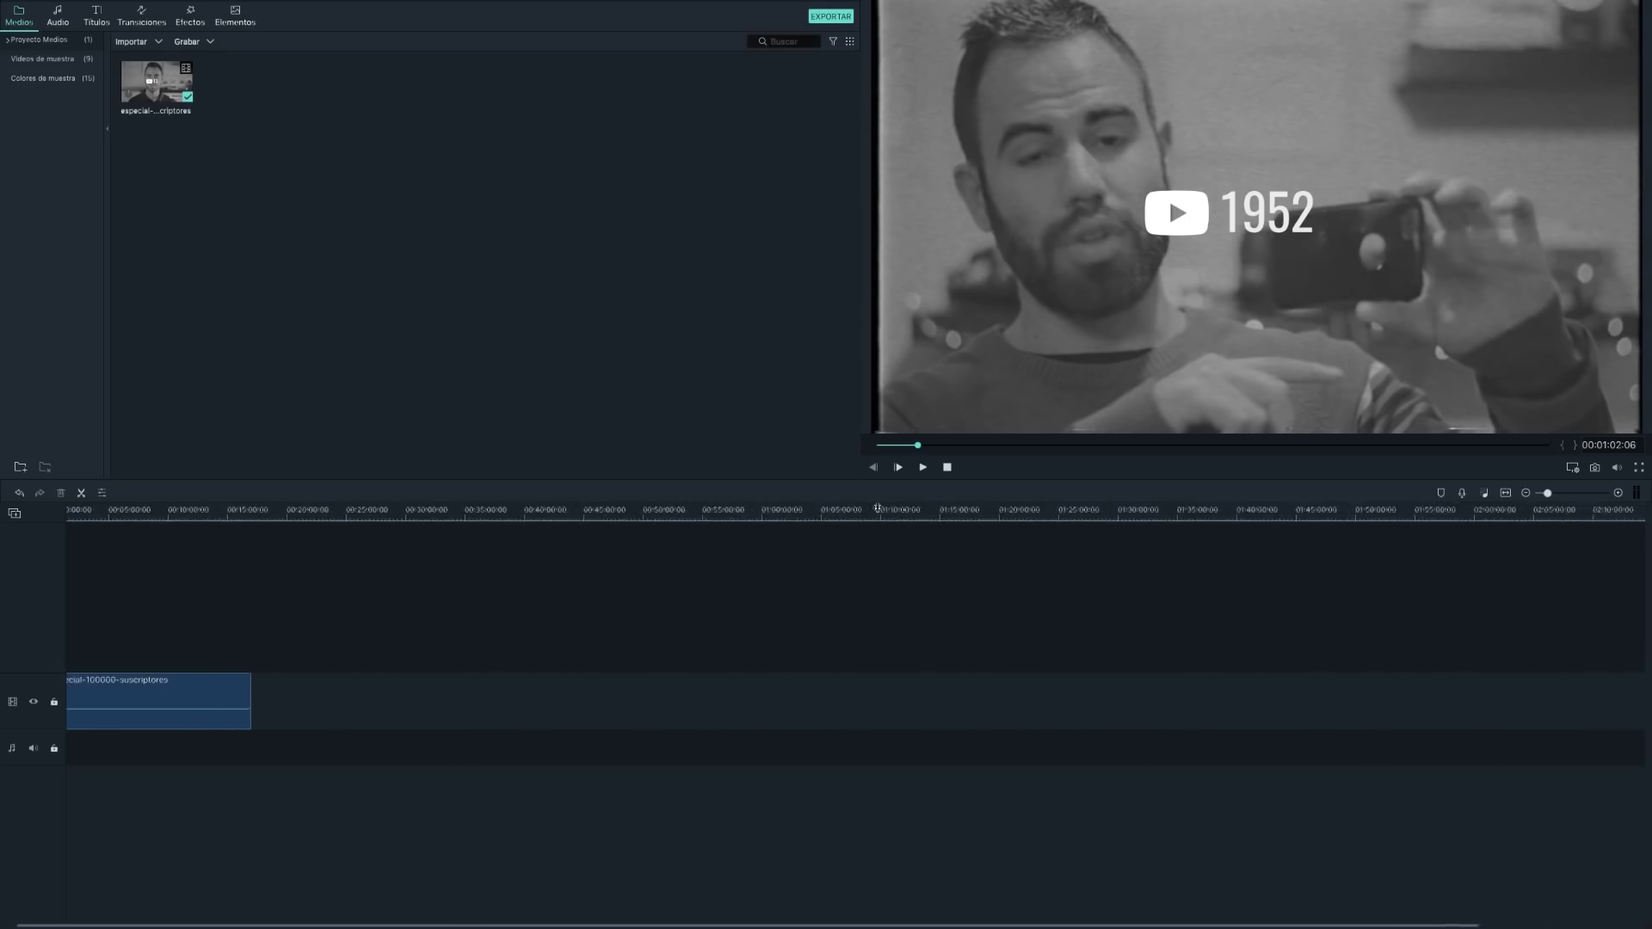
{"action": "scroll", "coordinate": [877, 508], "scroll_direction": "up", "scroll_amount": 2}
{"action": "scroll", "coordinate": [1425, 508], "scroll_direction": "up", "scroll_amount": 2}
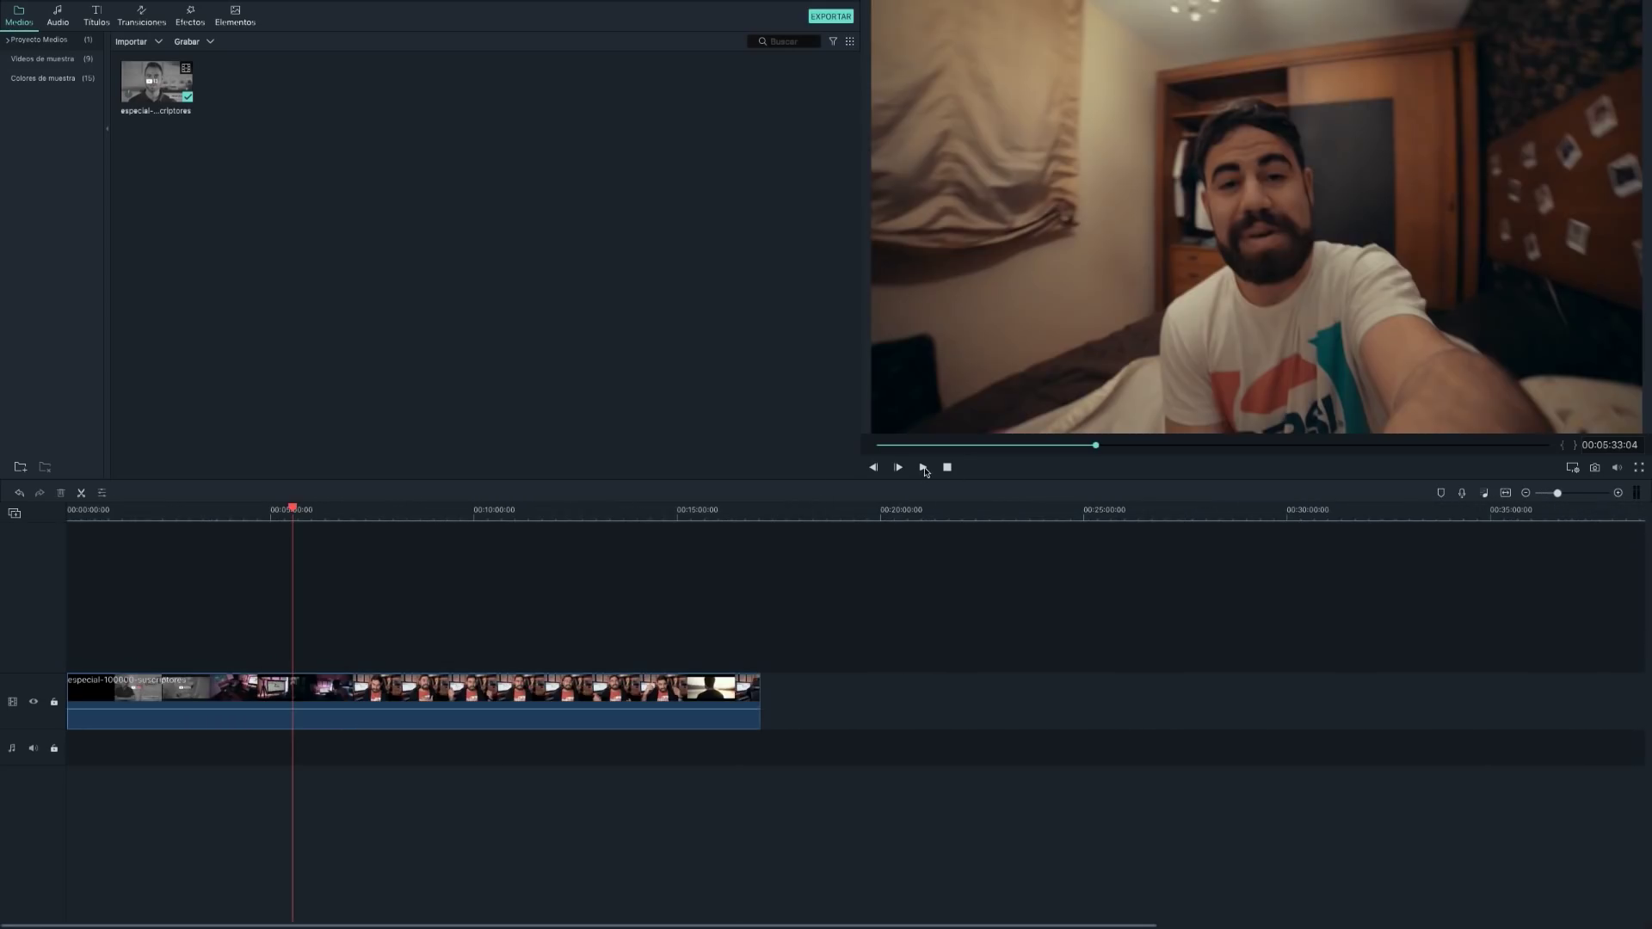
Play the clip, show the audio level meters, and pause at 00:11:18:04.
{"action": "left_click", "coordinate": [923, 467]}
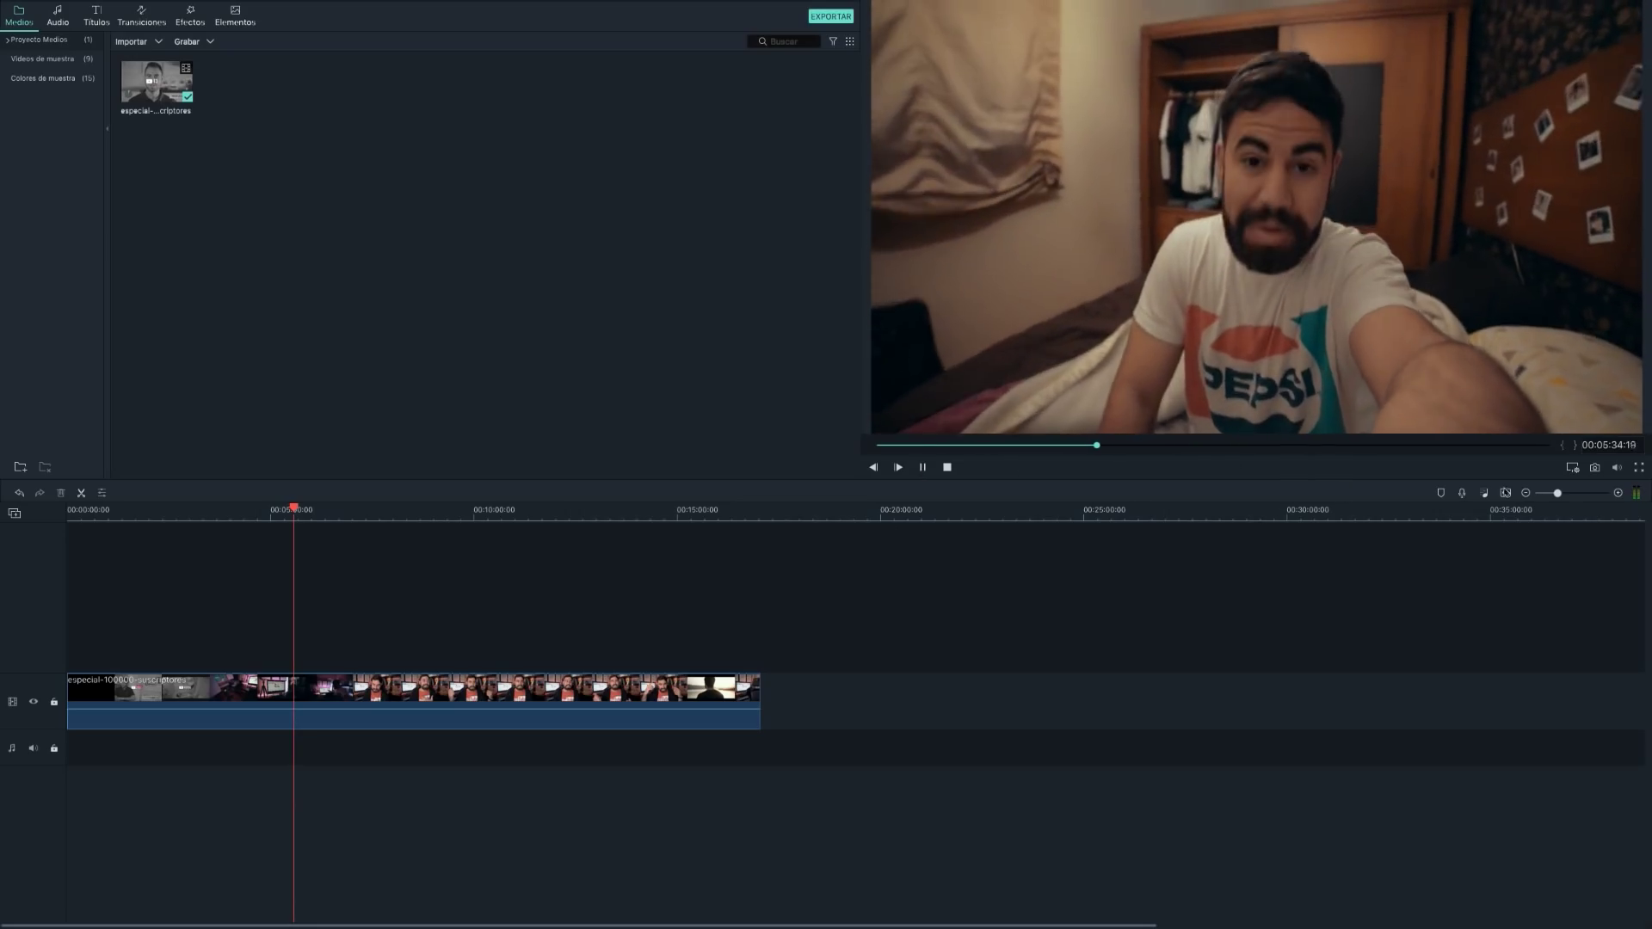
{"action": "left_click", "coordinate": [1637, 496]}
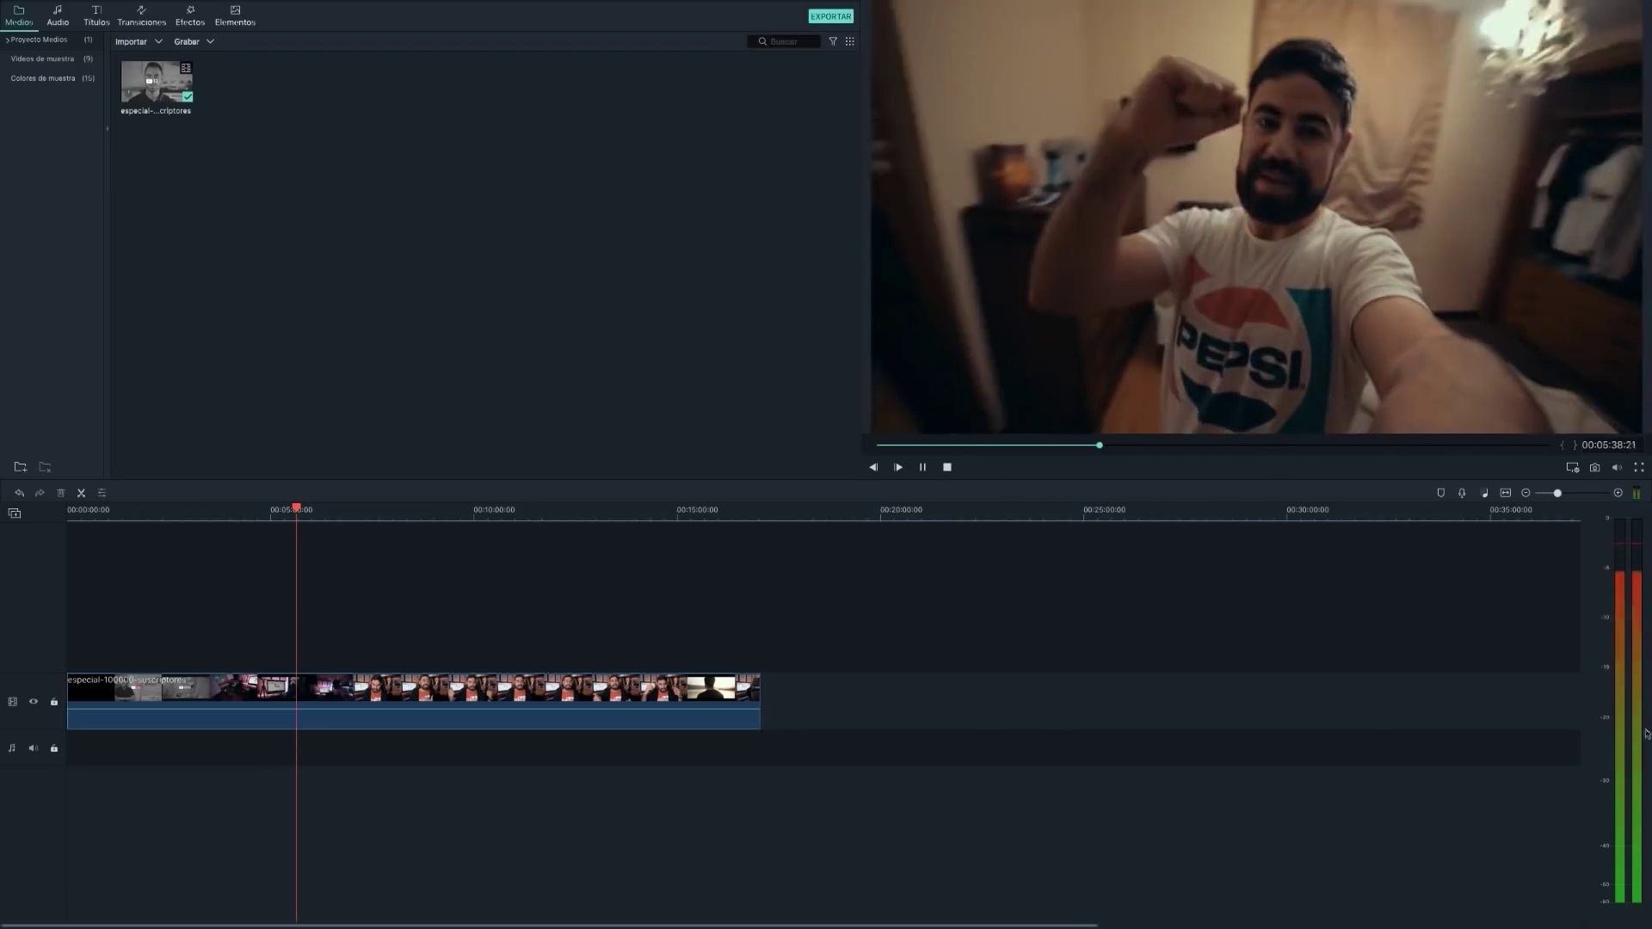
{"action": "left_click", "coordinate": [528, 569]}
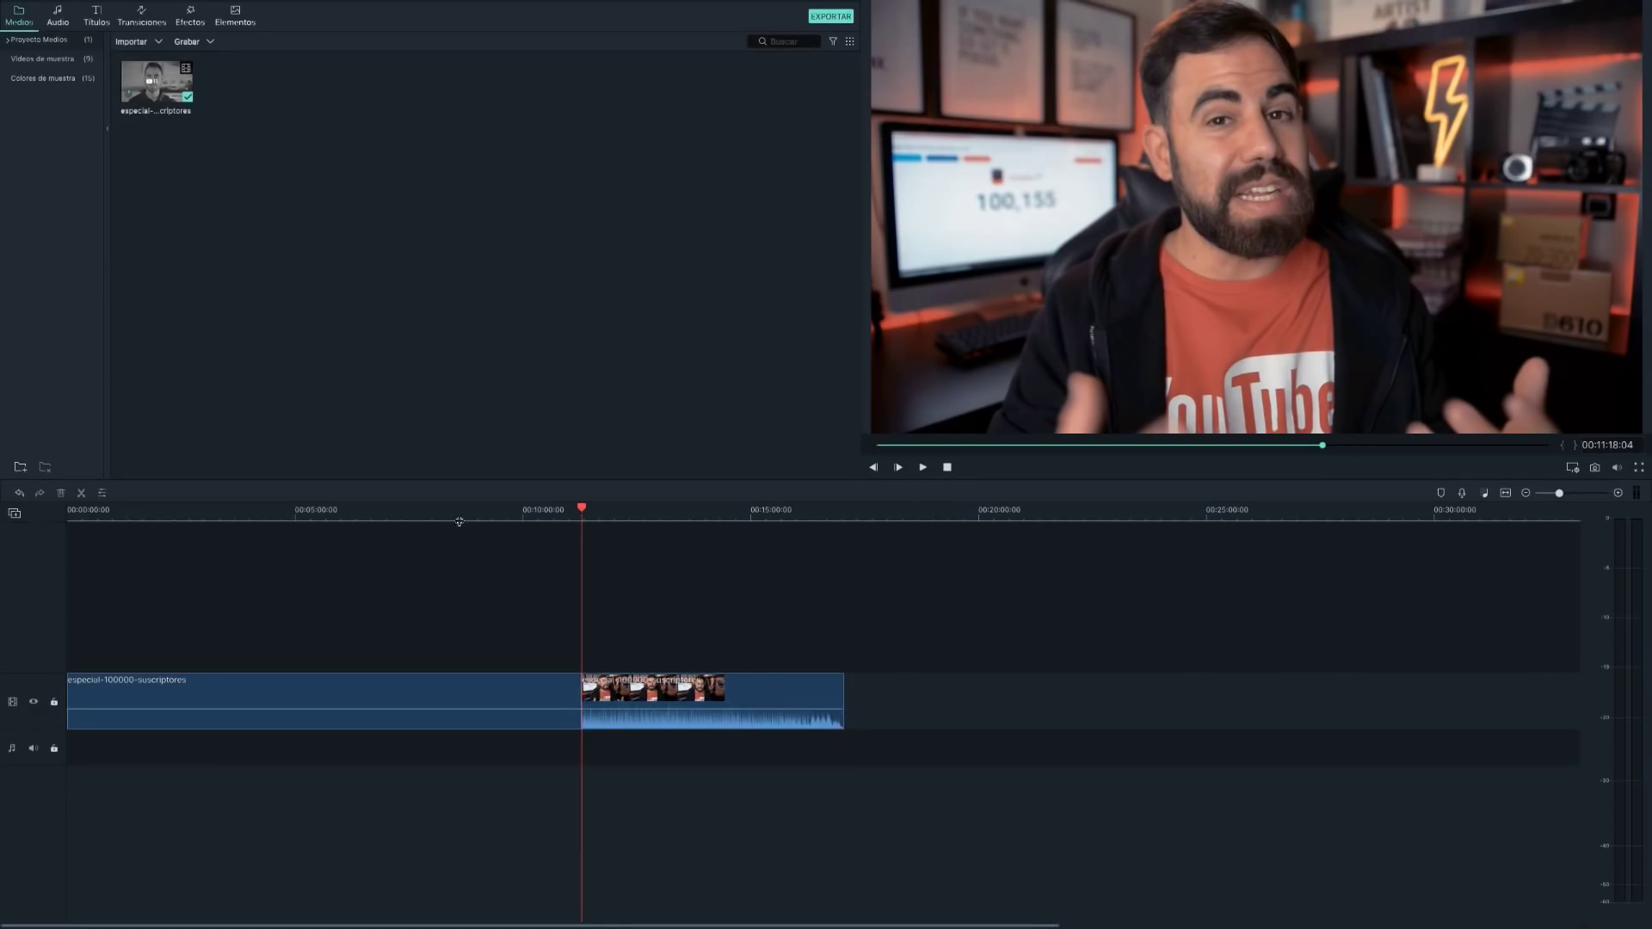
Split the talking clip at the playhead and rearrange the resulting pieces.
{"action": "left_click", "coordinate": [456, 509]}
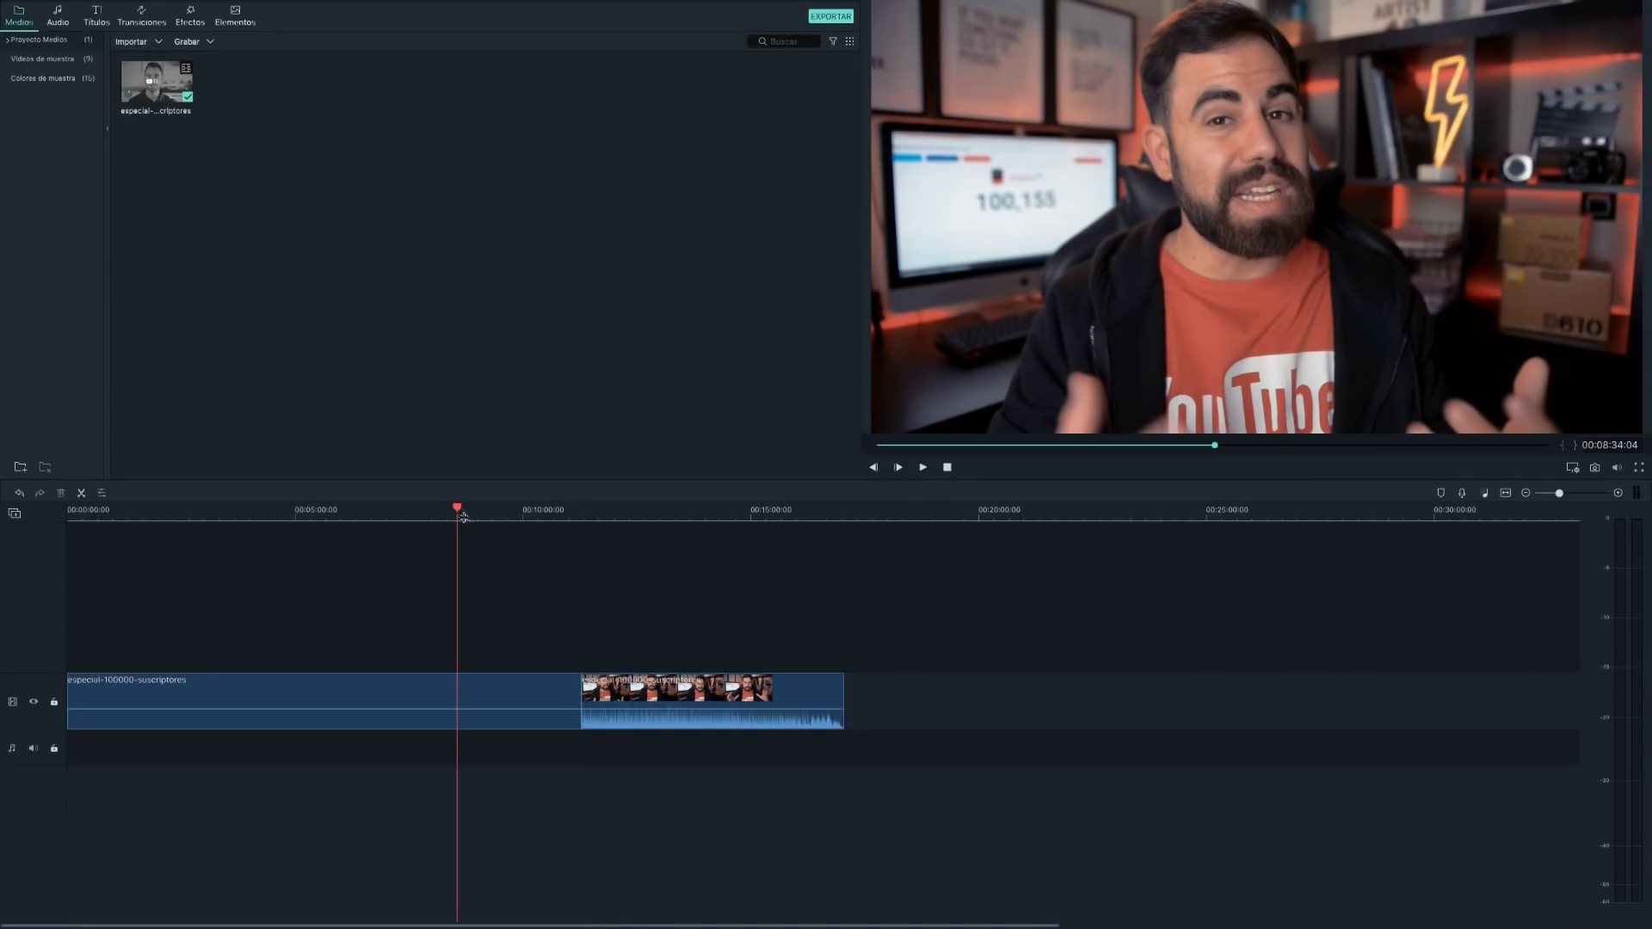
{"action": "left_click", "coordinate": [80, 497]}
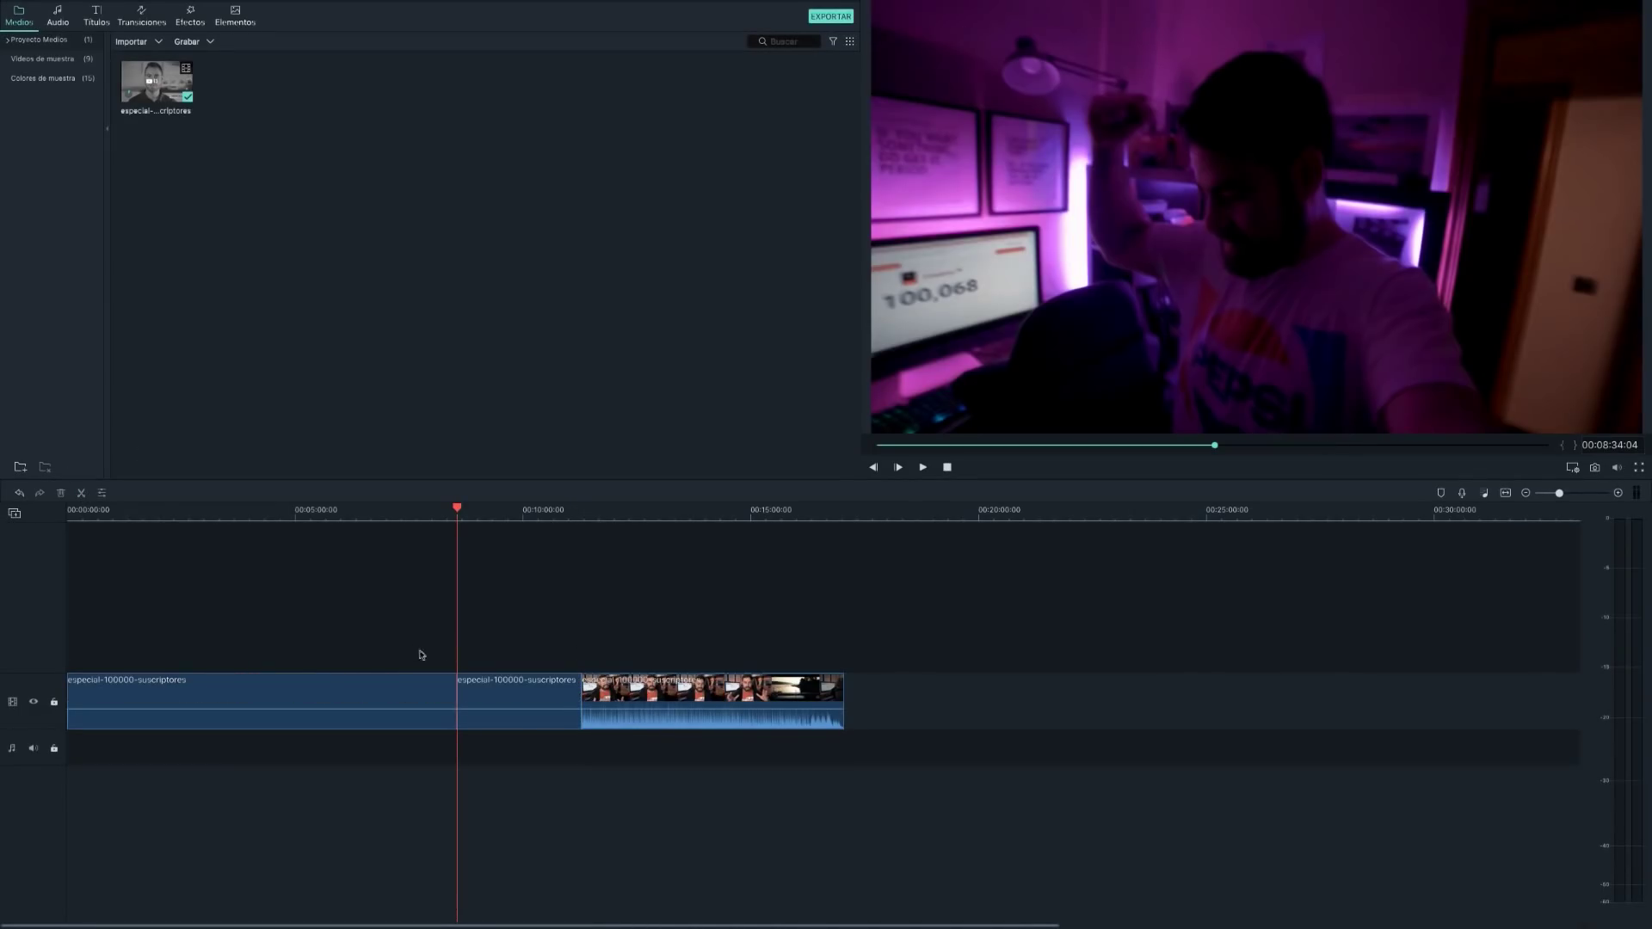
{"action": "left_click", "coordinate": [512, 693]}
{"action": "left_click", "coordinate": [676, 694]}
{"action": "mouse_move", "coordinate": [534, 686]}
{"action": "left_mouse_down"}
{"action": "mouse_move", "coordinate": [577, 690]}
{"action": "mouse_move", "coordinate": [509, 692]}
{"action": "left_mouse_up"}
{"action": "left_click_drag", "start_coordinate": [757, 692], "coordinate": [684, 693]}
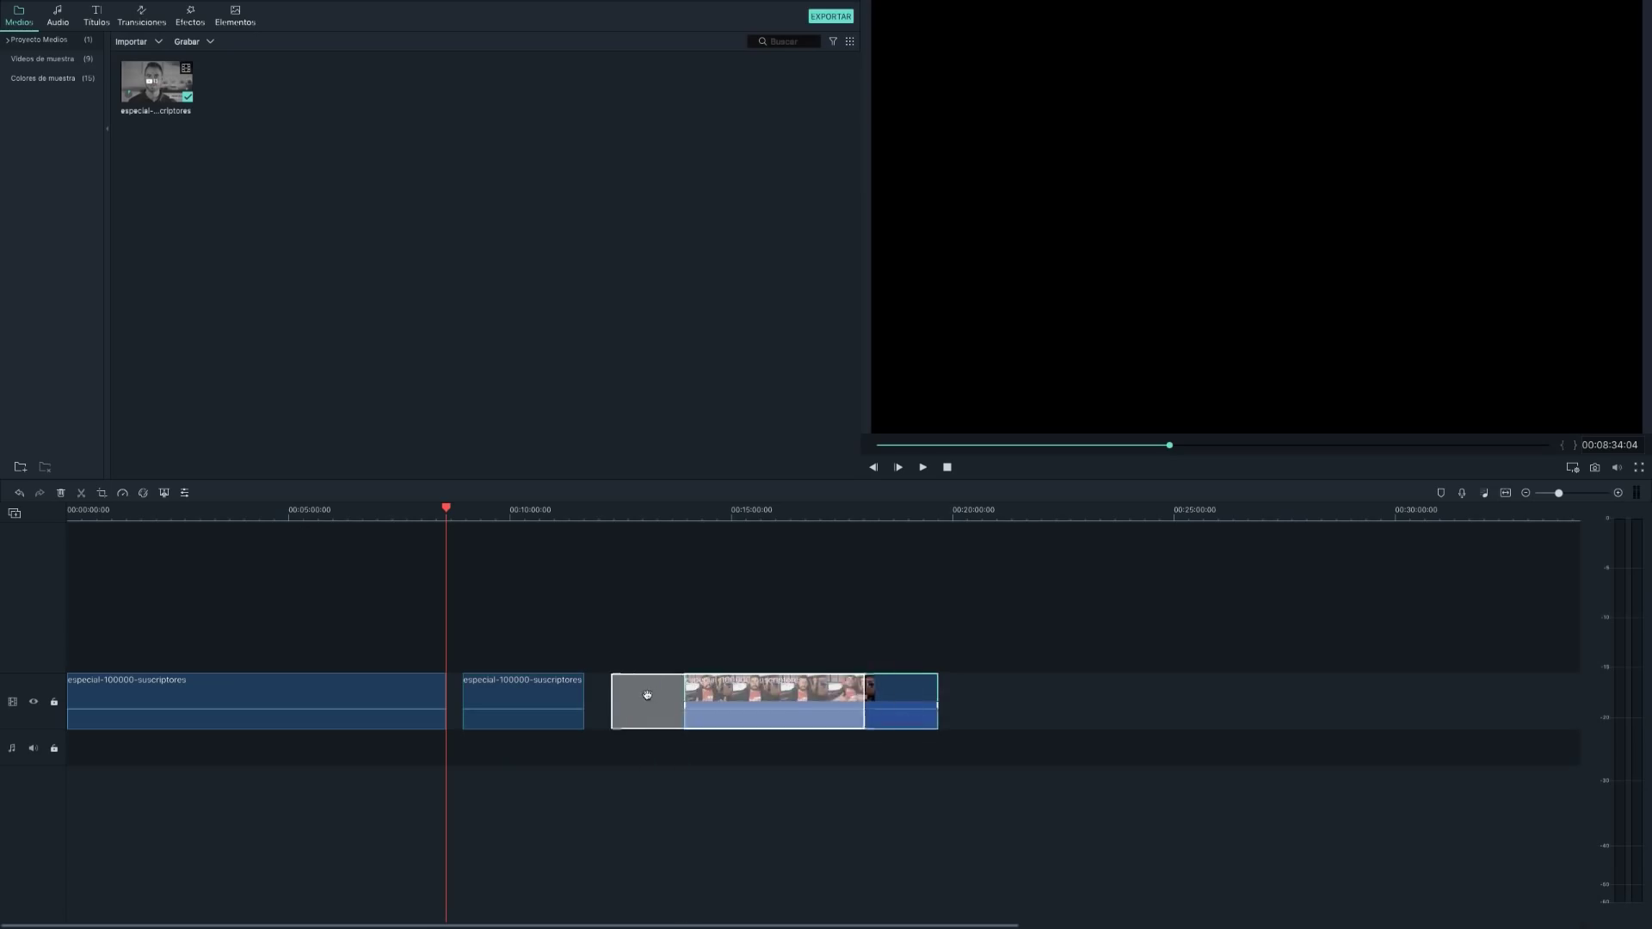
Trim the end of the middle piece and the start of the last piece.
{"action": "left_click", "coordinate": [474, 512]}
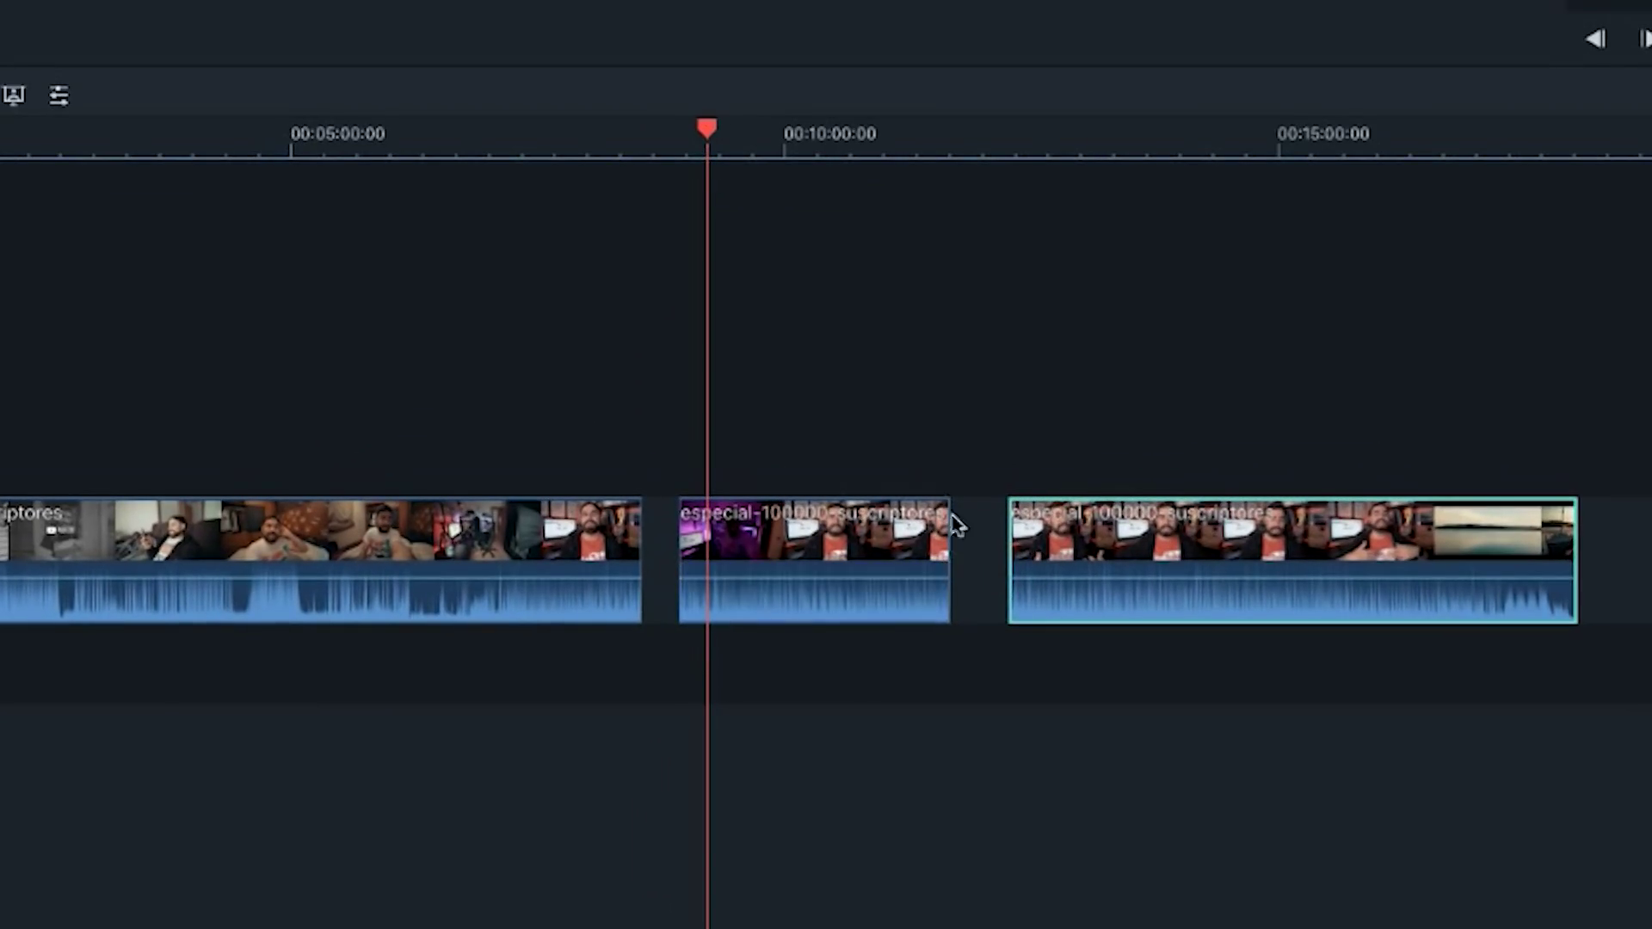
{"action": "mouse_move", "coordinate": [950, 536]}
{"action": "left_mouse_down"}
{"action": "mouse_move", "coordinate": [809, 538]}
{"action": "mouse_move", "coordinate": [1337, 535]}
{"action": "left_mouse_up"}
{"action": "left_click_drag", "start_coordinate": [1474, 535], "coordinate": [1066, 538]}
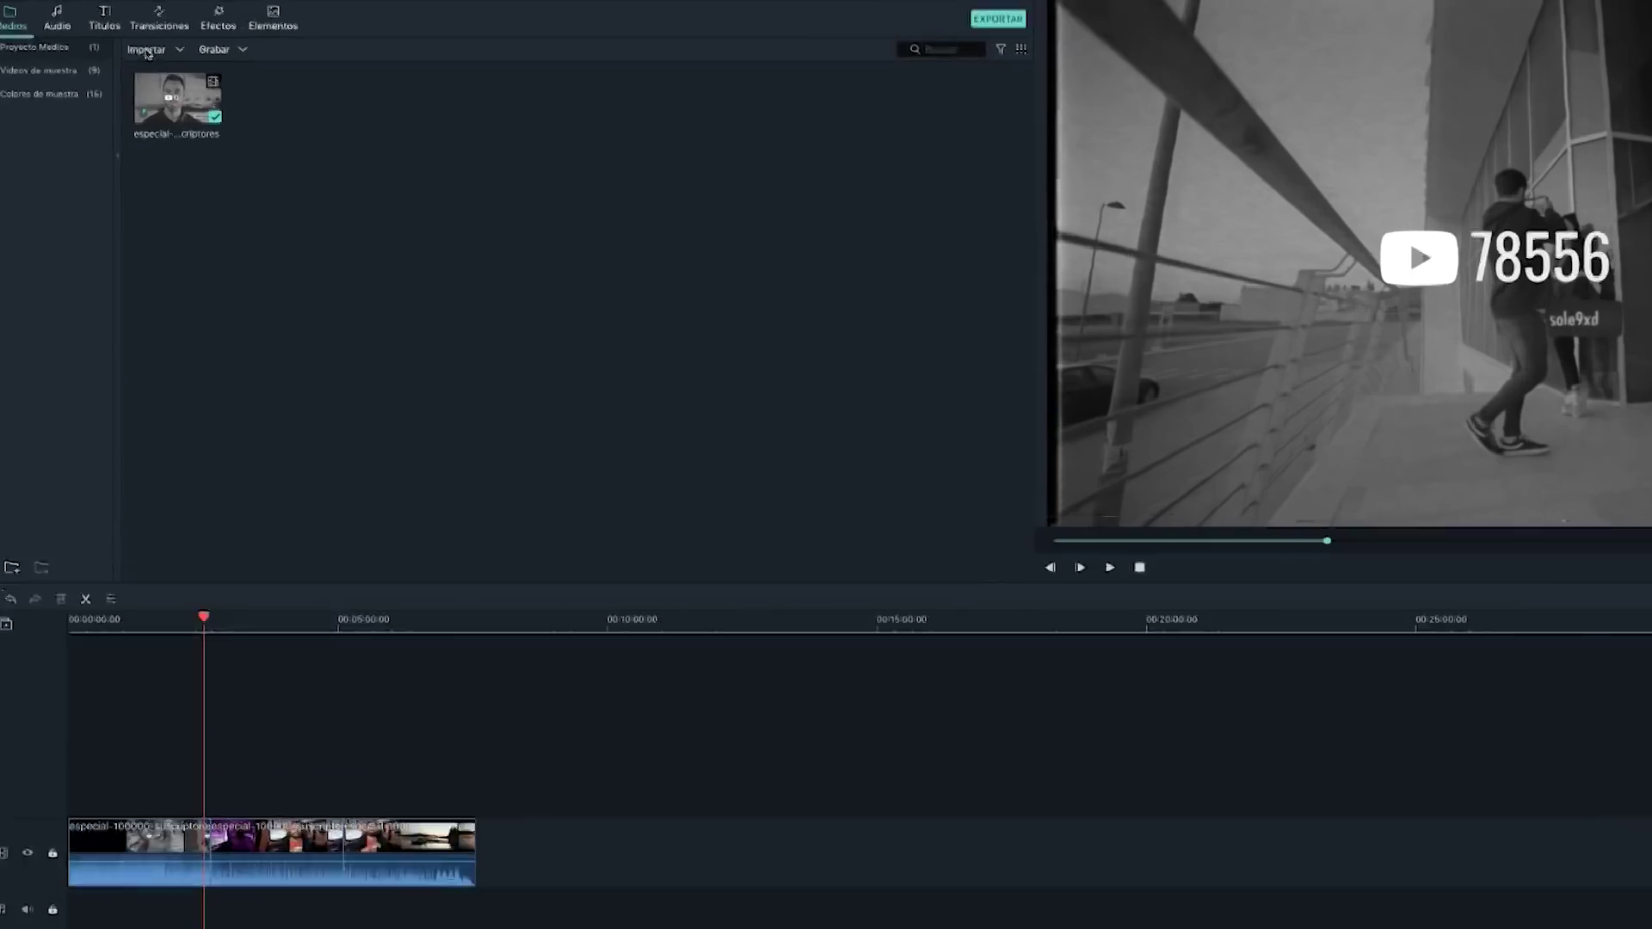
Import the Hit_My_Soul song and snap it onto the audio track at the playhead.
{"action": "left_click", "coordinate": [131, 43]}
{"action": "left_click", "coordinate": [523, 203]}
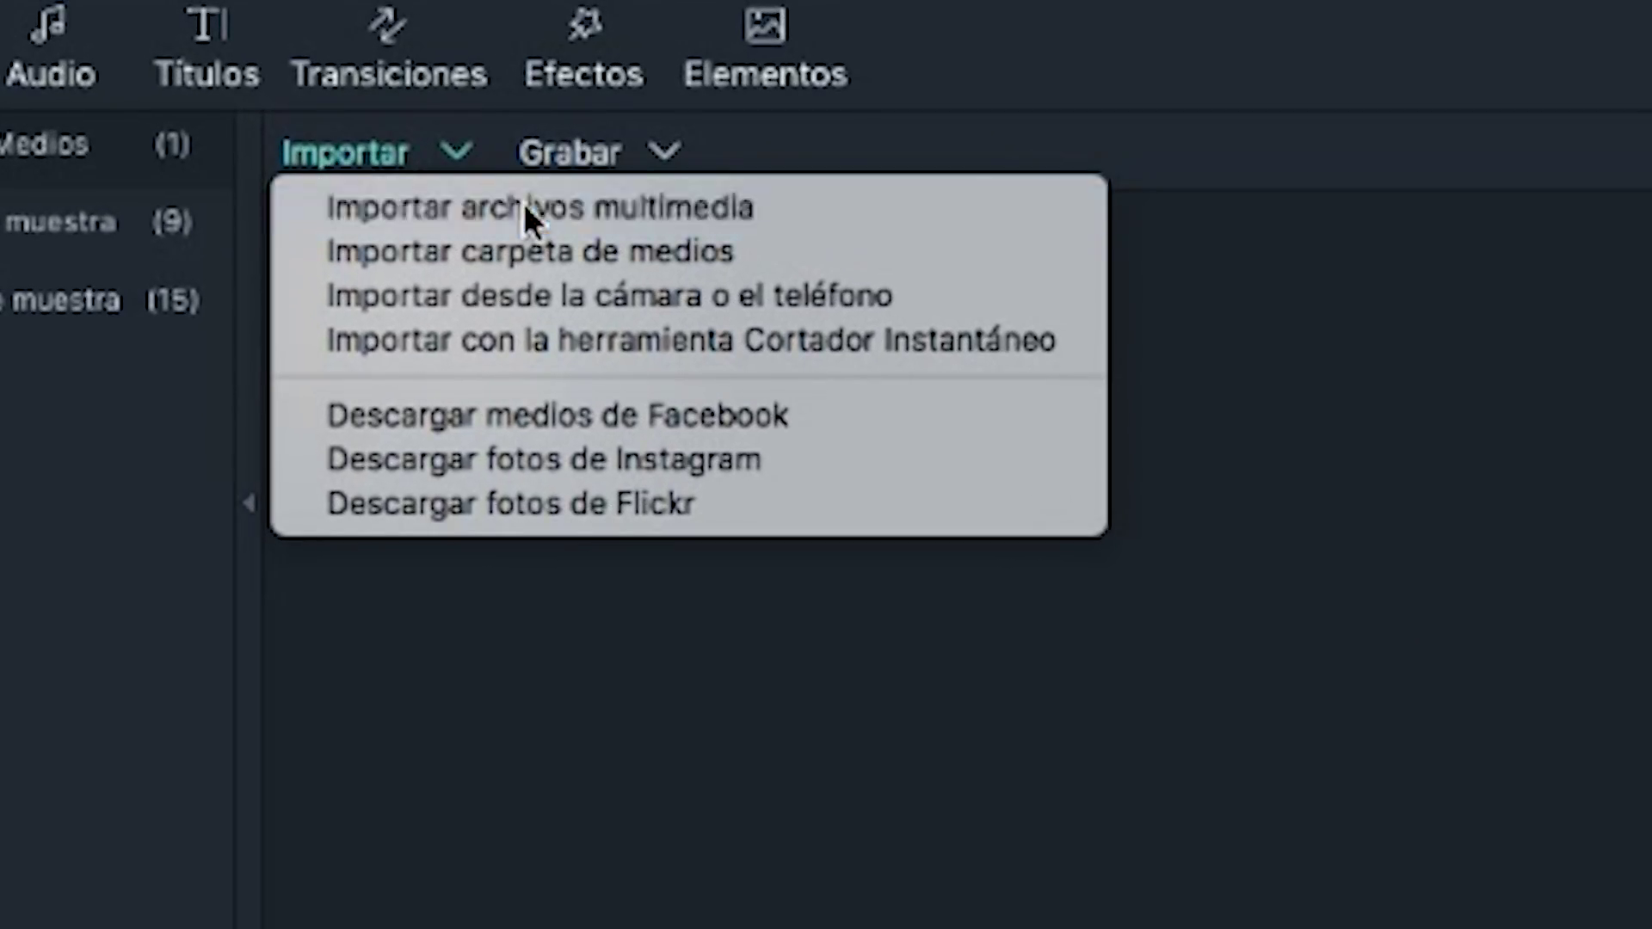
{"action": "mouse_move", "coordinate": [240, 82]}
{"action": "left_mouse_down"}
{"action": "mouse_move", "coordinate": [206, 762]}
{"action": "mouse_move", "coordinate": [184, 760]}
{"action": "left_mouse_up"}
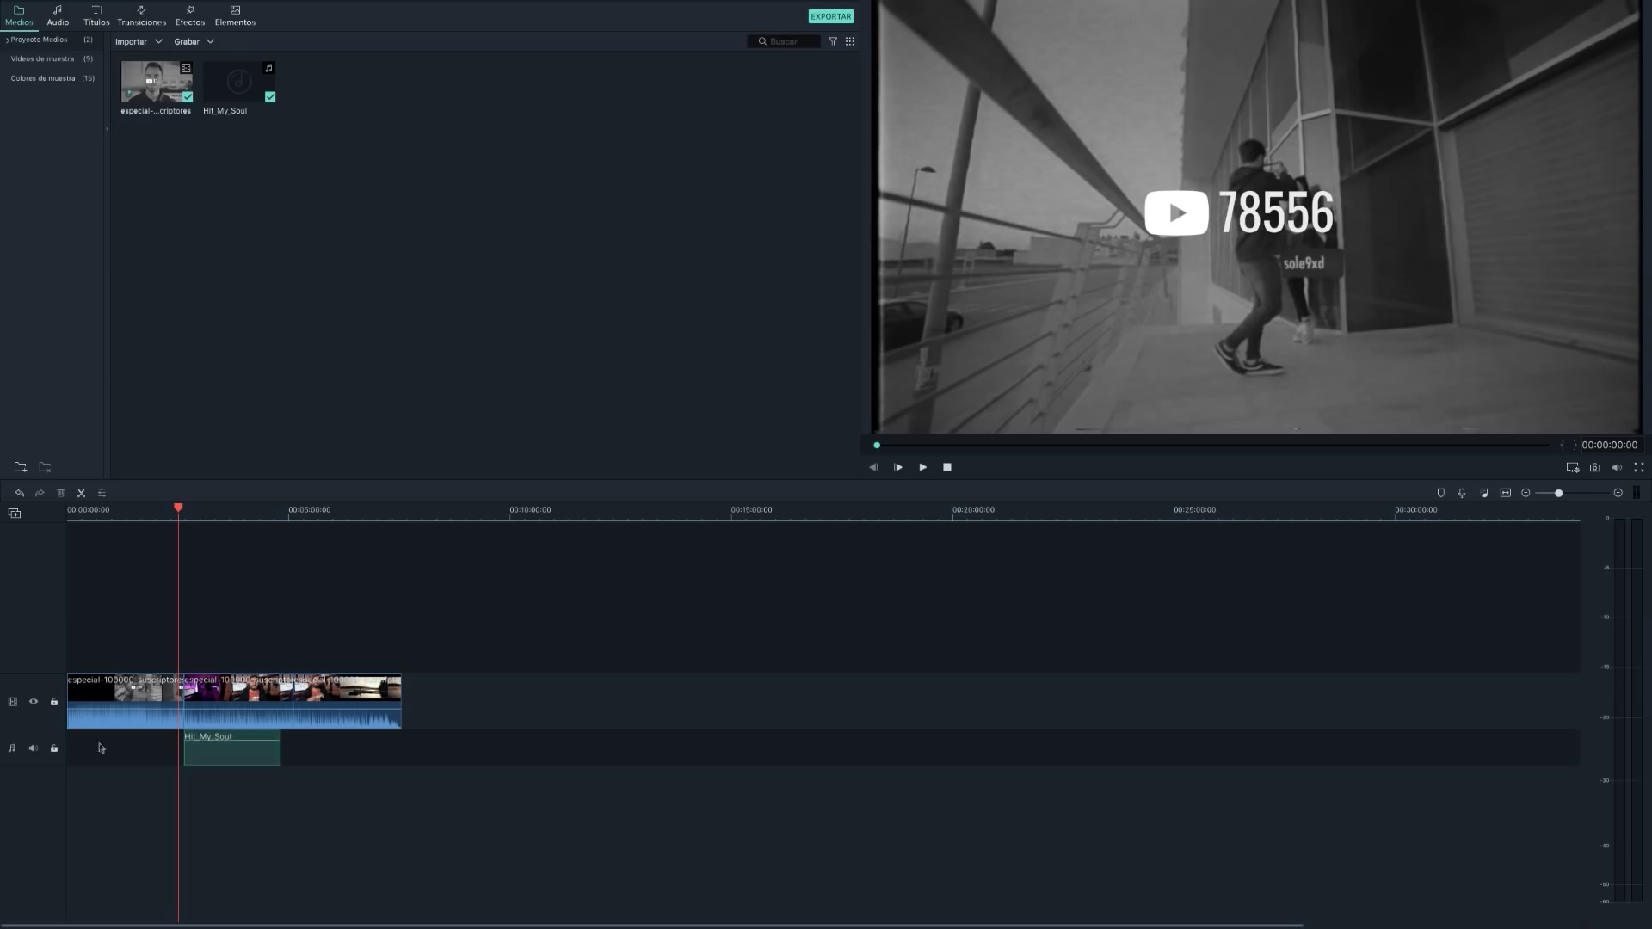
{"action": "left_click_drag", "start_coordinate": [225, 756], "coordinate": [220, 755]}
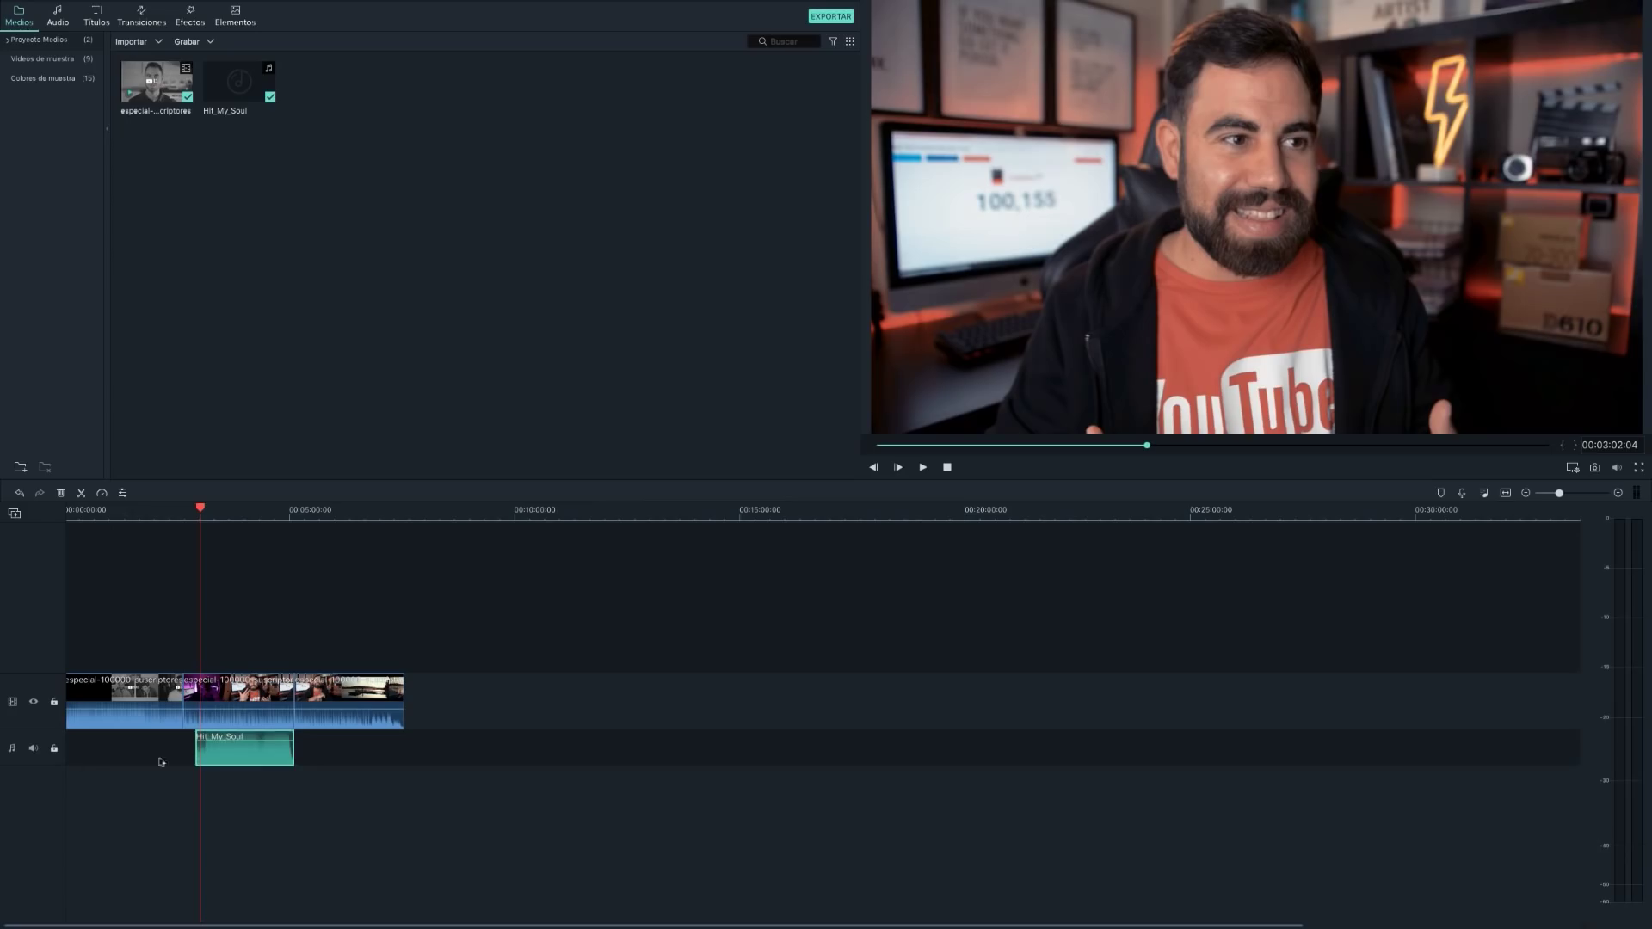
{"action": "left_click", "coordinate": [224, 513]}
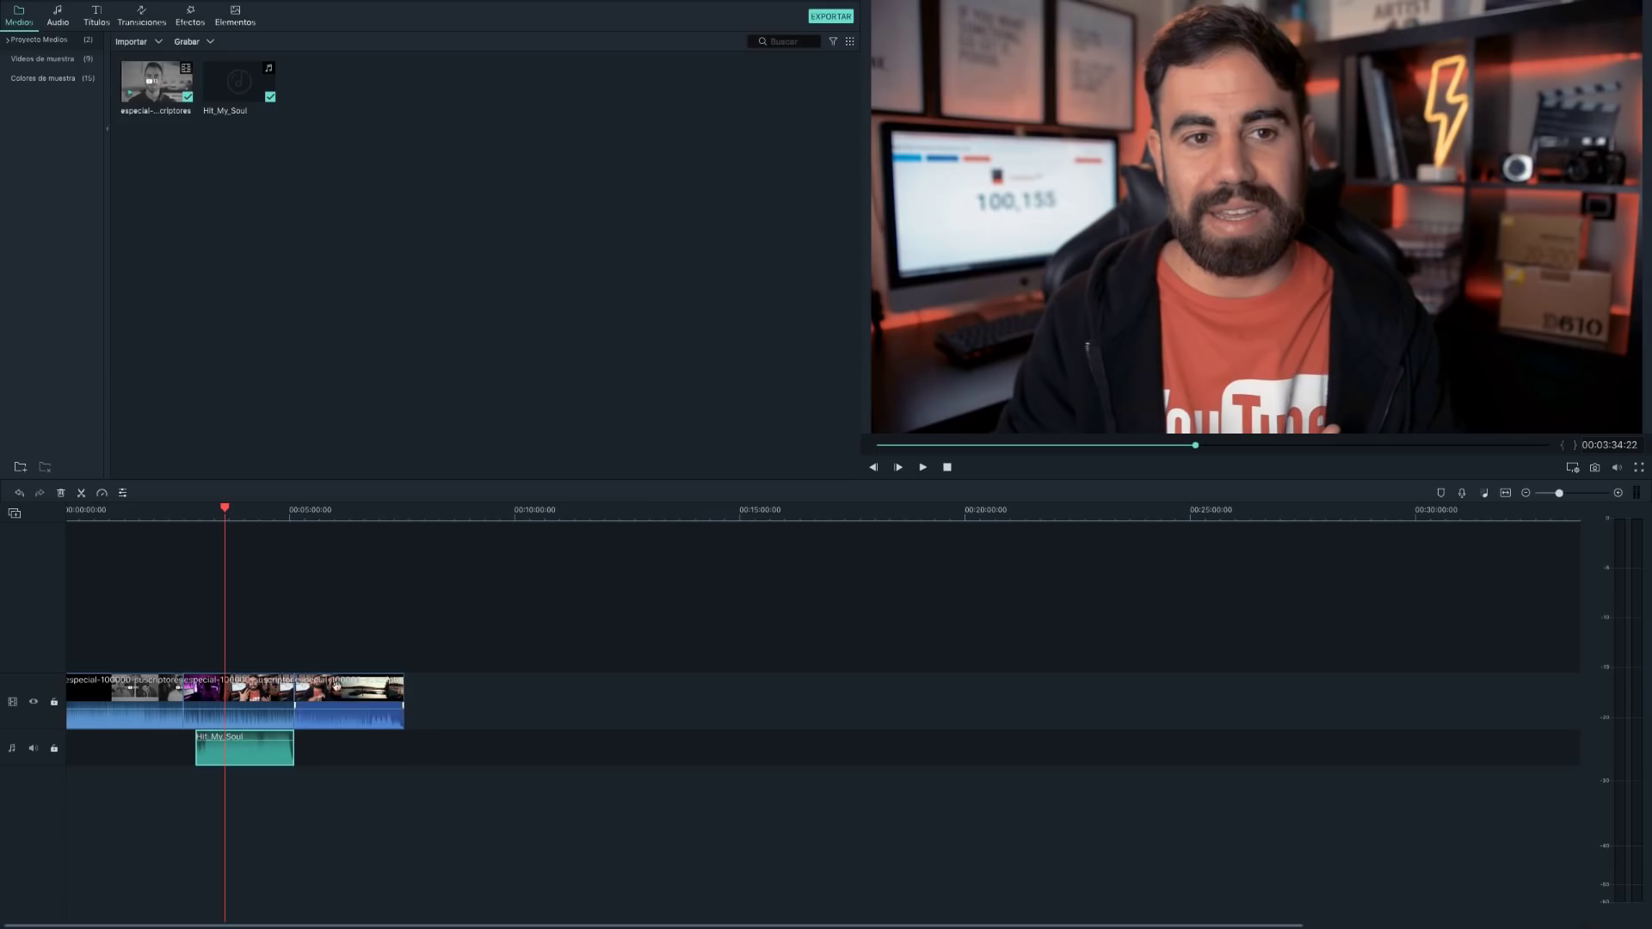
Lift the short especial-100000-suscriptores clip onto the upper video track at about 2:30.
{"action": "left_click_drag", "start_coordinate": [344, 692], "coordinate": [730, 707]}
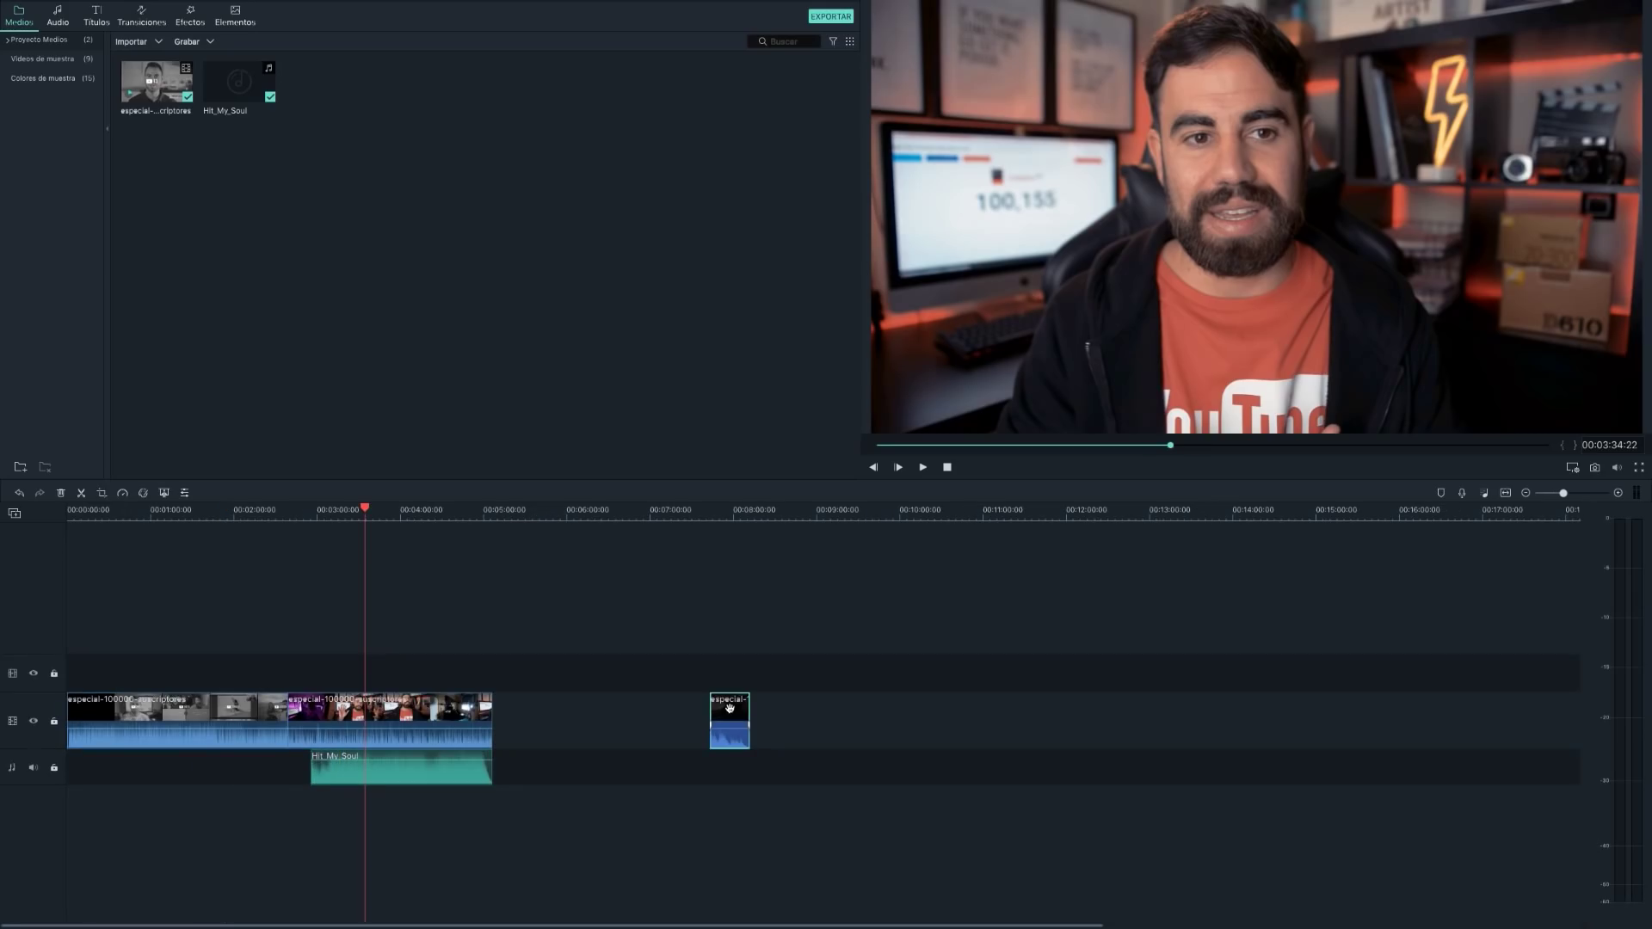
{"action": "mouse_move", "coordinate": [730, 707]}
{"action": "left_mouse_down"}
{"action": "mouse_move", "coordinate": [730, 669]}
{"action": "mouse_move", "coordinate": [392, 658]}
{"action": "left_mouse_up"}
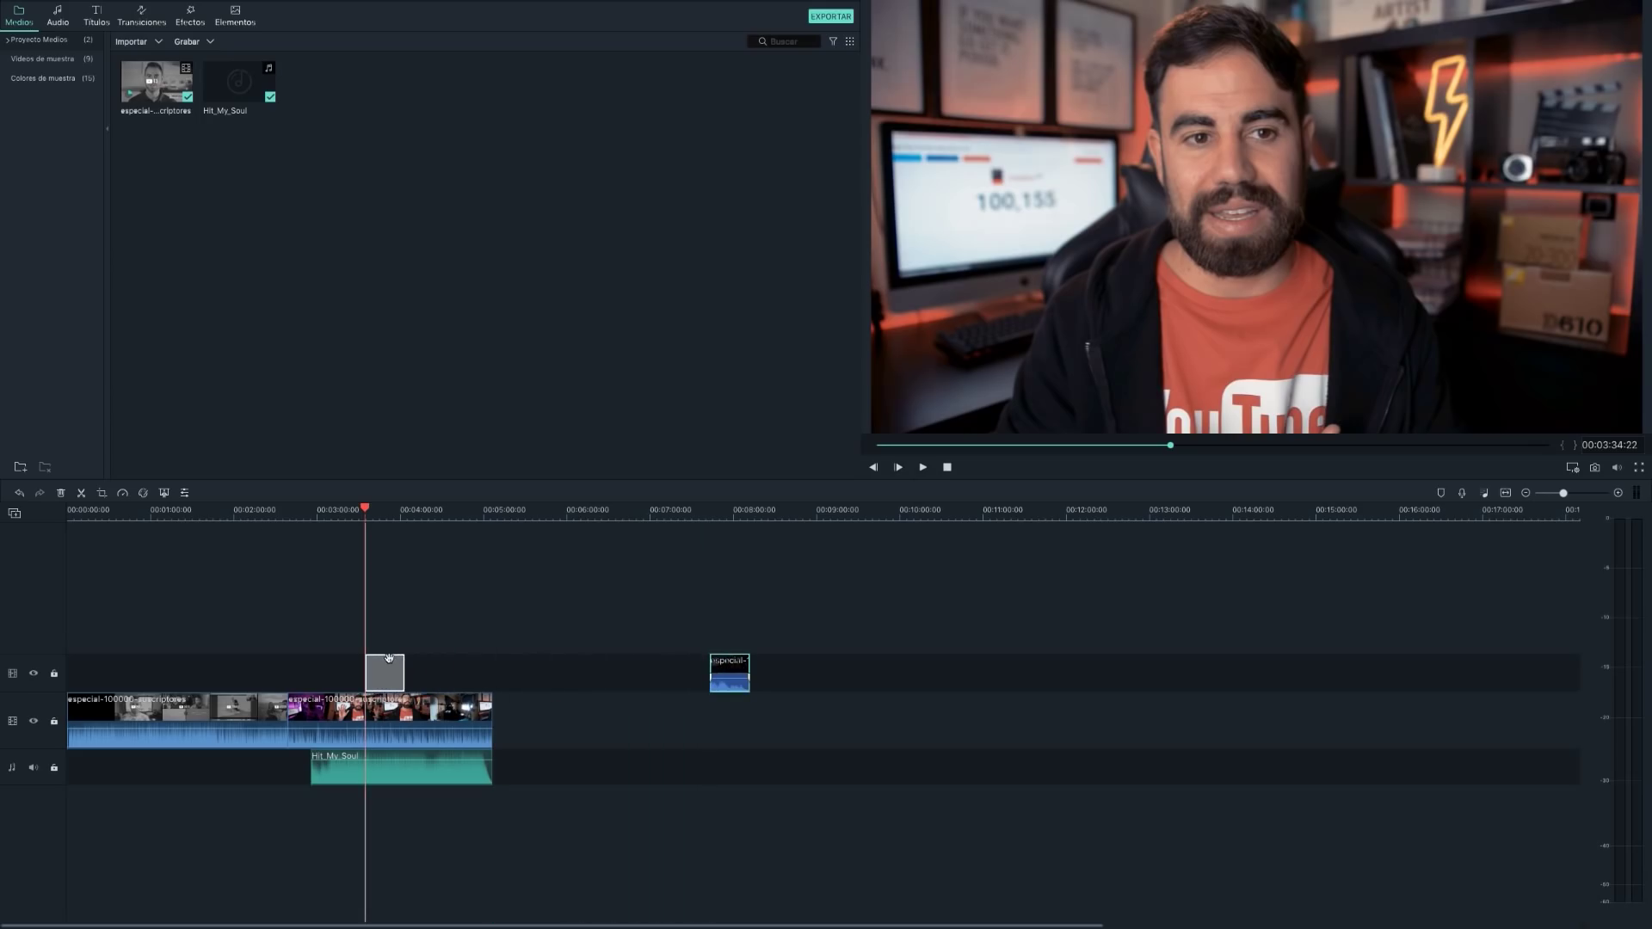
{"action": "left_click_drag", "start_coordinate": [391, 658], "coordinate": [302, 664]}
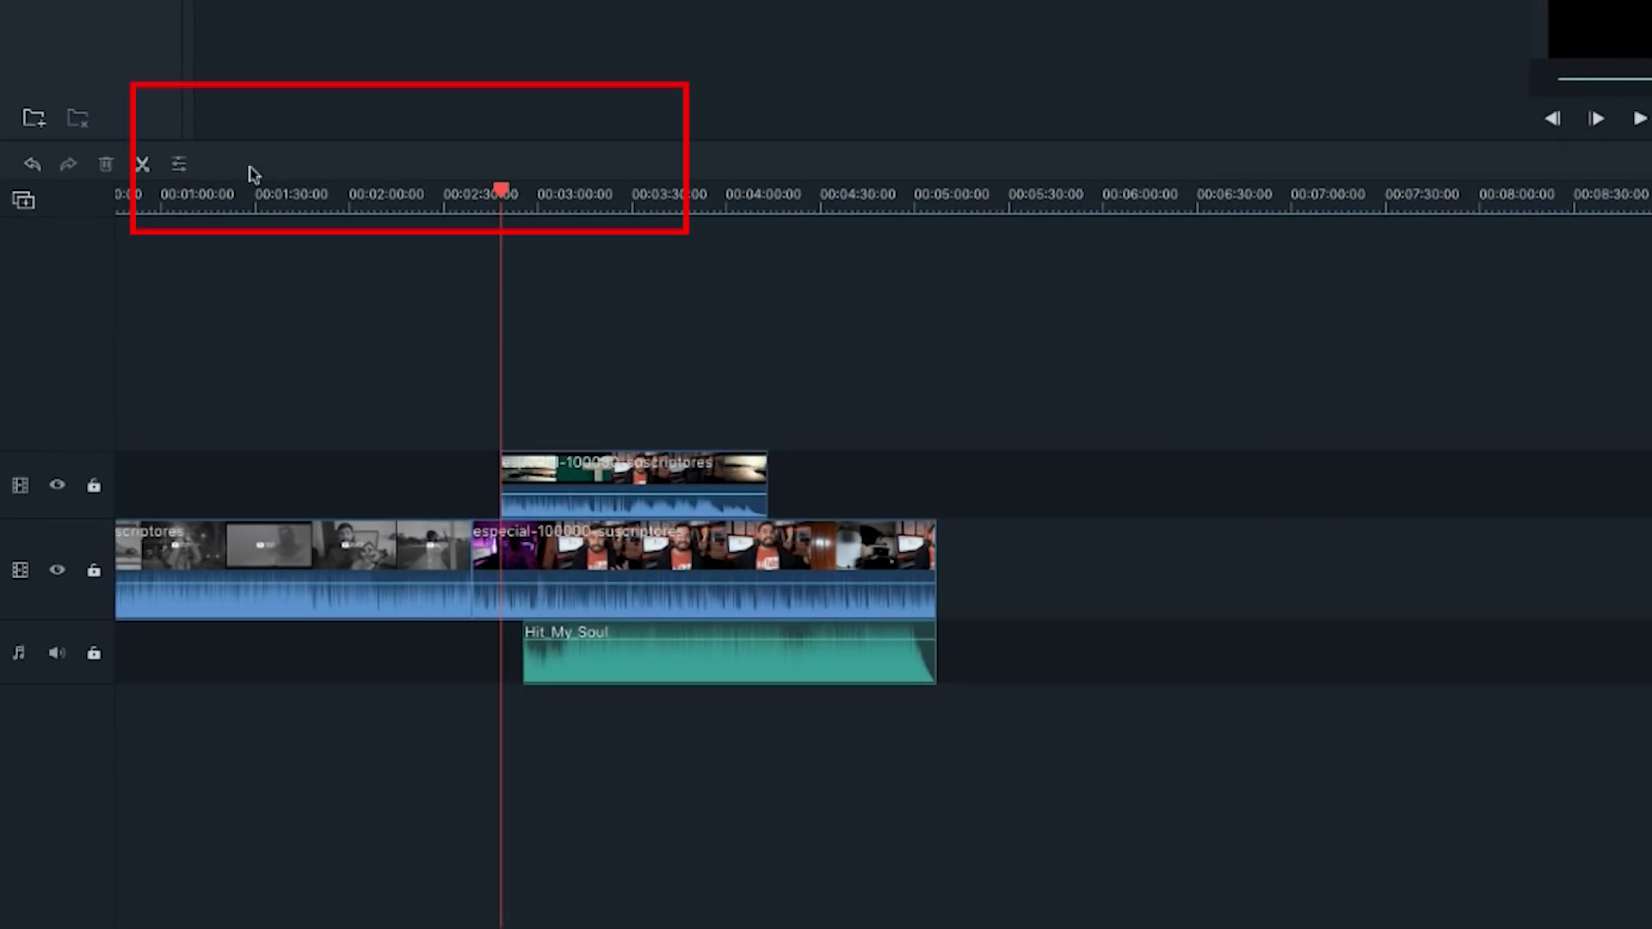
Select the overlaid sunset clip, leave its speed unchanged, and open Advanced Color Correction.
{"action": "left_click", "coordinate": [632, 488]}
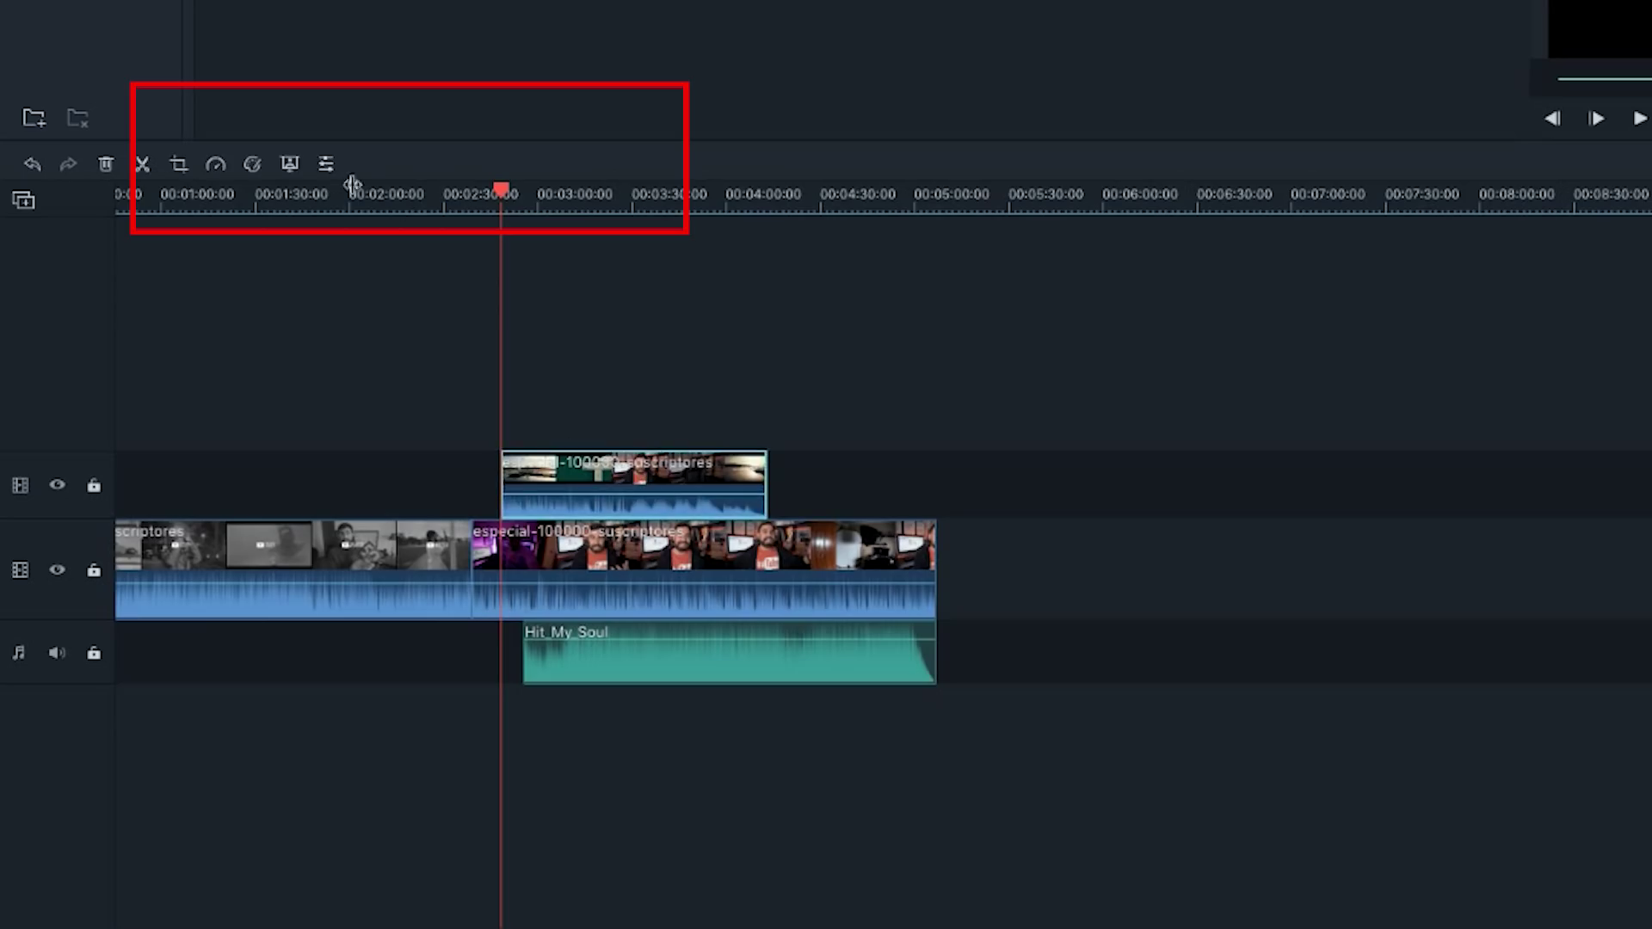
{"action": "left_click", "coordinate": [216, 165]}
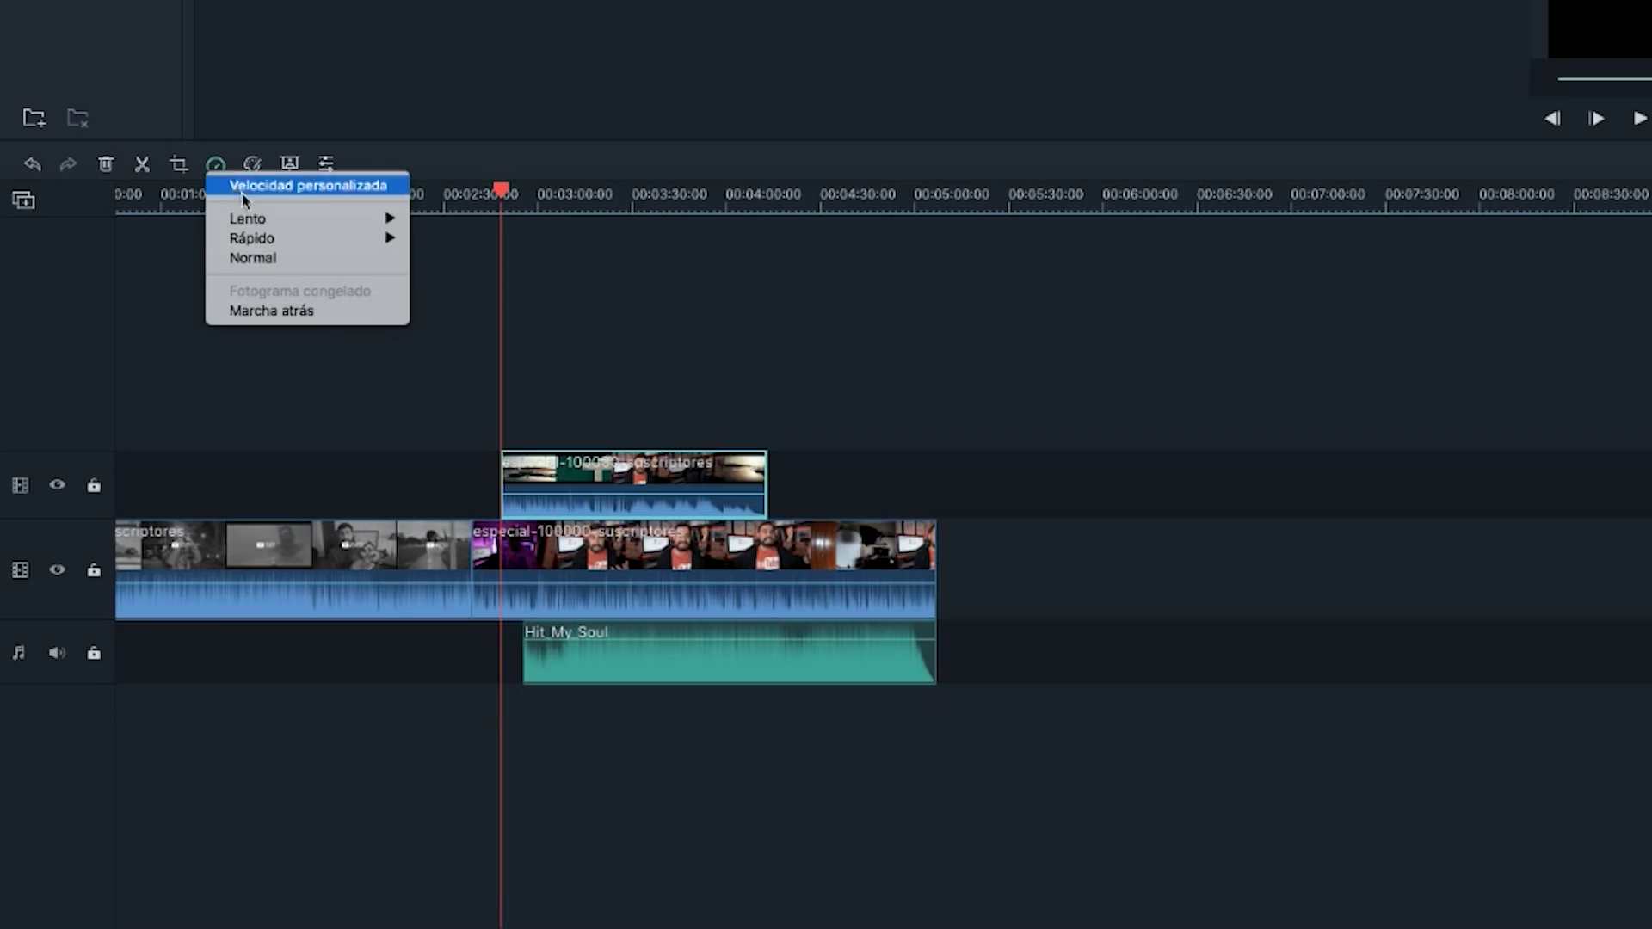
{"action": "mouse_move", "coordinate": [287, 242]}
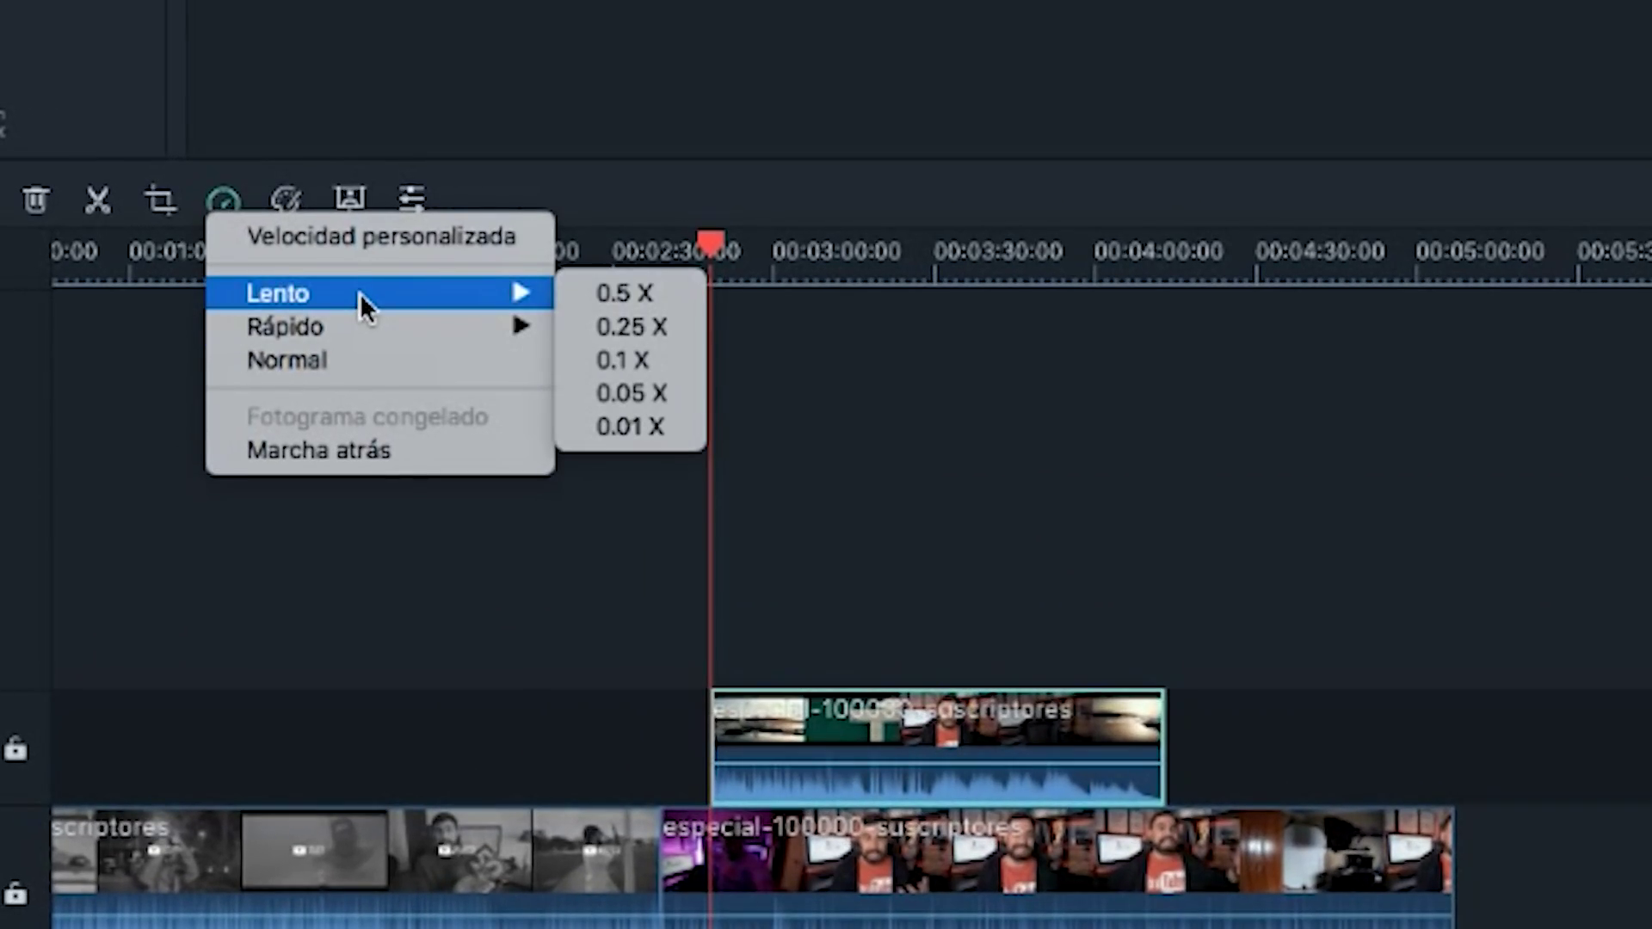
{"action": "left_click", "coordinate": [275, 210]}
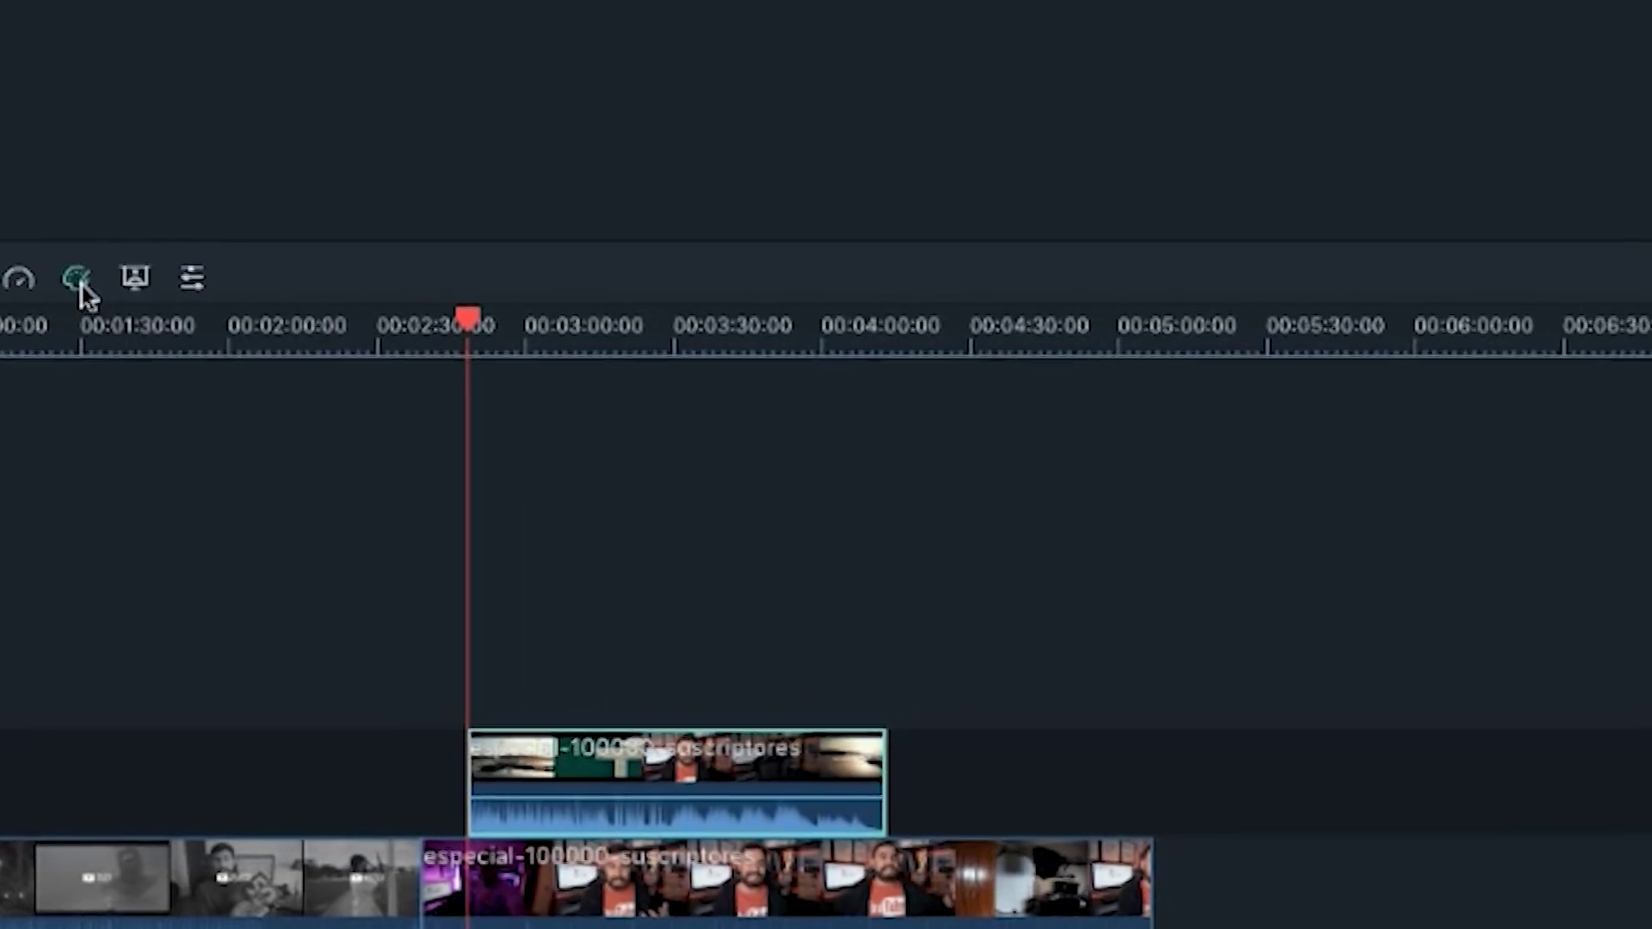
{"action": "left_click", "coordinate": [77, 280]}
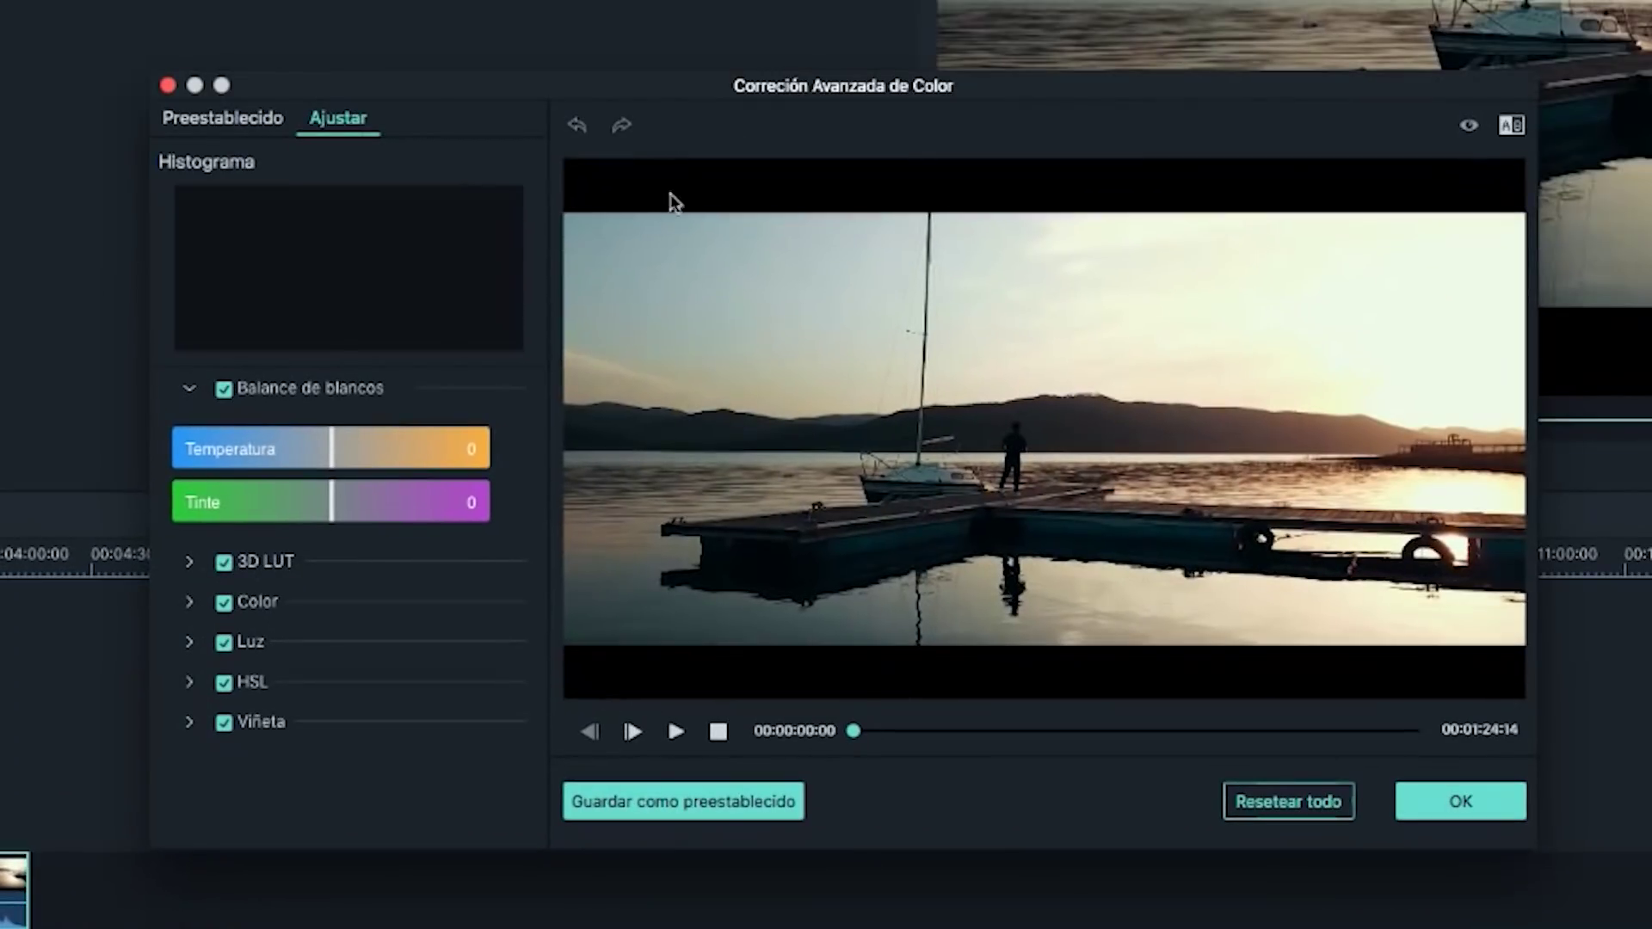
Set the sunset clip's colour temperature to 37 and apply the Star Wars 3D LUT.
{"action": "mouse_move", "coordinate": [332, 451]}
{"action": "left_mouse_down"}
{"action": "mouse_move", "coordinate": [277, 451]}
{"action": "mouse_move", "coordinate": [390, 450]}
{"action": "left_mouse_up"}
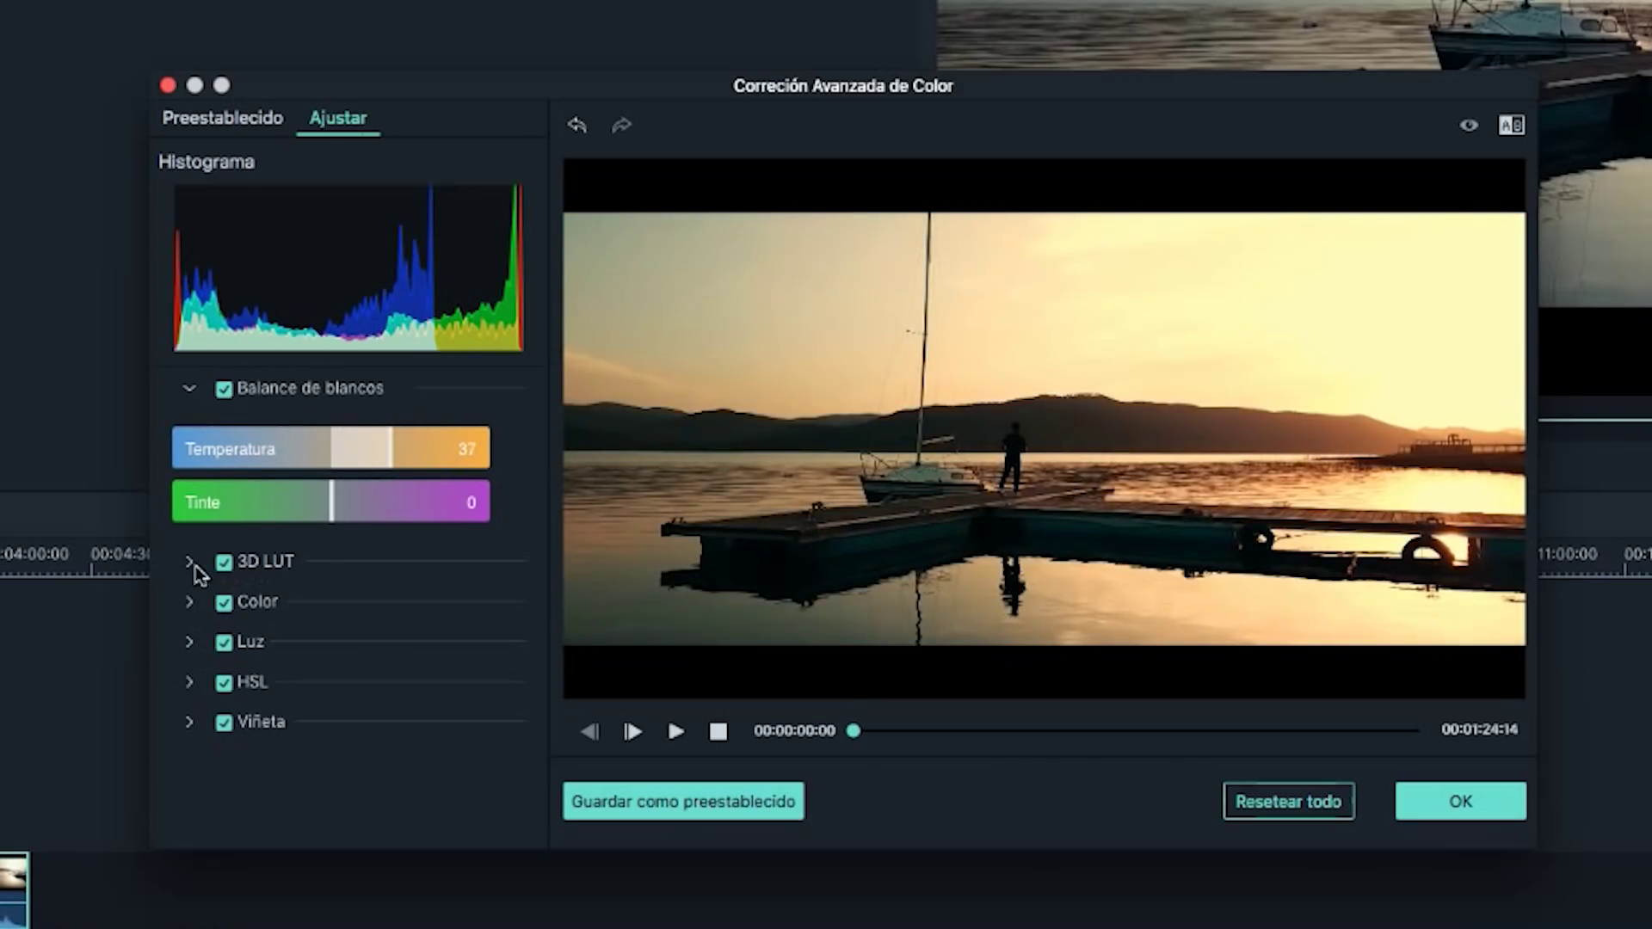
{"action": "left_click", "coordinate": [191, 564]}
{"action": "left_click", "coordinate": [271, 626]}
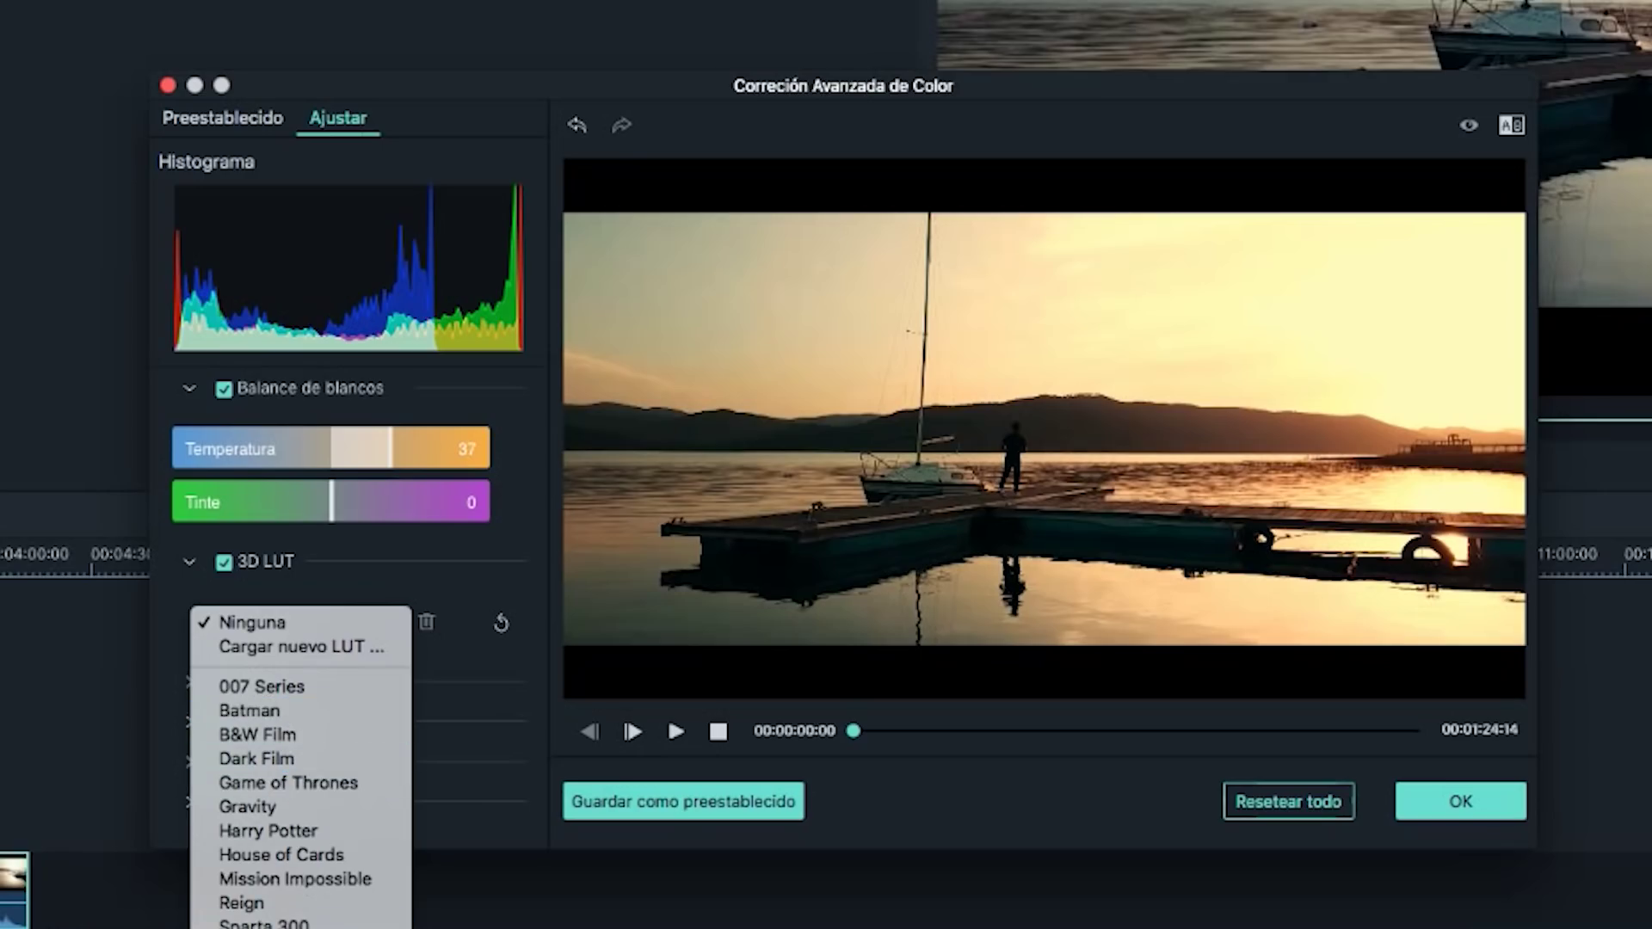
{"action": "left_click", "coordinate": [258, 667]}
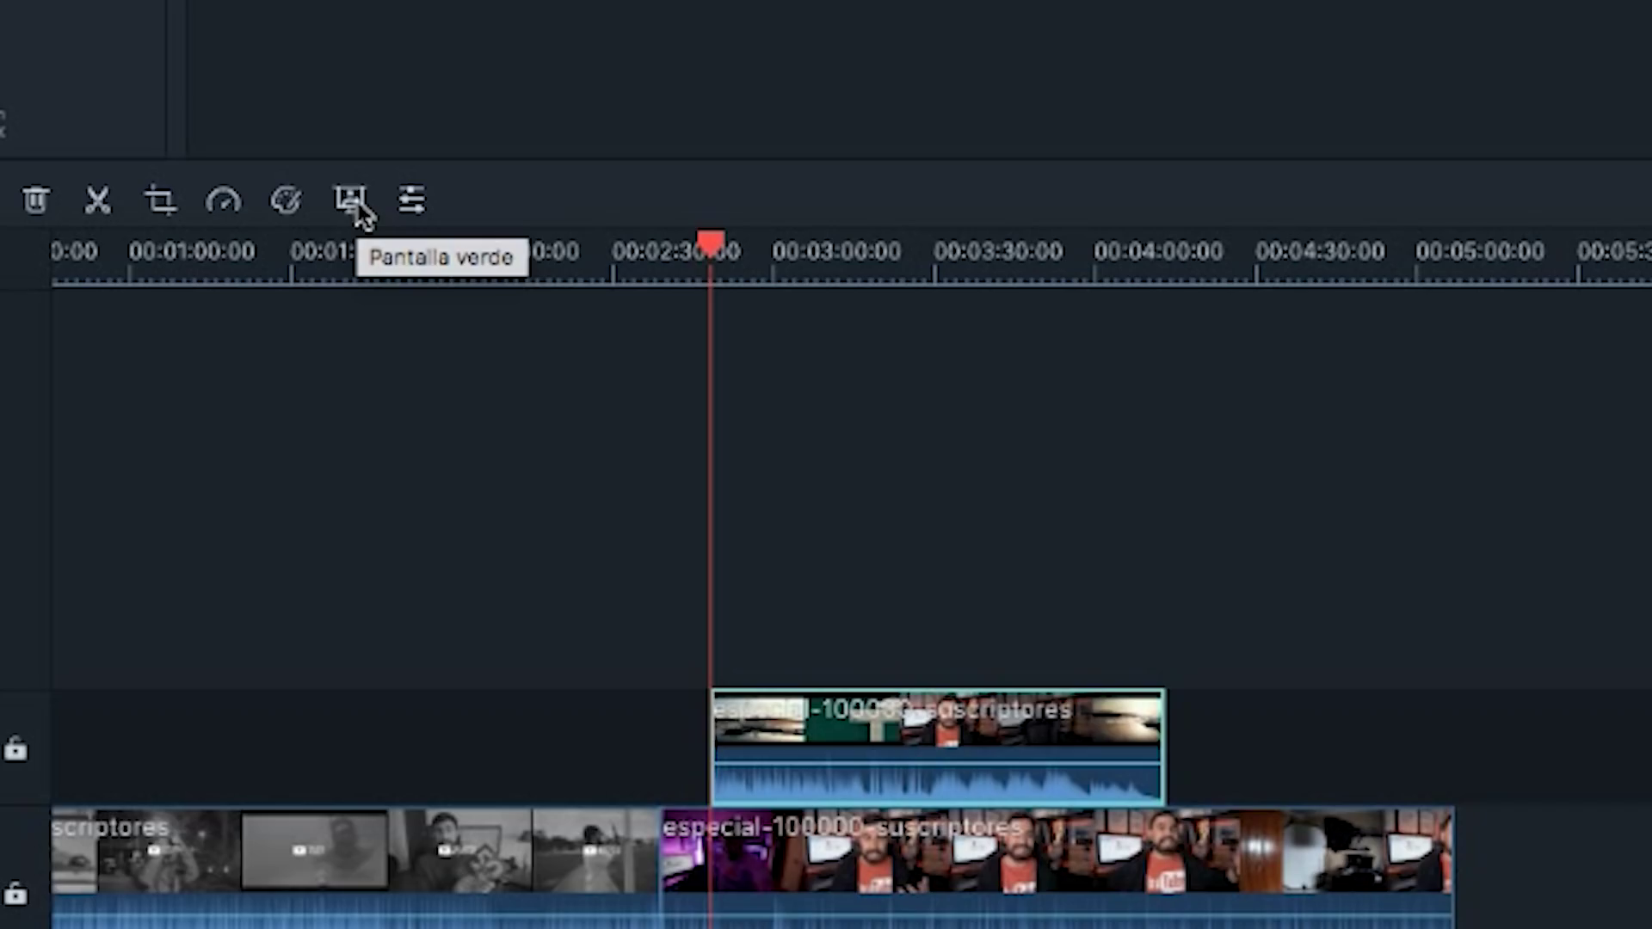
Check and close the Pantalla verde settings, then bring up the overlay clip's Vídeo settings.
{"action": "left_click", "coordinate": [358, 200]}
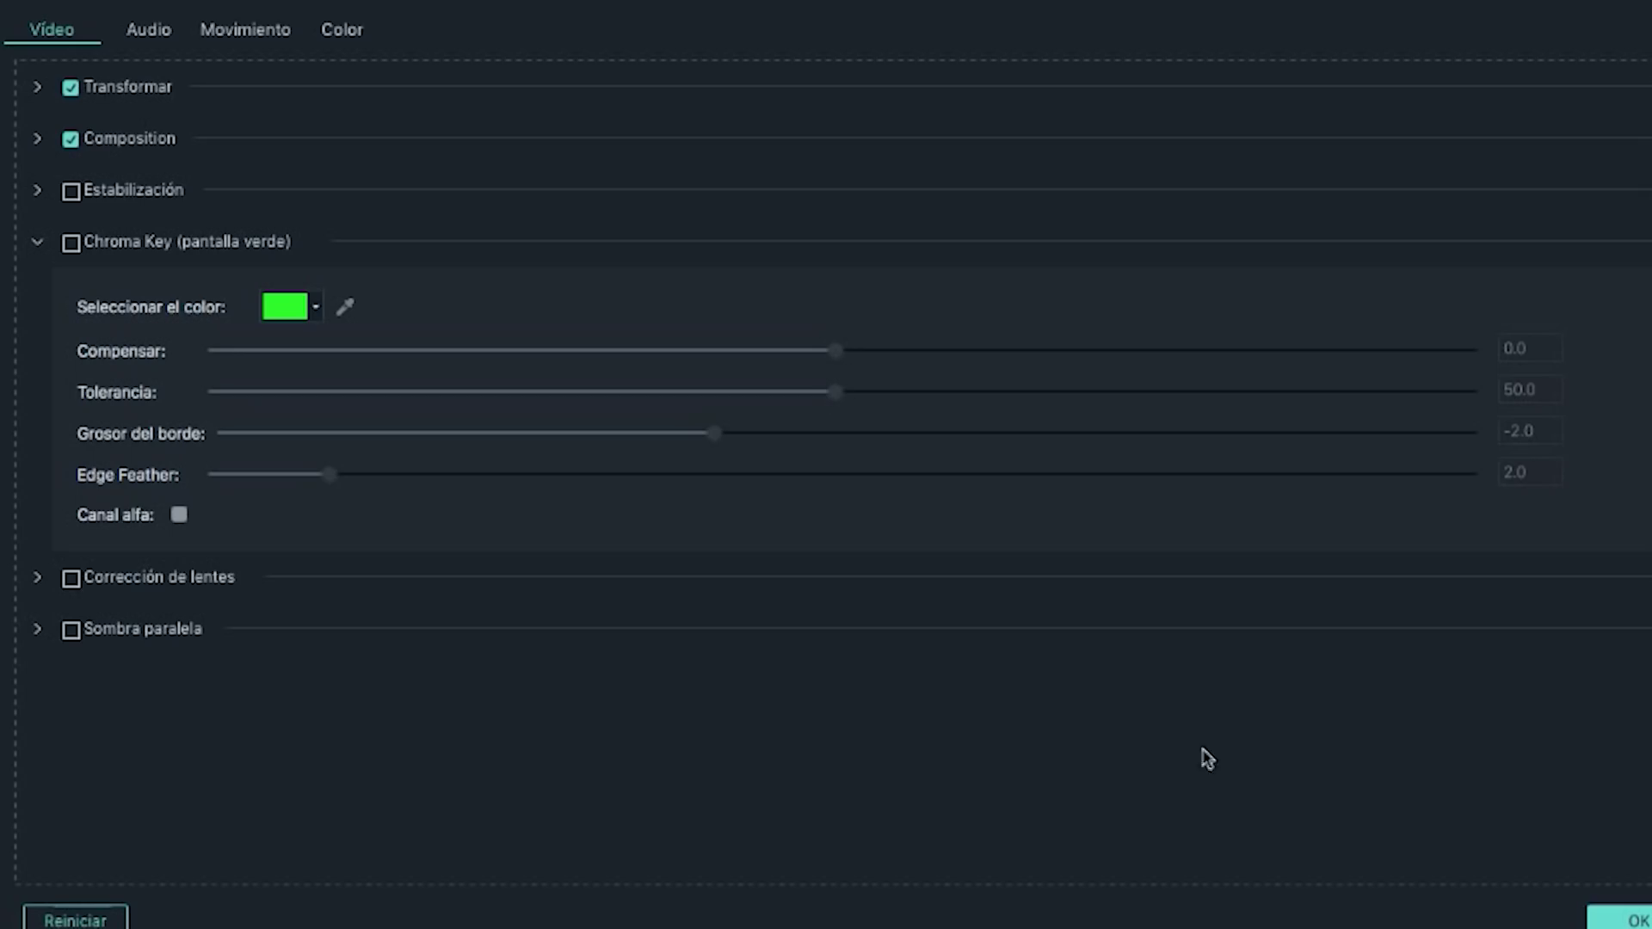
{"action": "left_click", "coordinate": [1632, 921]}
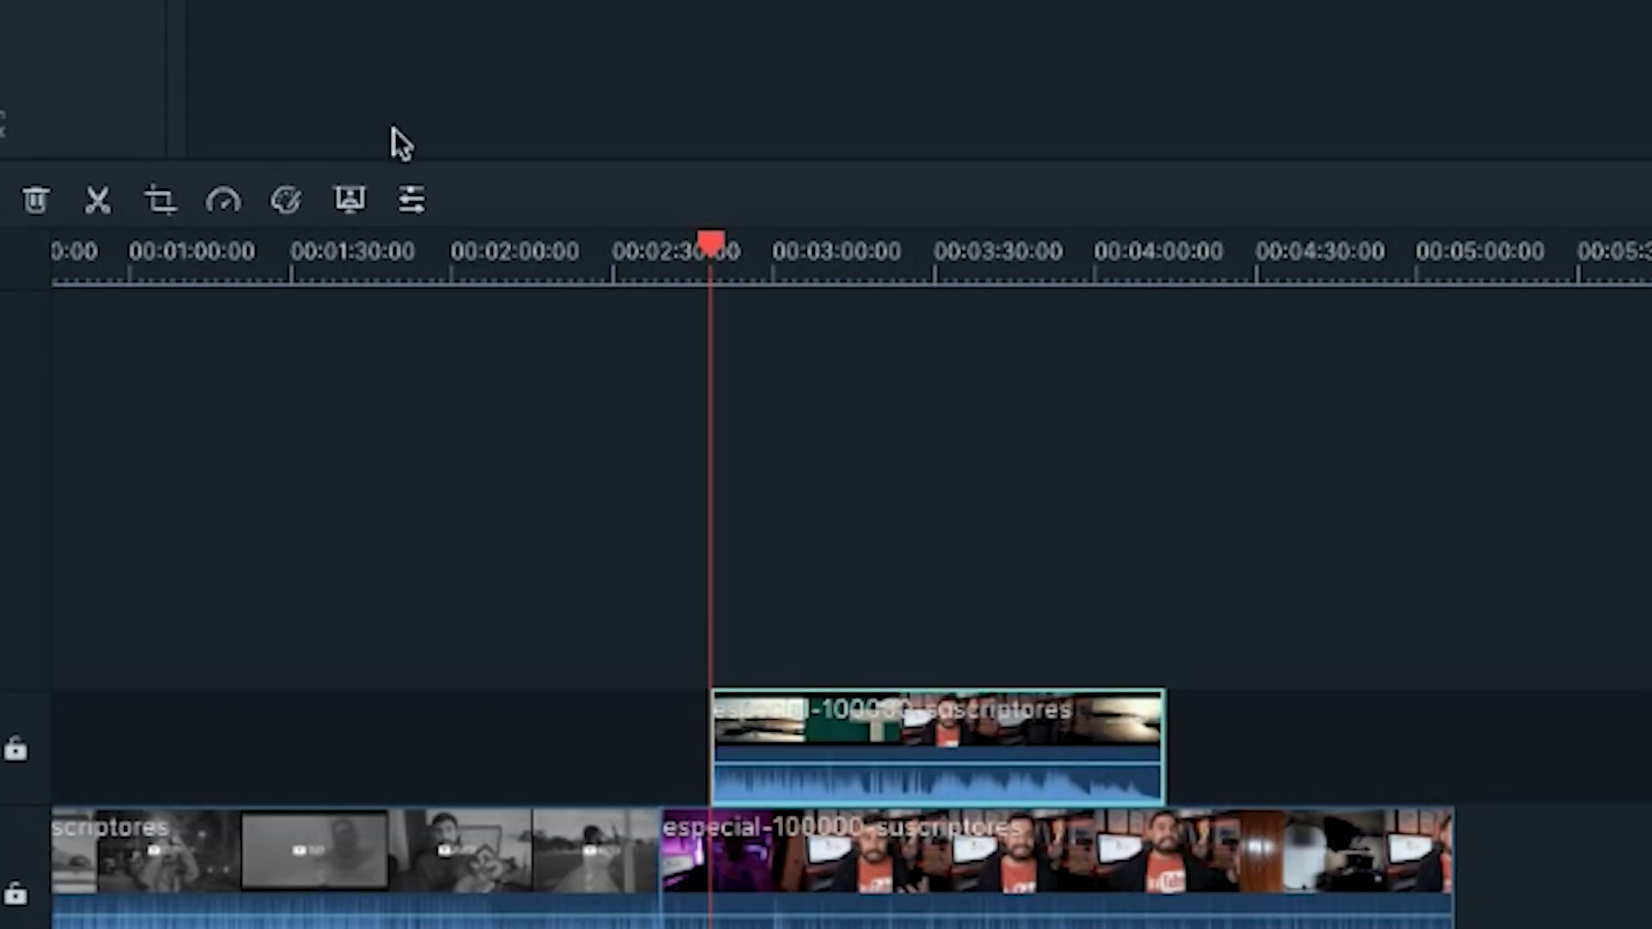
{"action": "left_click", "coordinate": [417, 203]}
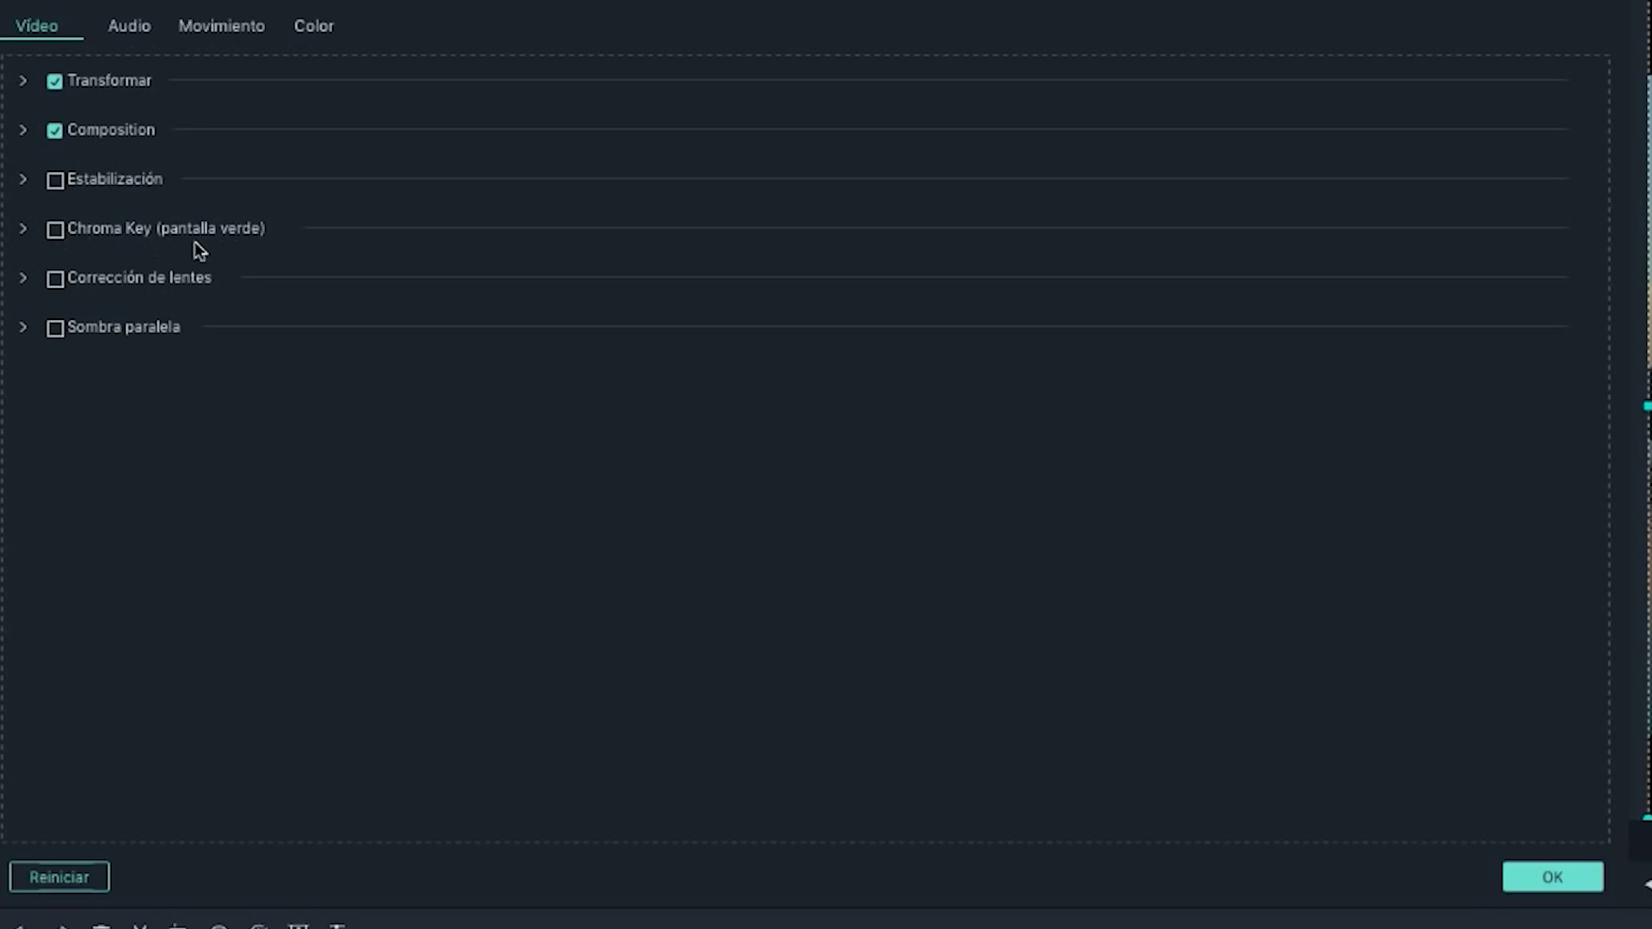
Scale the overlay clip to 39.1% in the top-left corner, preview it, then delete it.
{"action": "left_click", "coordinate": [23, 82]}
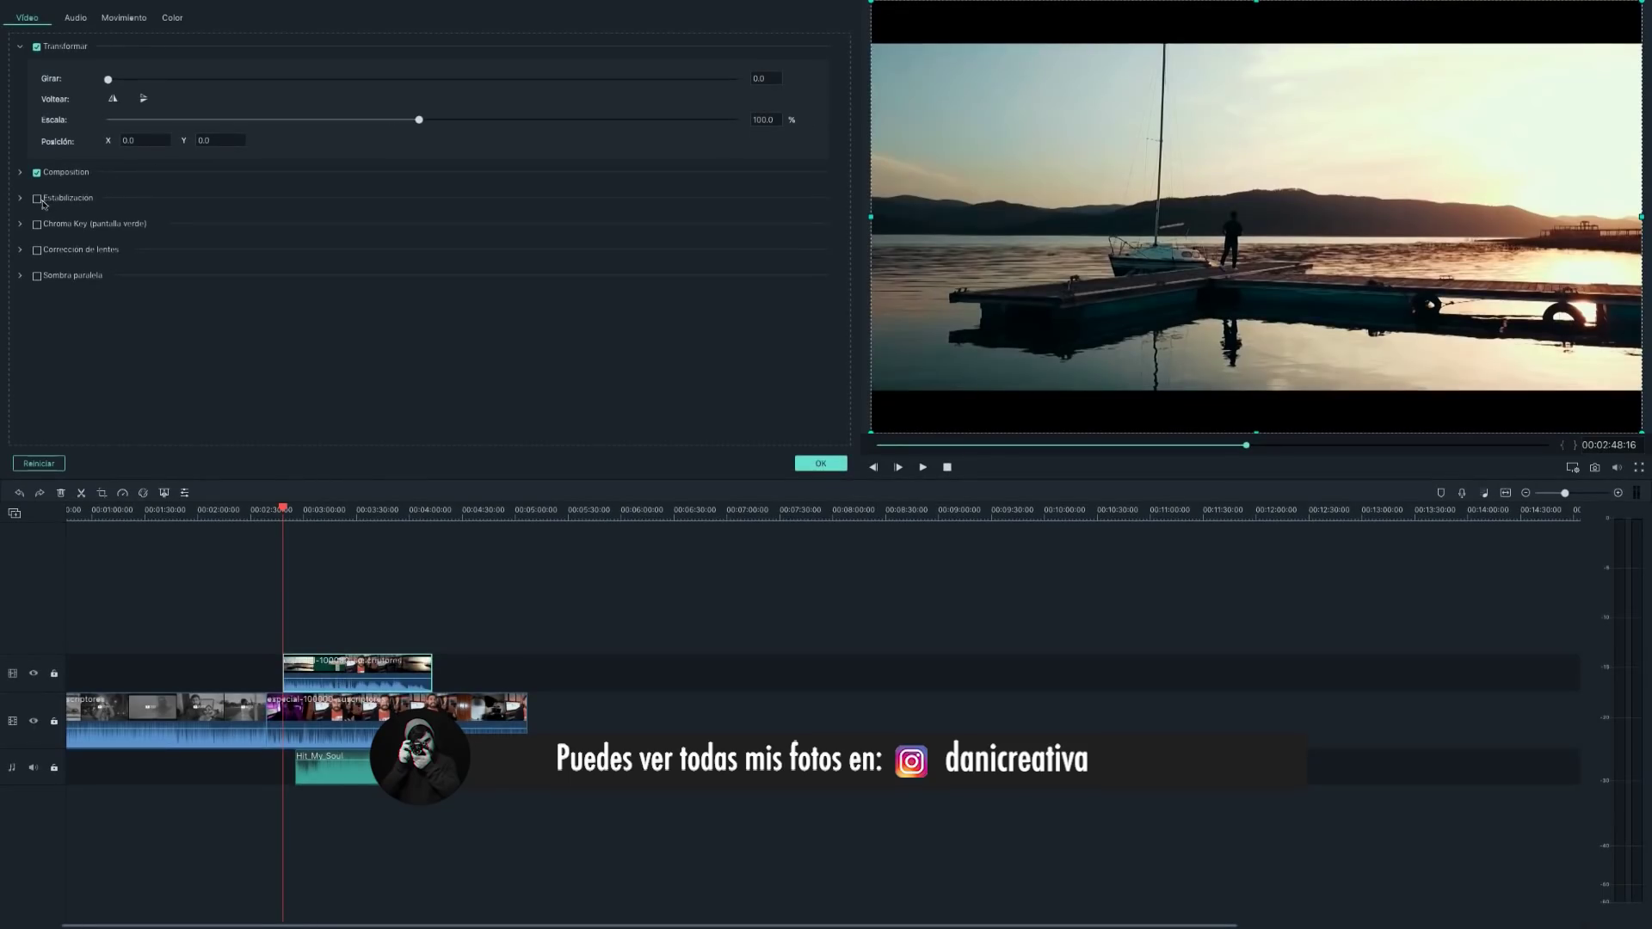
{"action": "left_click", "coordinate": [21, 201]}
{"action": "left_click", "coordinate": [21, 199]}
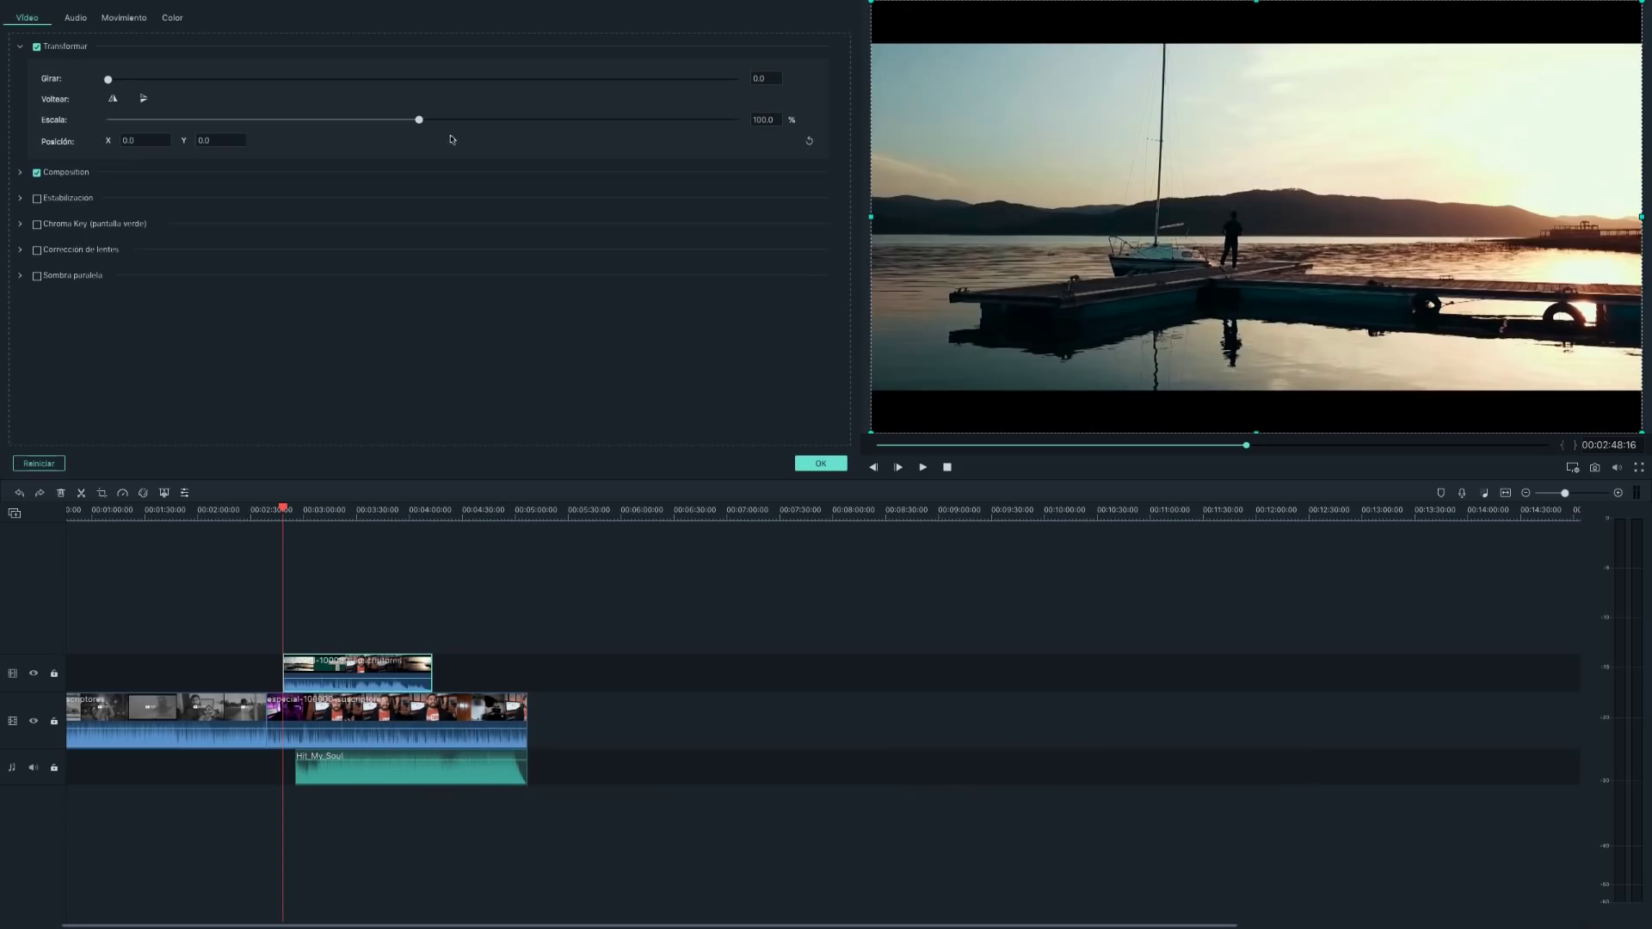
{"action": "left_click_drag", "start_coordinate": [418, 121], "coordinate": [227, 125]}
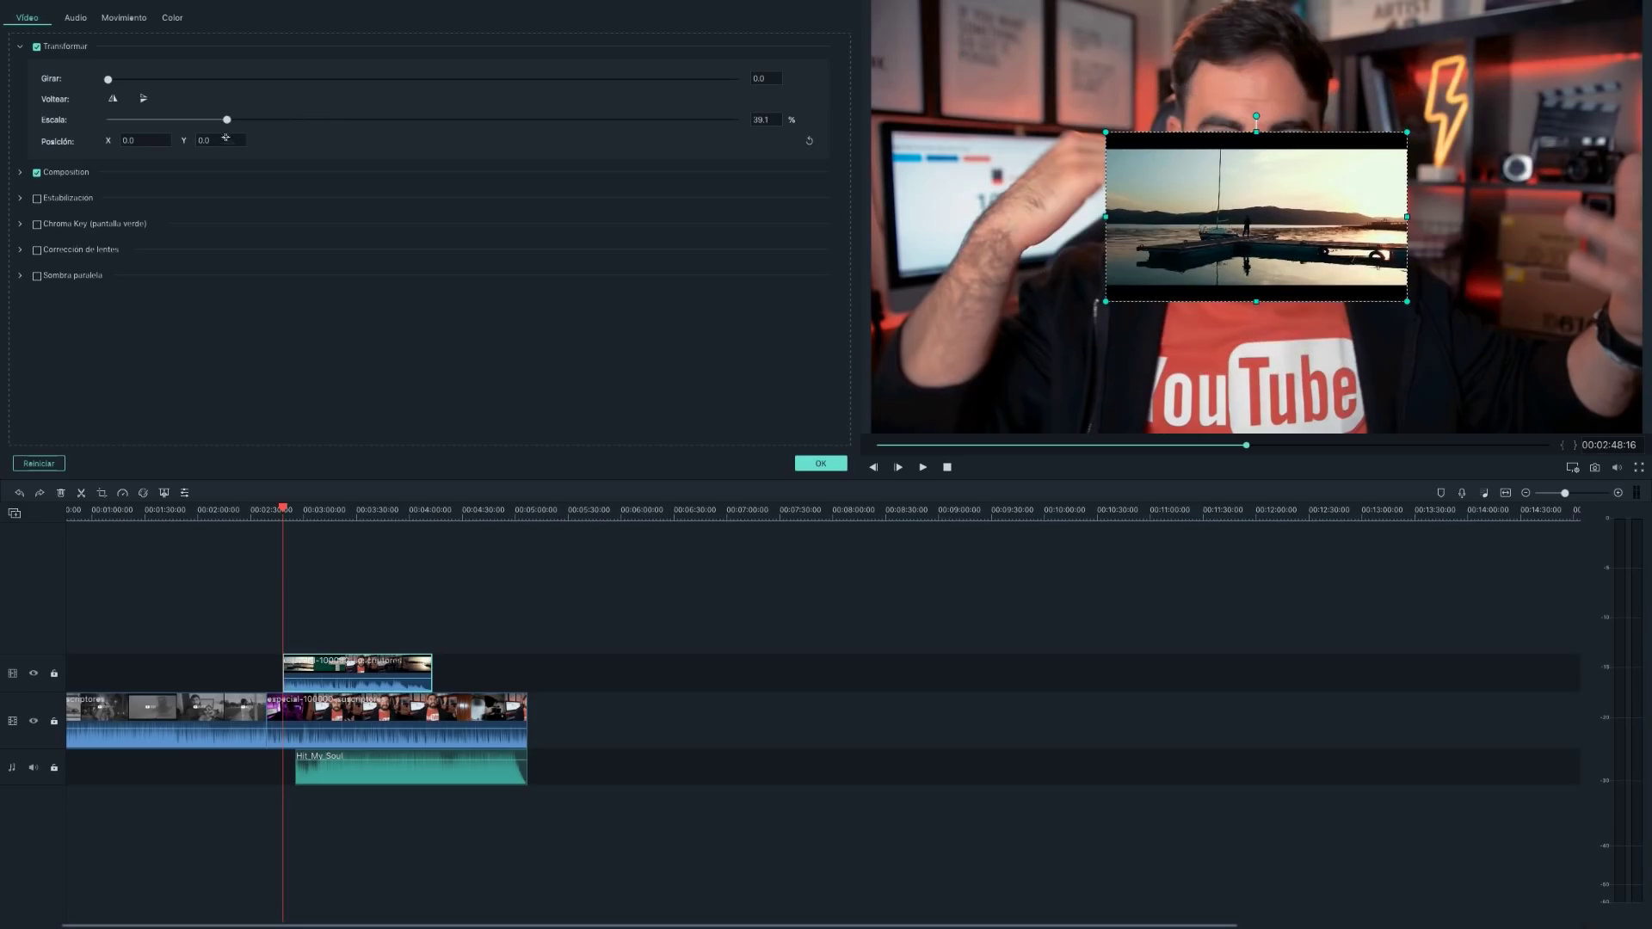
{"action": "mouse_move", "coordinate": [1189, 221]}
{"action": "left_mouse_down"}
{"action": "mouse_move", "coordinate": [1412, 111]}
{"action": "mouse_move", "coordinate": [965, 101]}
{"action": "left_mouse_up"}
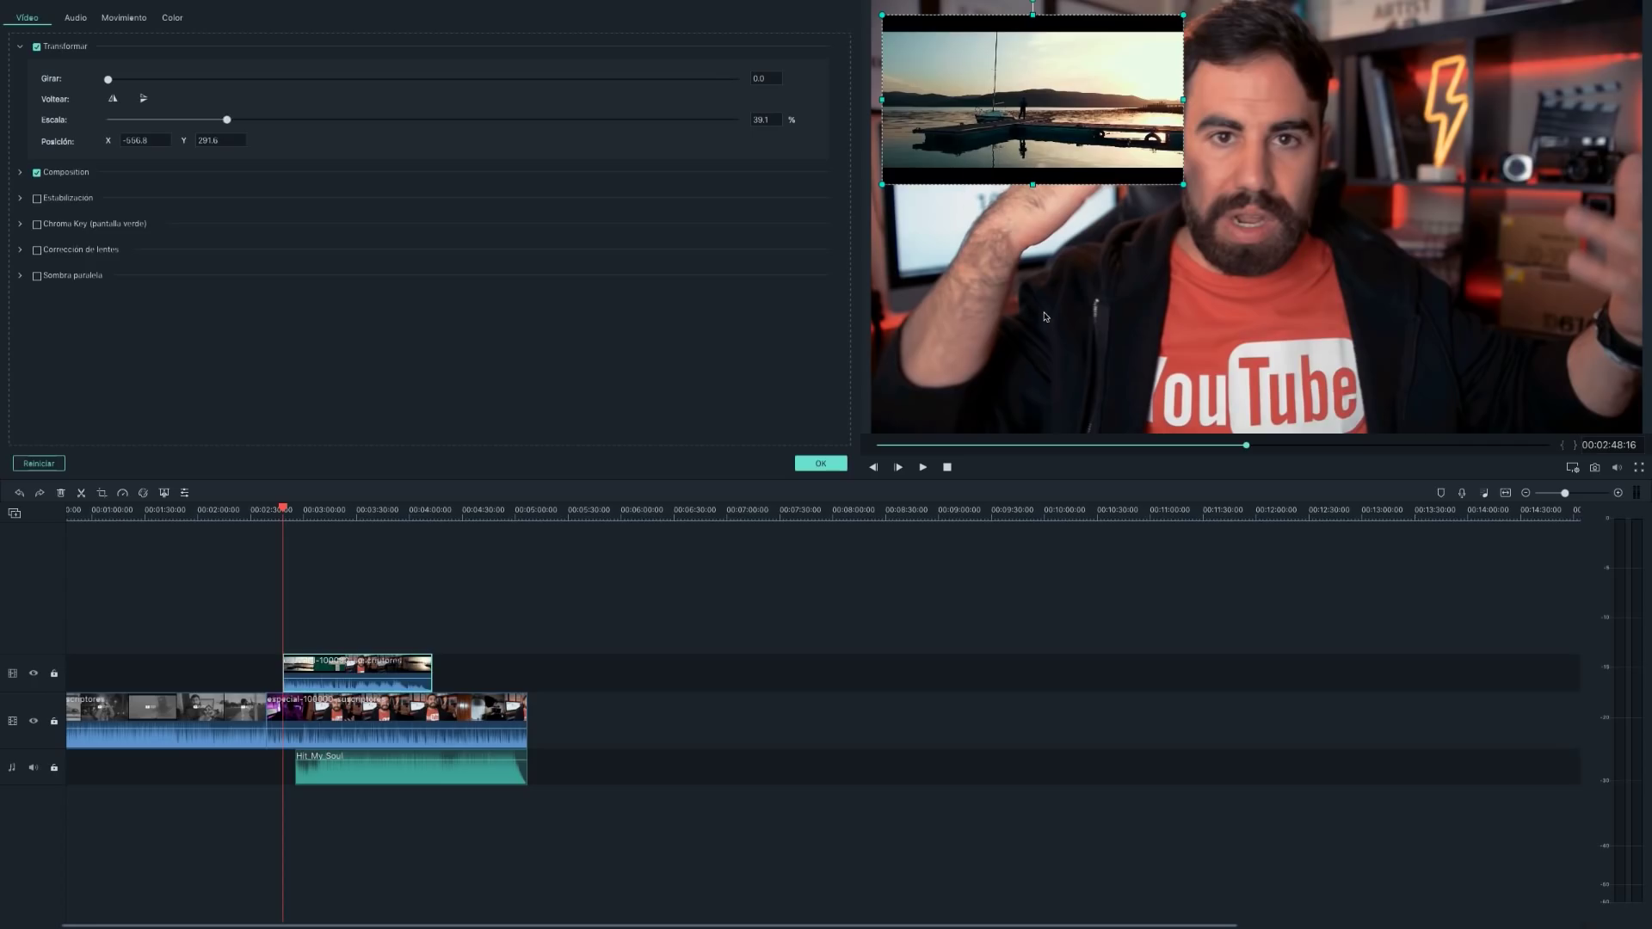
{"action": "key", "text": "space"}
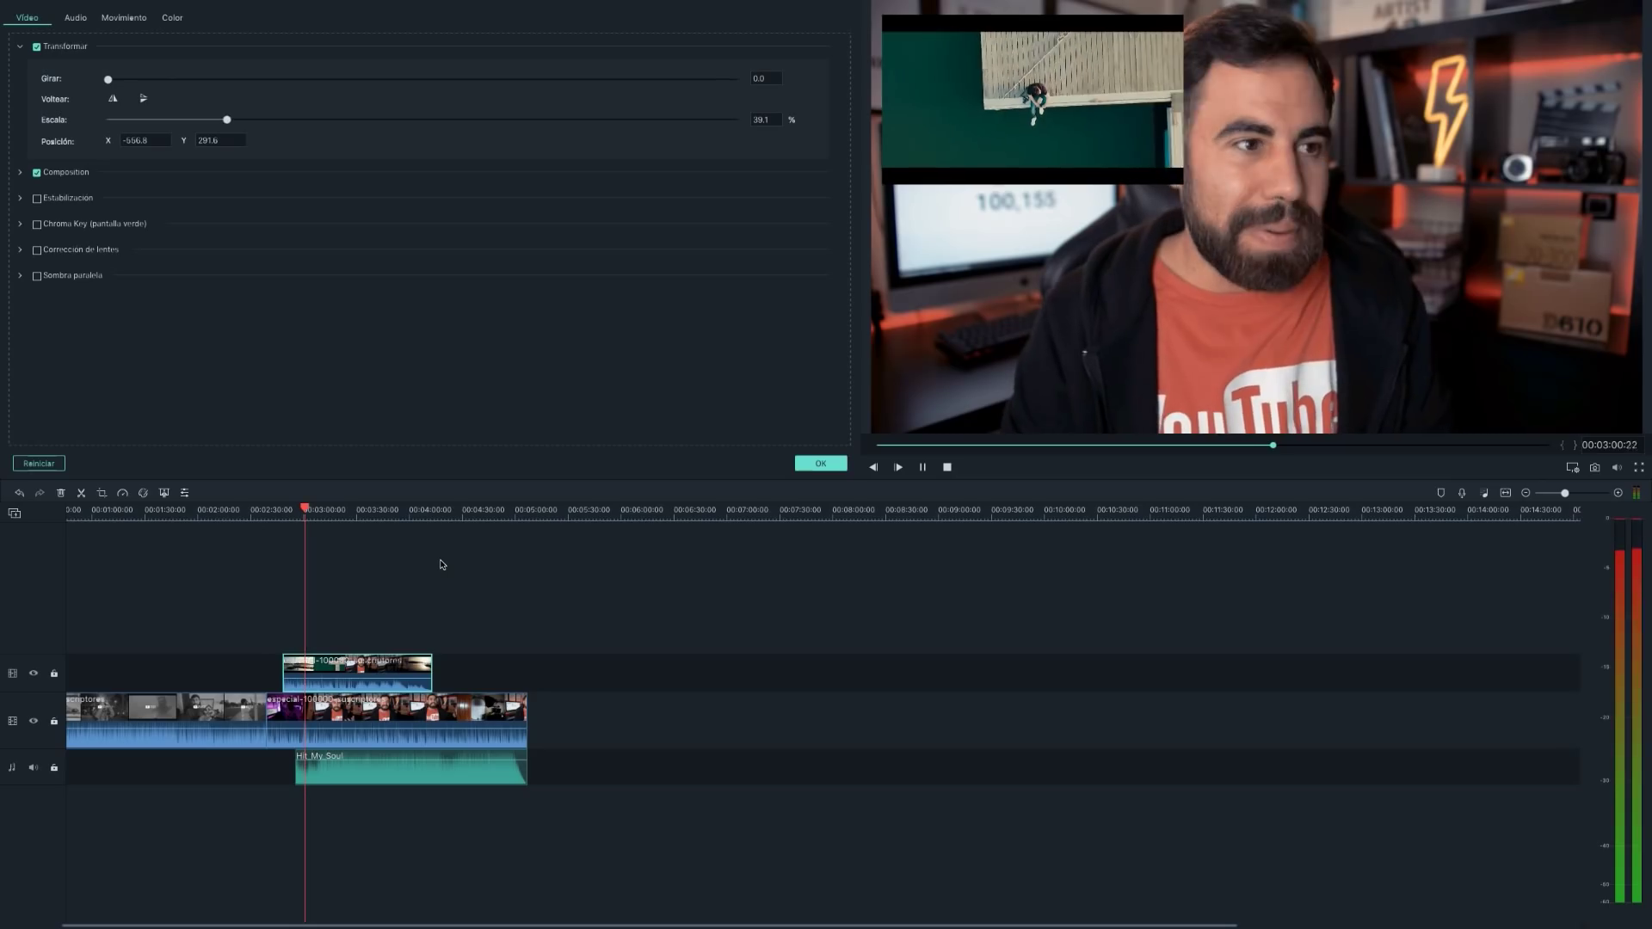
{"action": "key", "text": "Delete"}
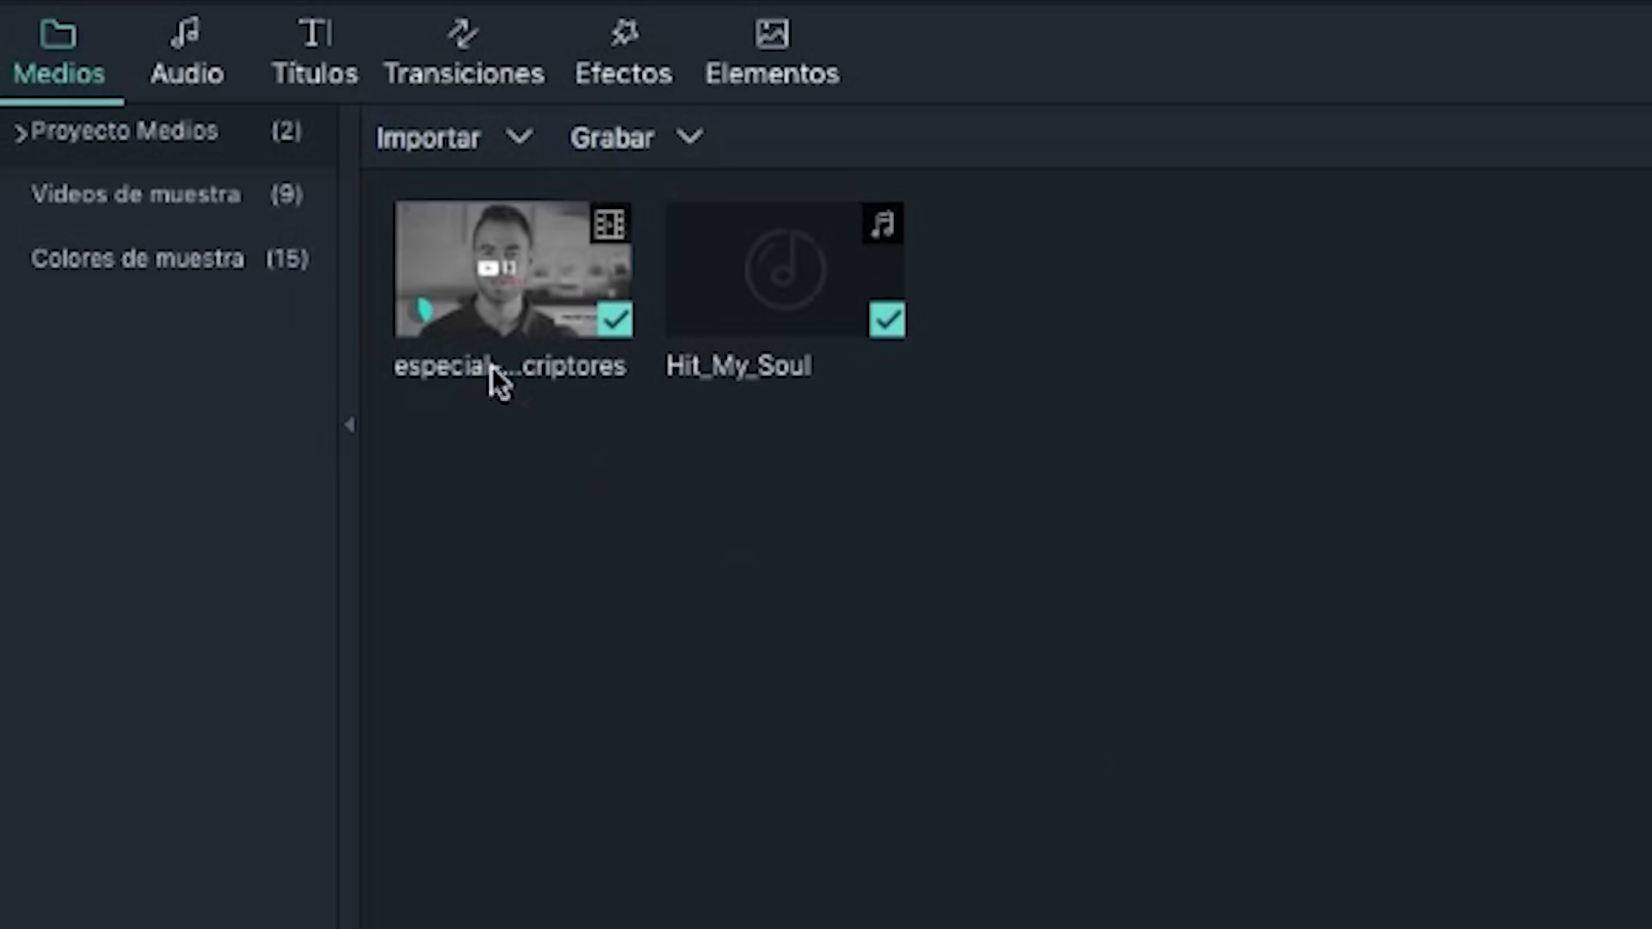
Add Always Dreaming - Same Town Forever to its own audio track and move Hit_My_Soul later.
{"action": "left_click", "coordinate": [201, 66]}
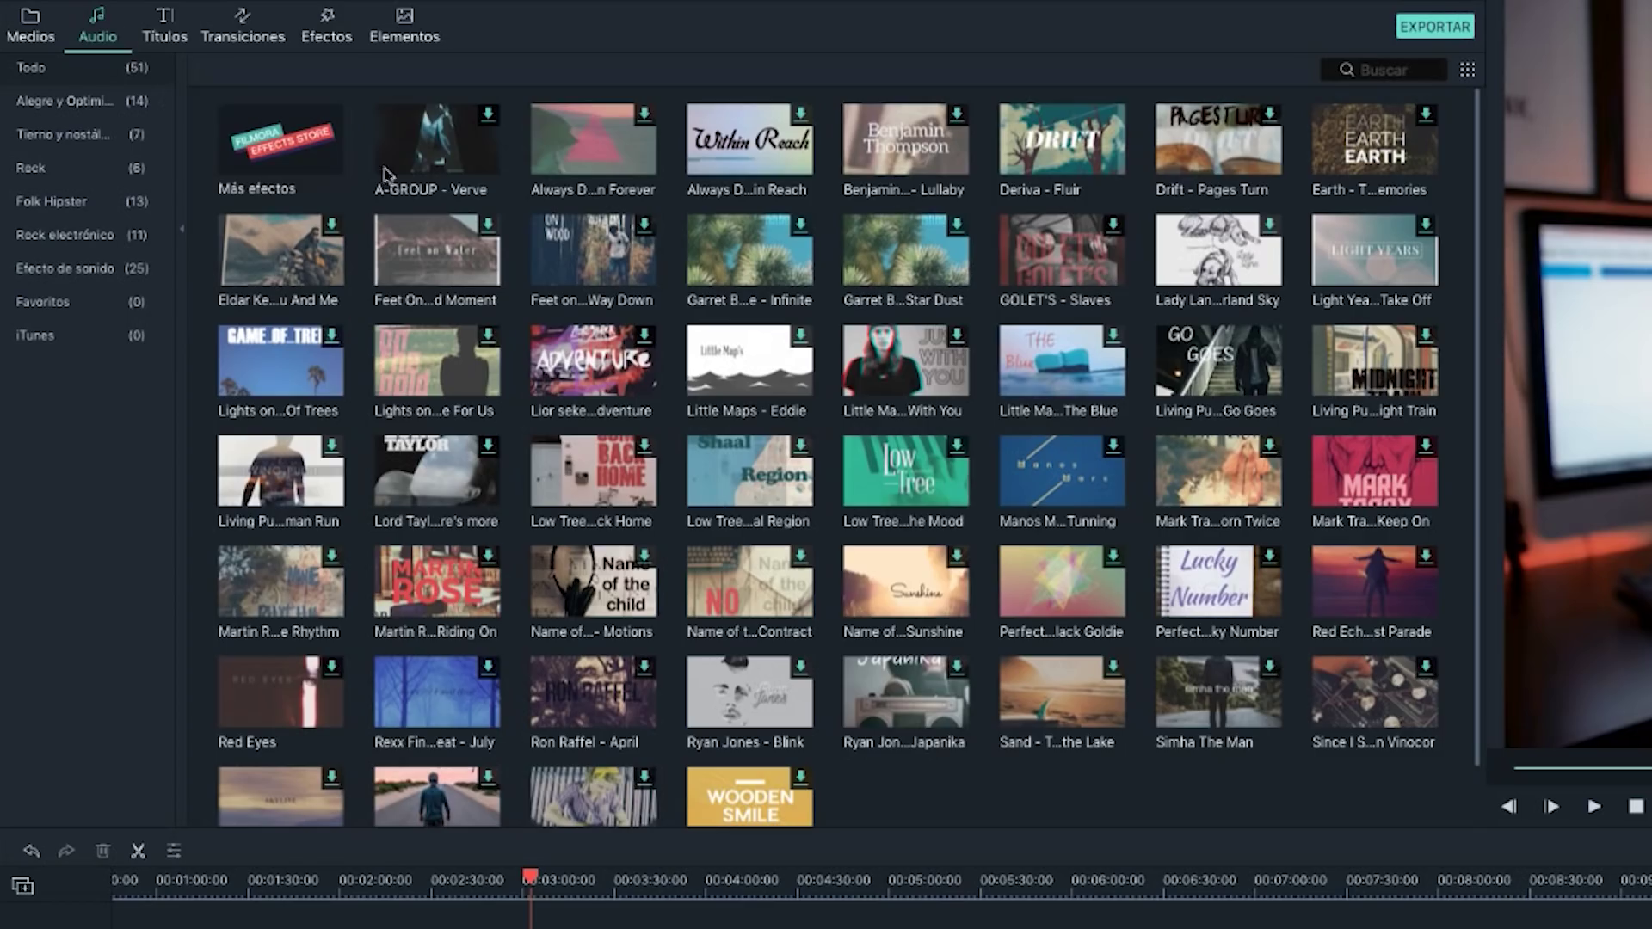
{"action": "scroll", "coordinate": [834, 443], "scroll_direction": "down", "scroll_amount": 1}
{"action": "scroll", "coordinate": [546, 381], "scroll_direction": "up", "scroll_amount": 1}
{"action": "scroll", "coordinate": [916, 783], "scroll_direction": "down", "scroll_amount": 1}
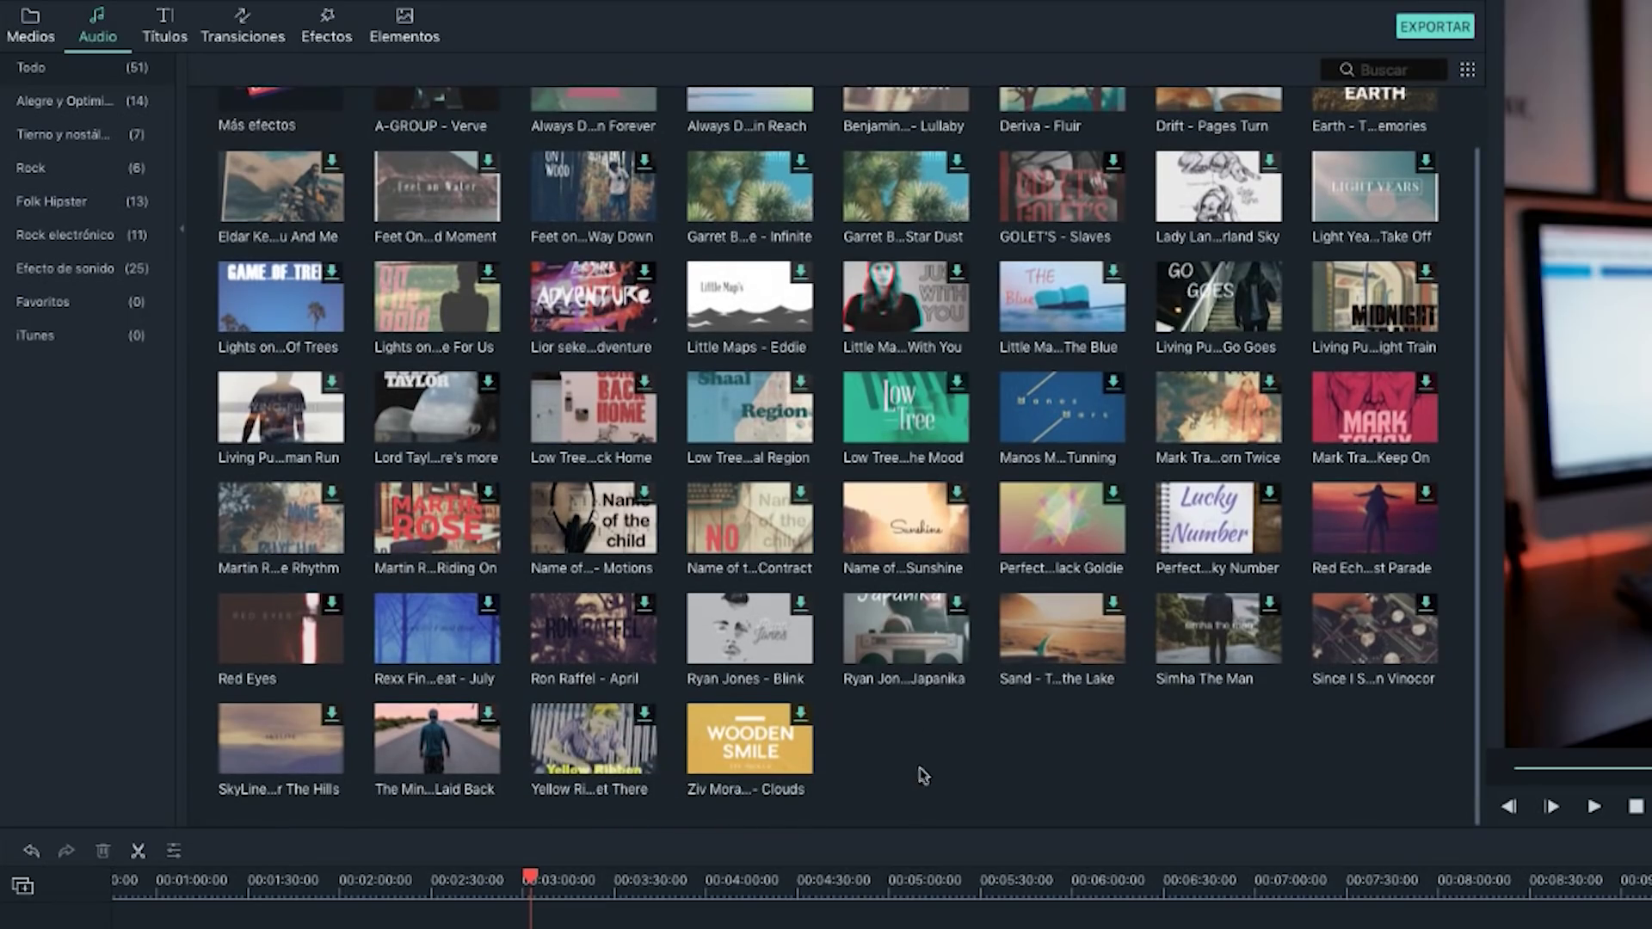
{"action": "scroll", "coordinate": [921, 766], "scroll_direction": "up", "scroll_amount": 1}
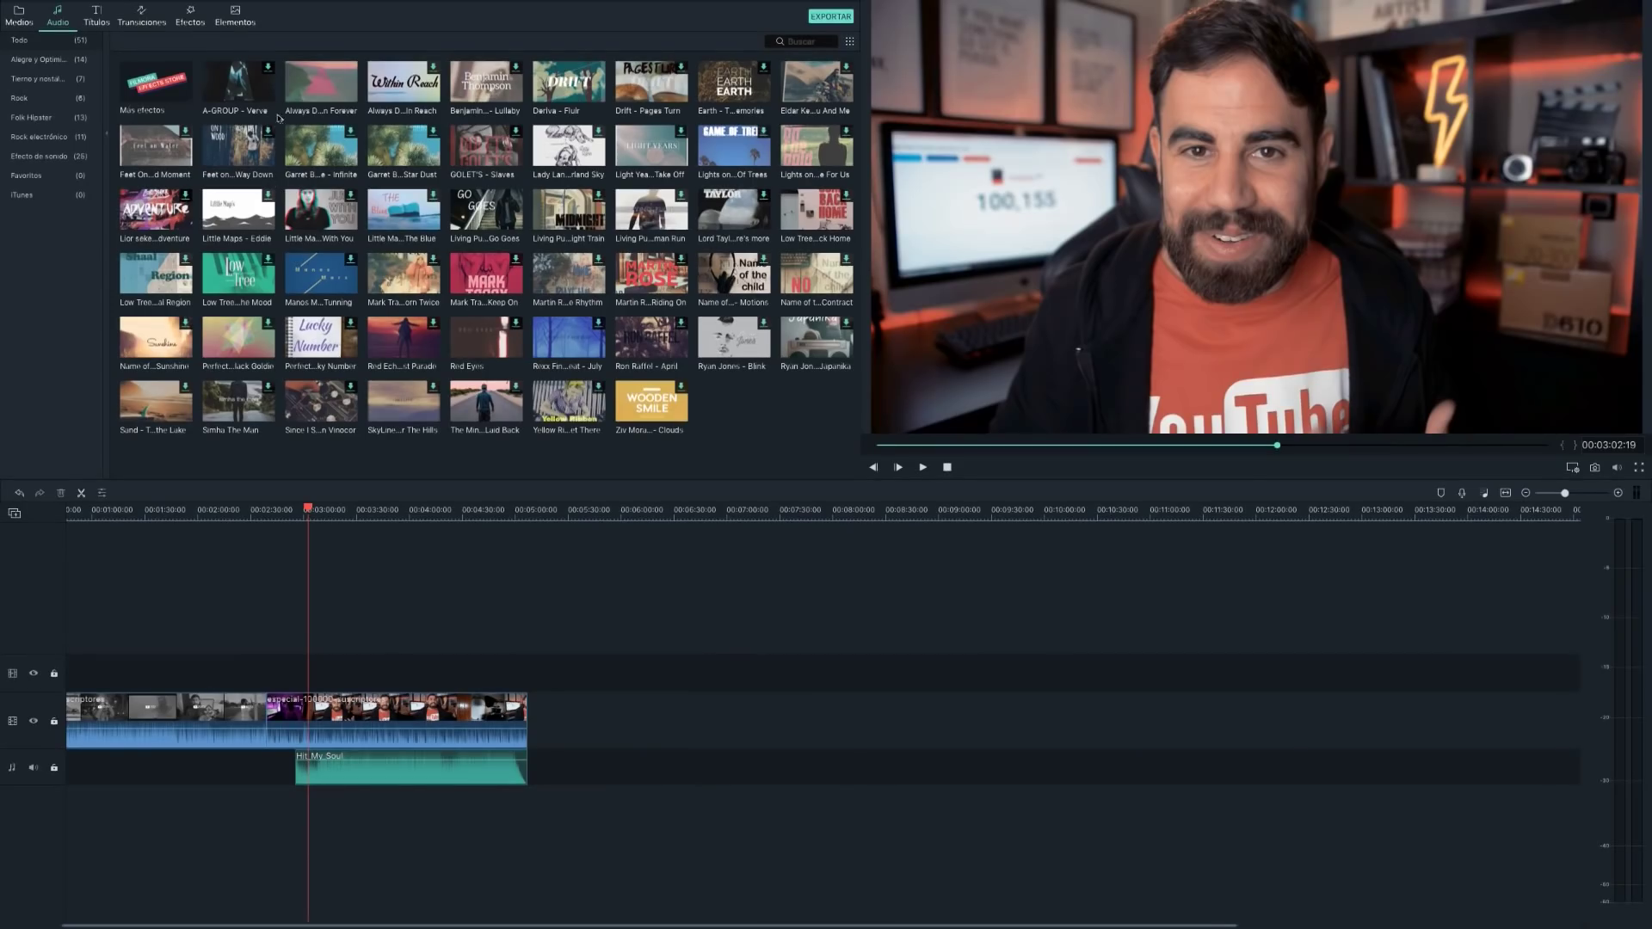
{"action": "mouse_move", "coordinate": [326, 90]}
{"action": "left_mouse_down"}
{"action": "mouse_move", "coordinate": [607, 768]}
{"action": "mouse_move", "coordinate": [650, 799]}
{"action": "mouse_move", "coordinate": [418, 805]}
{"action": "left_mouse_up"}
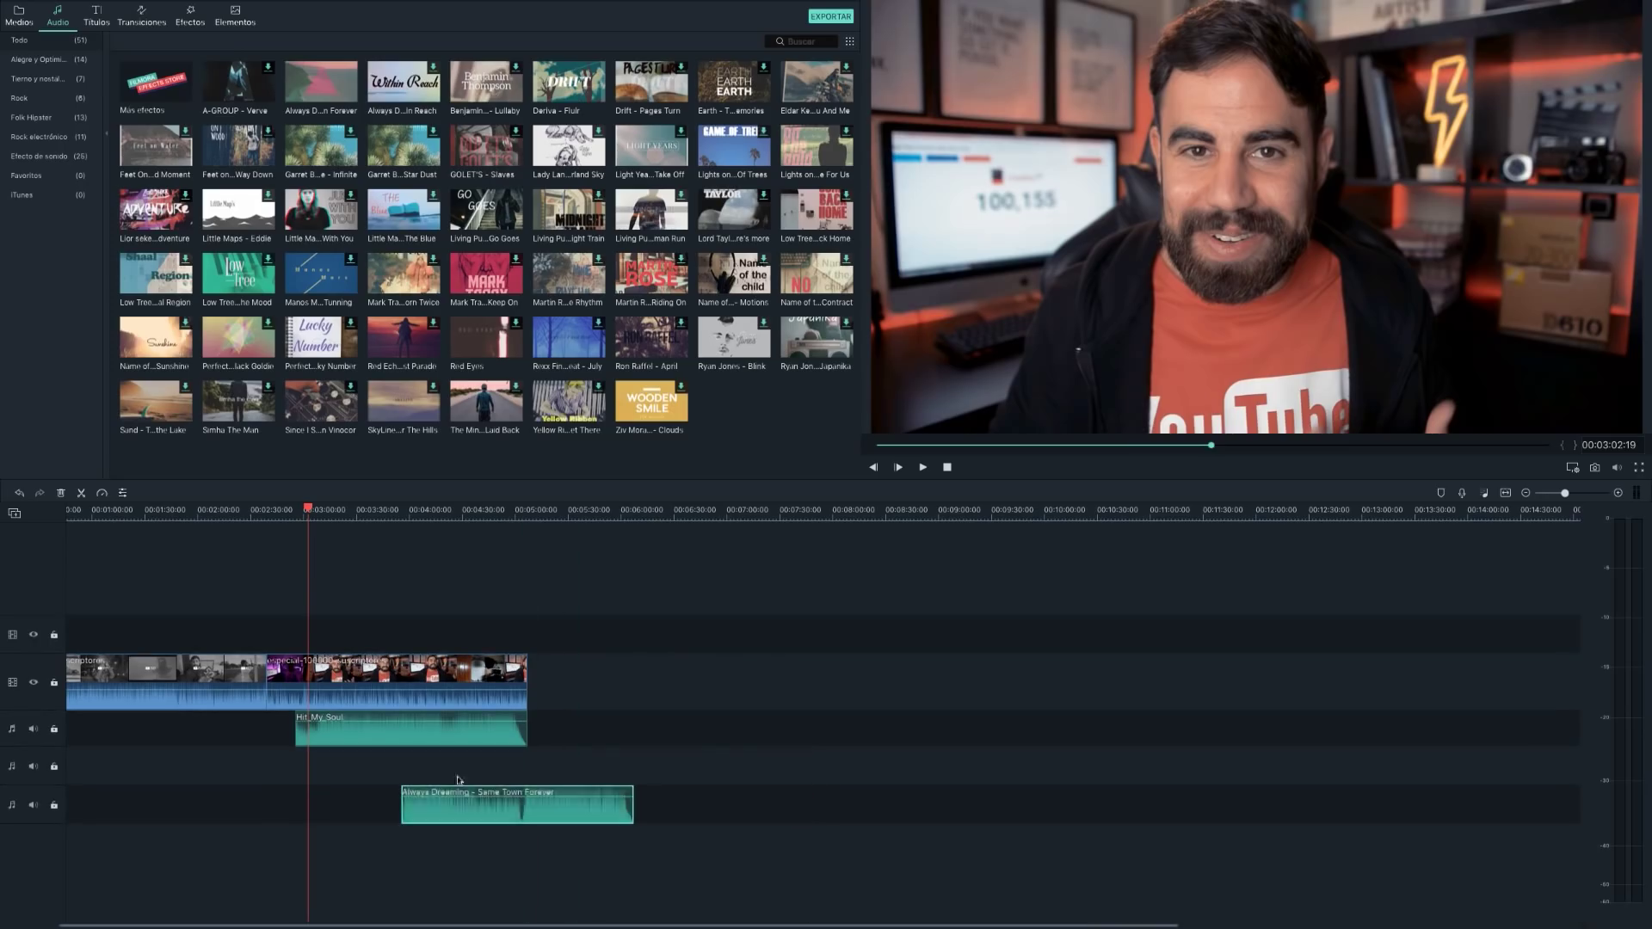
{"action": "left_click_drag", "start_coordinate": [438, 728], "coordinate": [559, 740]}
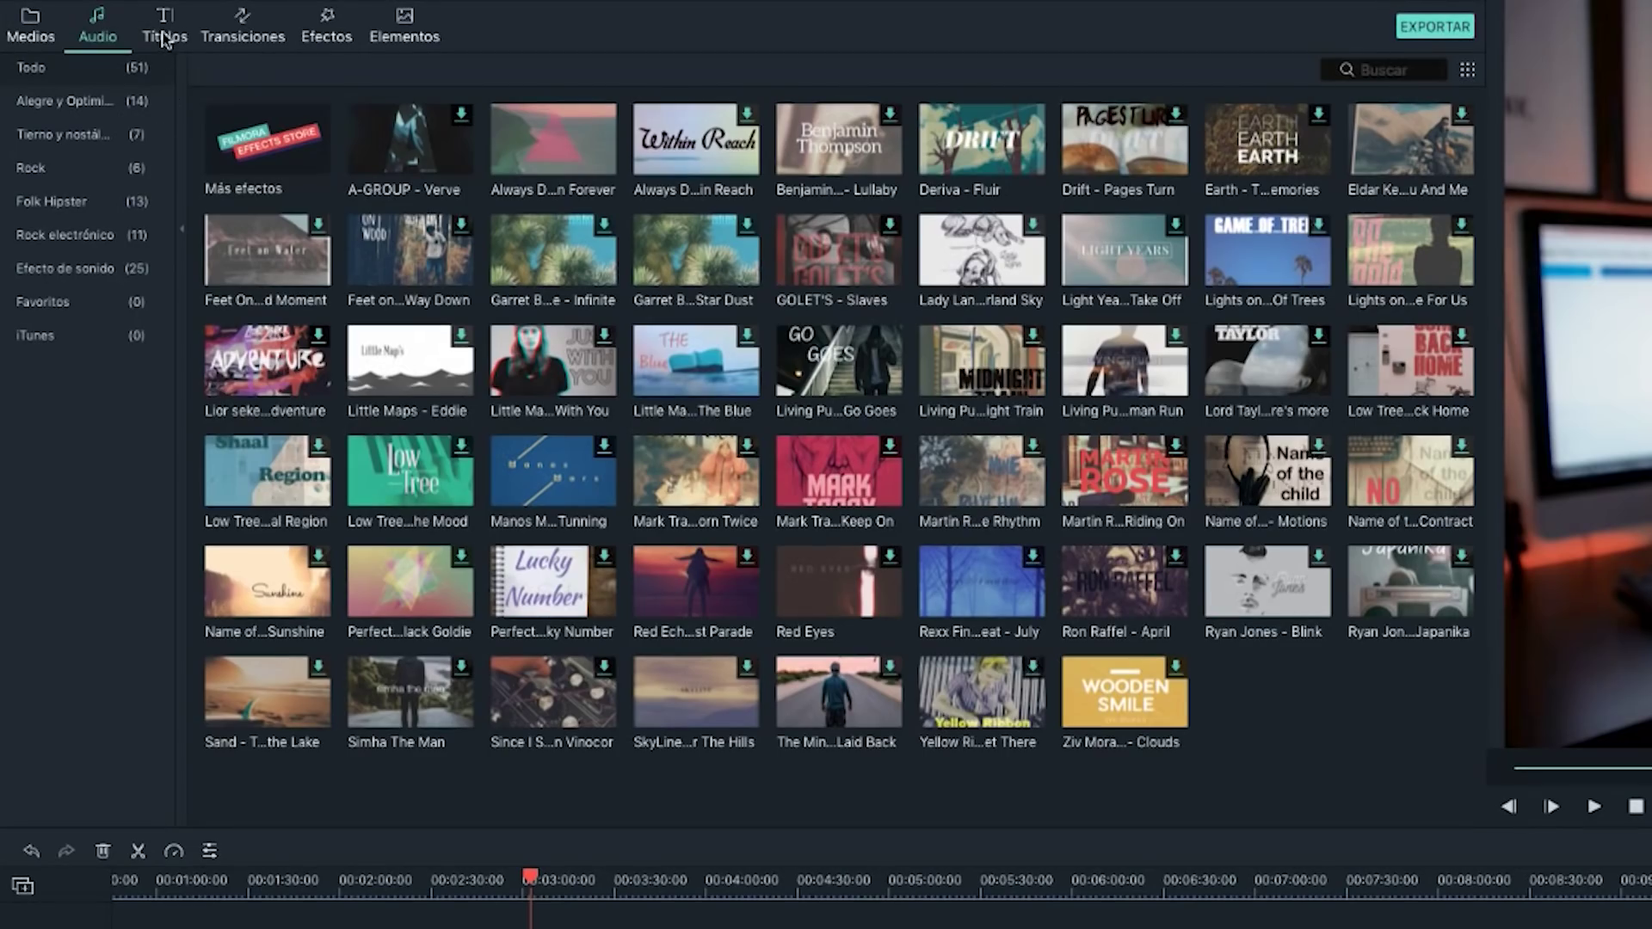
Show the Títulos library and scroll through the title templates.
{"action": "left_click", "coordinate": [164, 40]}
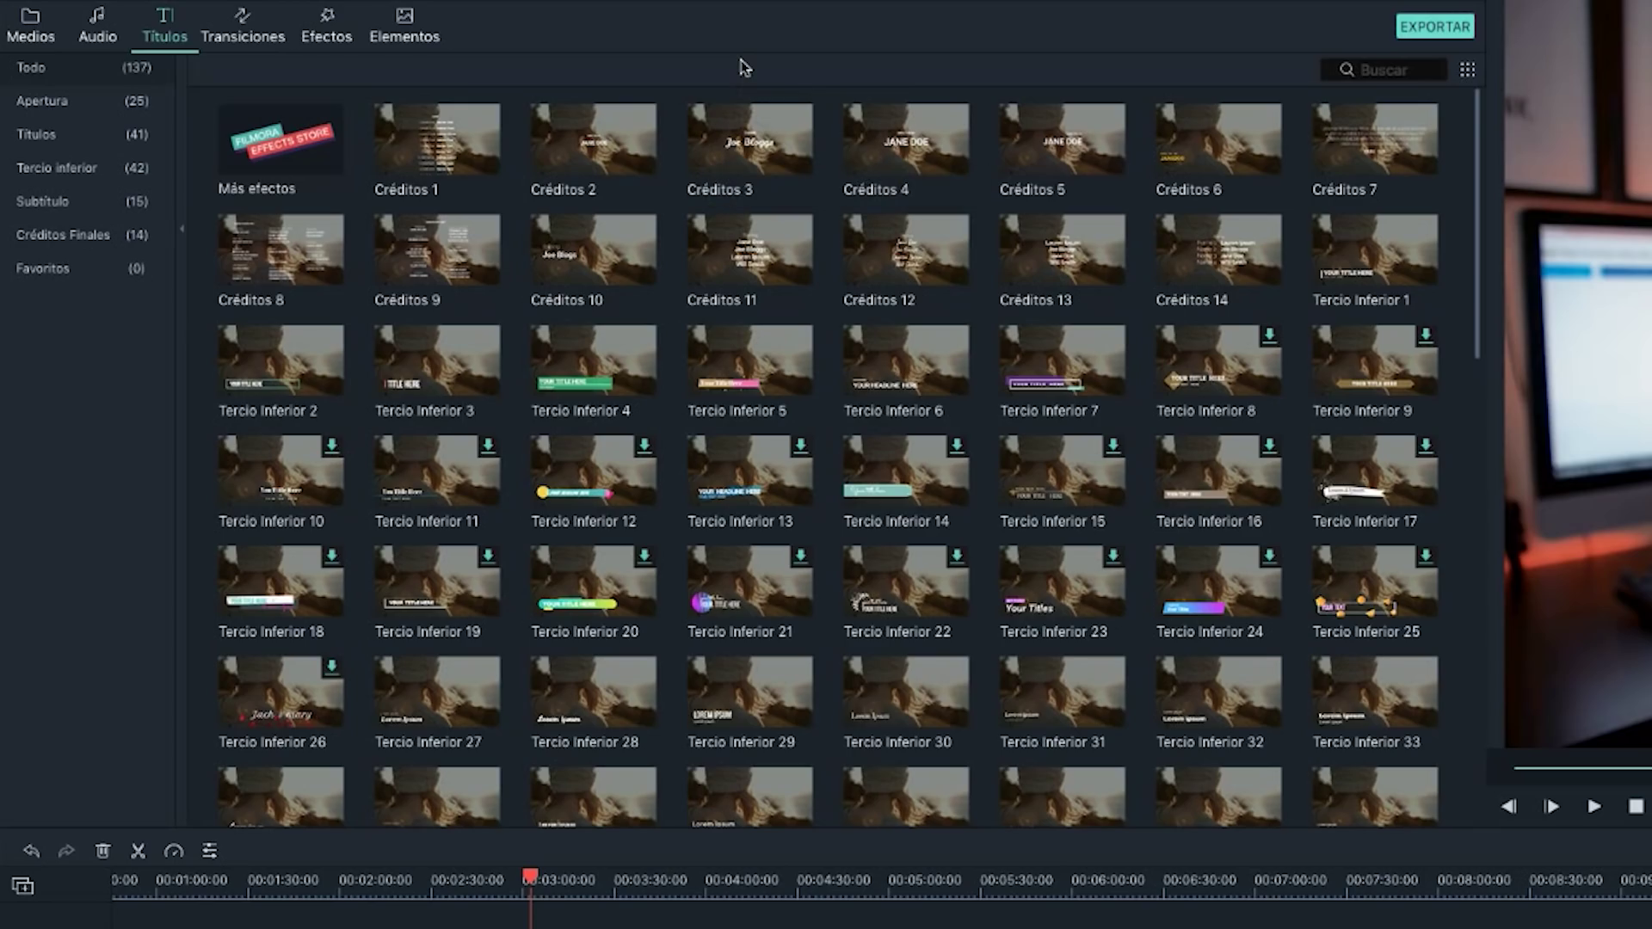
{"action": "scroll", "coordinate": [965, 382], "scroll_direction": "down", "scroll_amount": 5}
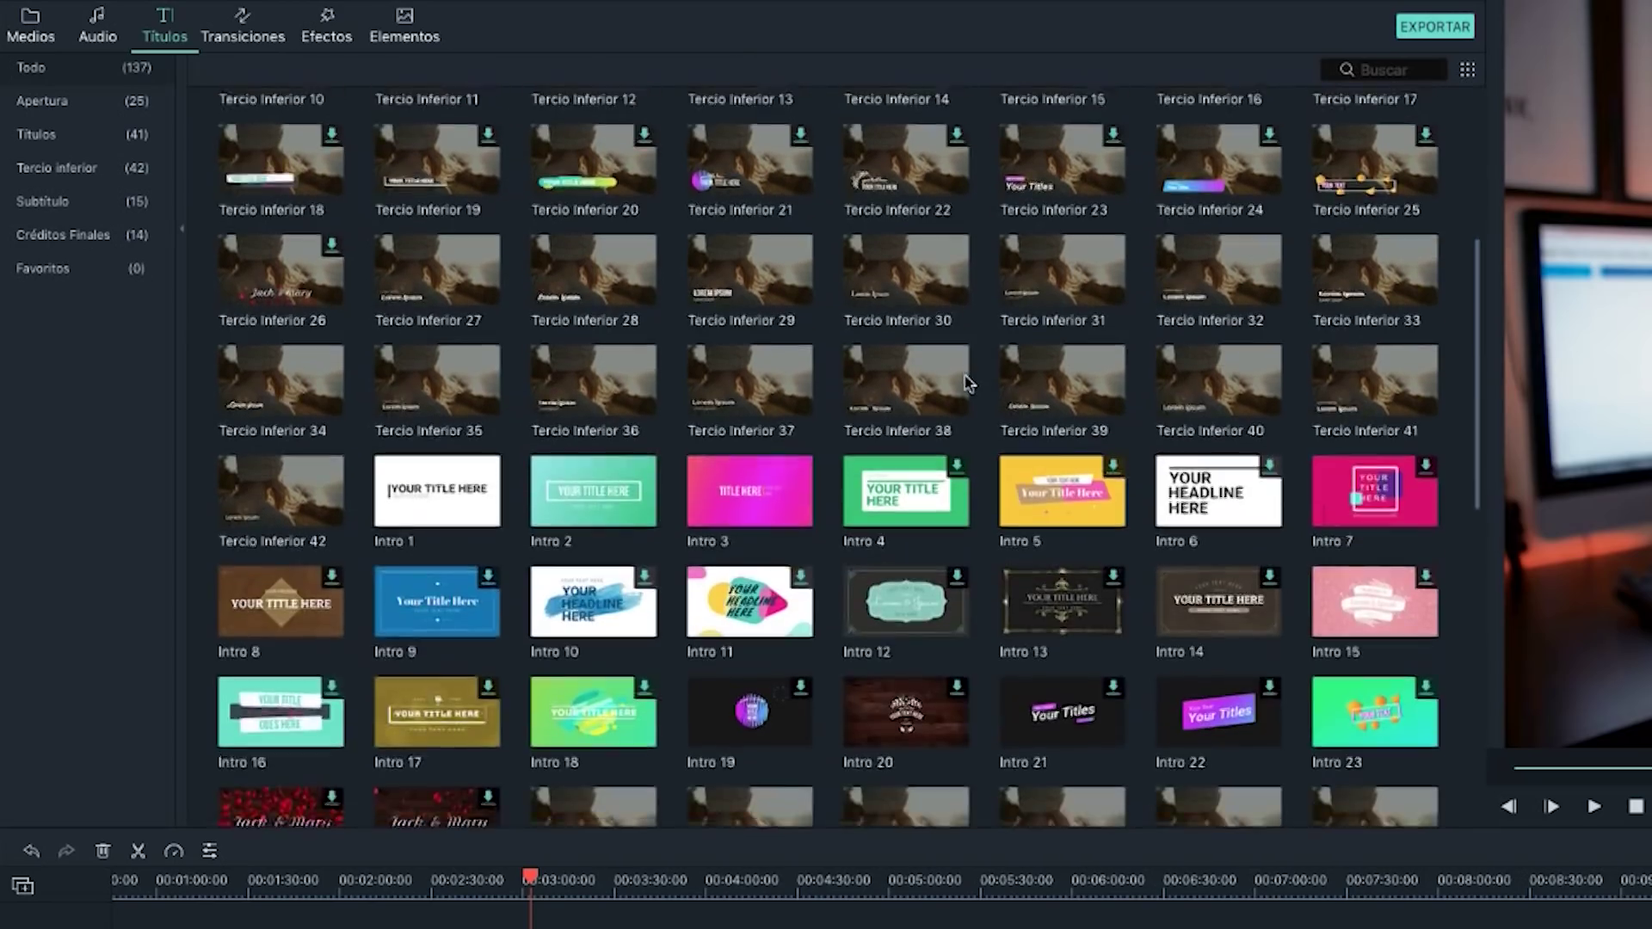
{"action": "scroll", "coordinate": [965, 383], "scroll_direction": "down", "scroll_amount": 5}
{"action": "scroll", "coordinate": [967, 385], "scroll_direction": "down", "scroll_amount": 2}
{"action": "scroll", "coordinate": [969, 386], "scroll_direction": "down", "scroll_amount": 3}
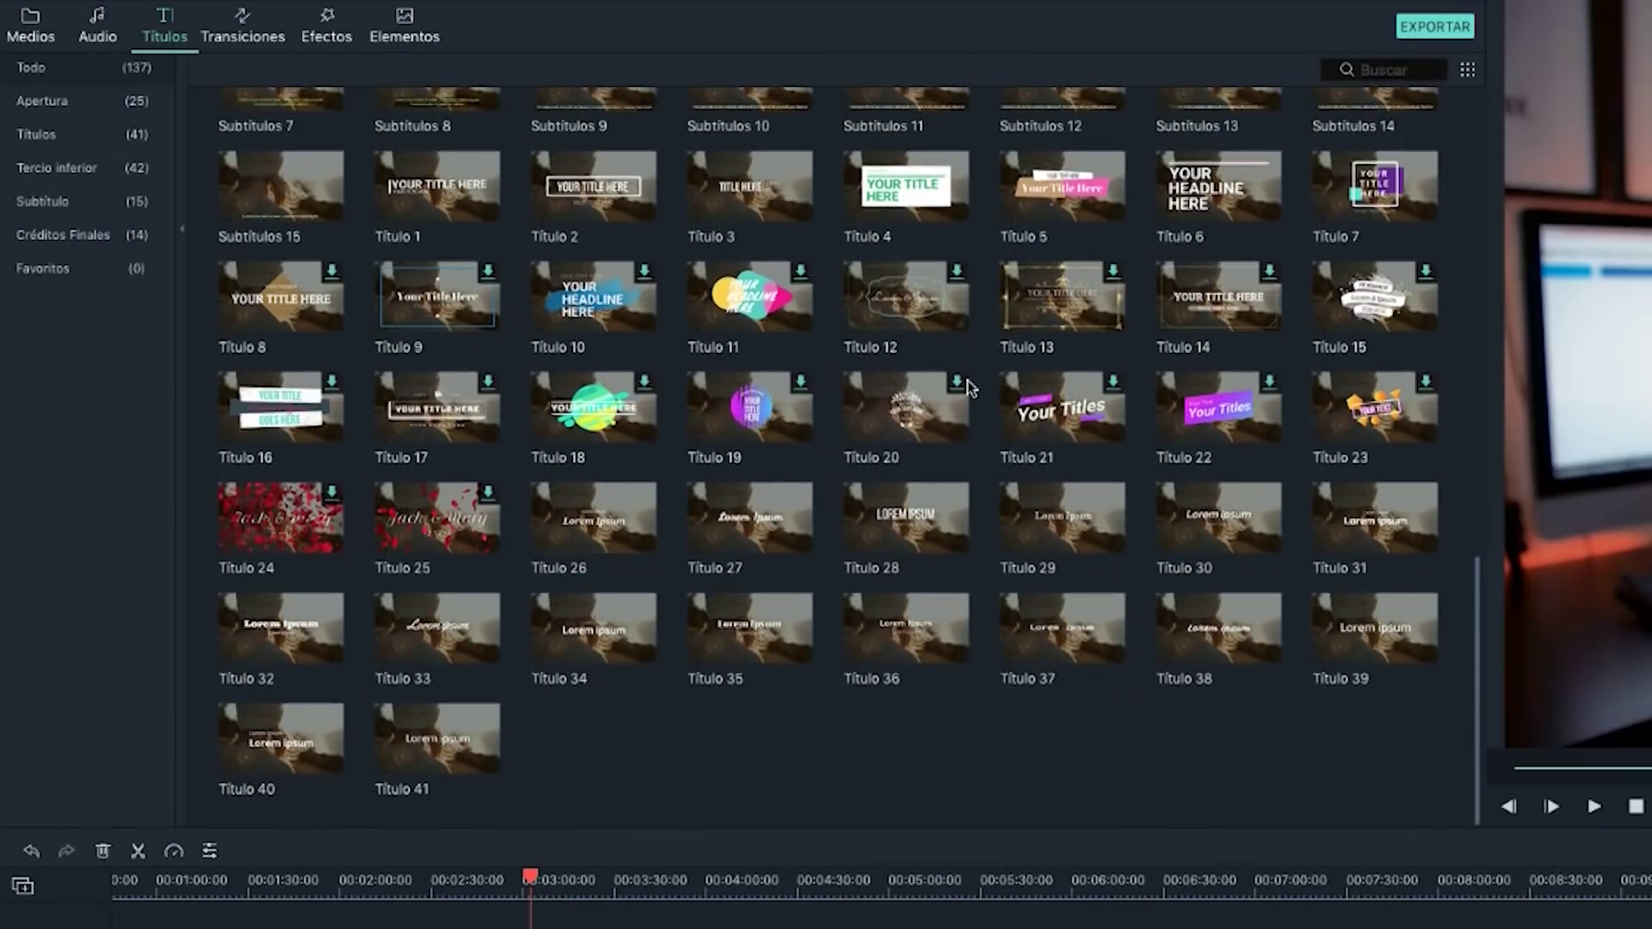
{"action": "scroll", "coordinate": [971, 387], "scroll_direction": "up", "scroll_amount": 2}
{"action": "scroll", "coordinate": [970, 387], "scroll_direction": "up", "scroll_amount": 2}
{"action": "scroll", "coordinate": [970, 388], "scroll_direction": "up", "scroll_amount": 2}
{"action": "scroll", "coordinate": [970, 387], "scroll_direction": "up", "scroll_amount": 1}
{"action": "scroll", "coordinate": [970, 387], "scroll_direction": "up", "scroll_amount": 3}
{"action": "scroll", "coordinate": [970, 387], "scroll_direction": "up", "scroll_amount": 1}
{"action": "scroll", "coordinate": [970, 389], "scroll_direction": "up", "scroll_amount": 2}
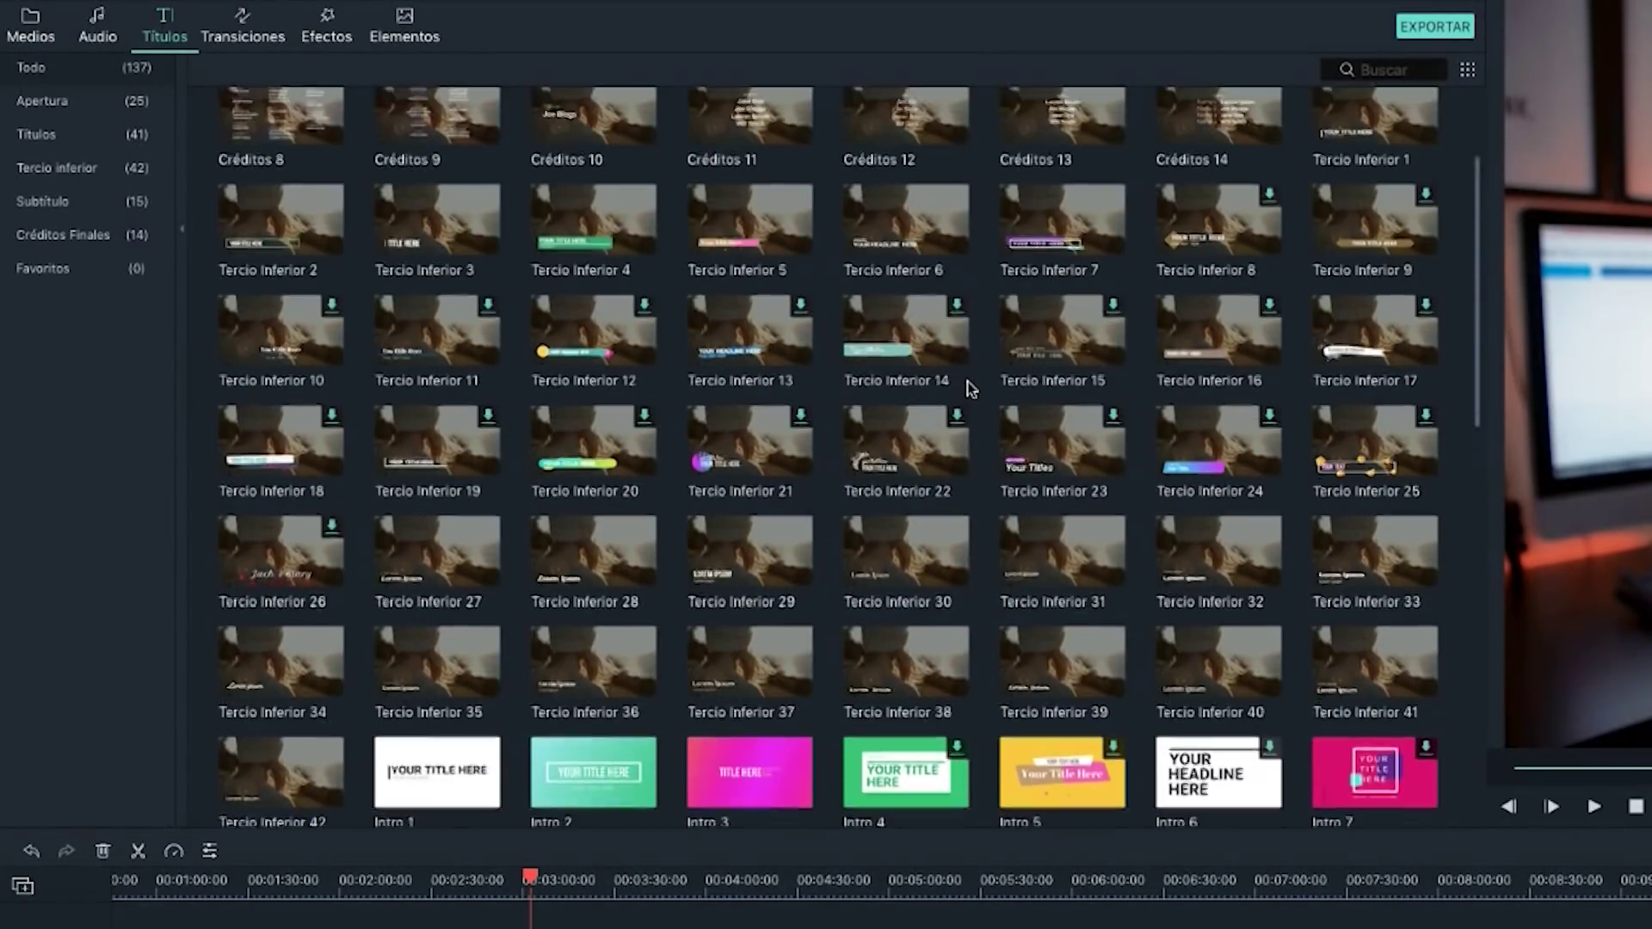
{"action": "scroll", "coordinate": [968, 386], "scroll_direction": "up", "scroll_amount": 2}
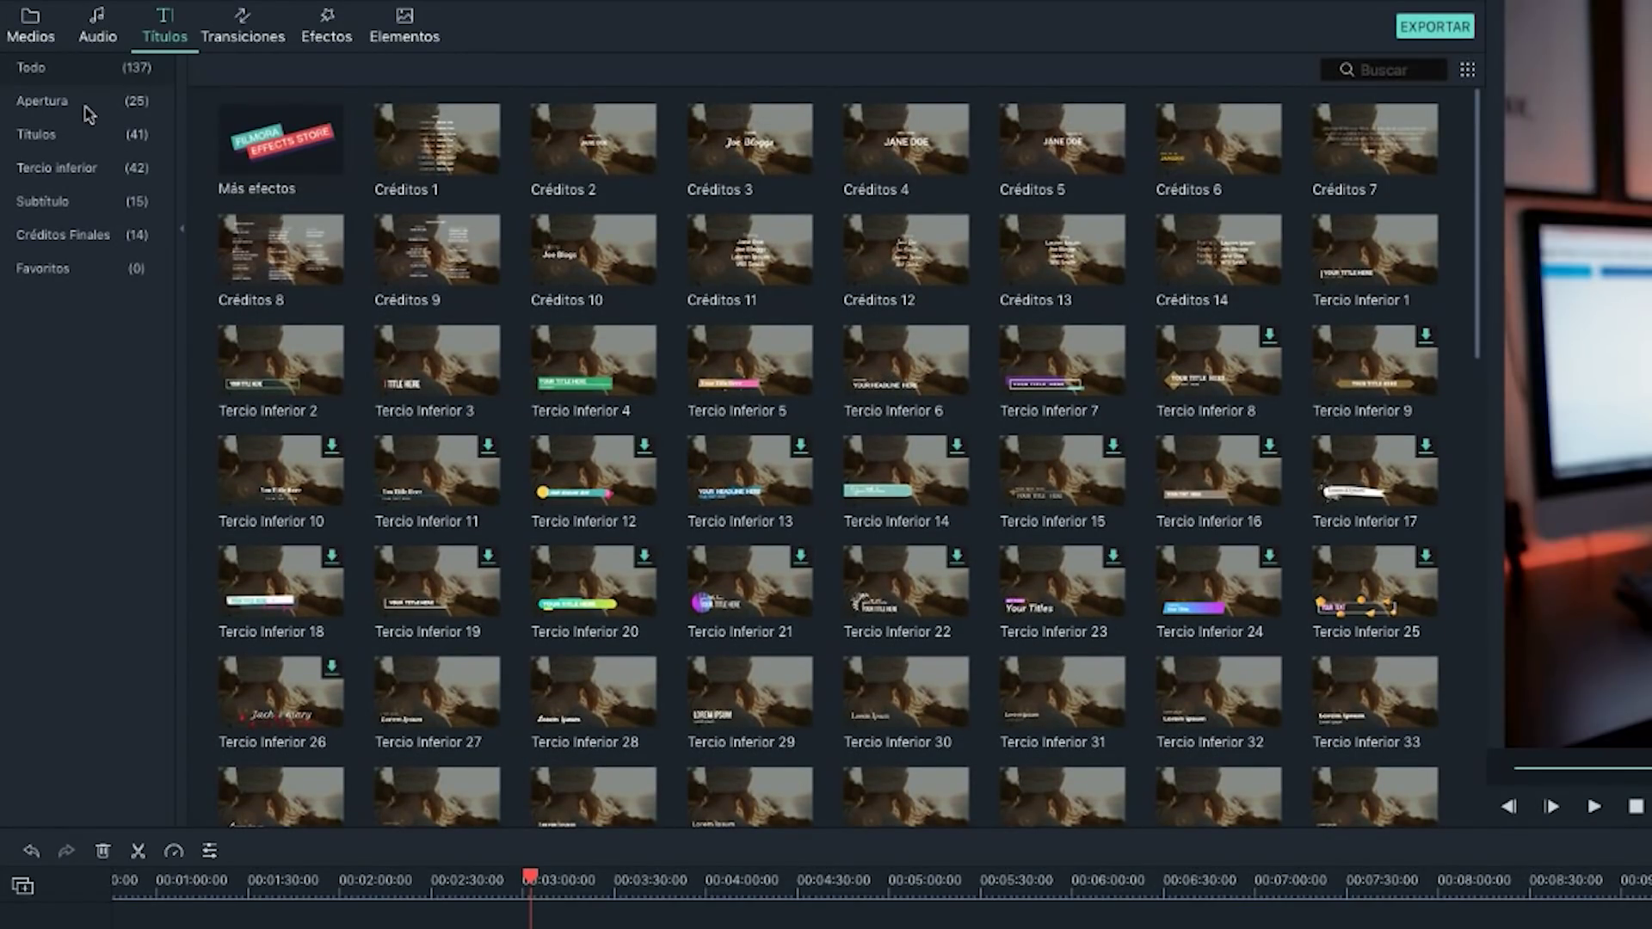
Browse the title, lower-third, subtitle and credits categories, ending on Apertura.
{"action": "left_click", "coordinate": [77, 105]}
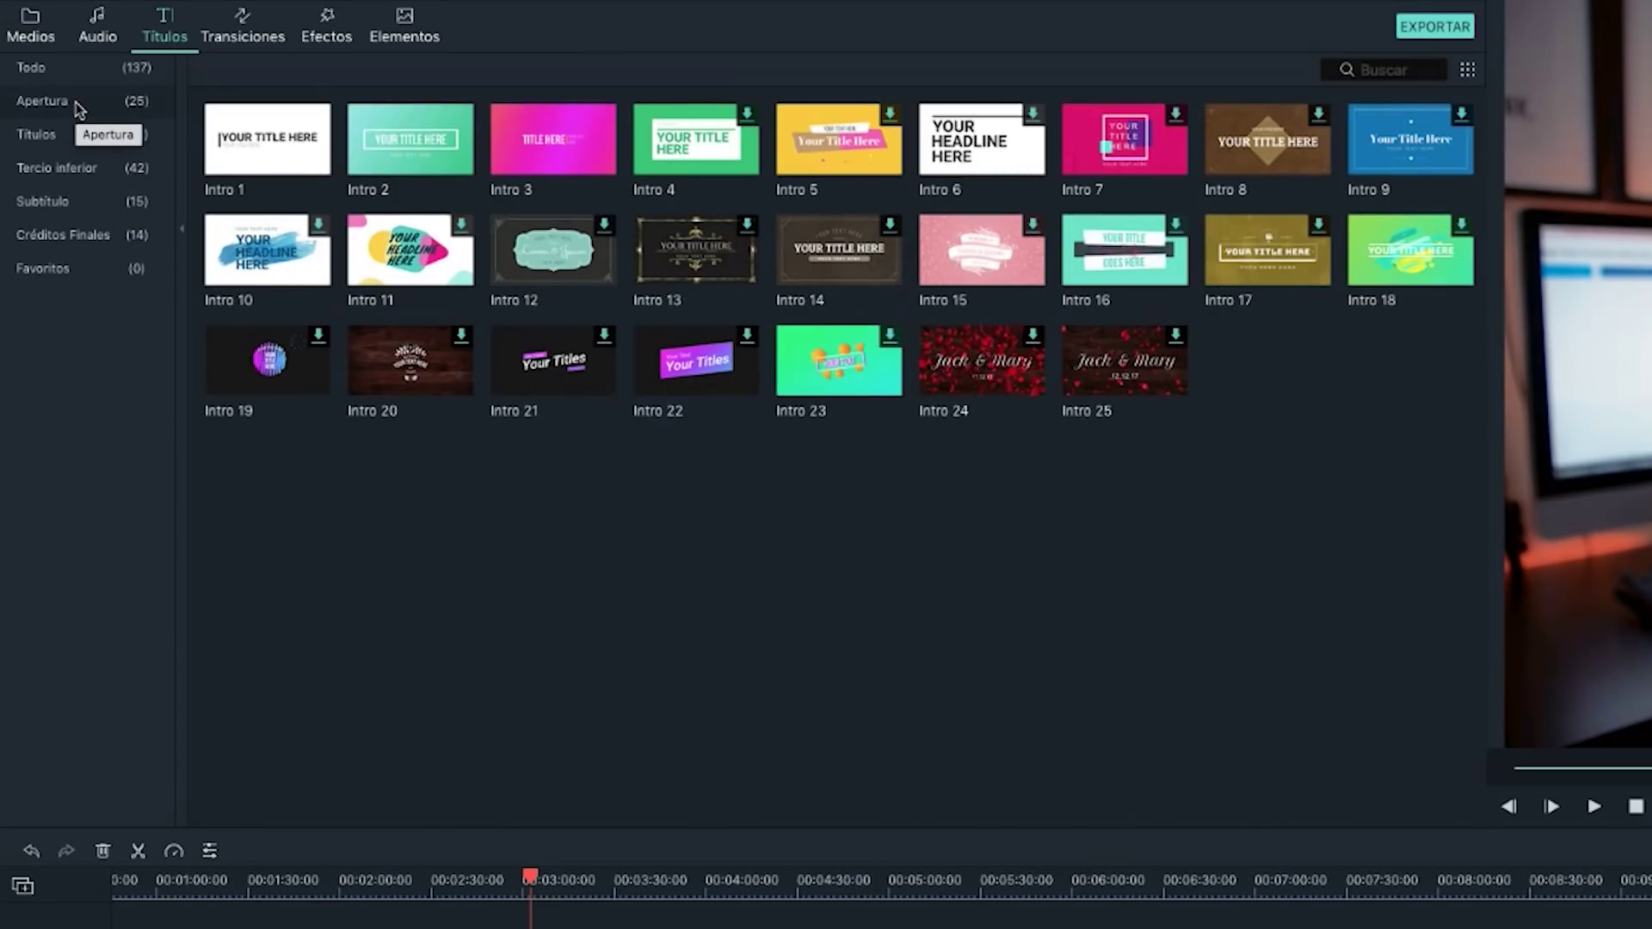
{"action": "left_click", "coordinate": [54, 137]}
{"action": "left_click", "coordinate": [82, 172]}
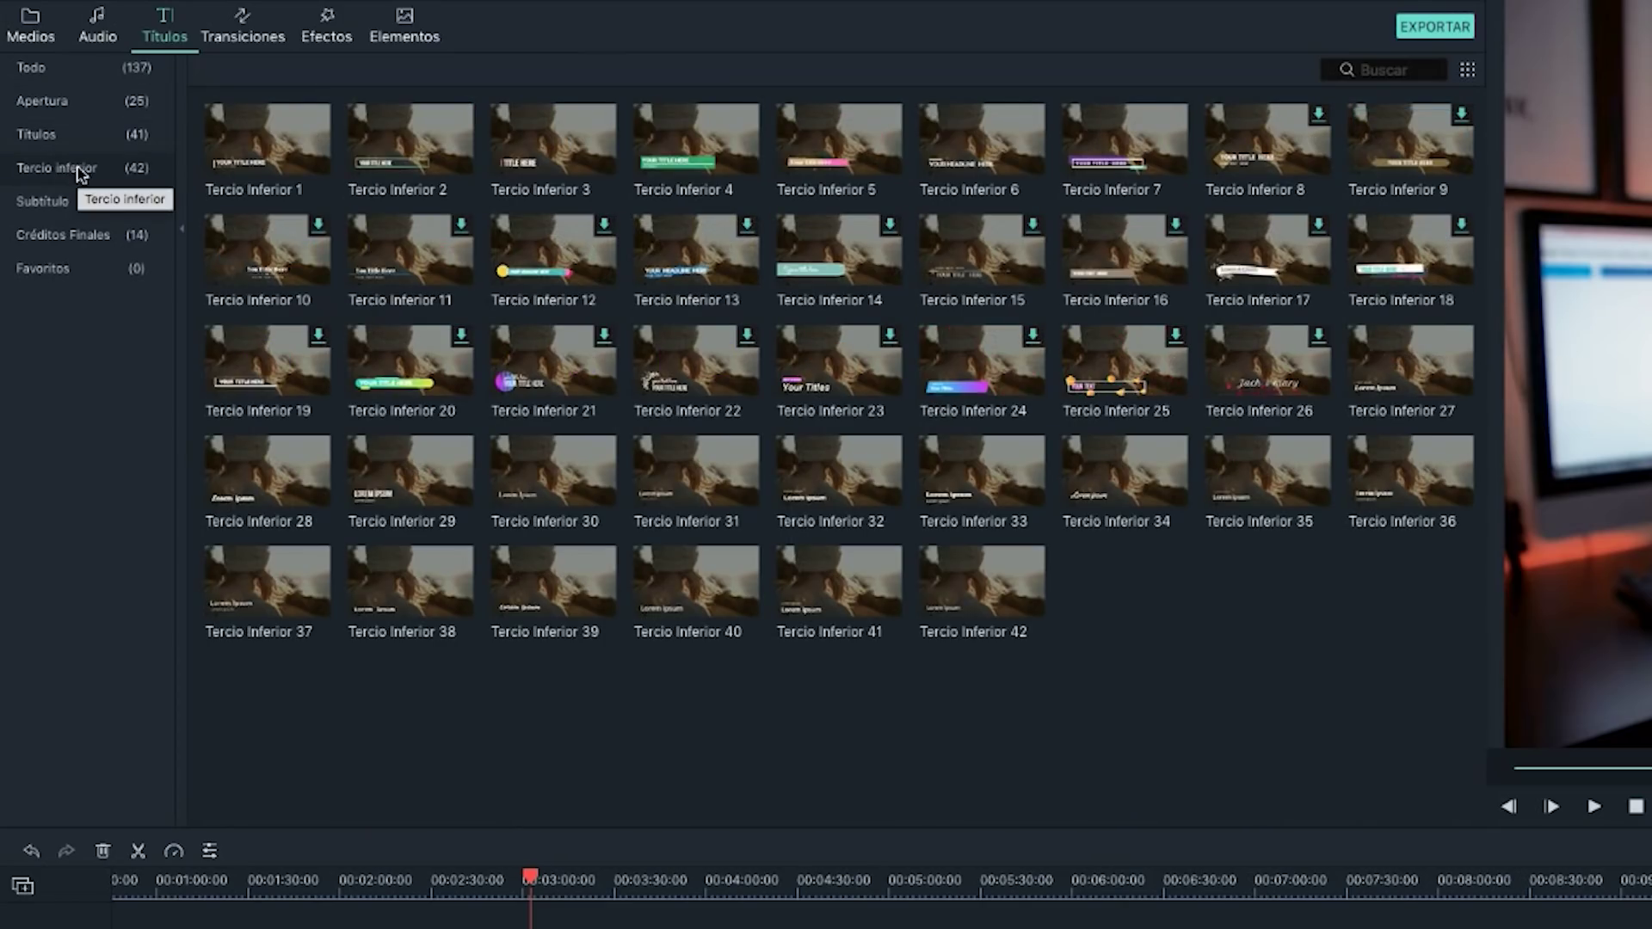
{"action": "left_click", "coordinate": [74, 205]}
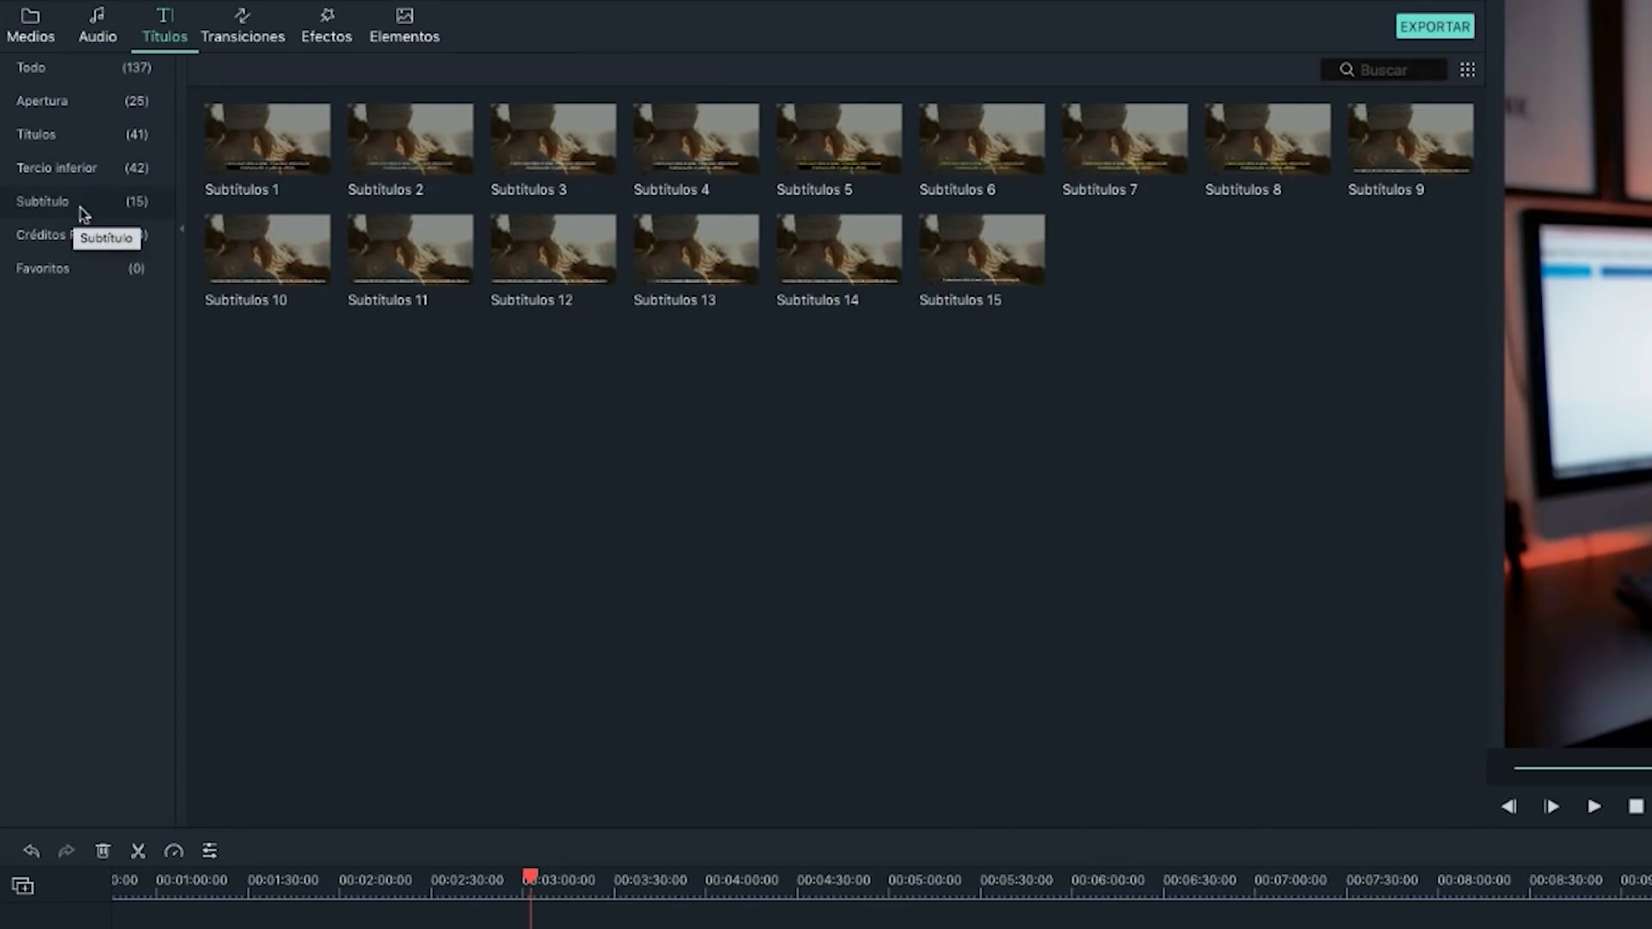
{"action": "left_click", "coordinate": [56, 244]}
{"action": "left_click", "coordinate": [88, 105]}
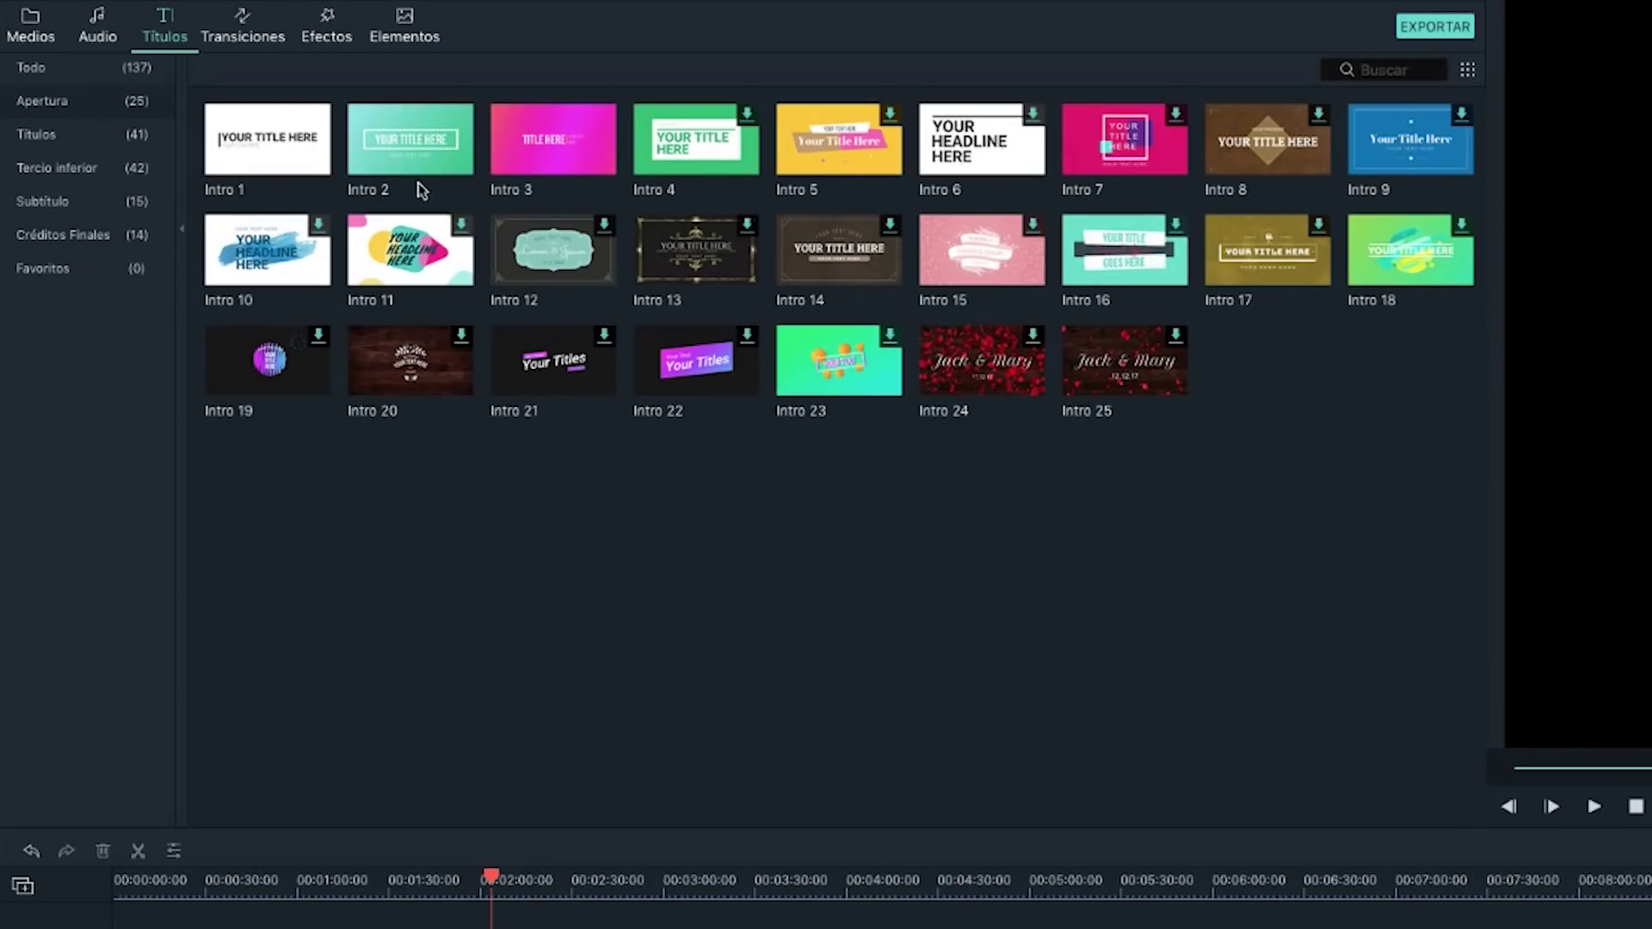
Place the Intro 19 title just before the talking clip and open it in the title editor.
{"action": "left_click", "coordinate": [263, 387]}
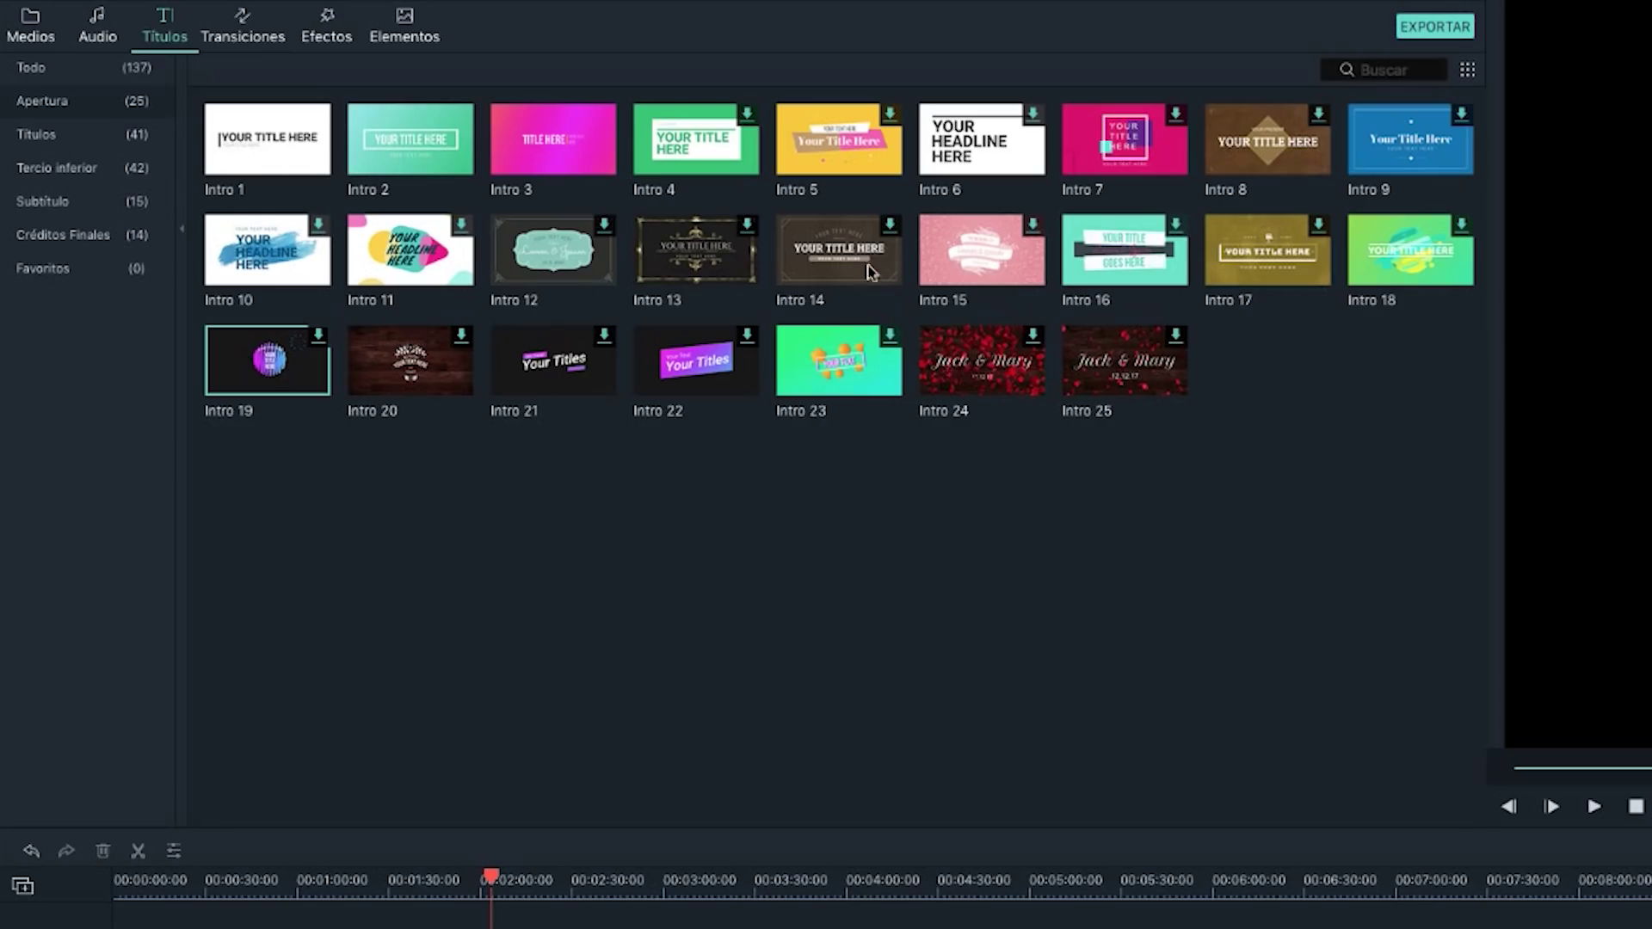
{"action": "mouse_move", "coordinate": [267, 359]}
{"action": "left_mouse_down"}
{"action": "mouse_move", "coordinate": [211, 676]}
{"action": "mouse_move", "coordinate": [248, 679]}
{"action": "left_mouse_up"}
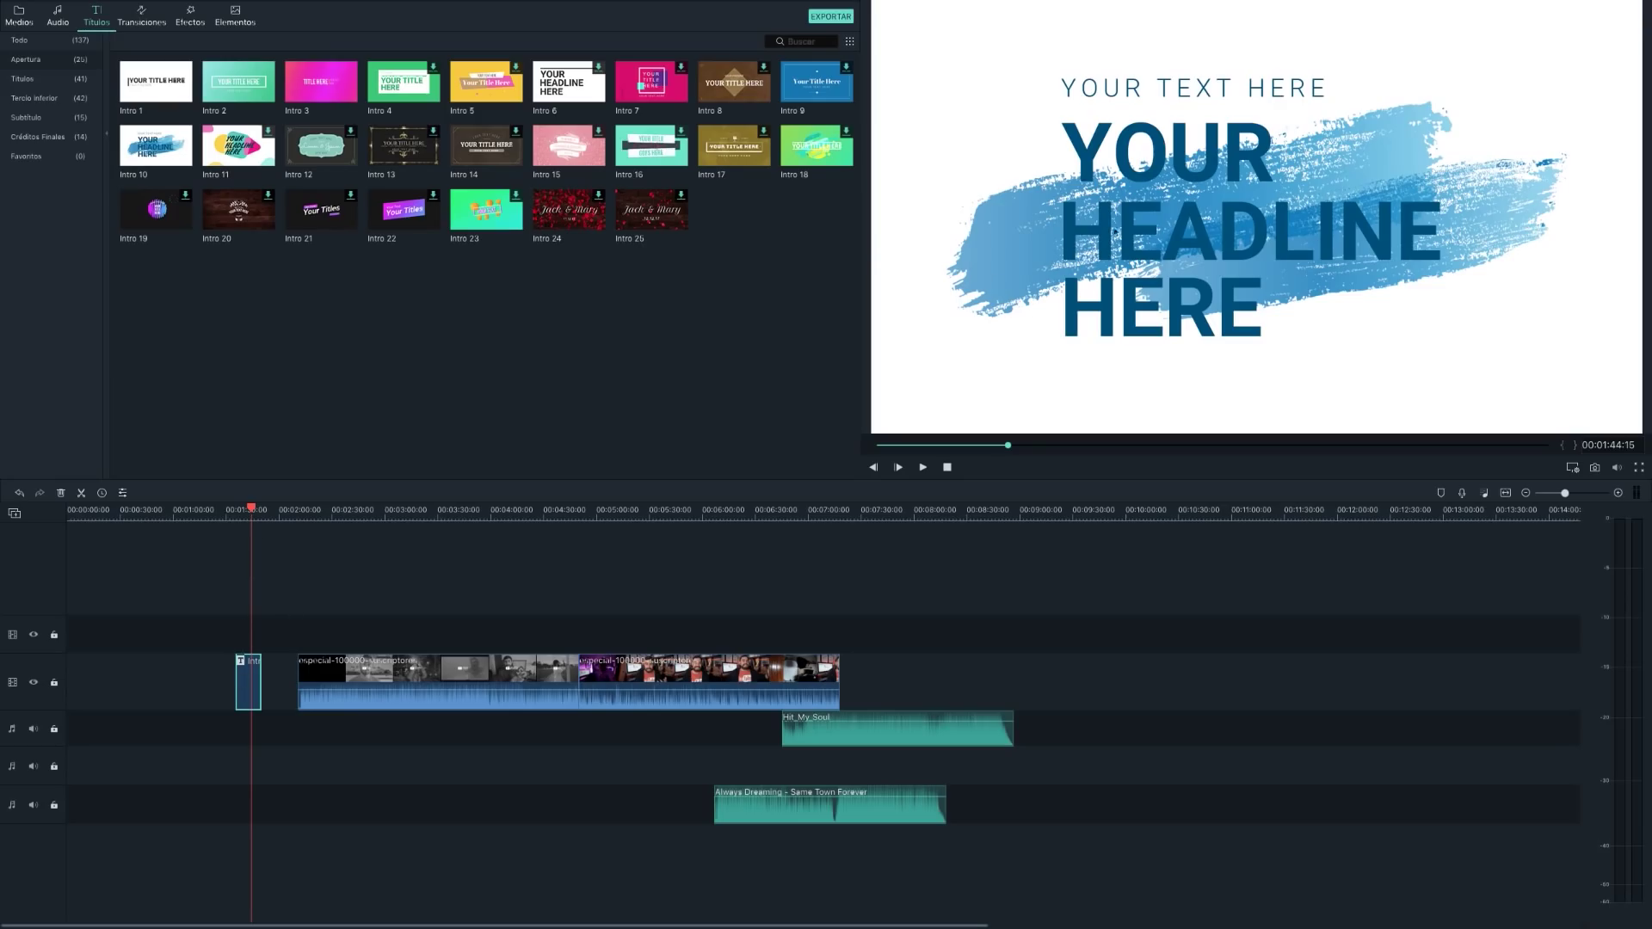
{"action": "double_click", "coordinate": [1160, 222]}
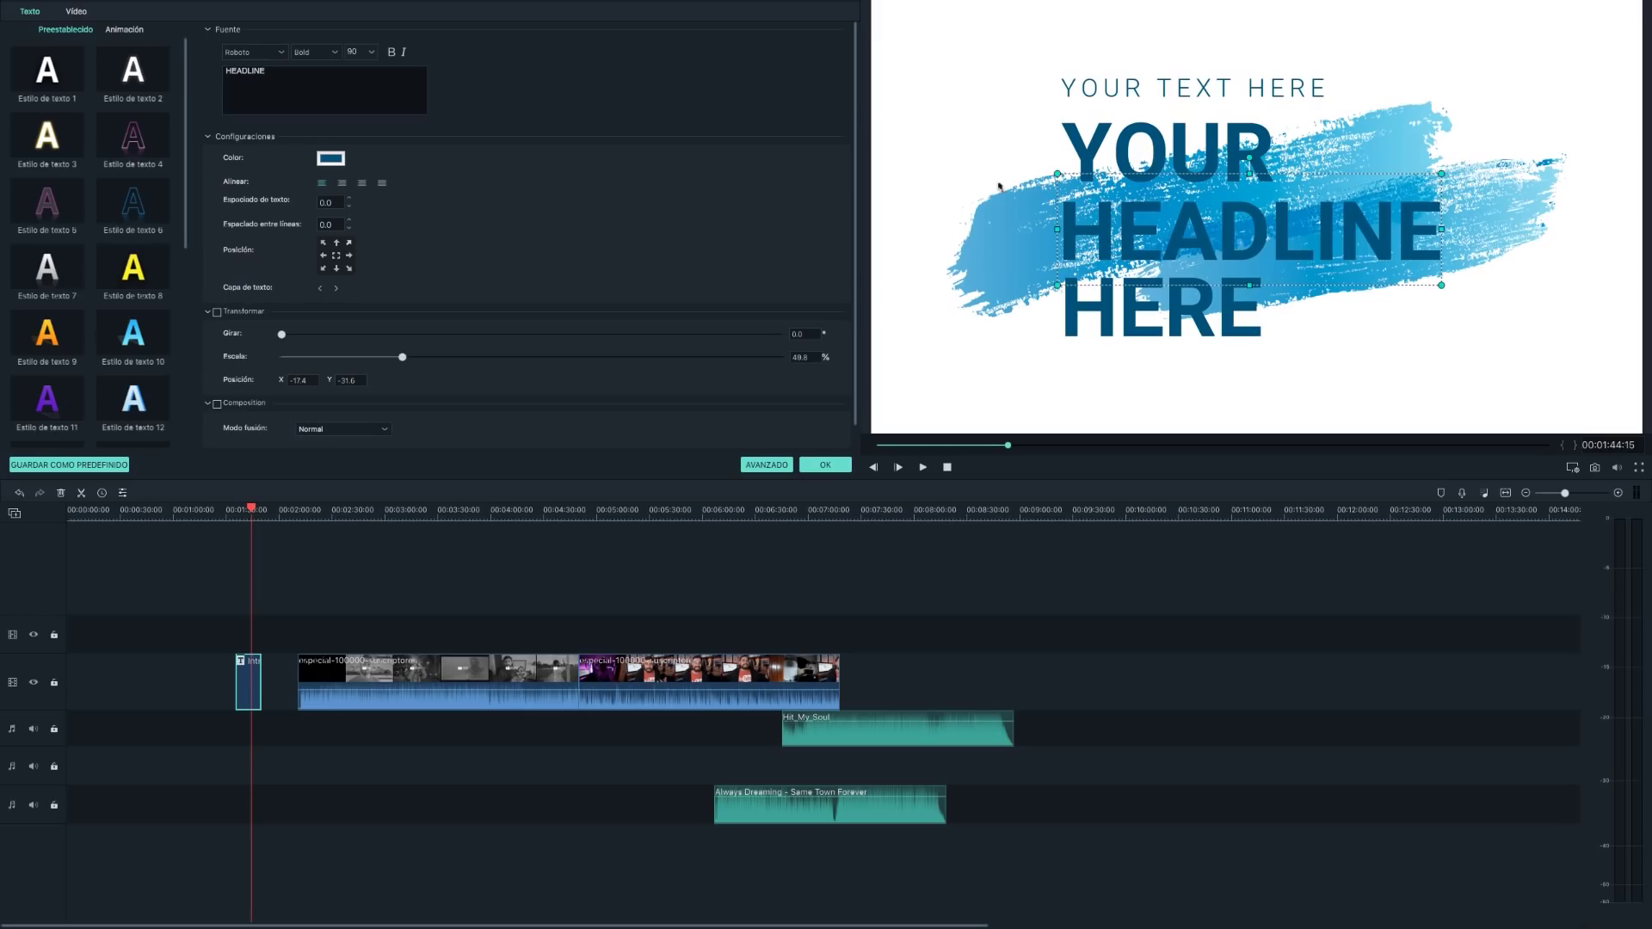
Replace HEADLINE with CREATIVA, put the creator's name on the HERE line, and apply.
{"action": "scroll", "coordinate": [120, 142], "scroll_direction": "down", "scroll_amount": 2}
{"action": "left_click_drag", "start_coordinate": [284, 73], "coordinate": [222, 72]}
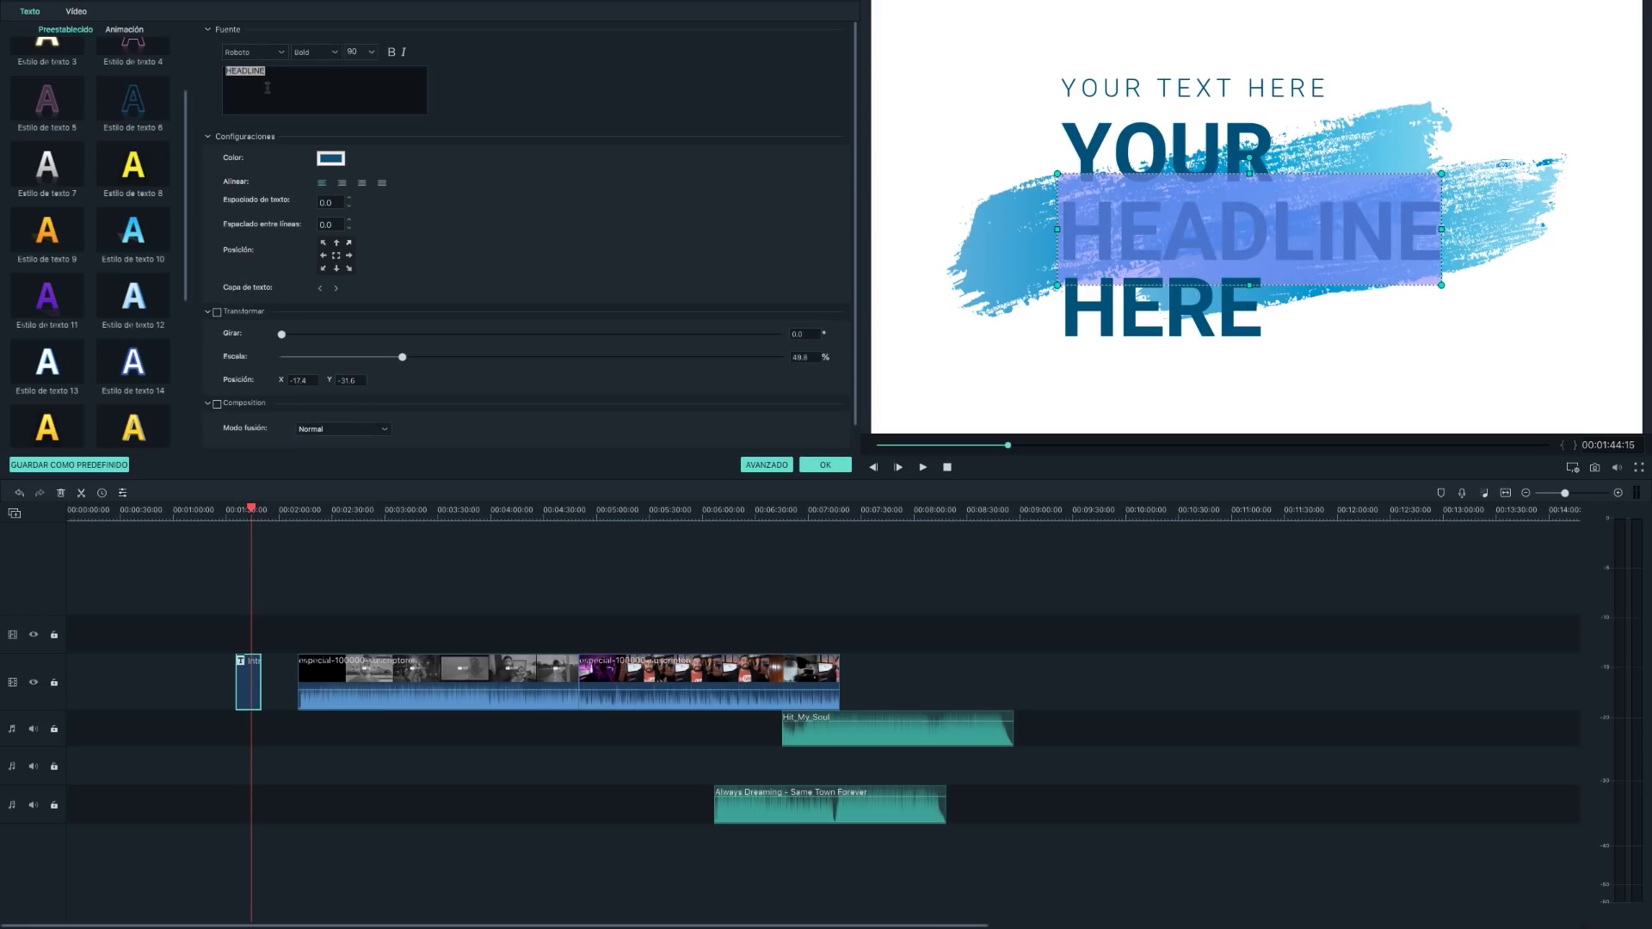
{"action": "type", "text": "CREATIVA"}
{"action": "left_click", "coordinate": [1175, 300]}
{"action": "type", "text": "daniel perez"}
{"action": "left_click", "coordinate": [1042, 319]}
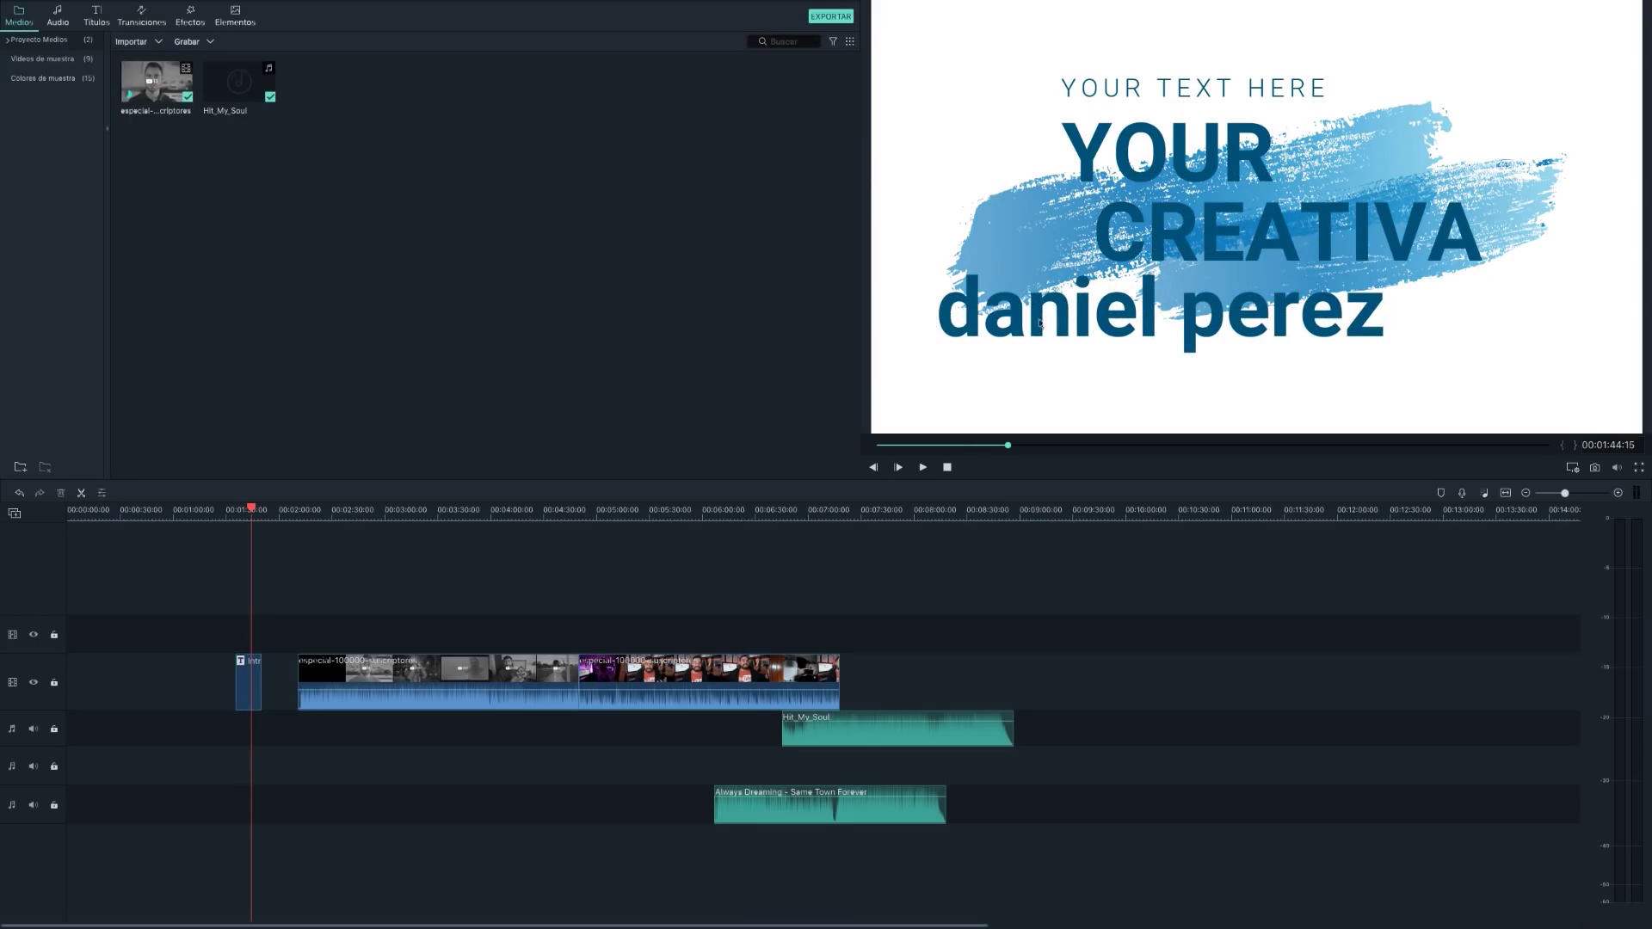
Play the intro title with the timeline zoomed out, then return to the title templates.
{"action": "left_click_drag", "start_coordinate": [252, 509], "coordinate": [240, 514]}
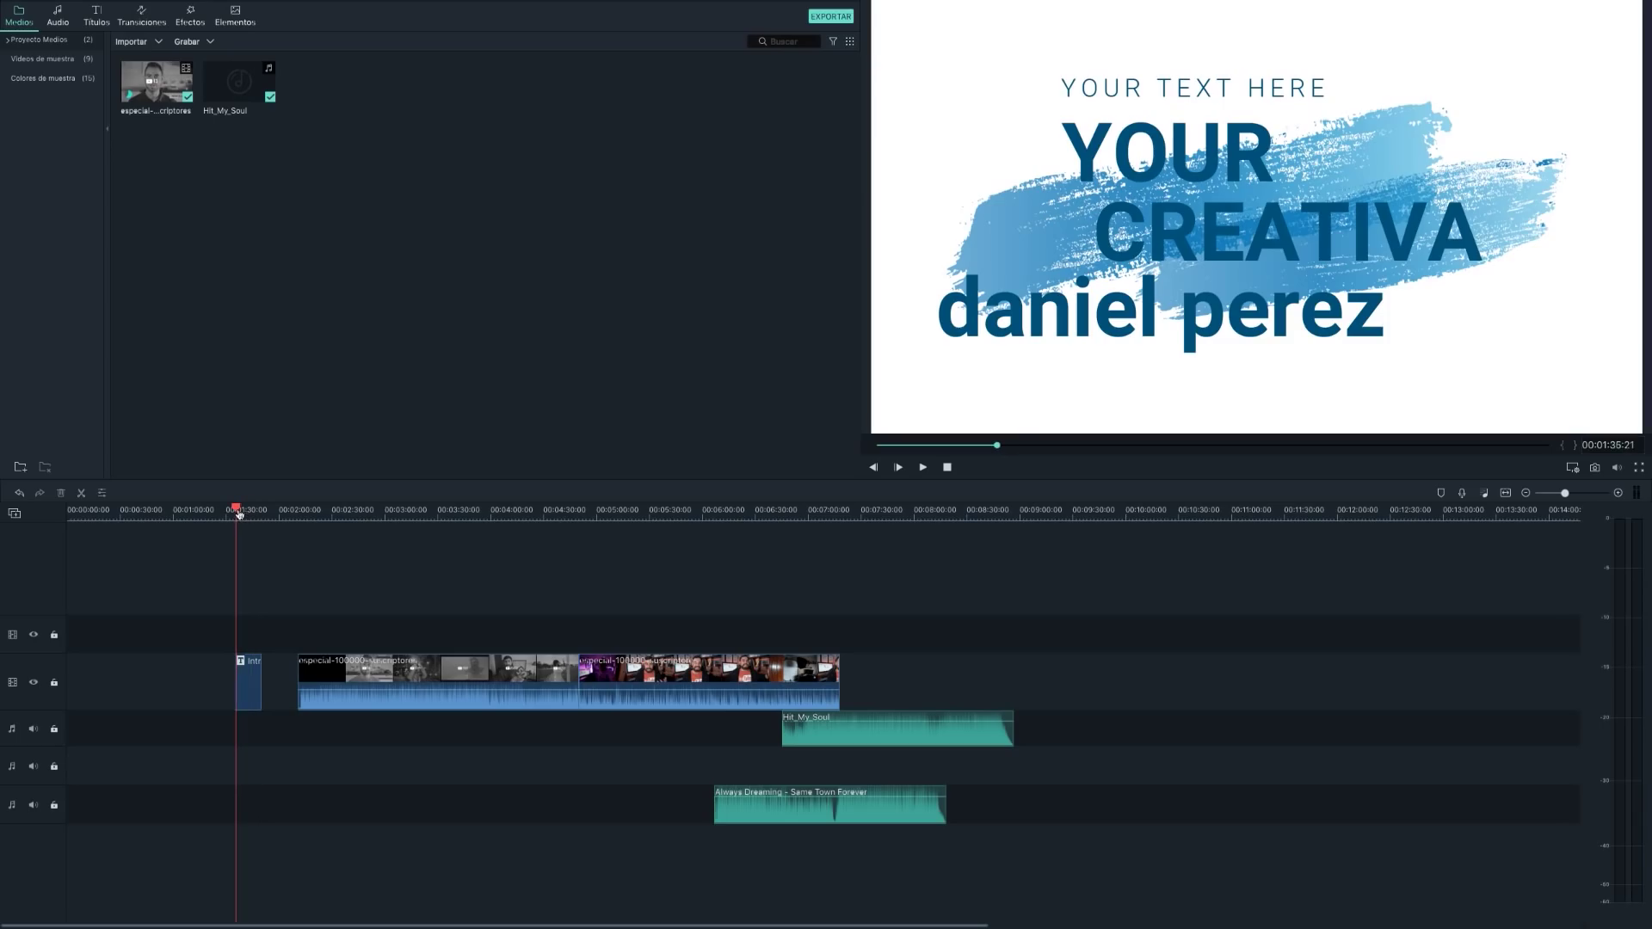
{"action": "left_click", "coordinate": [924, 467]}
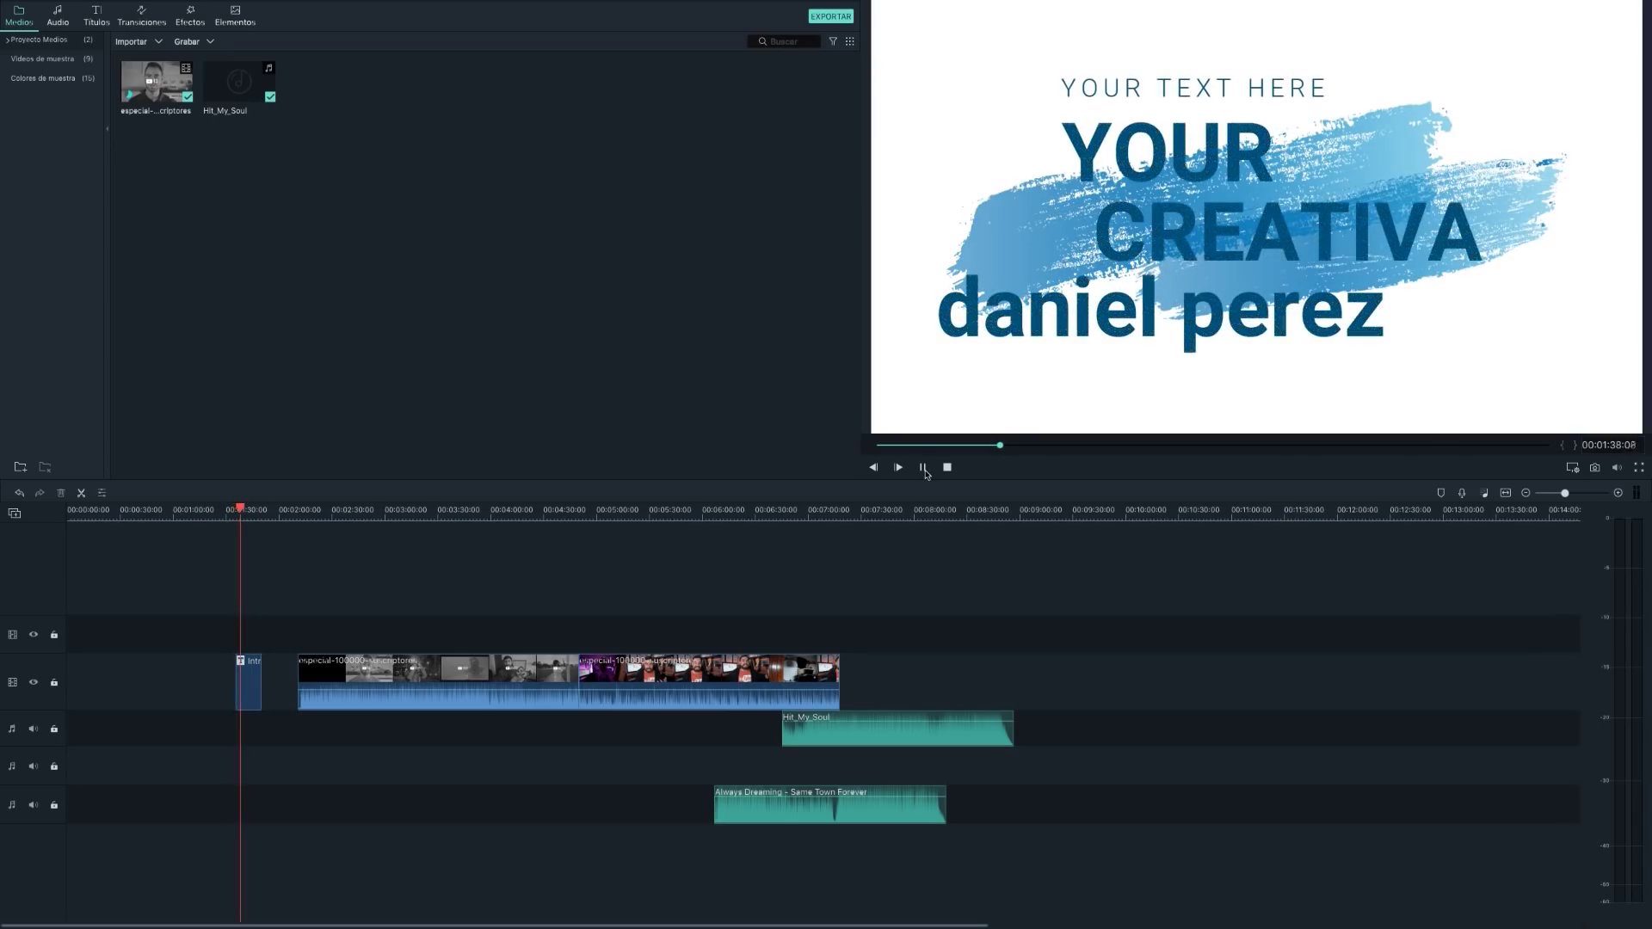
{"action": "key", "text": "ctrl+minus"}
{"action": "left_click", "coordinate": [925, 470]}
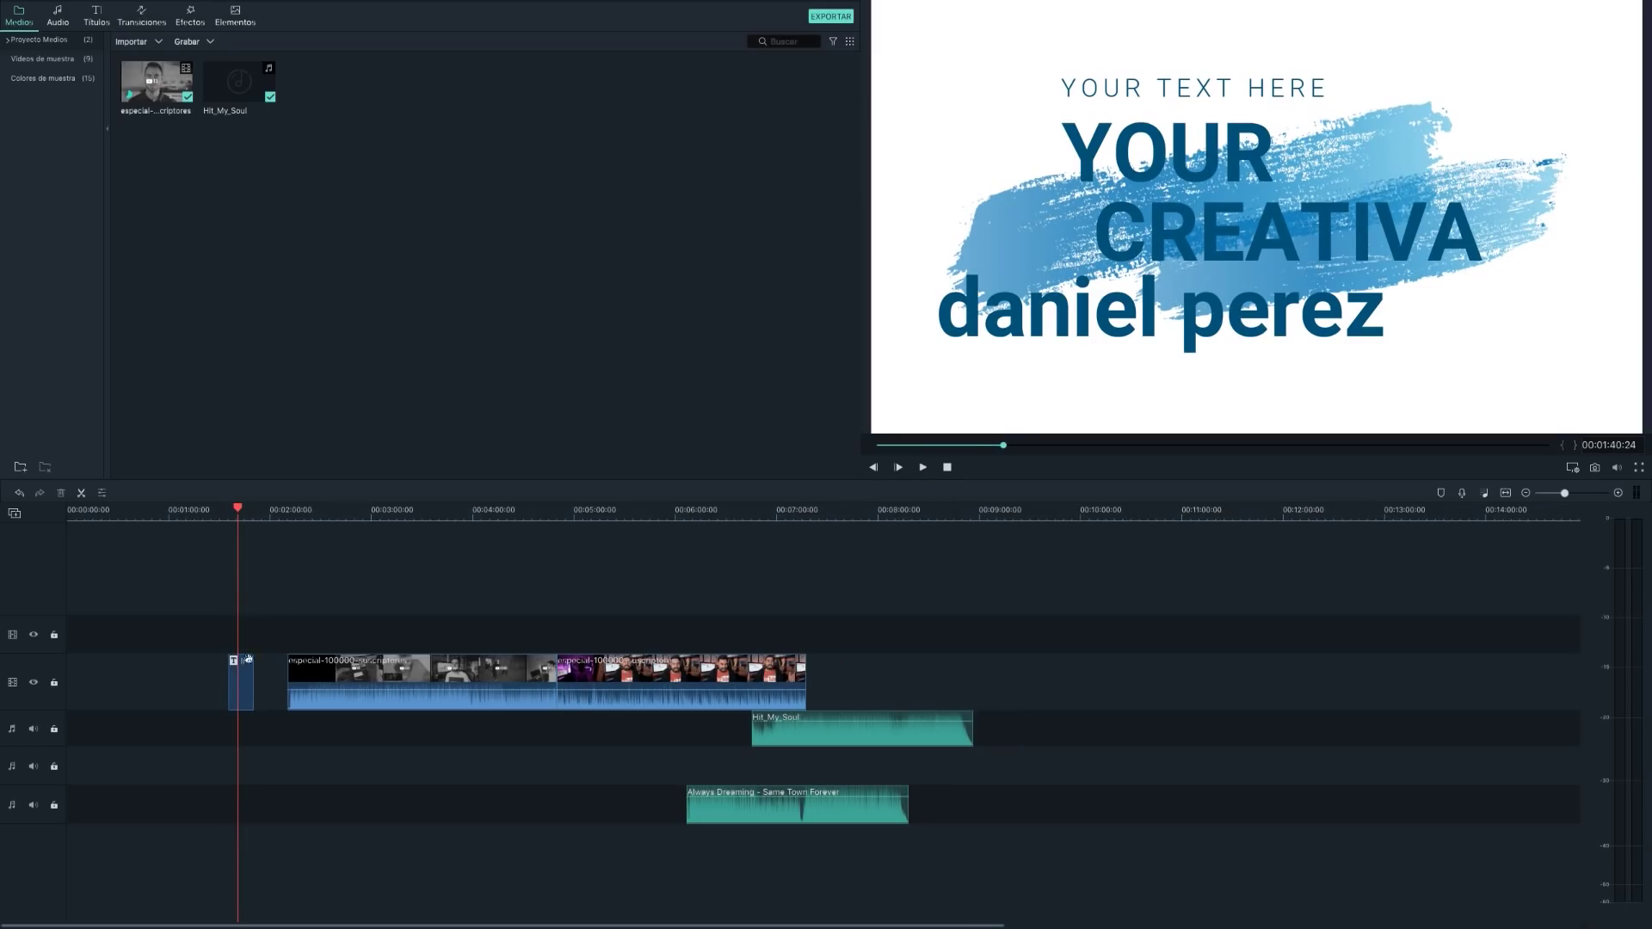
{"action": "left_click", "coordinate": [94, 18]}
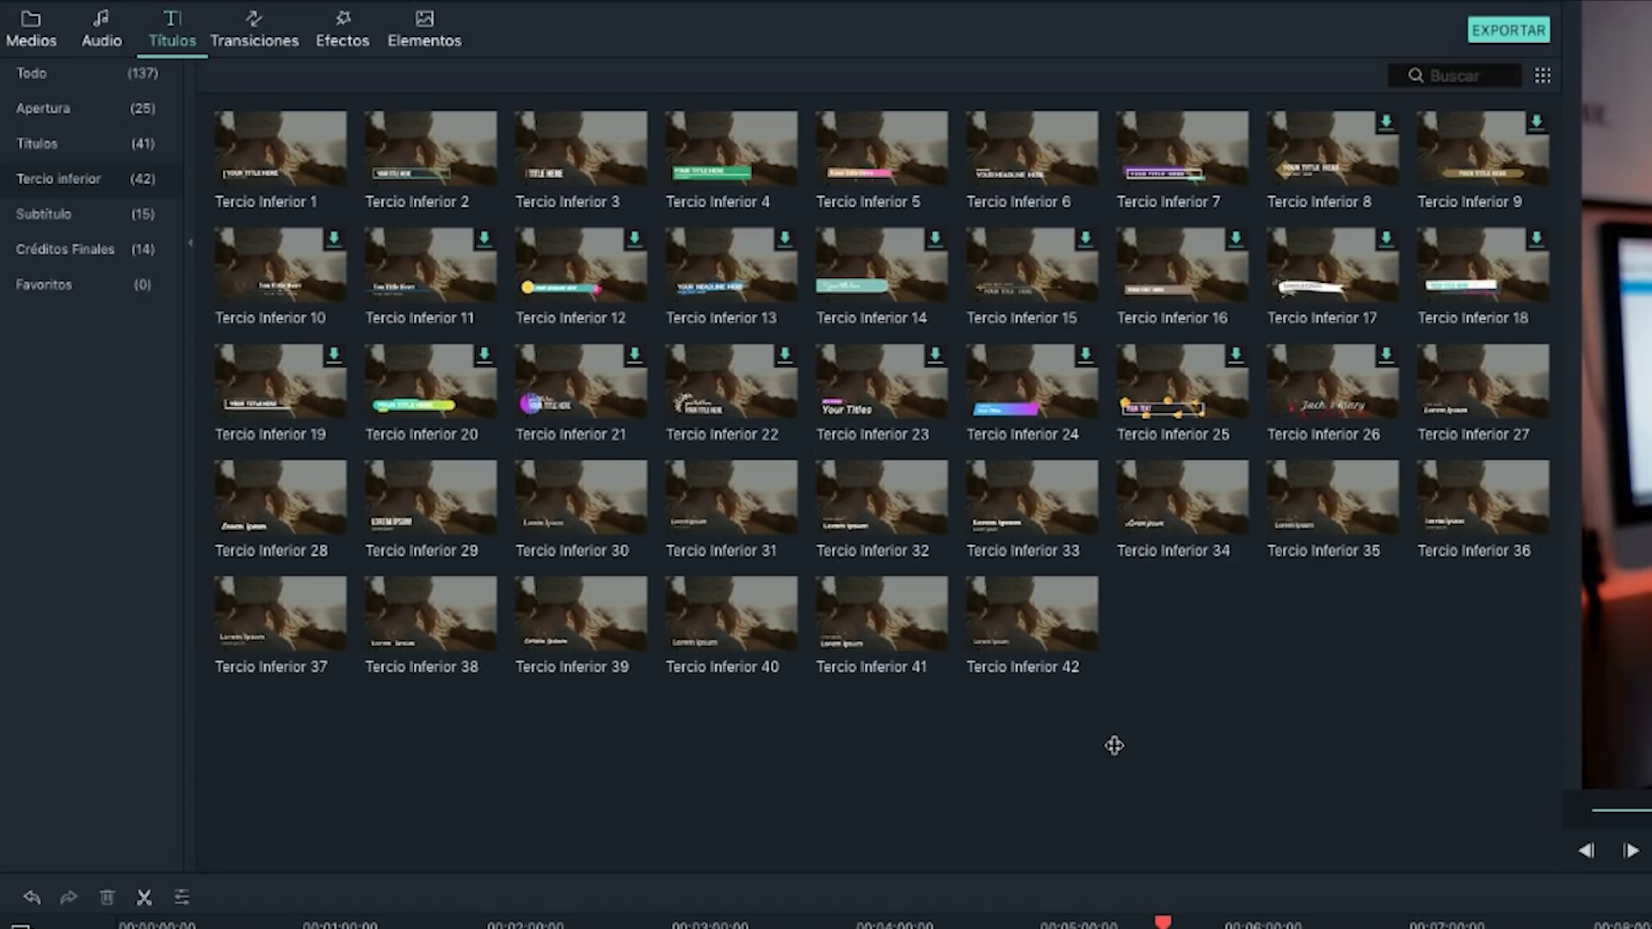
Drop Tercio Inferior 3 on the track above the talking clip at 5:40 and preview it.
{"action": "left_click", "coordinate": [583, 157]}
{"action": "mouse_move", "coordinate": [567, 150]}
{"action": "left_mouse_down"}
{"action": "mouse_move", "coordinate": [1093, 595]}
{"action": "mouse_move", "coordinate": [646, 634]}
{"action": "left_mouse_up"}
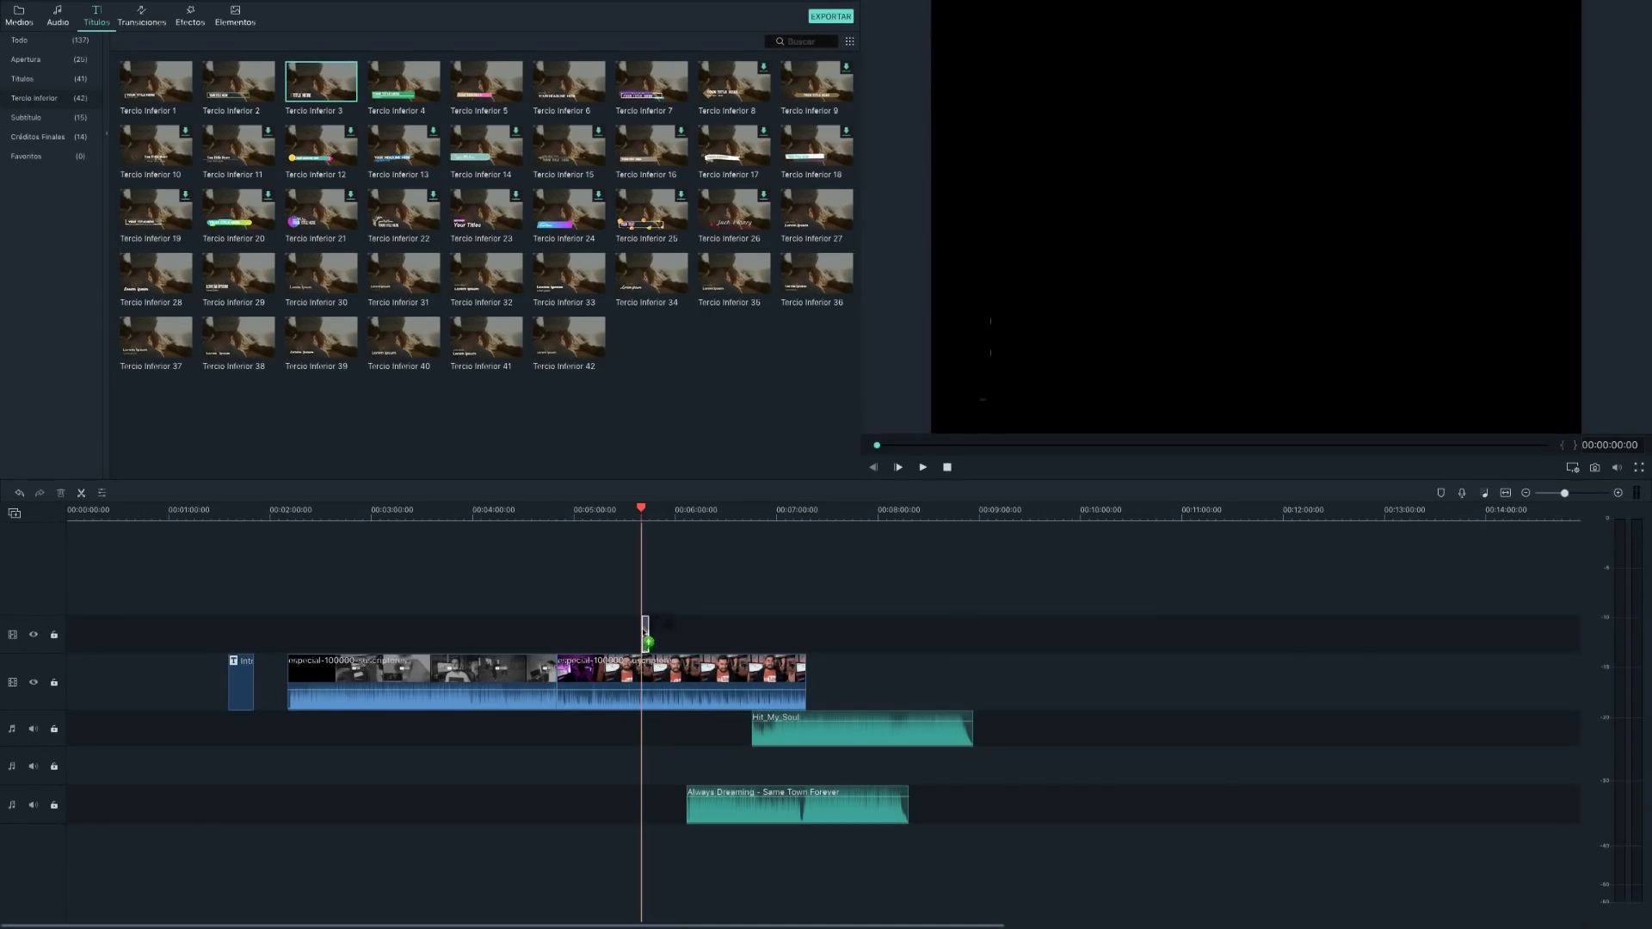
{"action": "left_click_drag", "start_coordinate": [646, 634], "coordinate": [647, 634]}
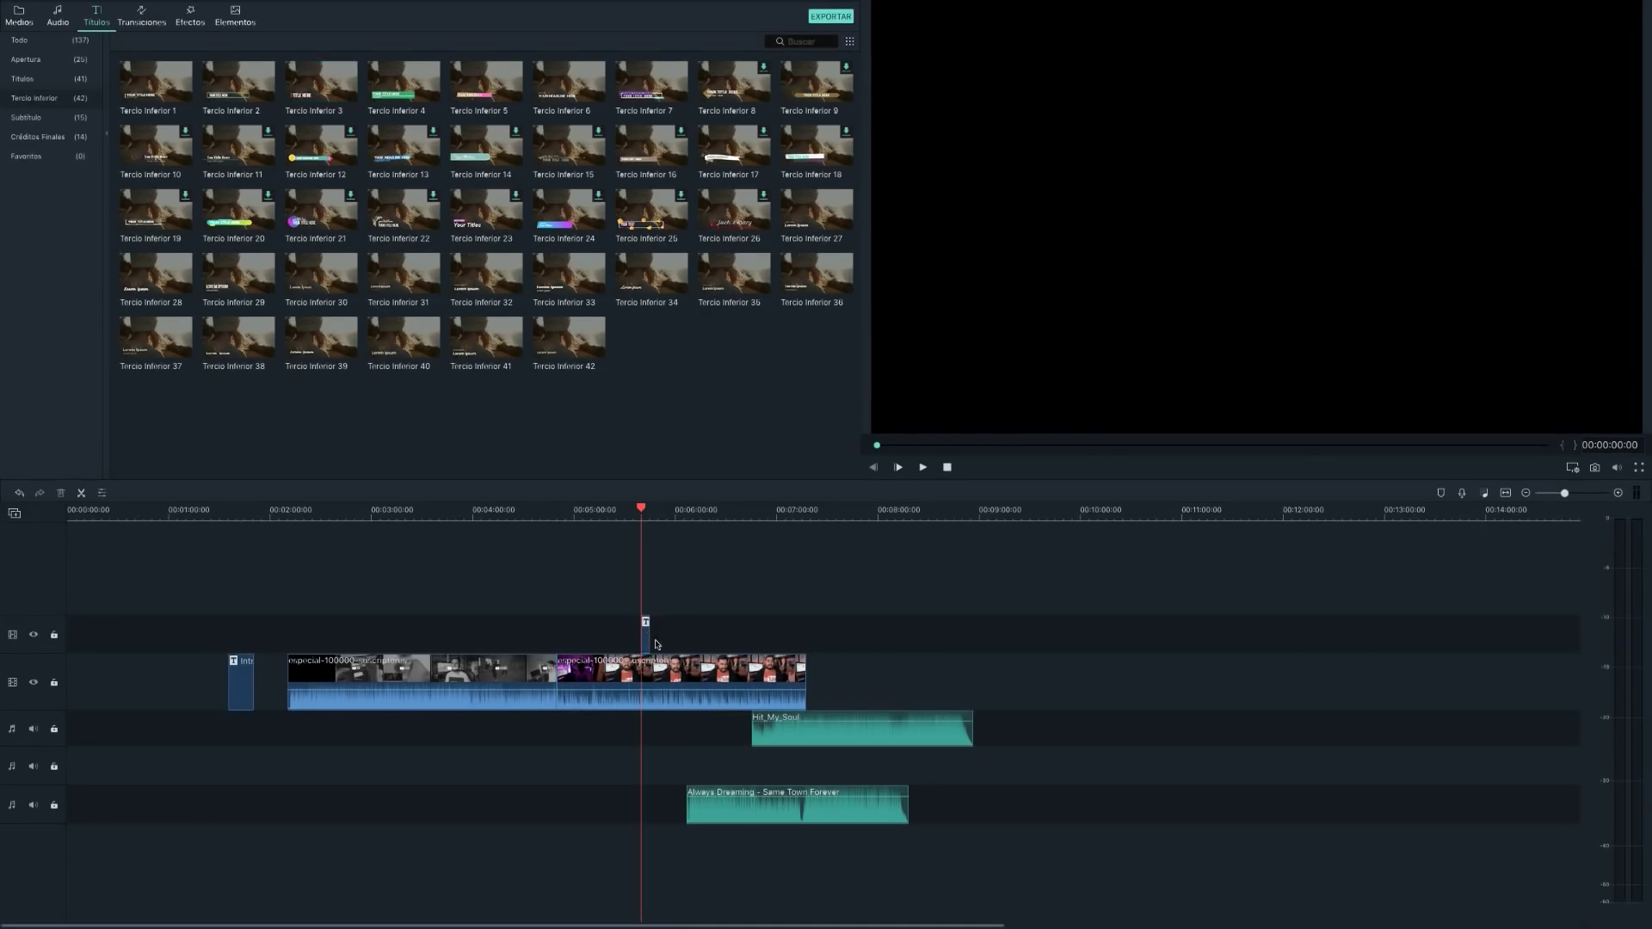
{"action": "left_click", "coordinate": [649, 510]}
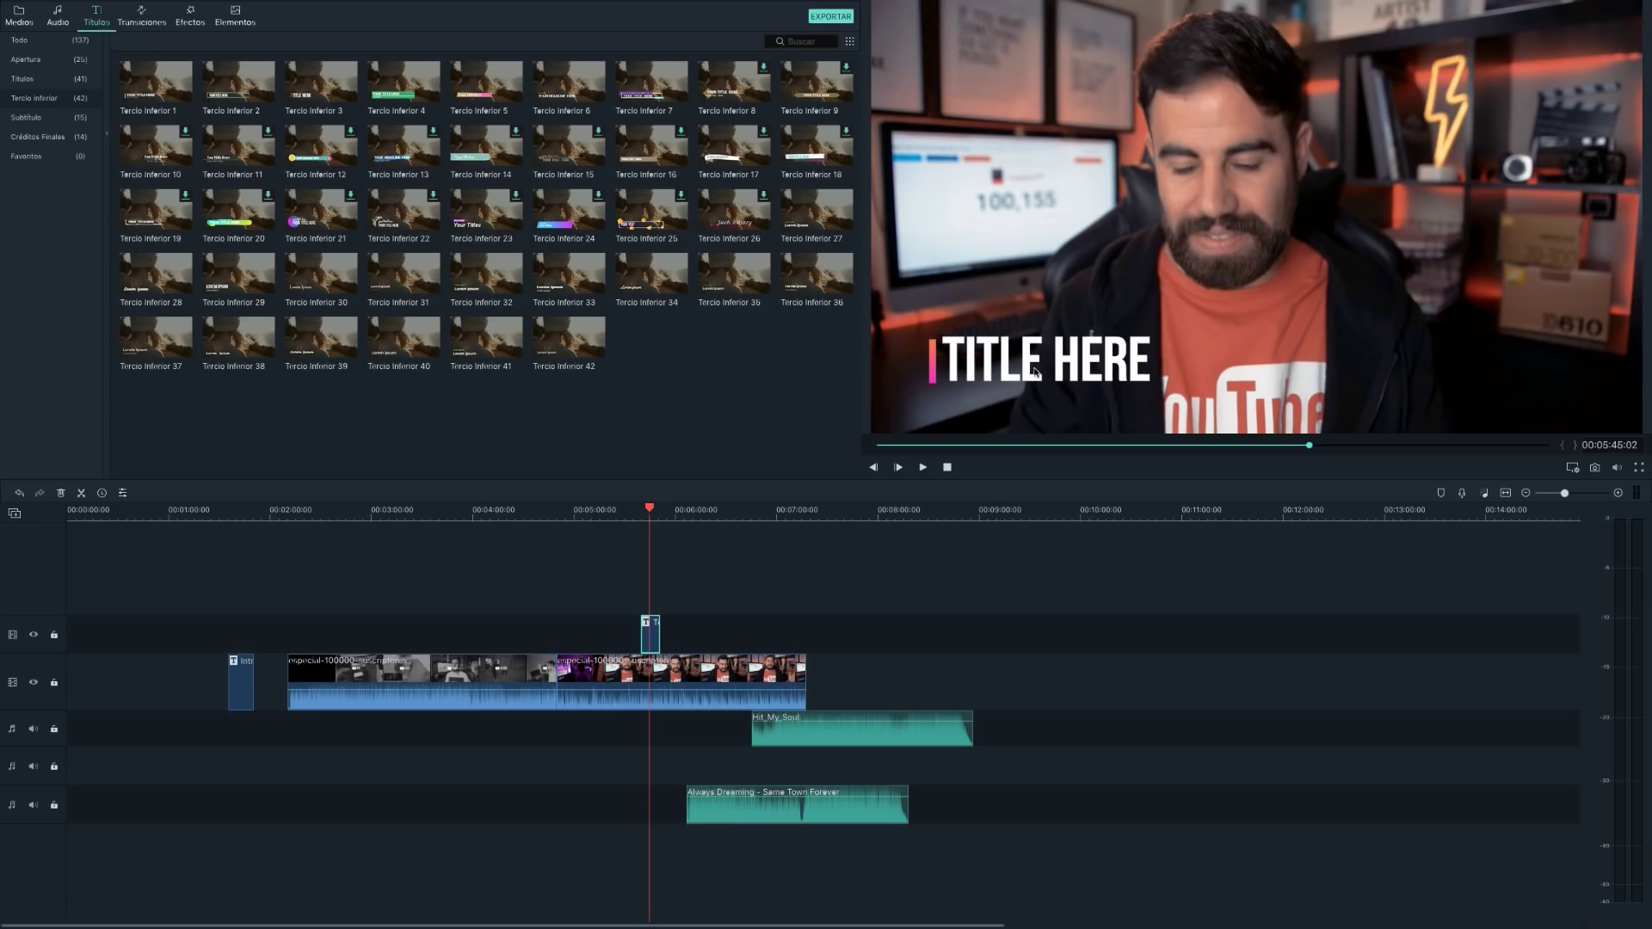
Change the lower-third text to the presenter's name, nudge it right and down, and play it.
{"action": "double_click", "coordinate": [1034, 371]}
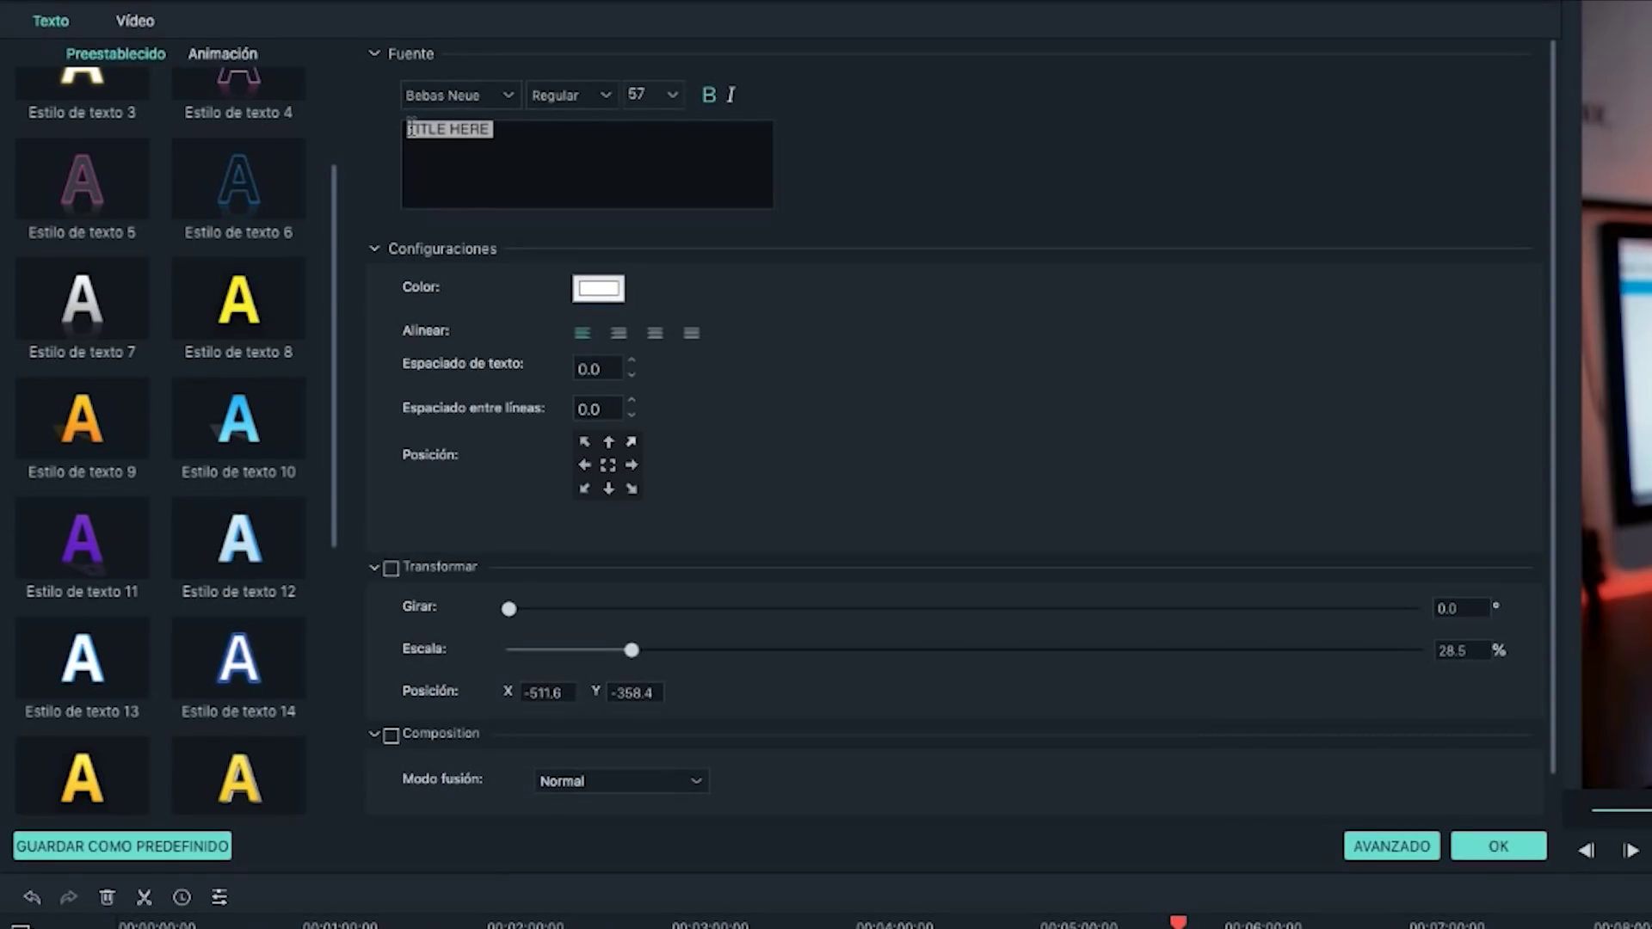
{"action": "type", "text": "DAN"}
{"action": "type", "text": "IEL"}
{"action": "type", "text": " PÉR"}
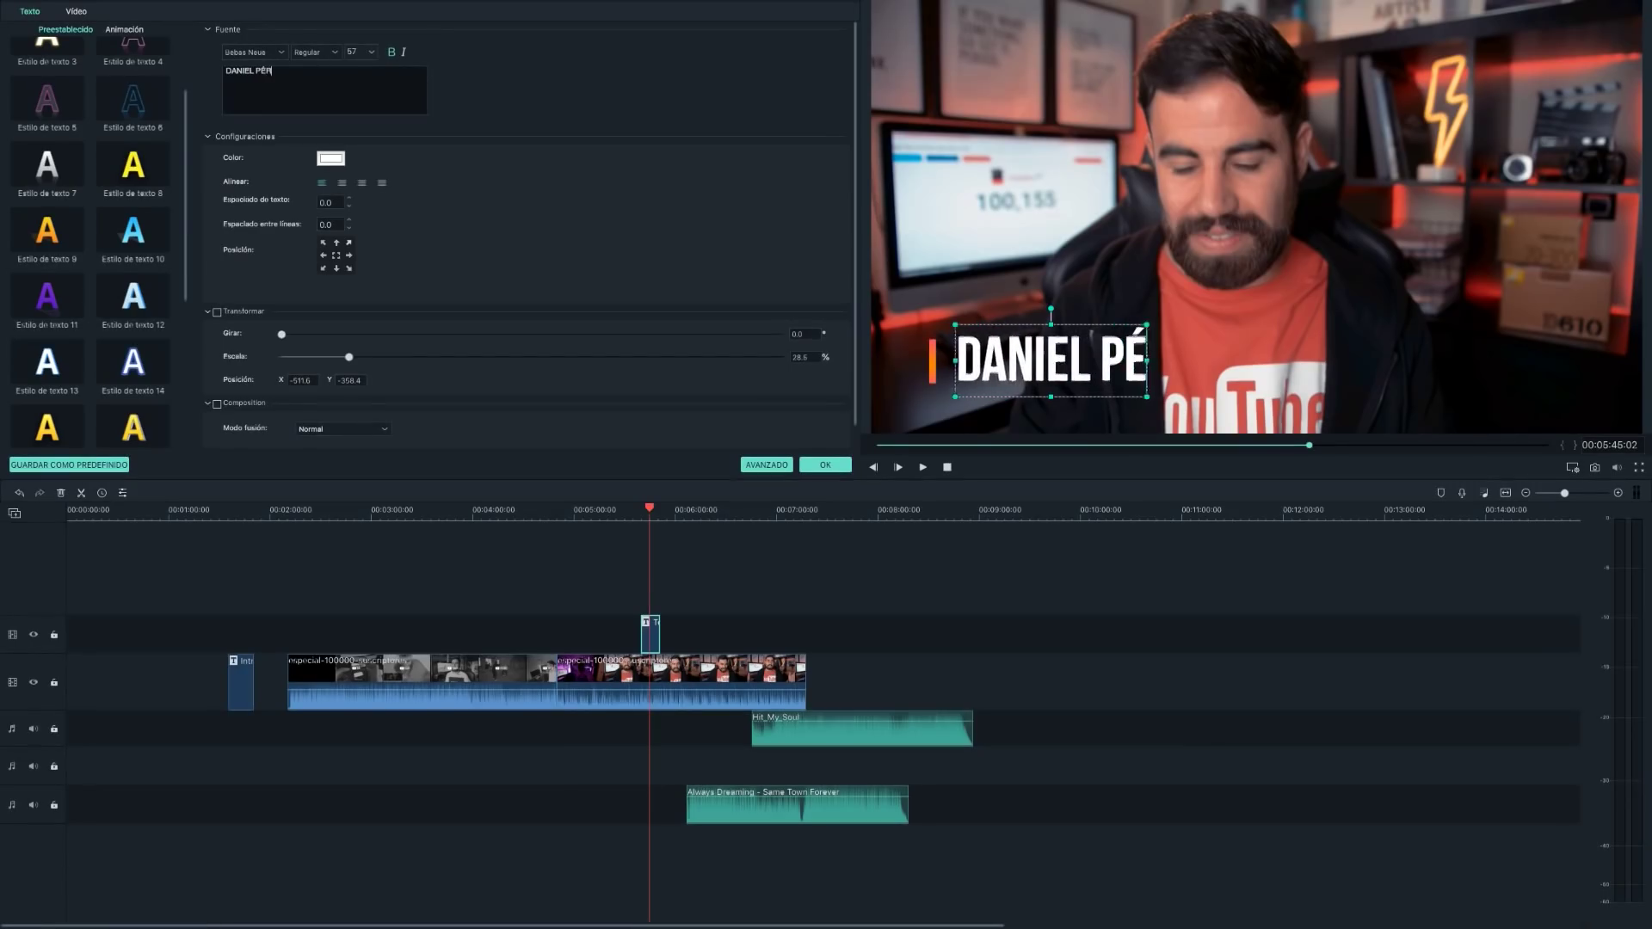
{"action": "type", "text": "EZ"}
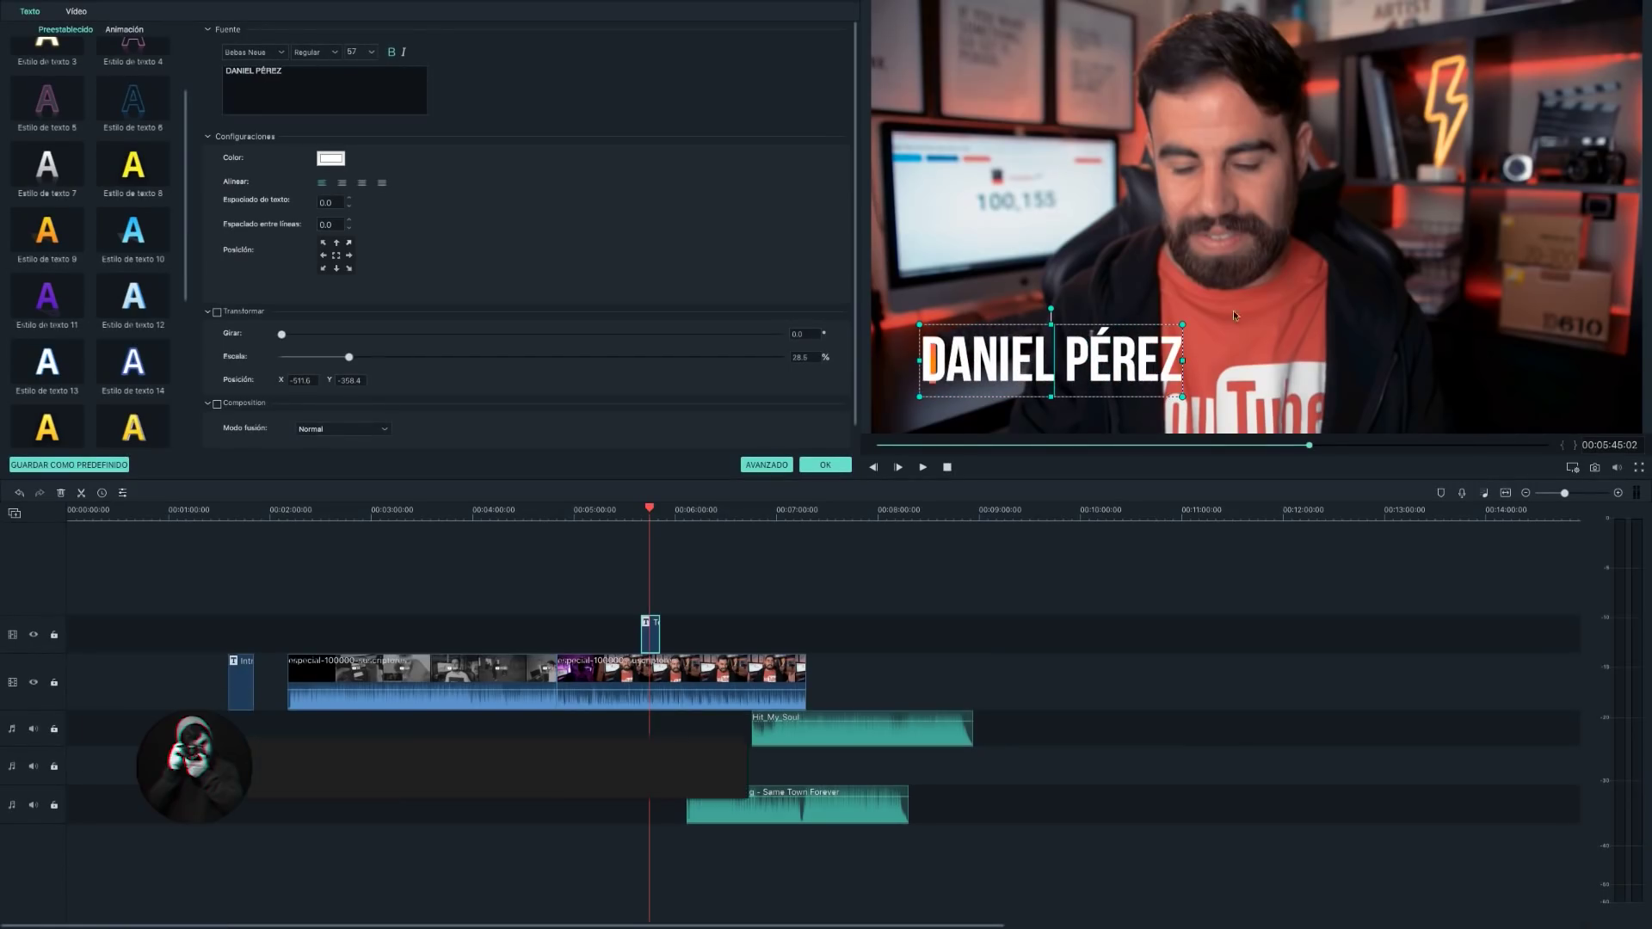
{"action": "left_click_drag", "start_coordinate": [977, 346], "coordinate": [1002, 354]}
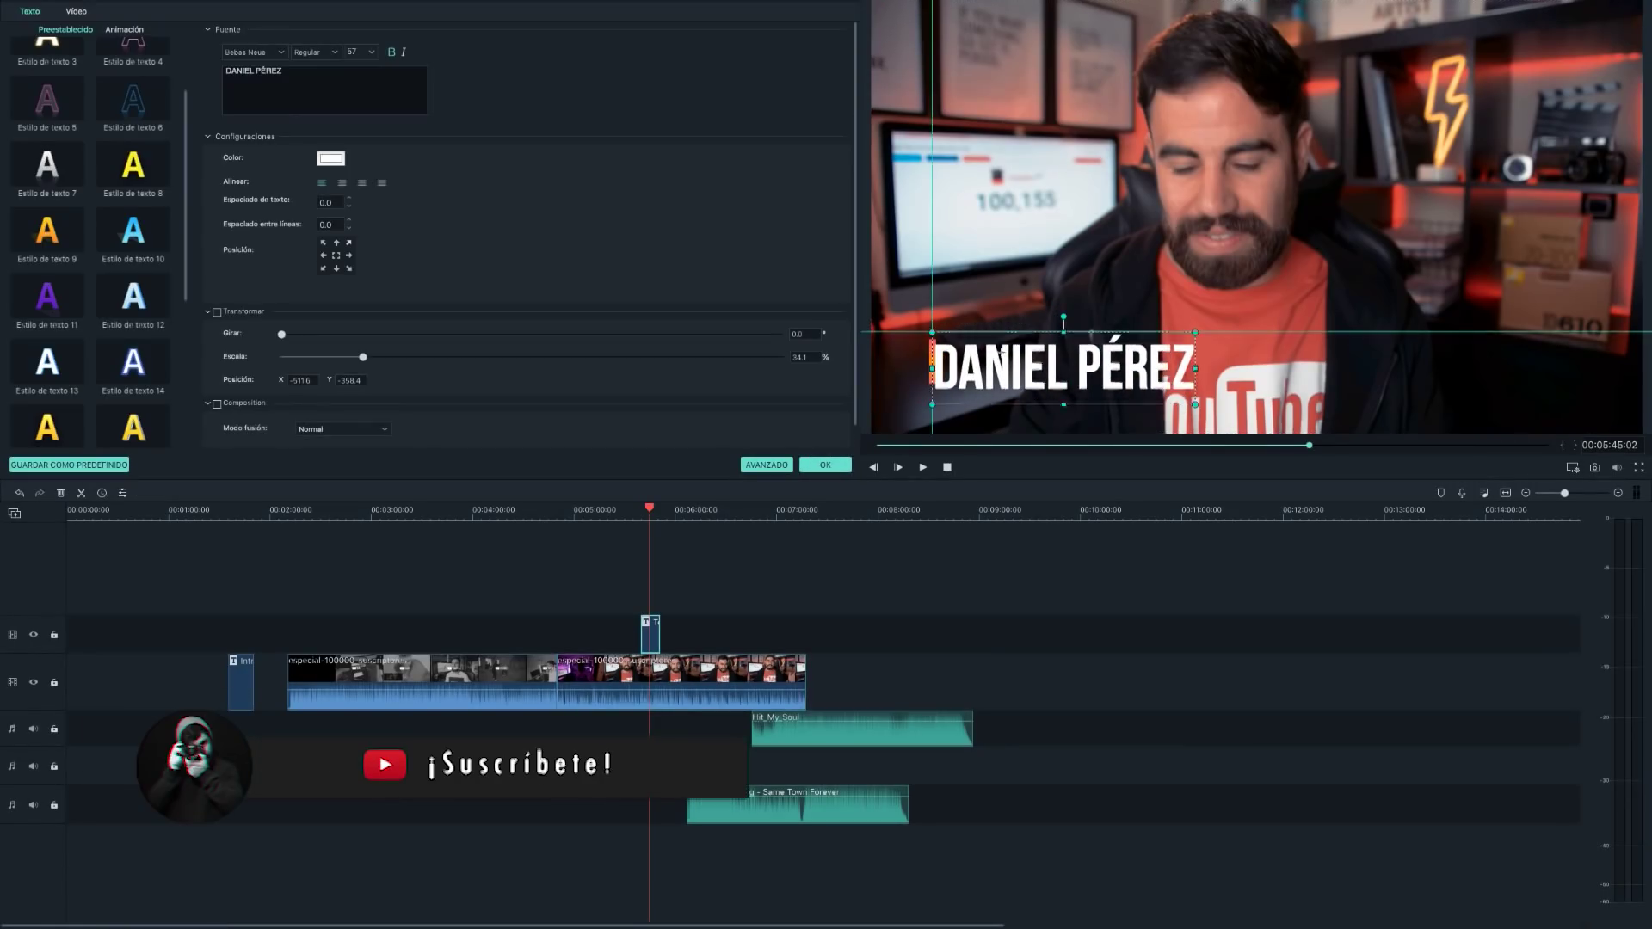
{"action": "left_click", "coordinate": [824, 464]}
{"action": "key", "text": "space"}
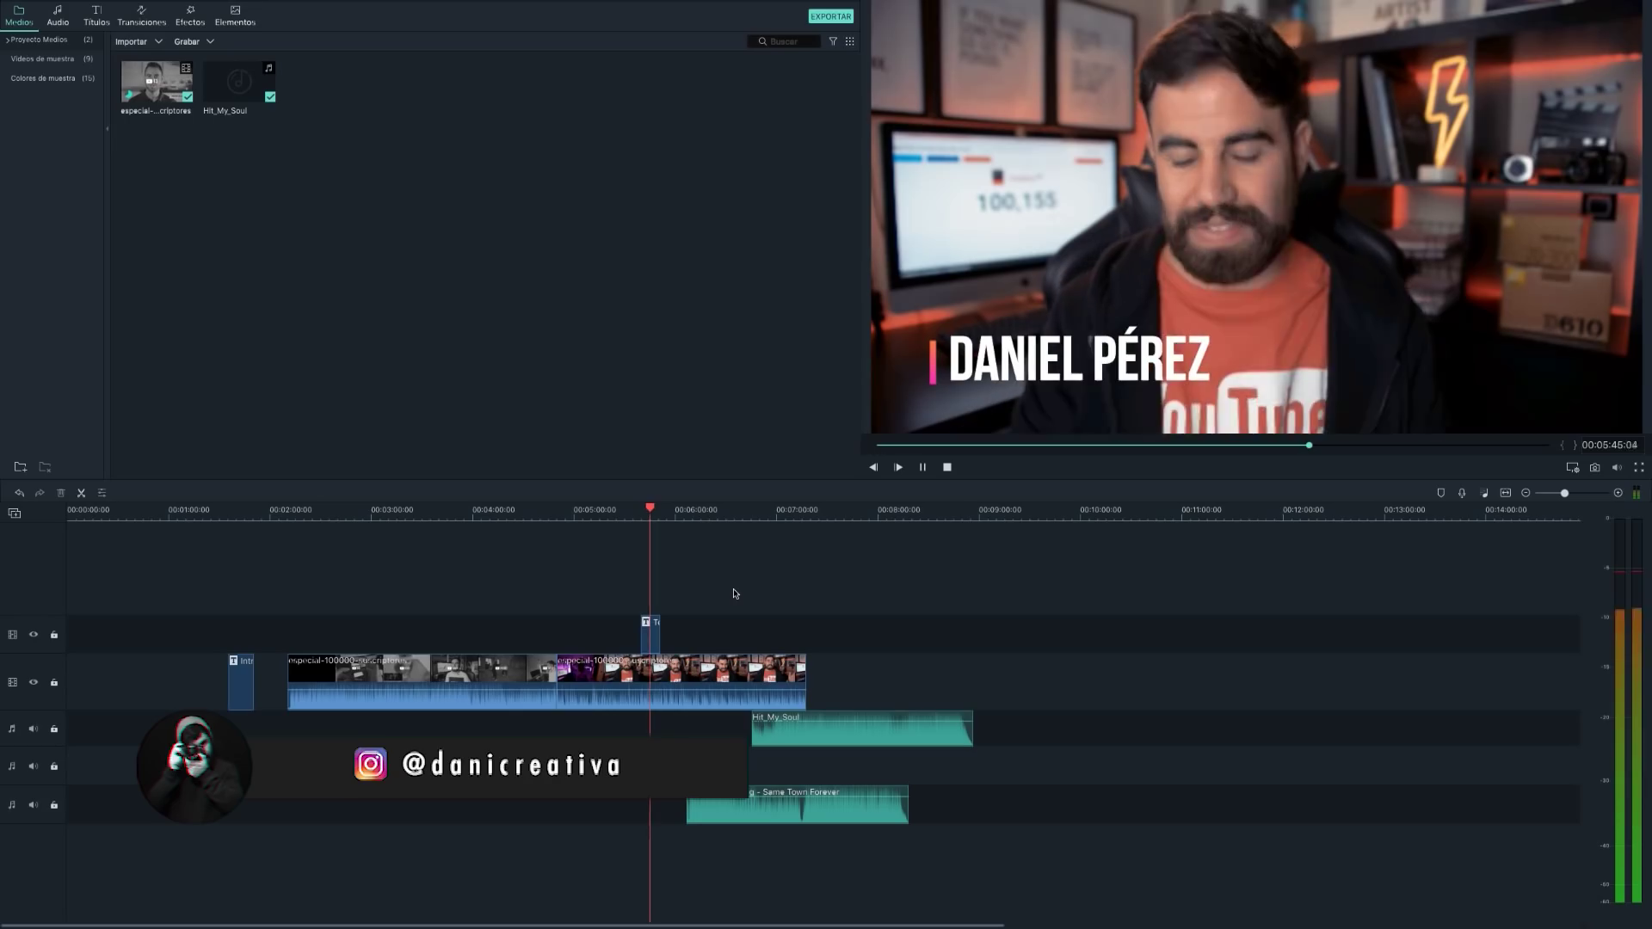
{"action": "left_click", "coordinate": [142, 17]}
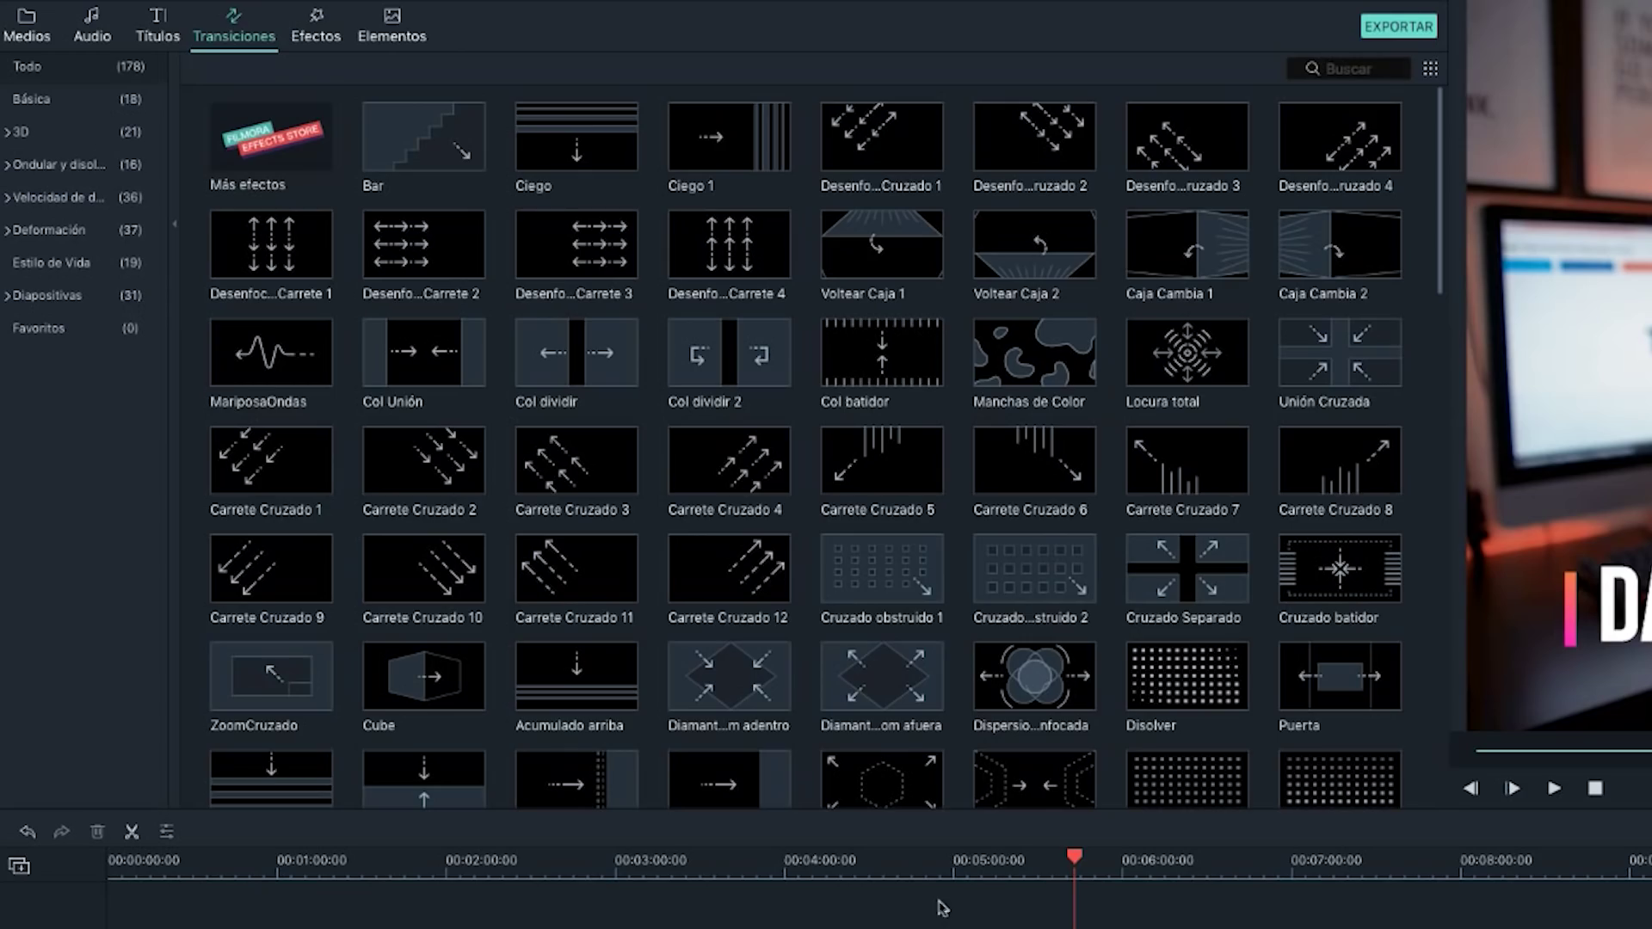
{"action": "scroll", "coordinate": [781, 399], "scroll_direction": "down", "scroll_amount": 3}
{"action": "scroll", "coordinate": [783, 404], "scroll_direction": "down", "scroll_amount": 2}
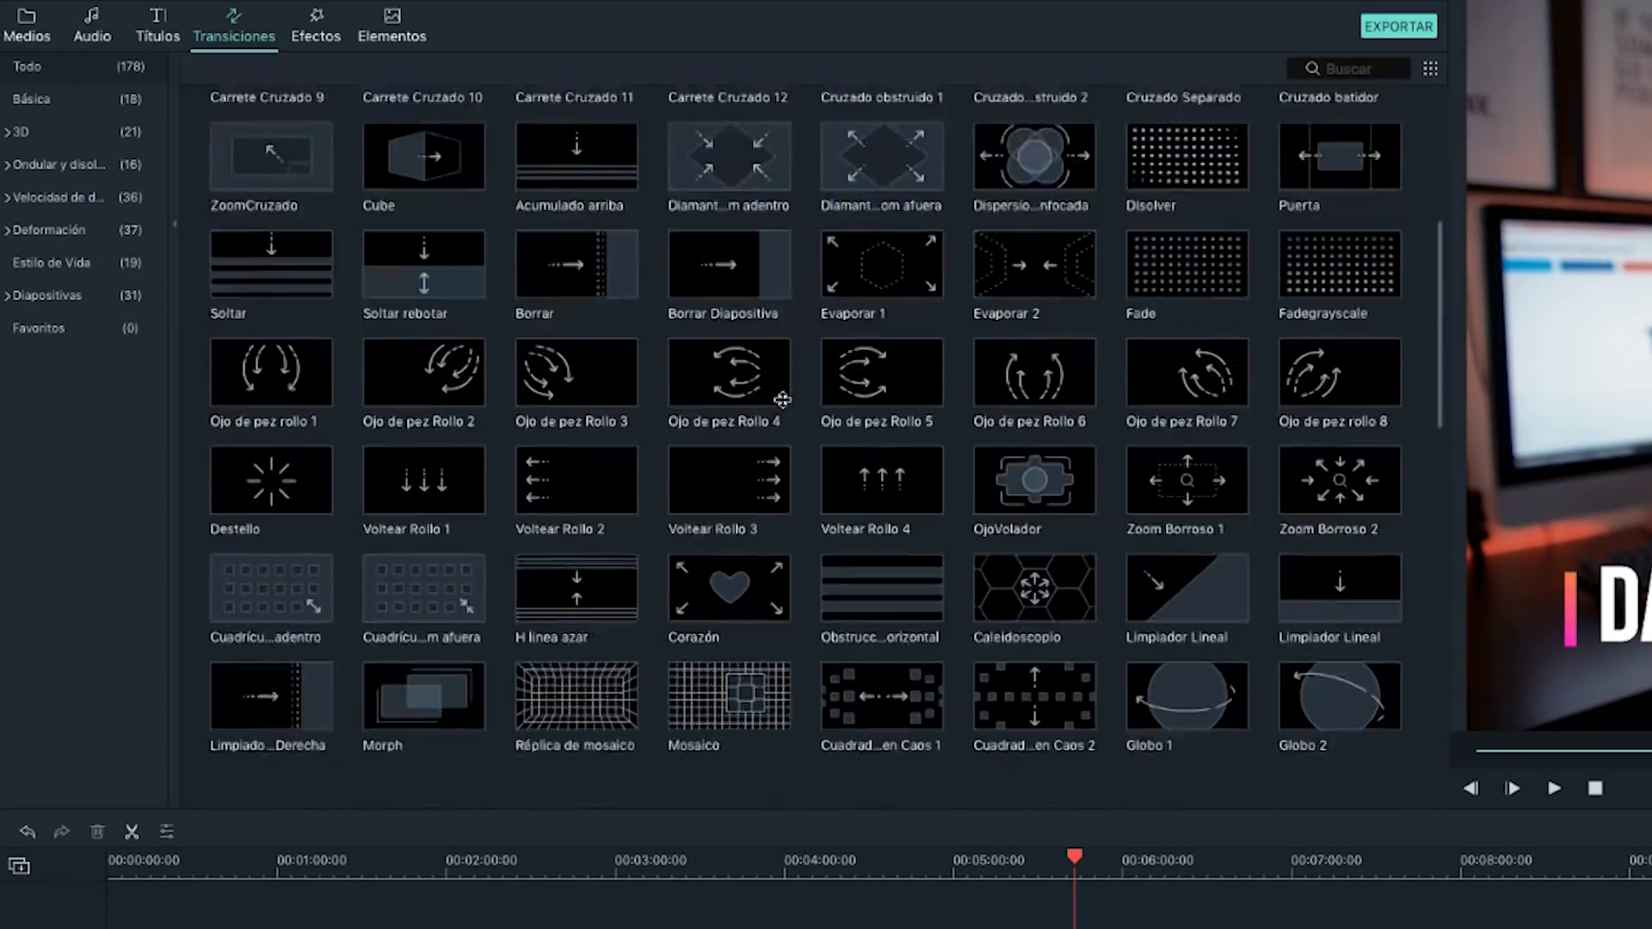
{"action": "scroll", "coordinate": [800, 426], "scroll_direction": "down", "scroll_amount": 5}
{"action": "scroll", "coordinate": [806, 432], "scroll_direction": "down", "scroll_amount": 1}
{"action": "scroll", "coordinate": [806, 432], "scroll_direction": "down", "scroll_amount": 4}
{"action": "scroll", "coordinate": [807, 434], "scroll_direction": "down", "scroll_amount": 3}
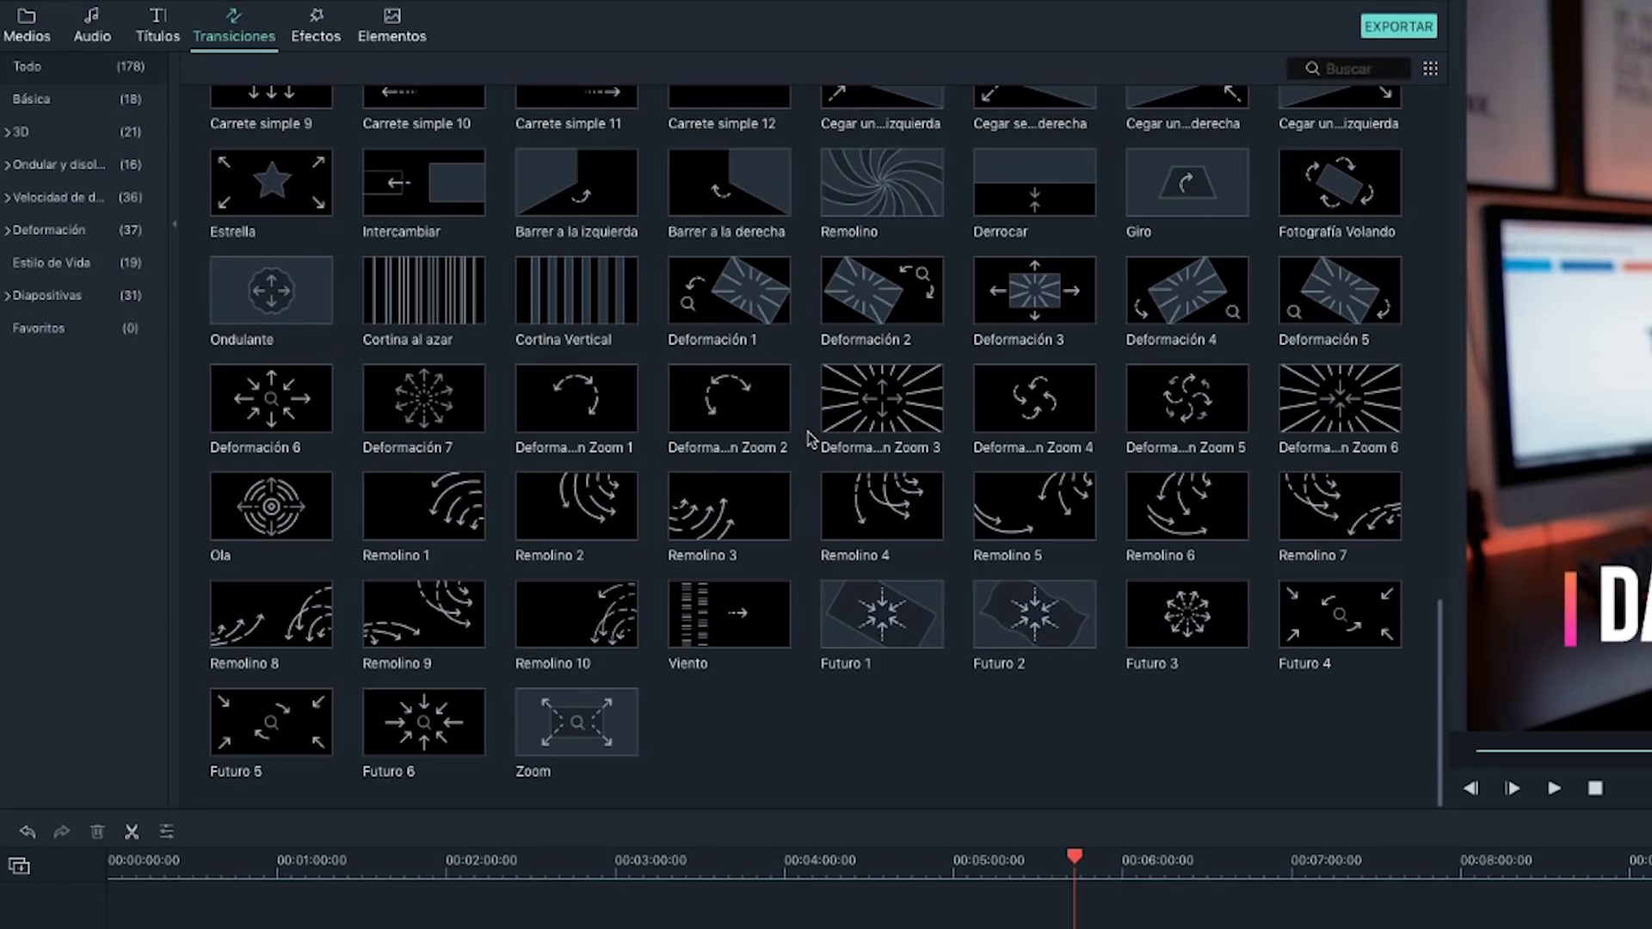
{"action": "scroll", "coordinate": [755, 409], "scroll_direction": "up", "scroll_amount": 2}
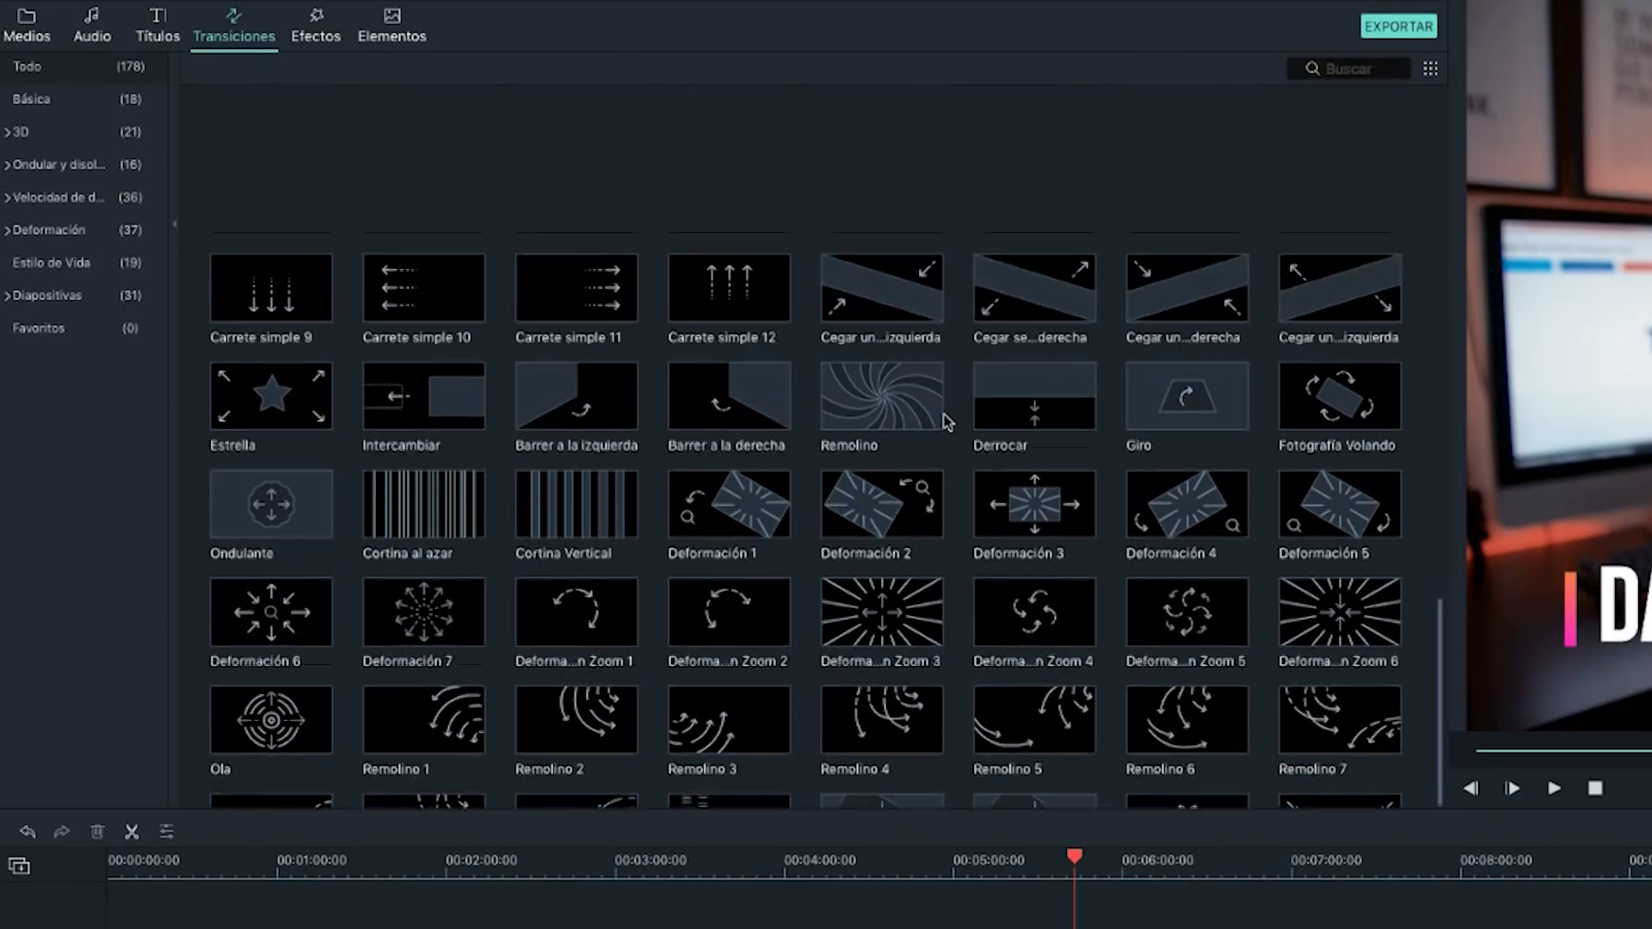
{"action": "scroll", "coordinate": [923, 455], "scroll_direction": "up", "scroll_amount": 1}
{"action": "scroll", "coordinate": [962, 456], "scroll_direction": "down", "scroll_amount": 2}
{"action": "scroll", "coordinate": [967, 456], "scroll_direction": "down", "scroll_amount": 1}
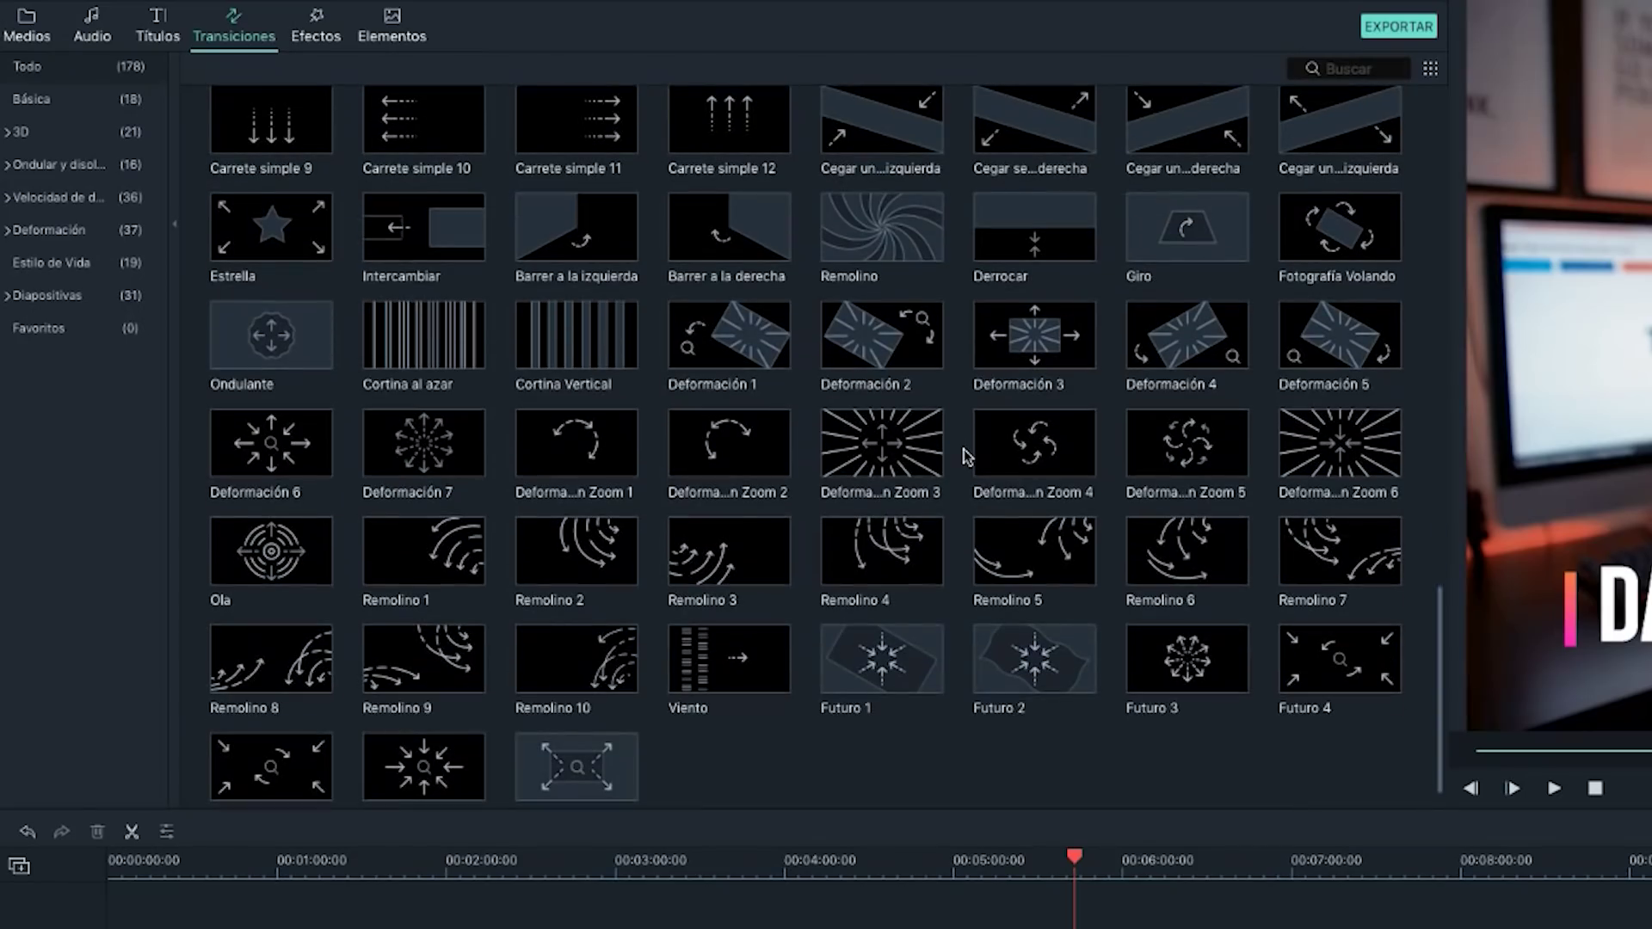
{"action": "left_click", "coordinate": [898, 338]}
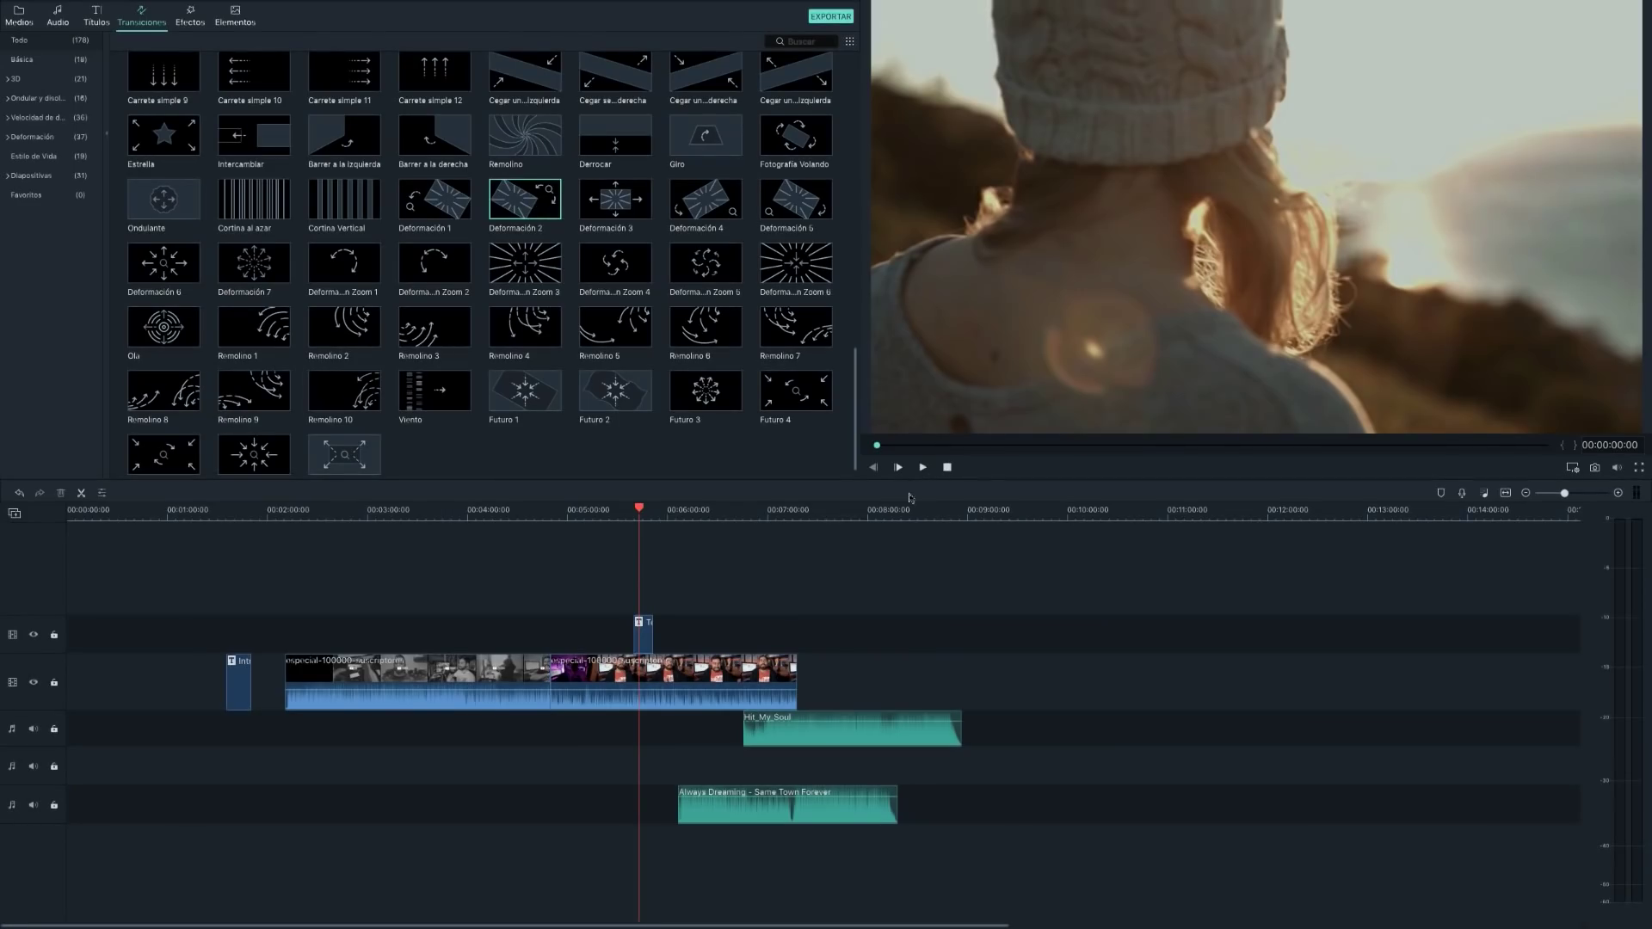
{"action": "left_click", "coordinate": [923, 467]}
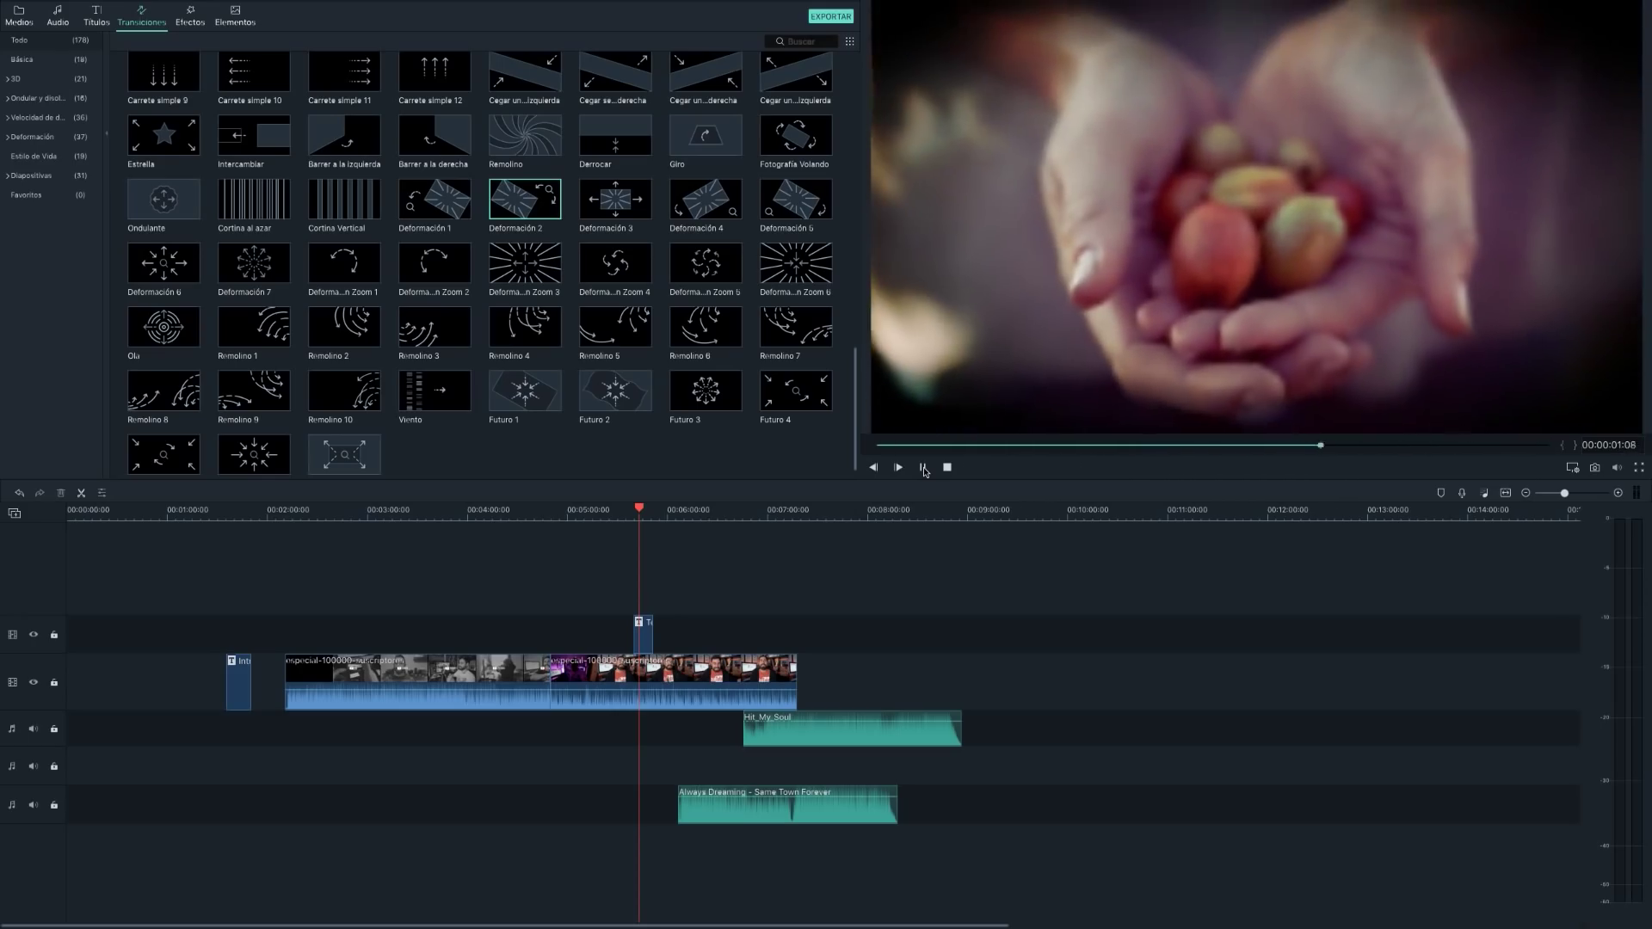
{"action": "left_click", "coordinate": [738, 340]}
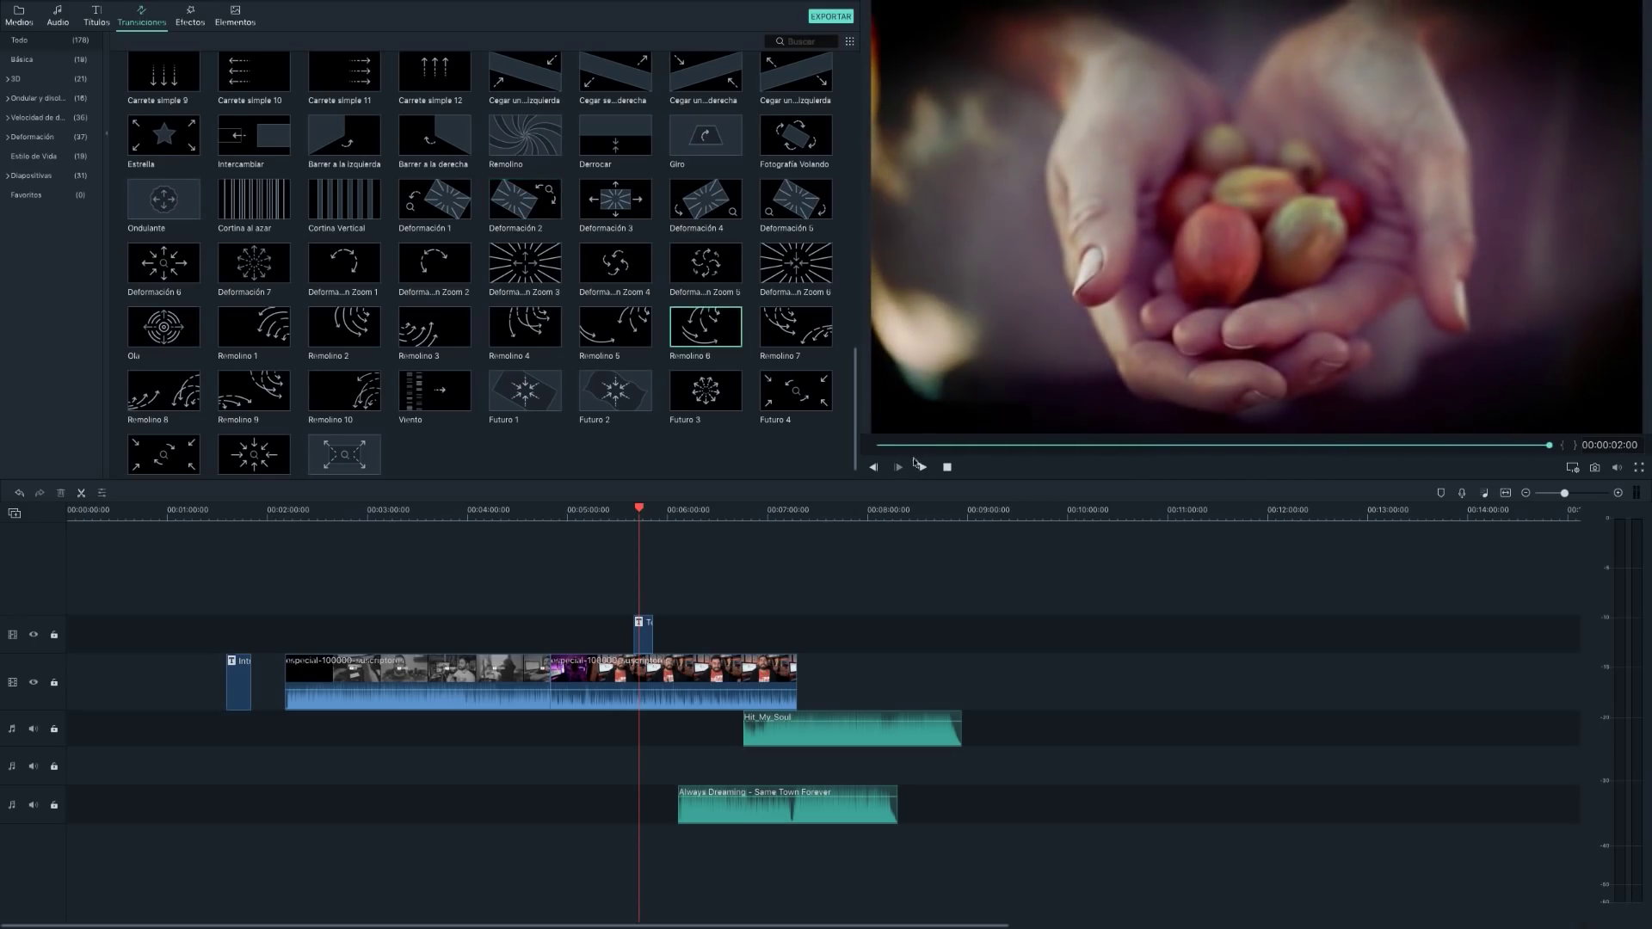
{"action": "scroll", "coordinate": [808, 413], "scroll_direction": "up", "scroll_amount": 5}
{"action": "left_click", "coordinate": [616, 514]}
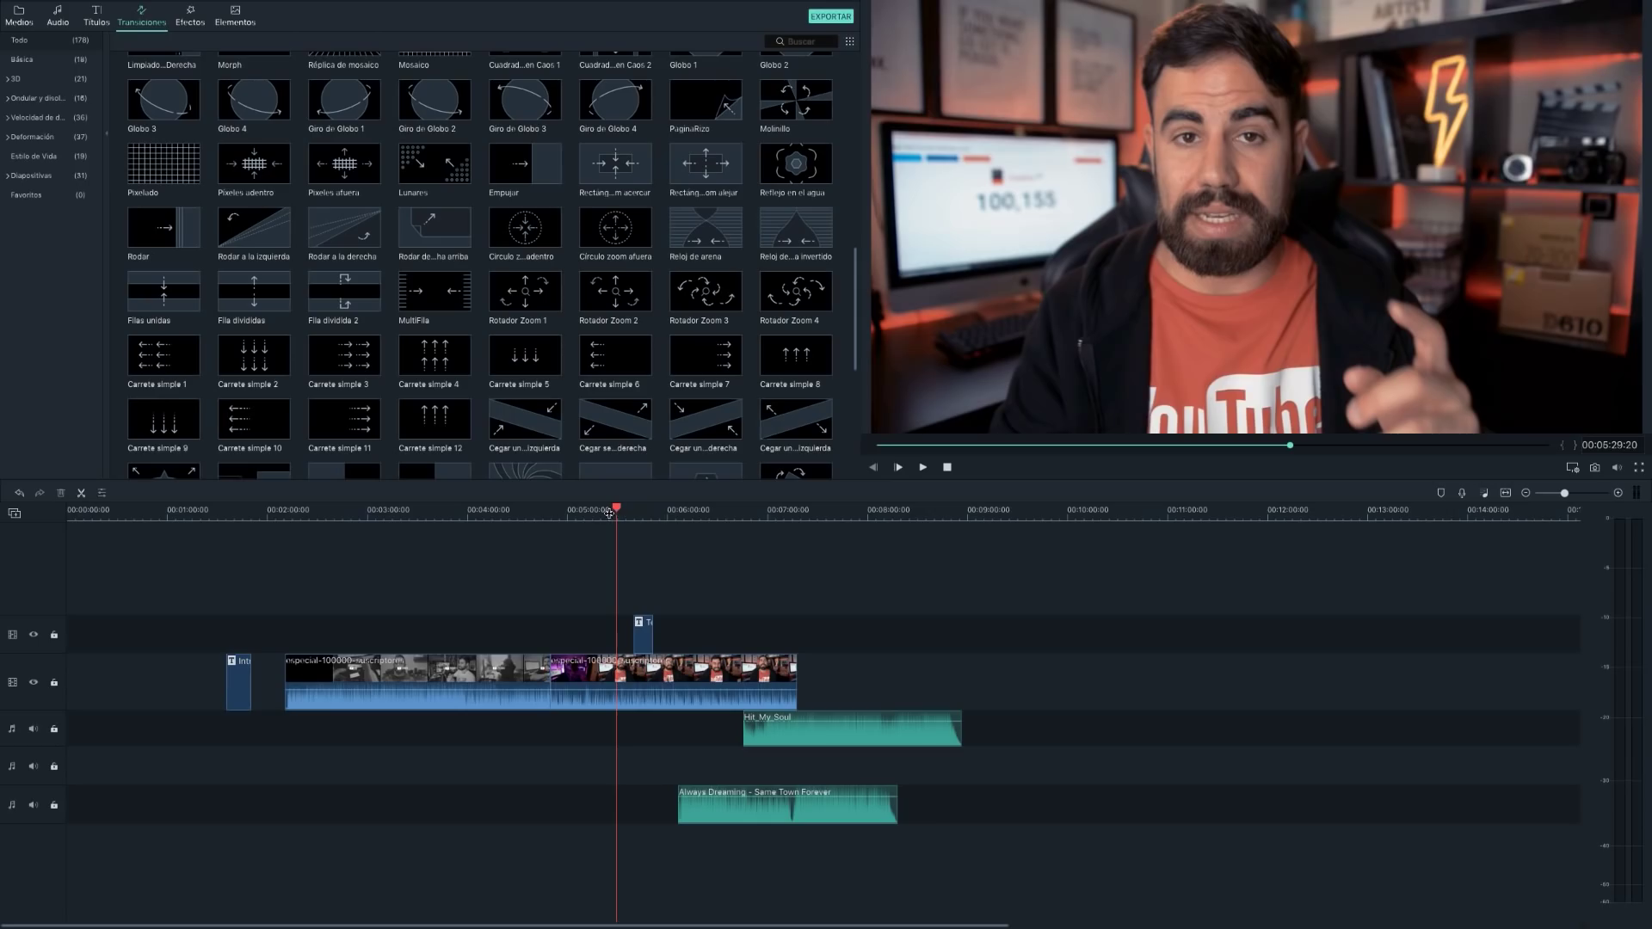
Drop the zoom-deformation transition onto the cut between the two main clips near 4:12.
{"action": "left_click", "coordinate": [543, 515]}
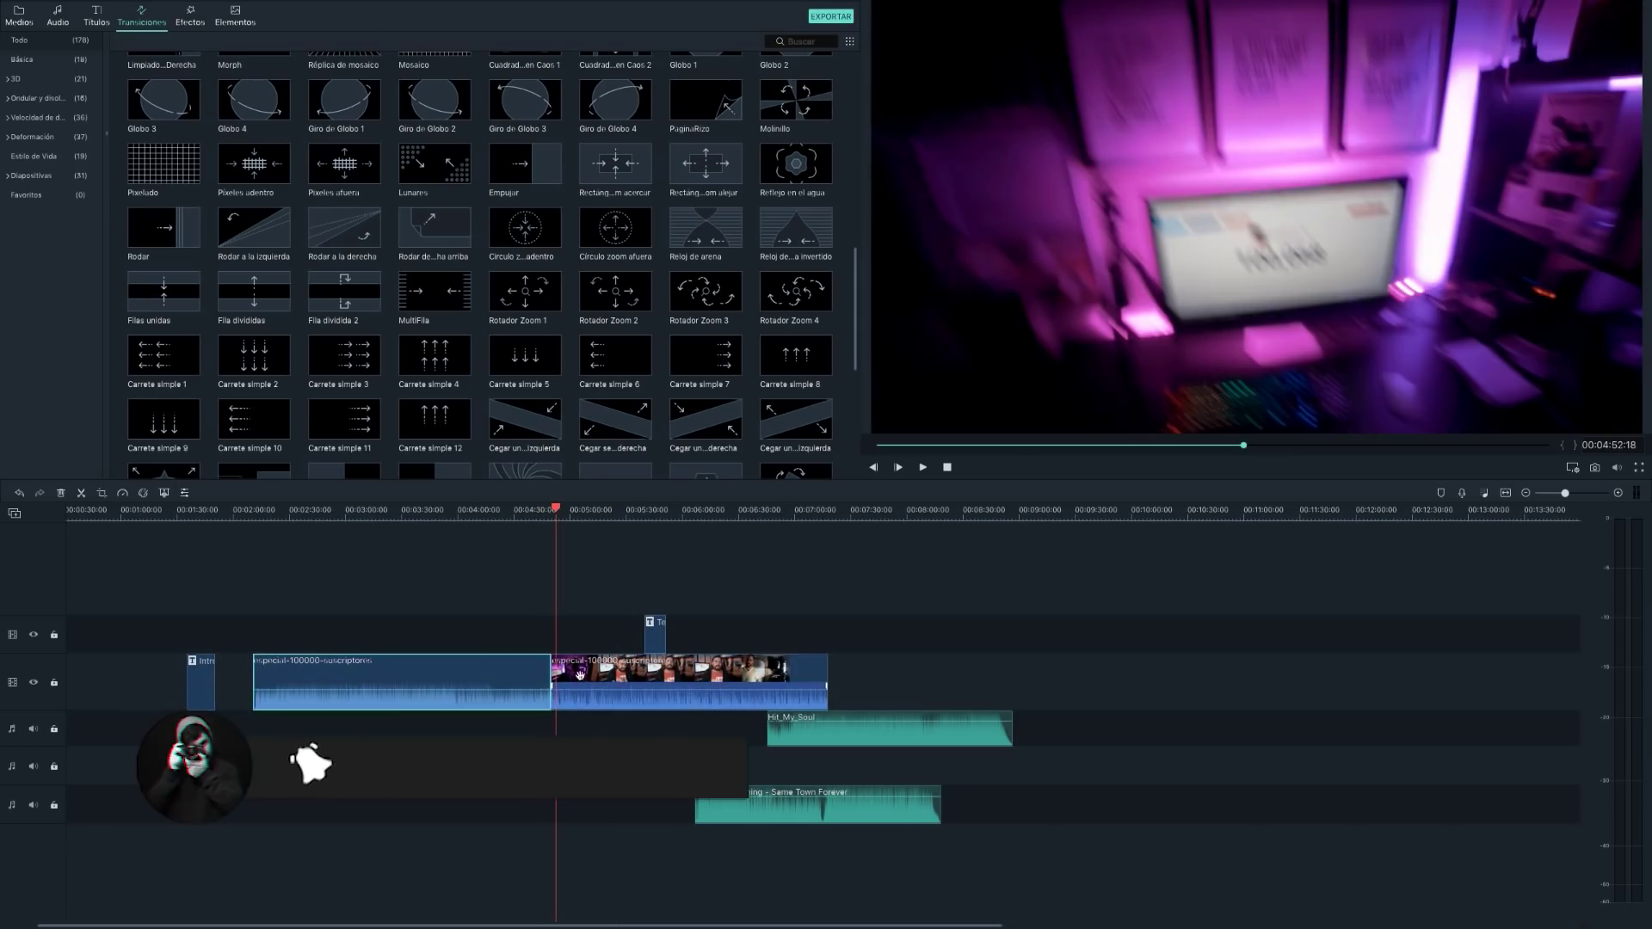
{"action": "scroll", "coordinate": [621, 304], "scroll_direction": "down", "scroll_amount": 5}
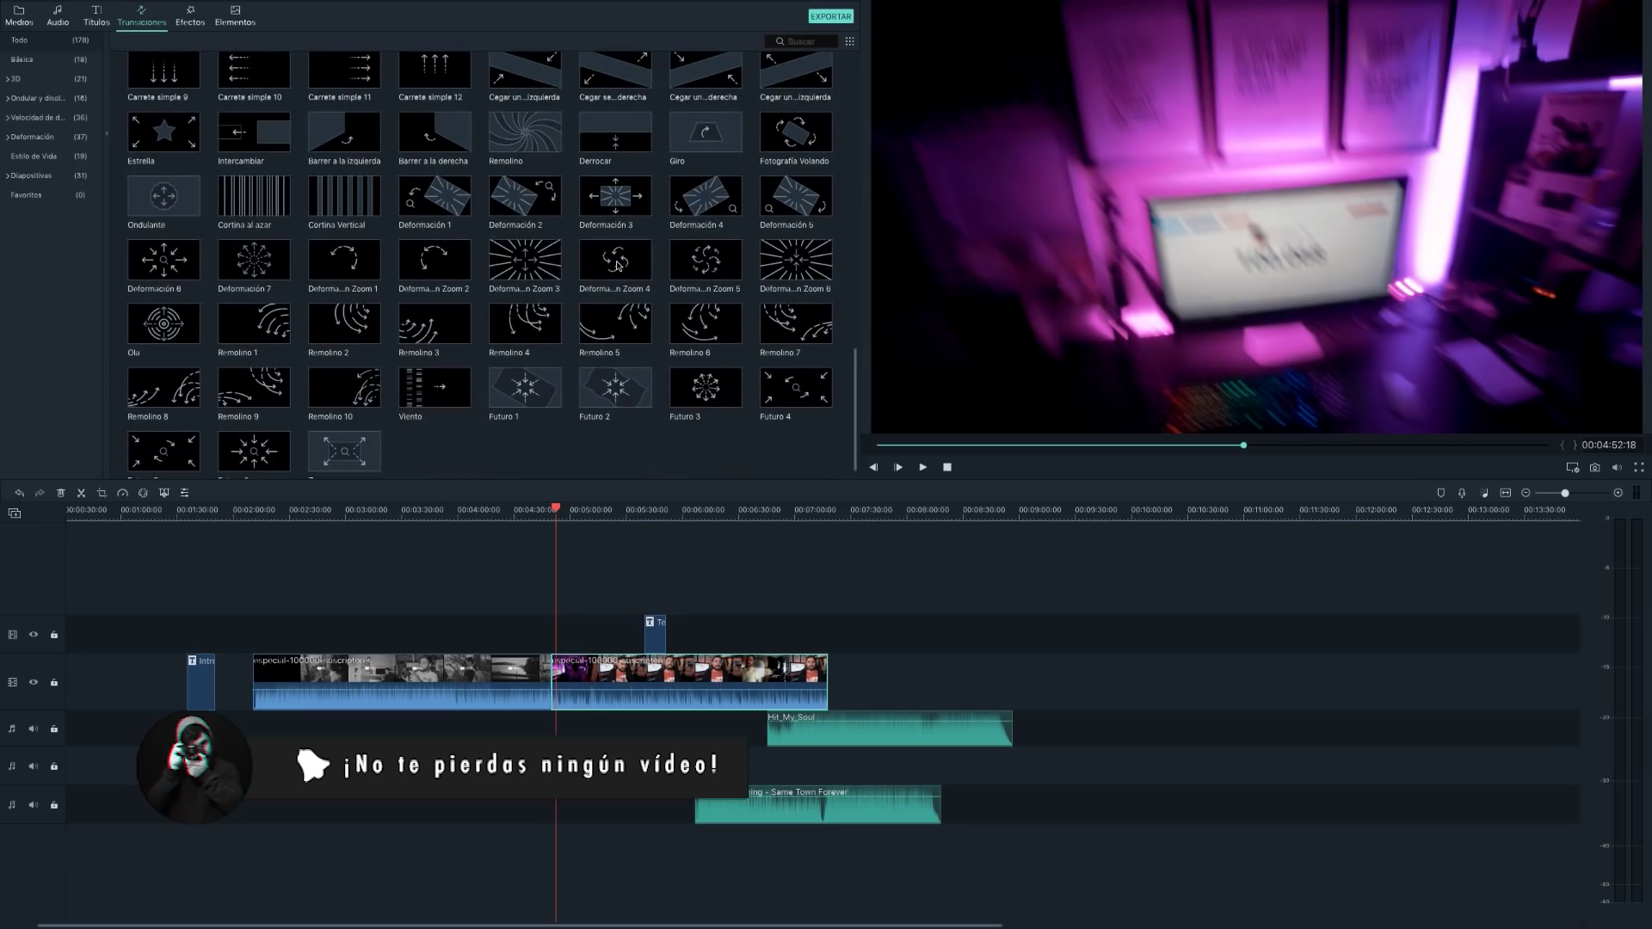
{"action": "left_click", "coordinate": [617, 266]}
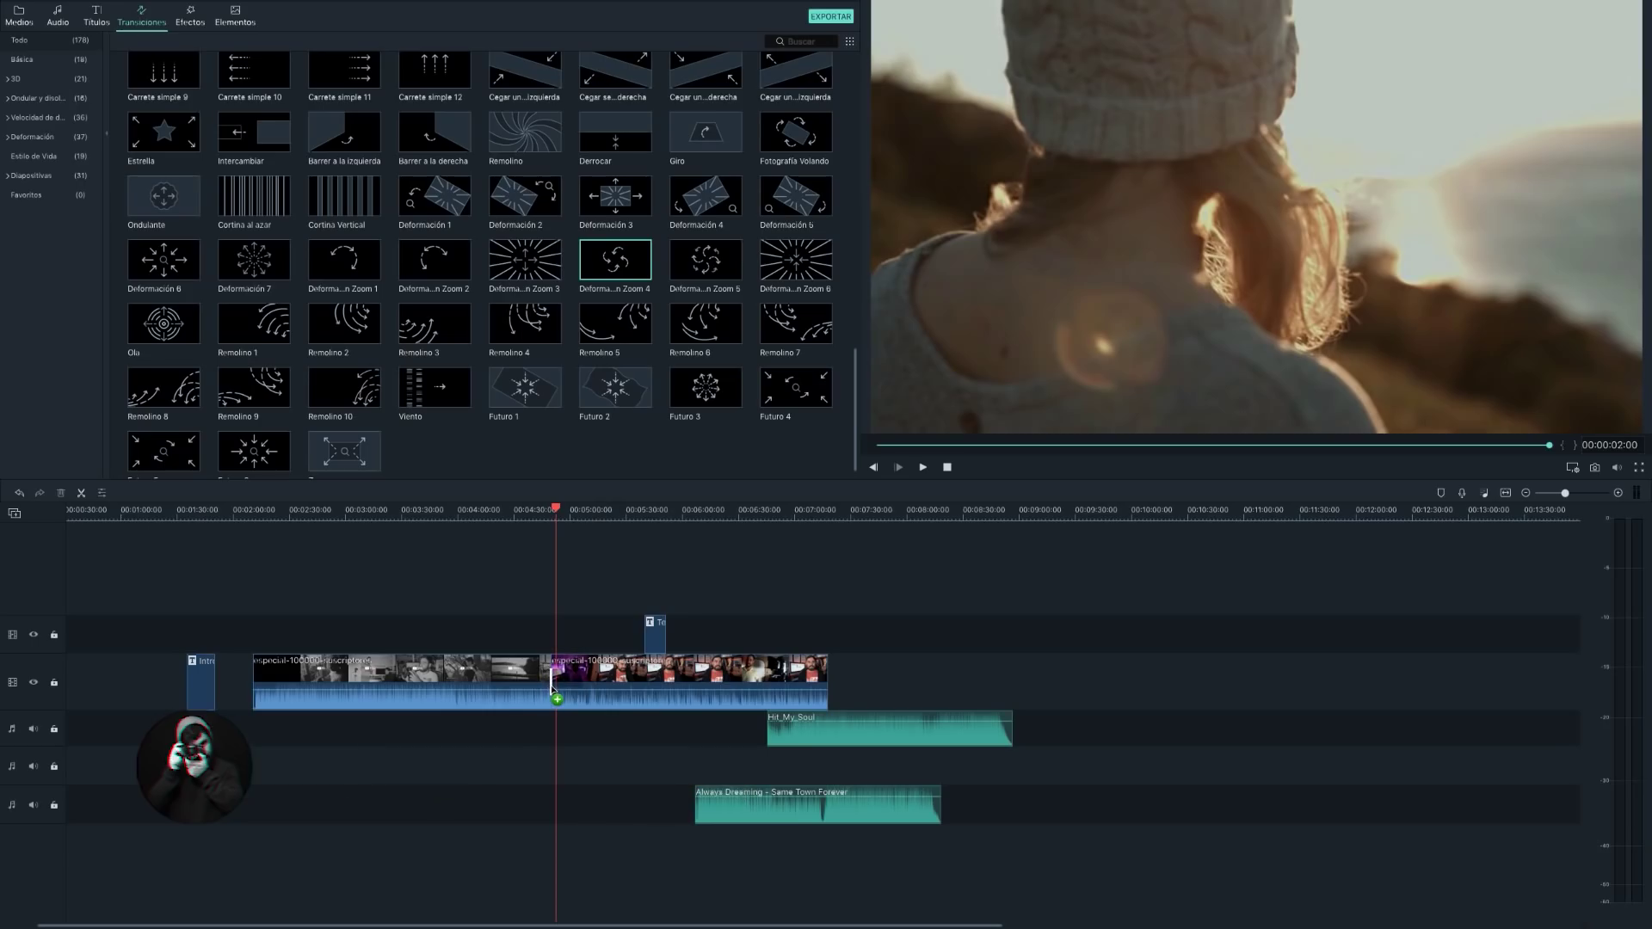
{"action": "left_click_drag", "start_coordinate": [551, 688], "coordinate": [551, 688]}
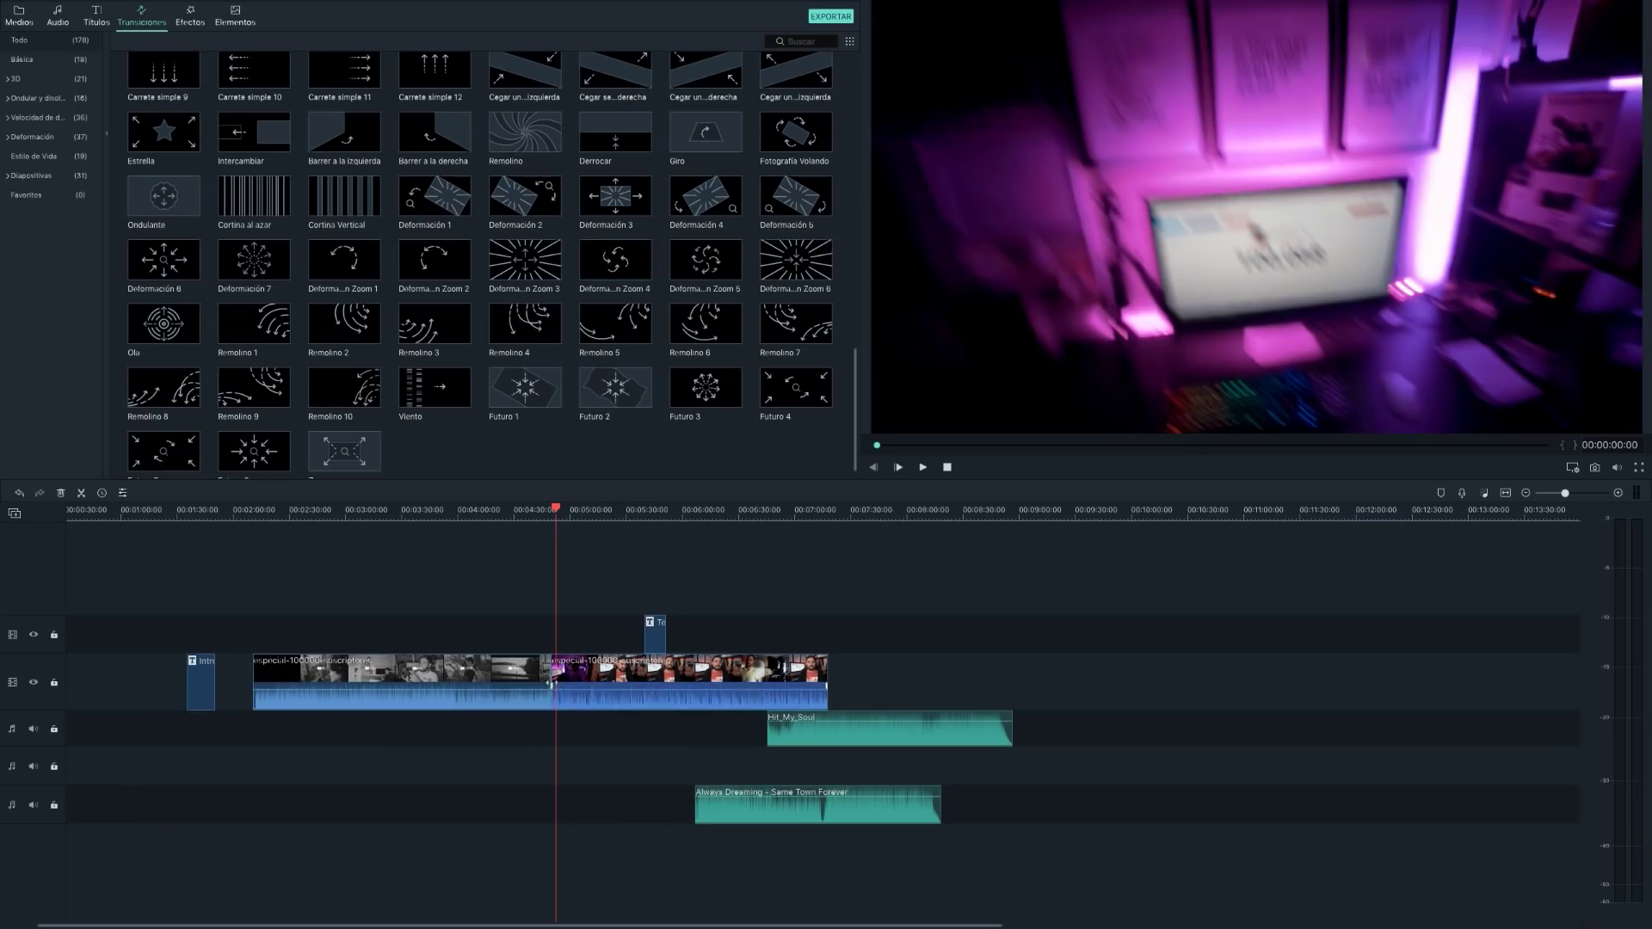
{"action": "scroll", "coordinate": [610, 707], "scroll_direction": "up", "scroll_amount": 5}
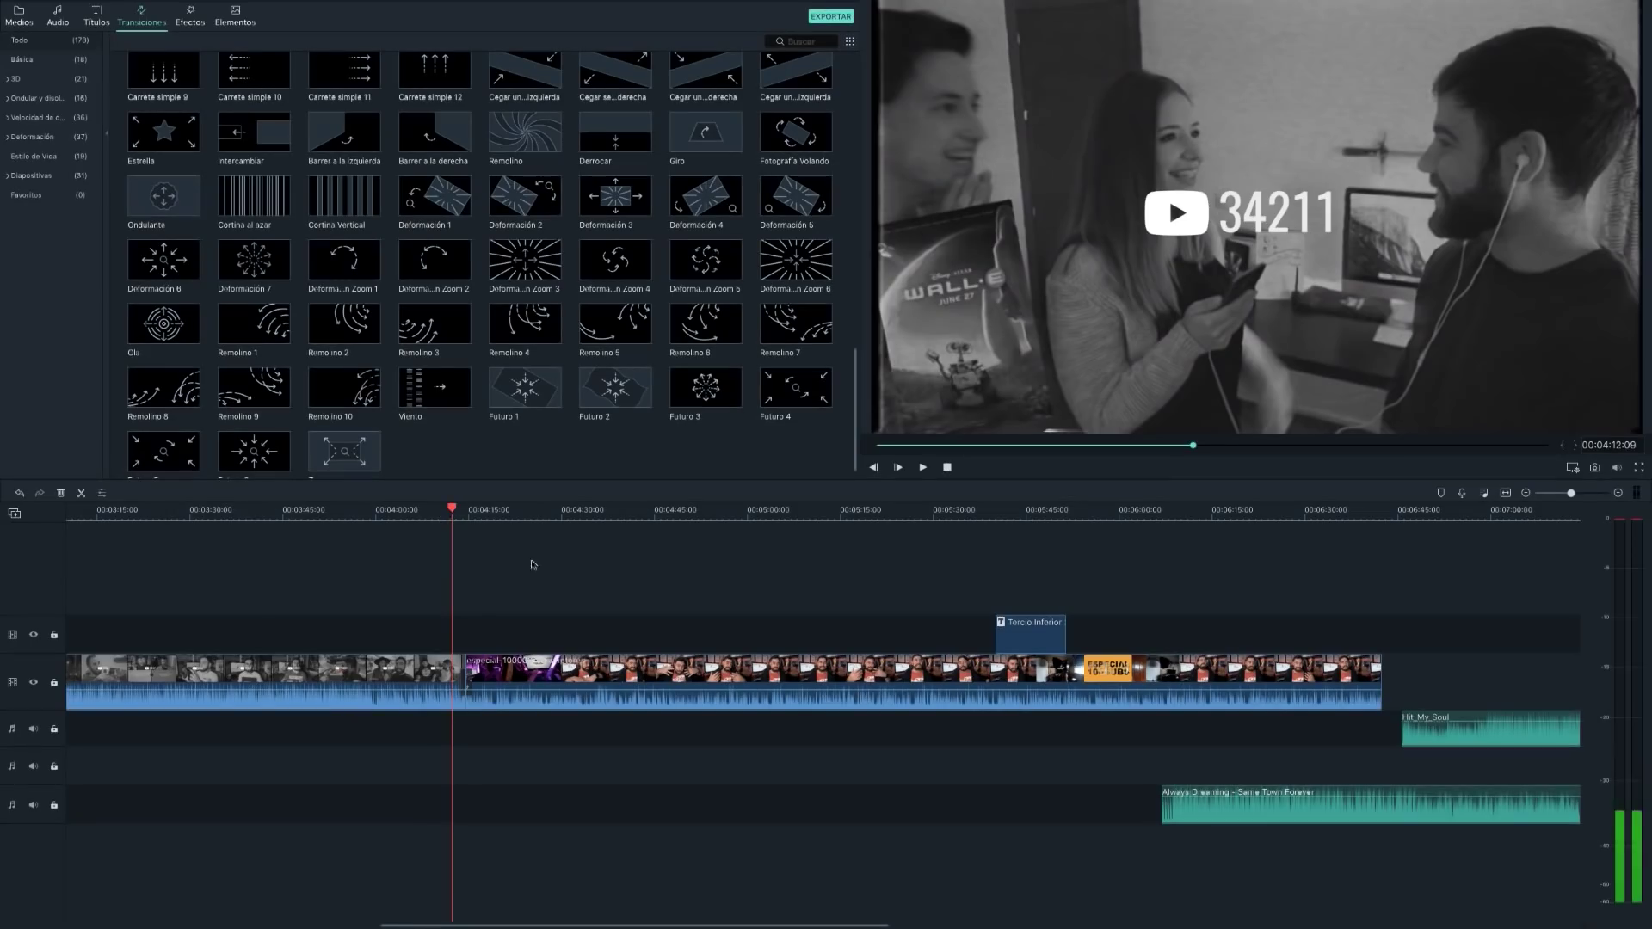
Play the transition back twice from just before the cut.
{"action": "left_click_drag", "start_coordinate": [453, 513], "coordinate": [450, 513]}
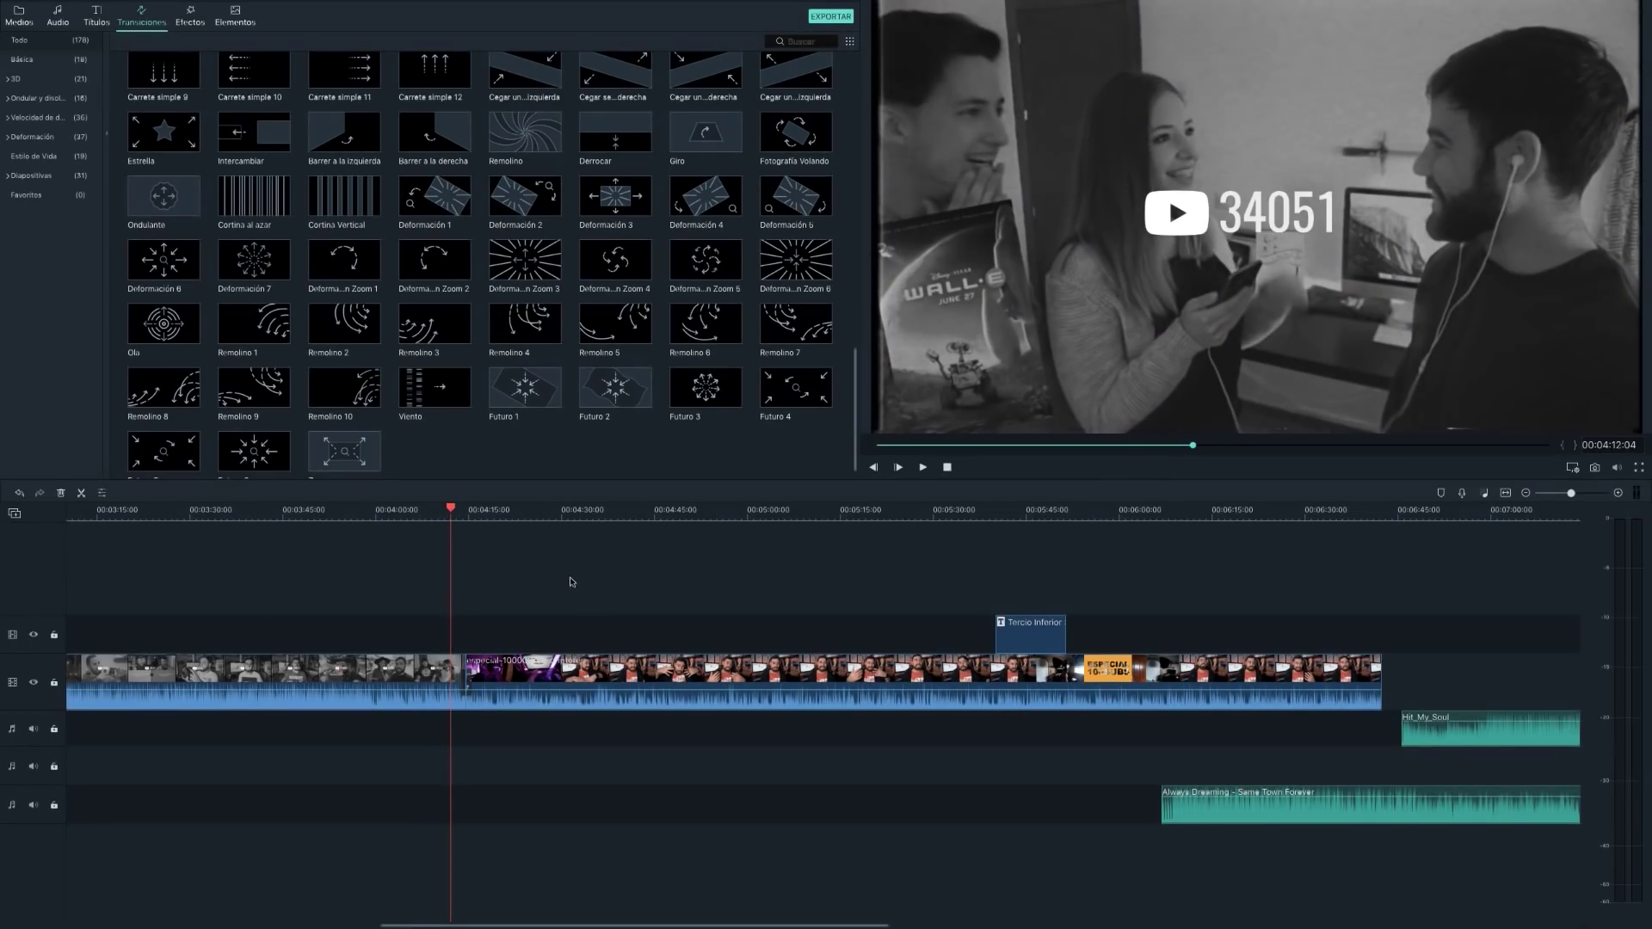
{"action": "key", "text": "space"}
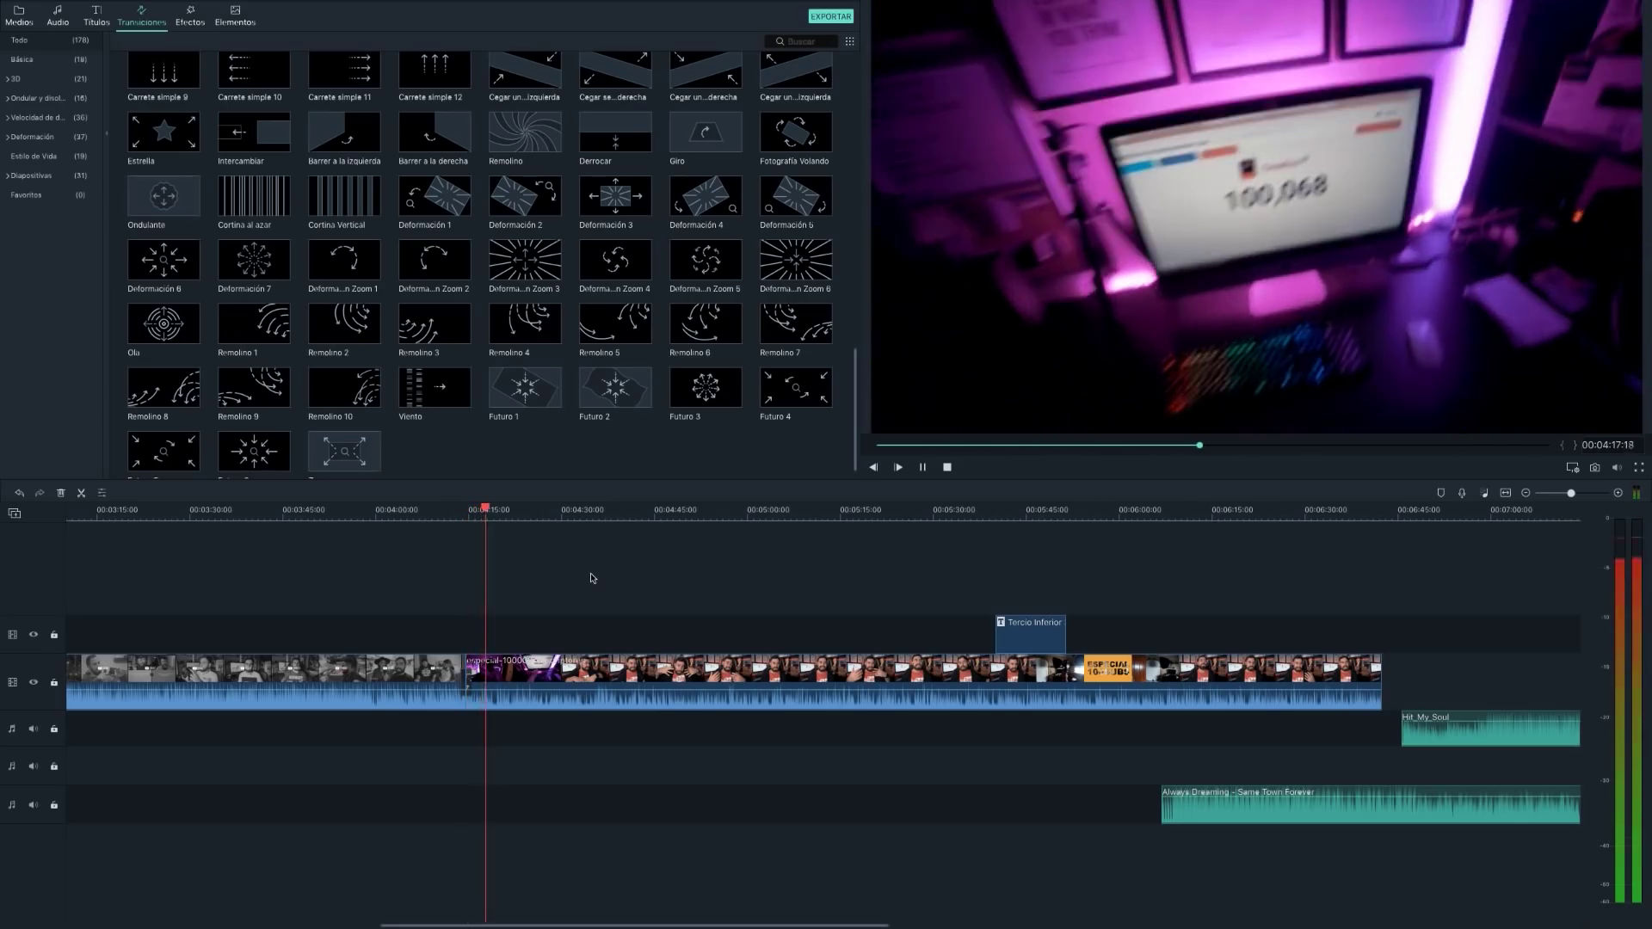
{"action": "key", "text": "space"}
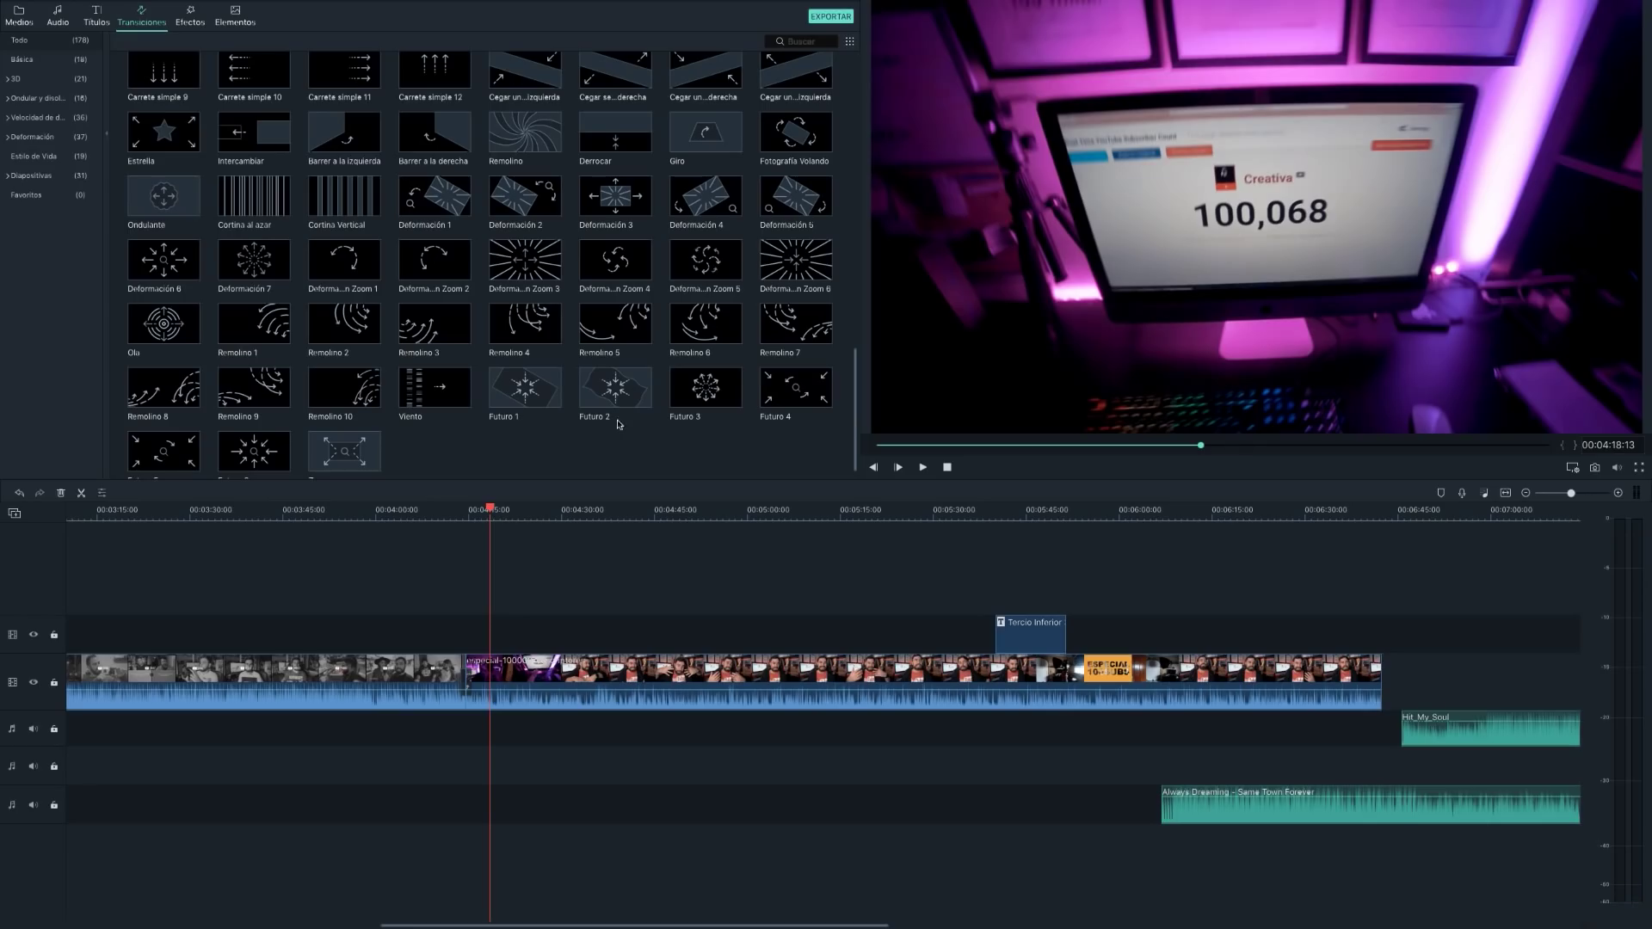
{"action": "left_click", "coordinate": [453, 512]}
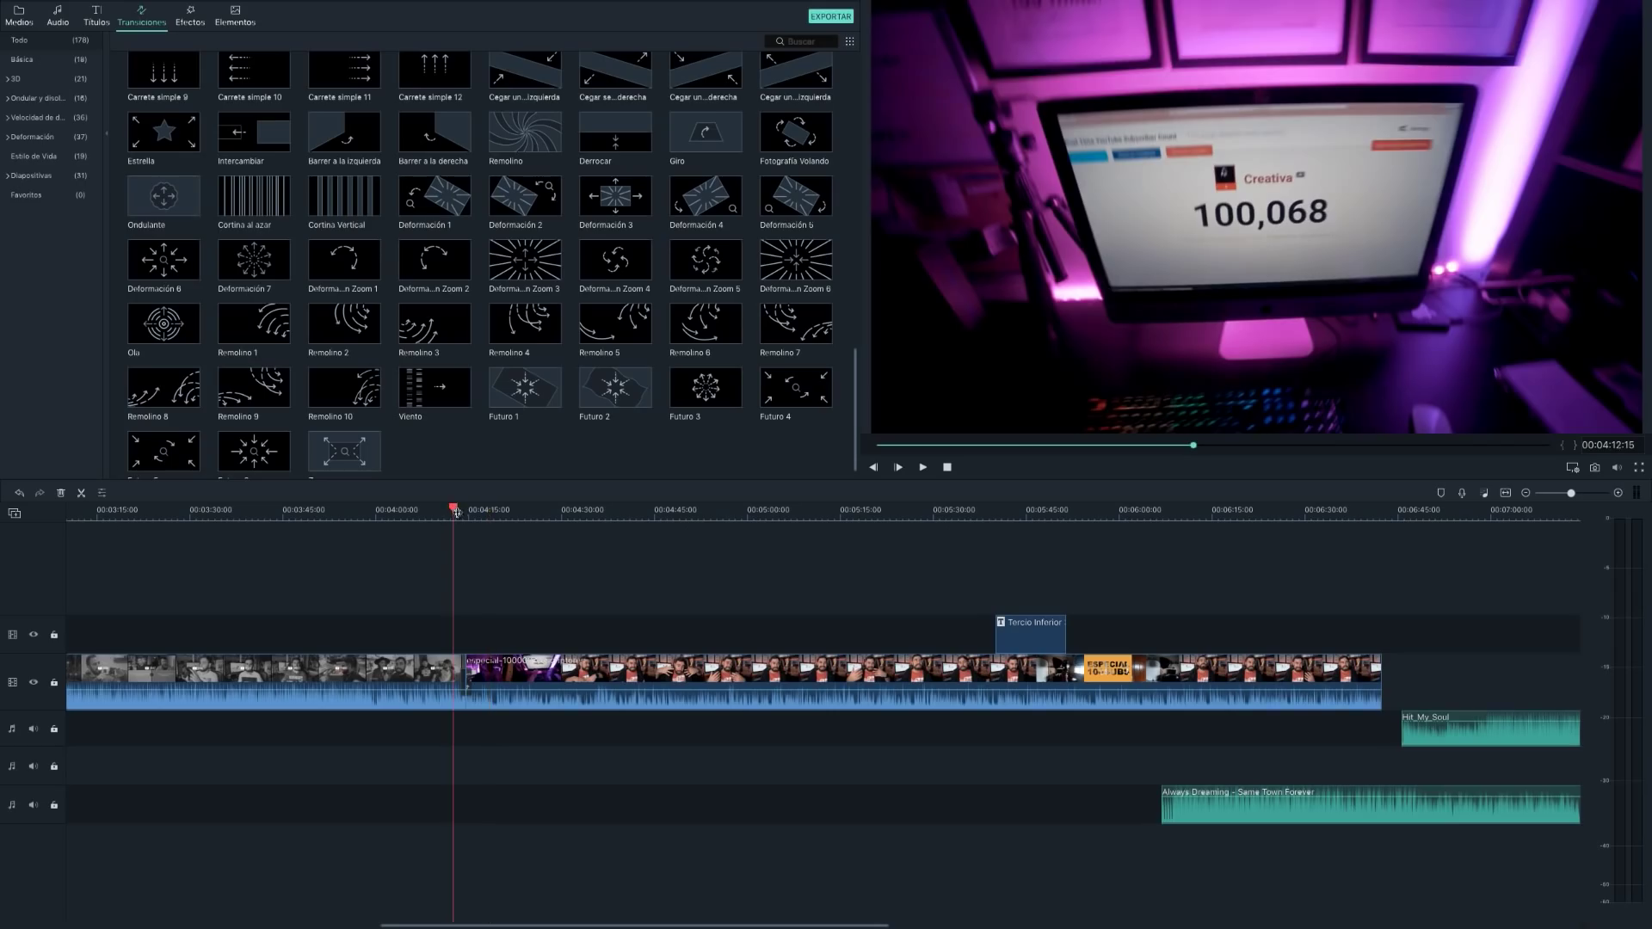
{"action": "key", "text": "space"}
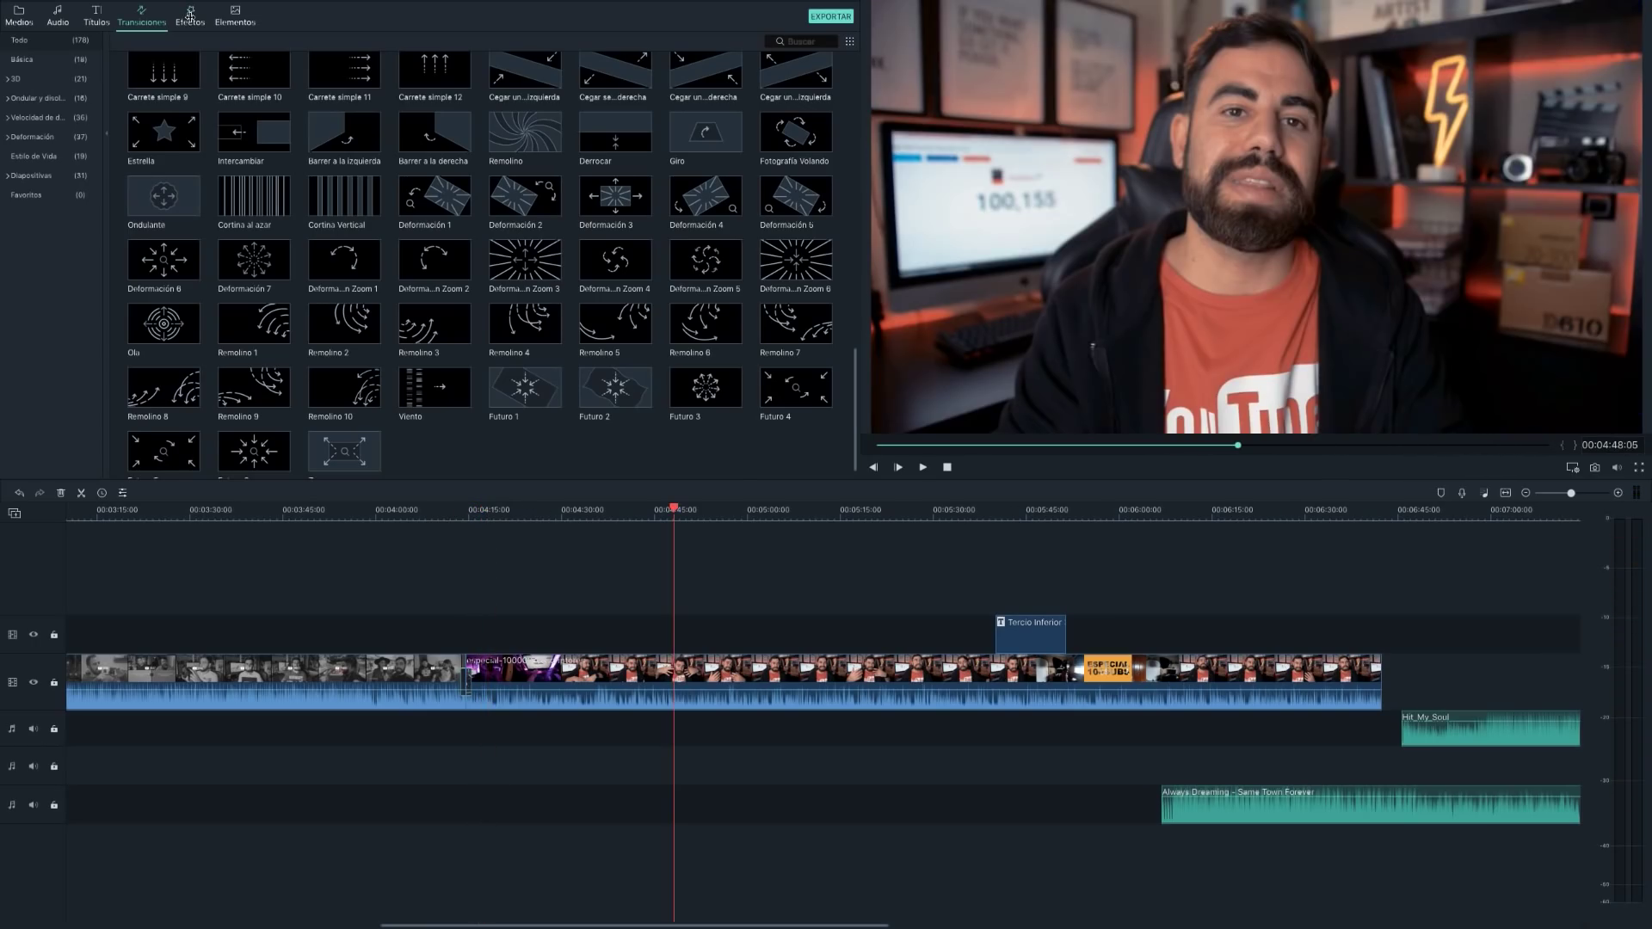
Bring up the filter effects library and scroll through its categories.
{"action": "left_click", "coordinate": [190, 15]}
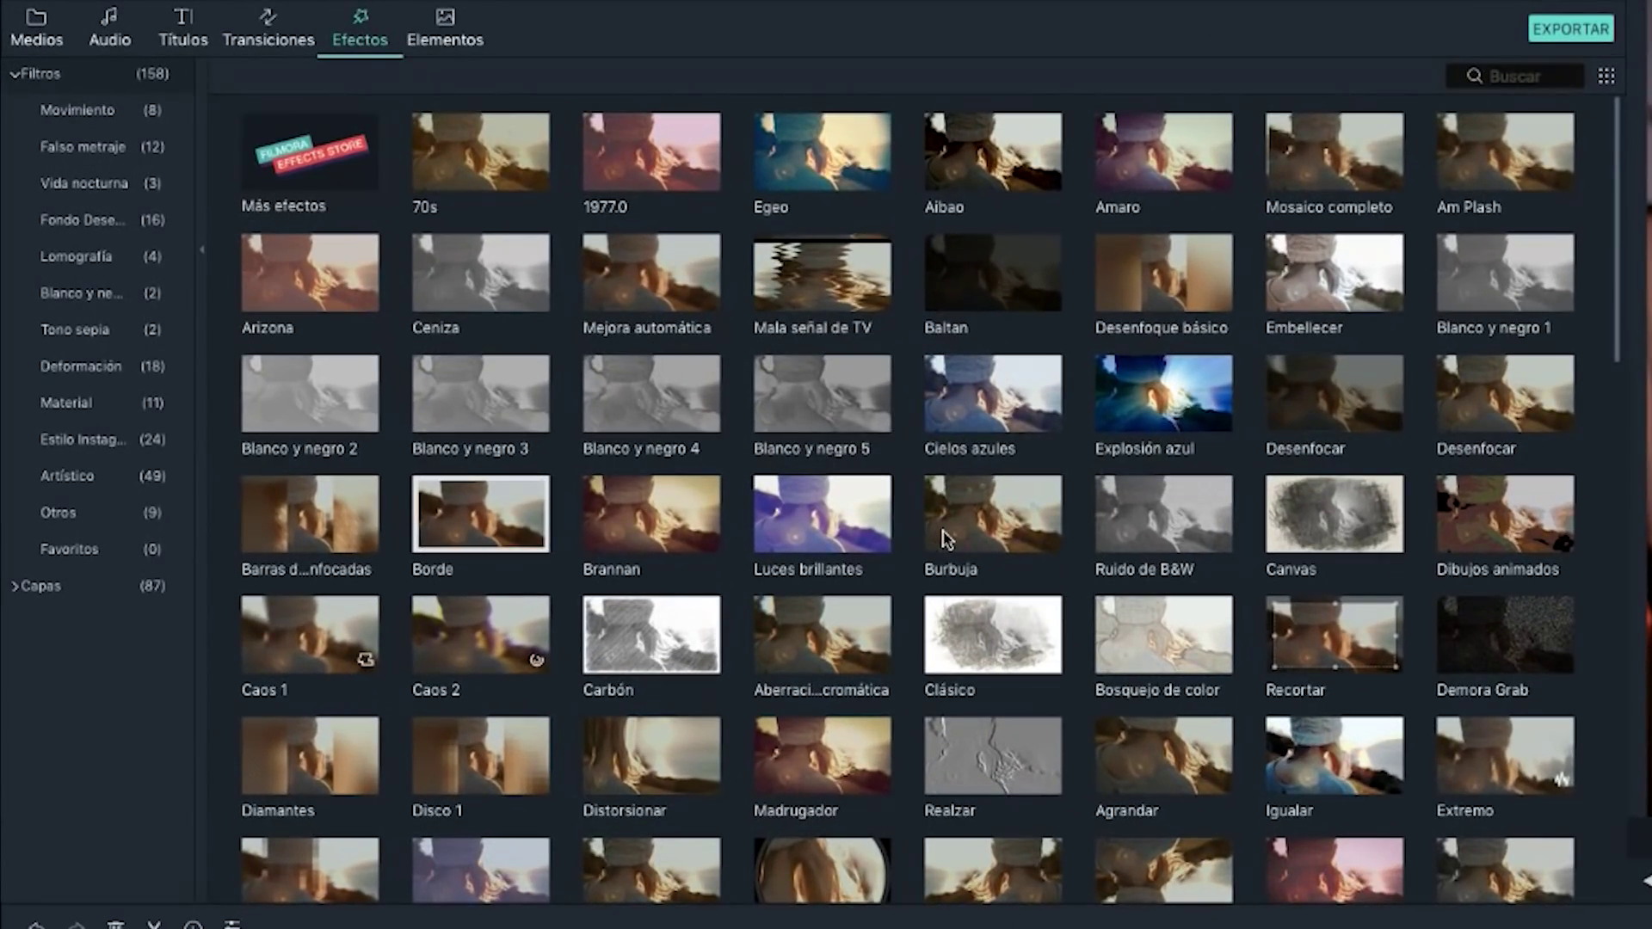
{"action": "scroll", "coordinate": [944, 539], "scroll_direction": "down", "scroll_amount": 5}
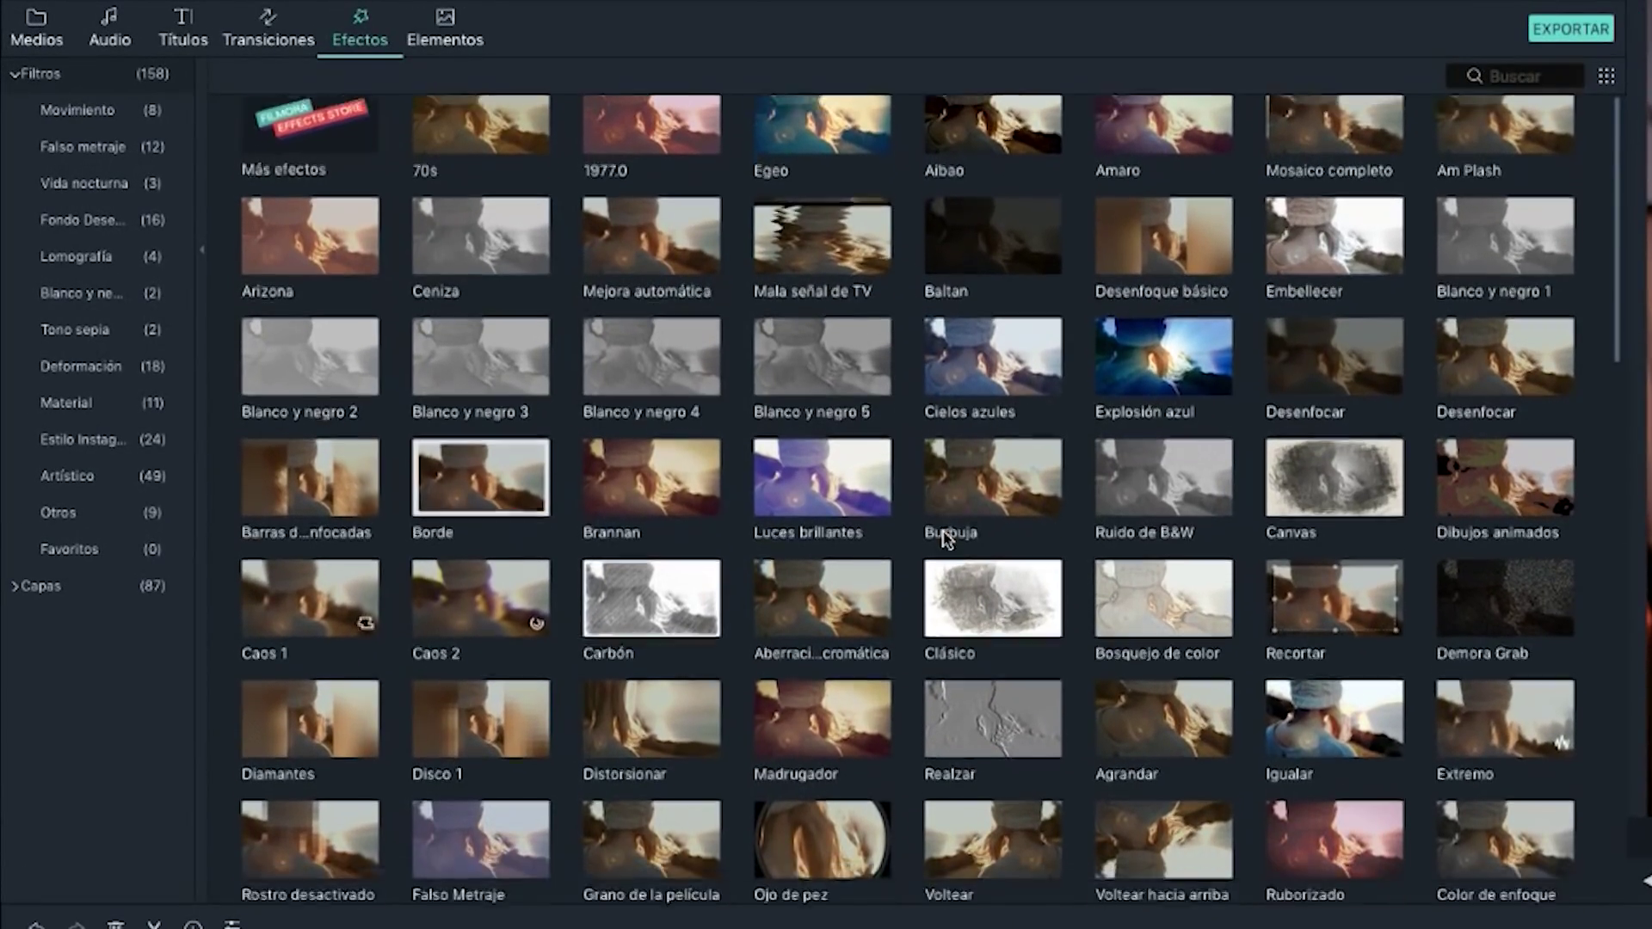
{"action": "scroll", "coordinate": [943, 538], "scroll_direction": "up", "scroll_amount": 5}
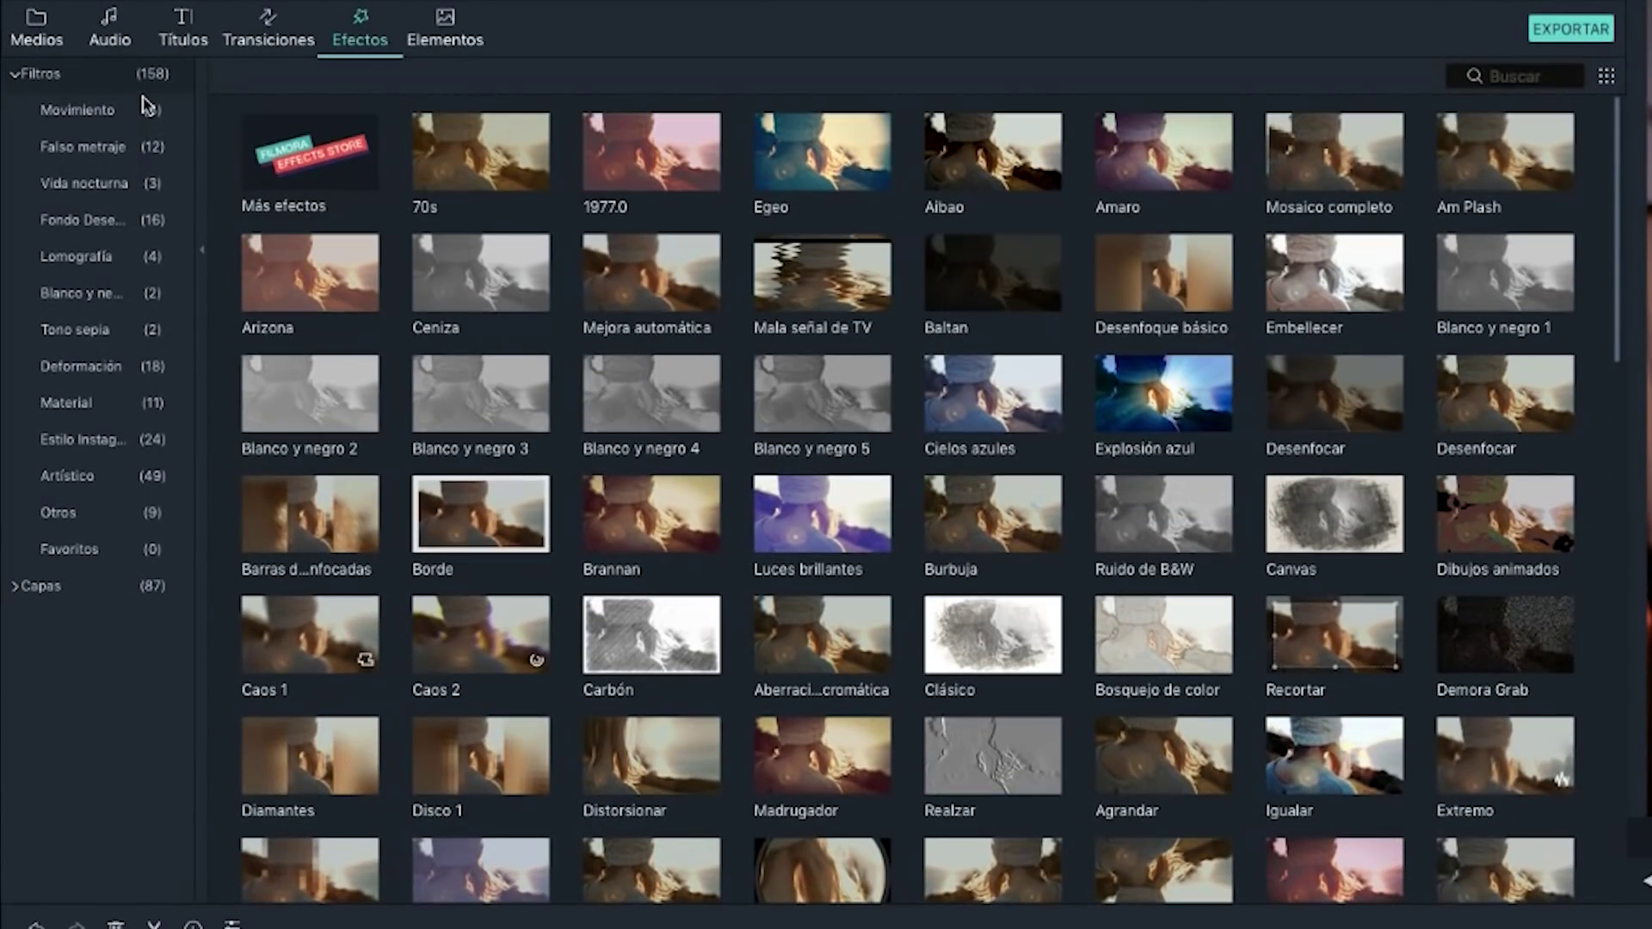
{"action": "scroll", "coordinate": [1007, 486], "scroll_direction": "down", "scroll_amount": 5}
{"action": "scroll", "coordinate": [1018, 492], "scroll_direction": "down", "scroll_amount": 5}
{"action": "scroll", "coordinate": [1018, 499], "scroll_direction": "down", "scroll_amount": 2}
{"action": "scroll", "coordinate": [1019, 507], "scroll_direction": "down", "scroll_amount": 2}
{"action": "scroll", "coordinate": [1019, 508], "scroll_direction": "down", "scroll_amount": 1}
{"action": "scroll", "coordinate": [1019, 507], "scroll_direction": "up", "scroll_amount": 6}
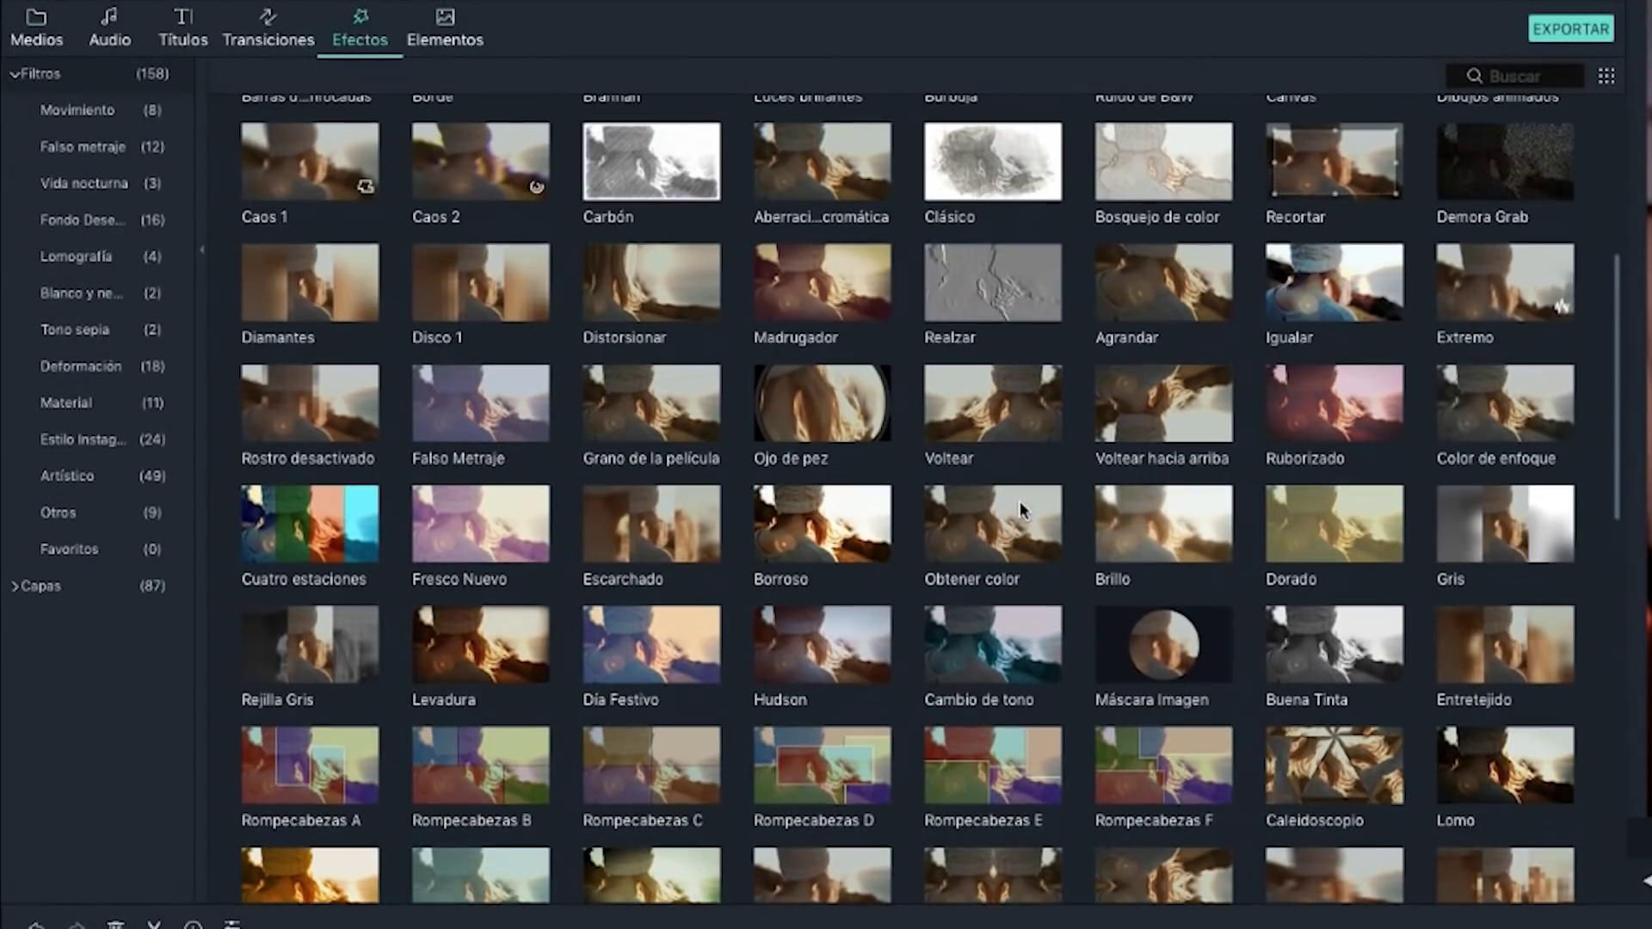
{"action": "scroll", "coordinate": [881, 572], "scroll_direction": "up", "scroll_amount": 3}
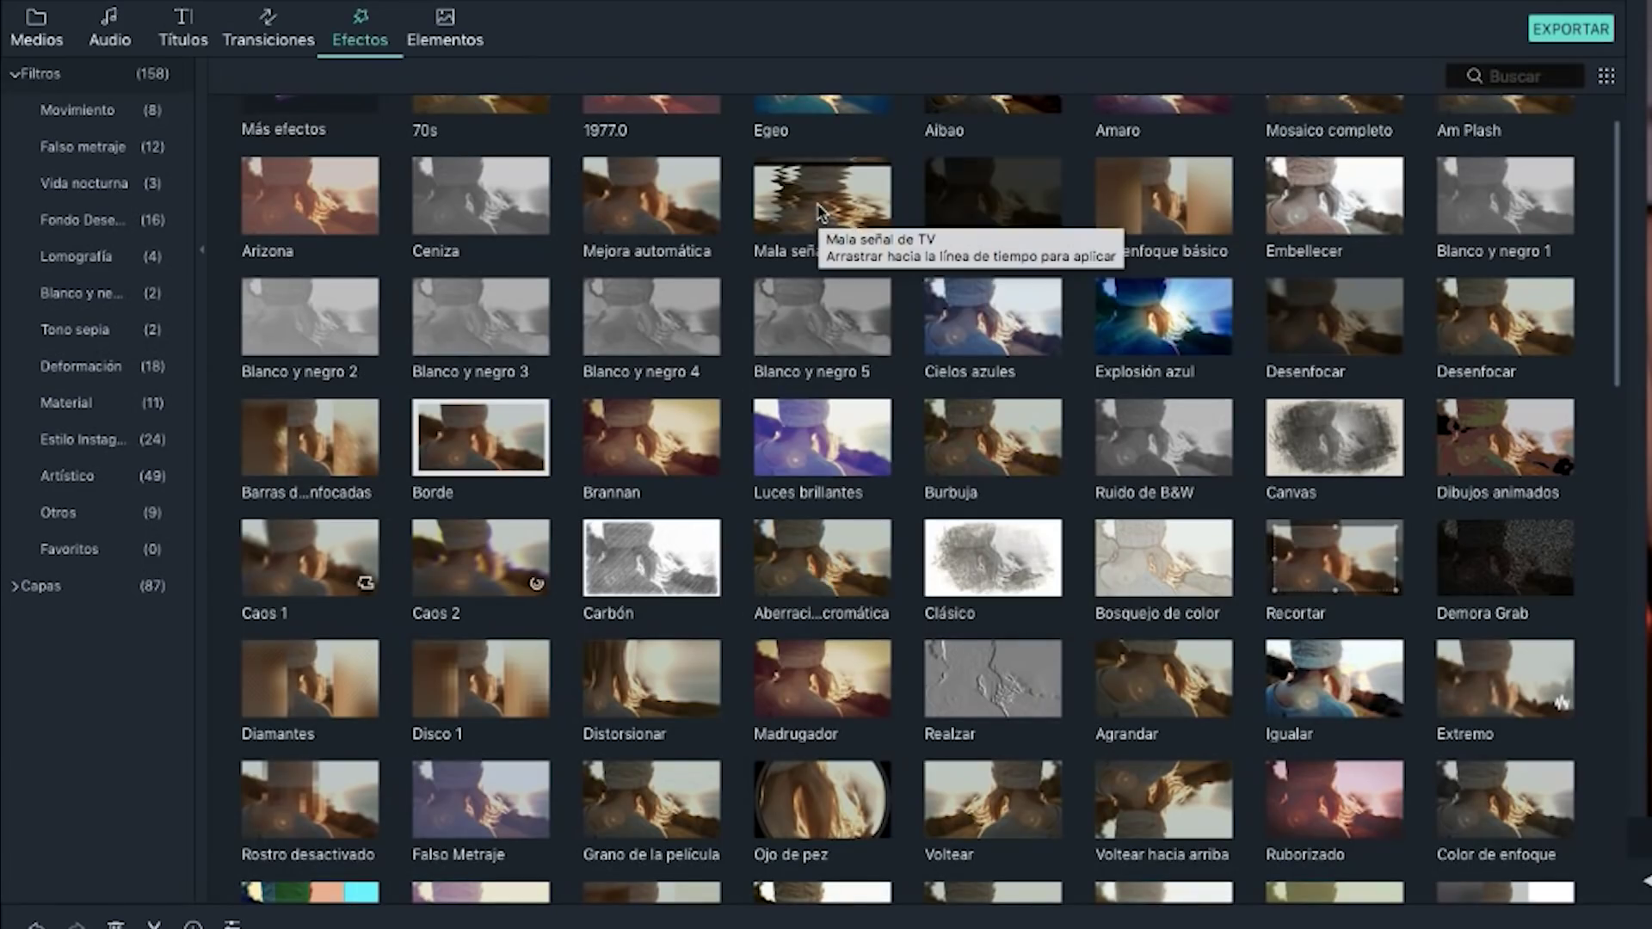
{"action": "scroll", "coordinate": [826, 226], "scroll_direction": "up", "scroll_amount": 1}
{"action": "scroll", "coordinate": [860, 388], "scroll_direction": "down", "scroll_amount": 2}
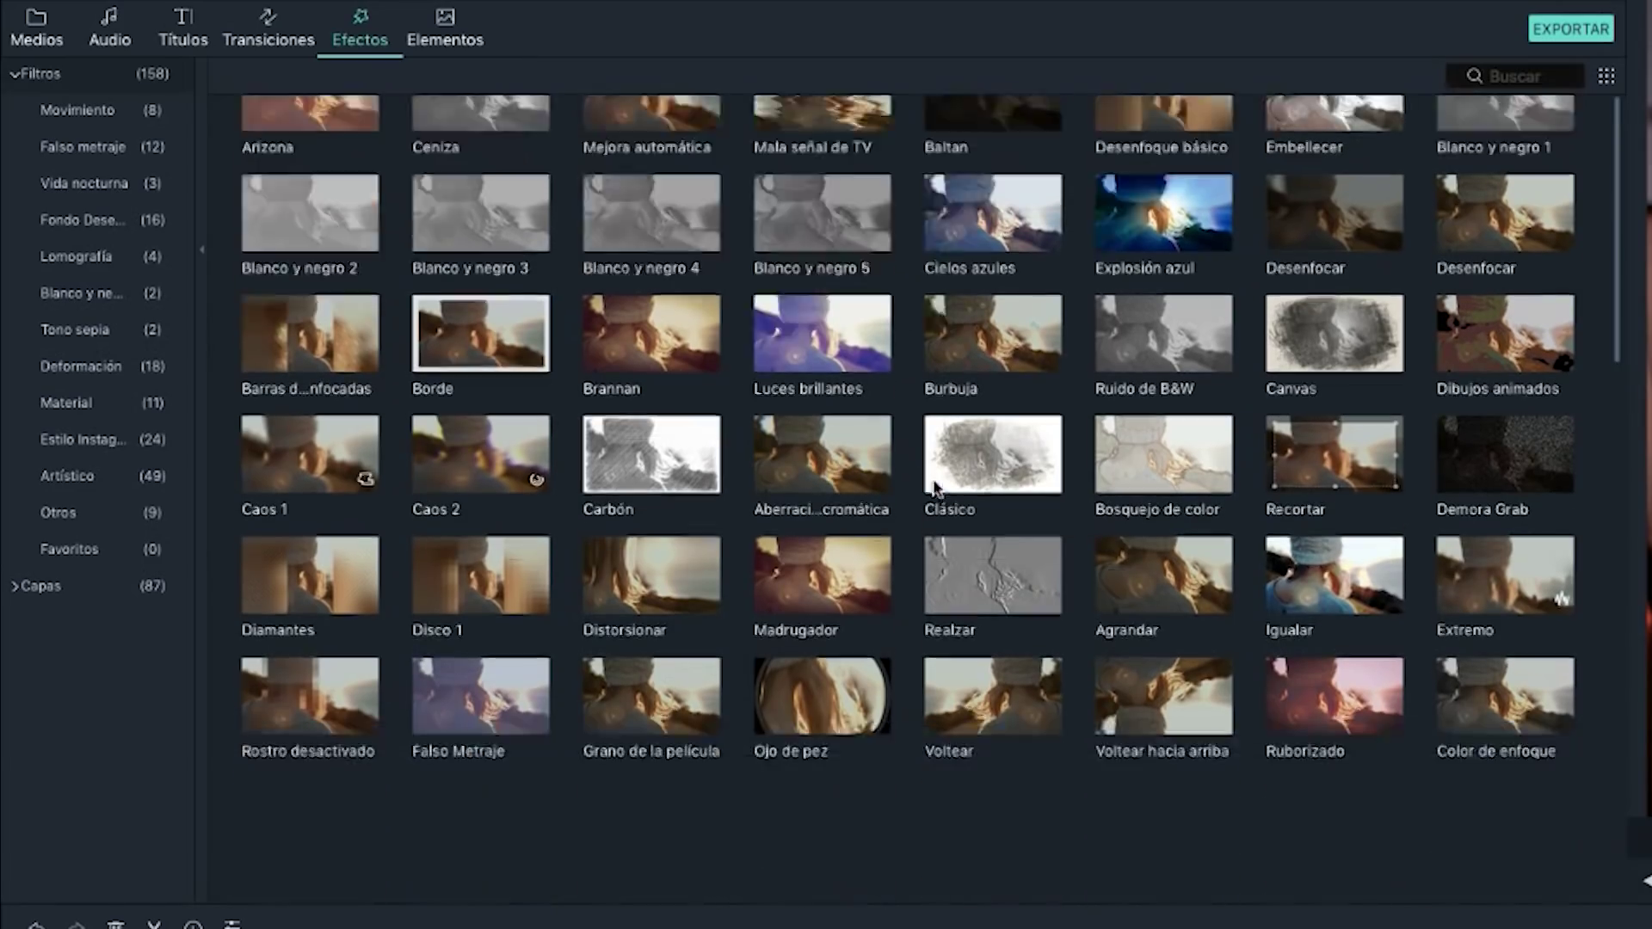
{"action": "scroll", "coordinate": [927, 493], "scroll_direction": "down", "scroll_amount": 4}
{"action": "scroll", "coordinate": [929, 482], "scroll_direction": "down", "scroll_amount": 5}
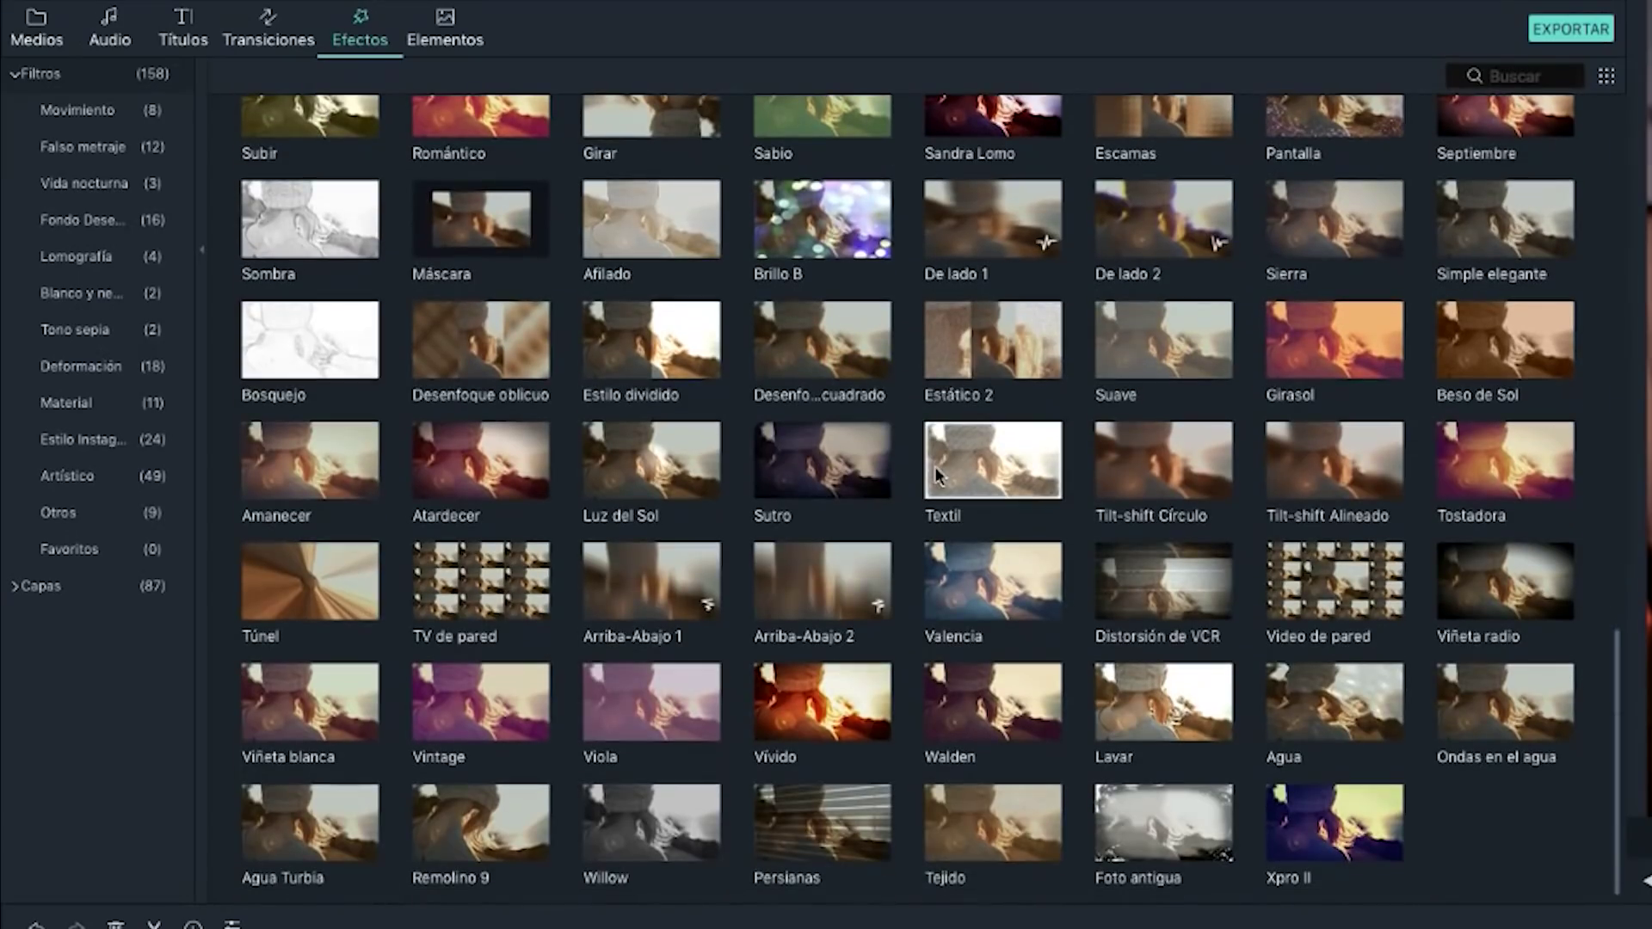
{"action": "scroll", "coordinate": [938, 473], "scroll_direction": "down", "scroll_amount": 1}
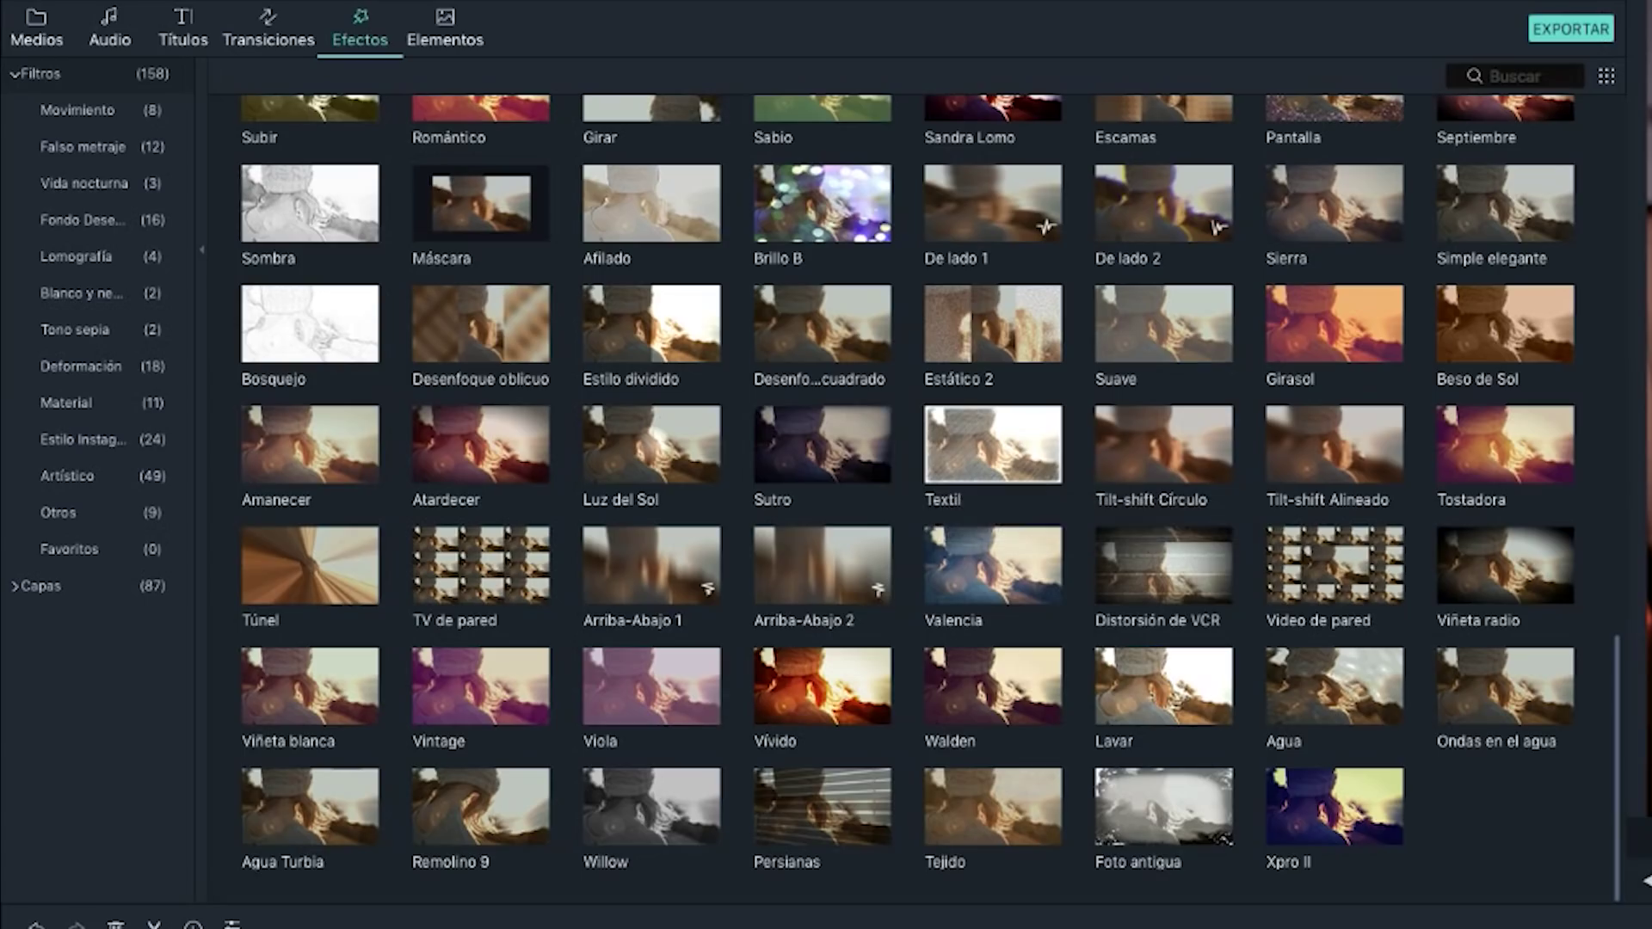
Show the Movimiento motion filters, glancing at Falso metraje, and preview De lado 2.
{"action": "left_click", "coordinate": [77, 110]}
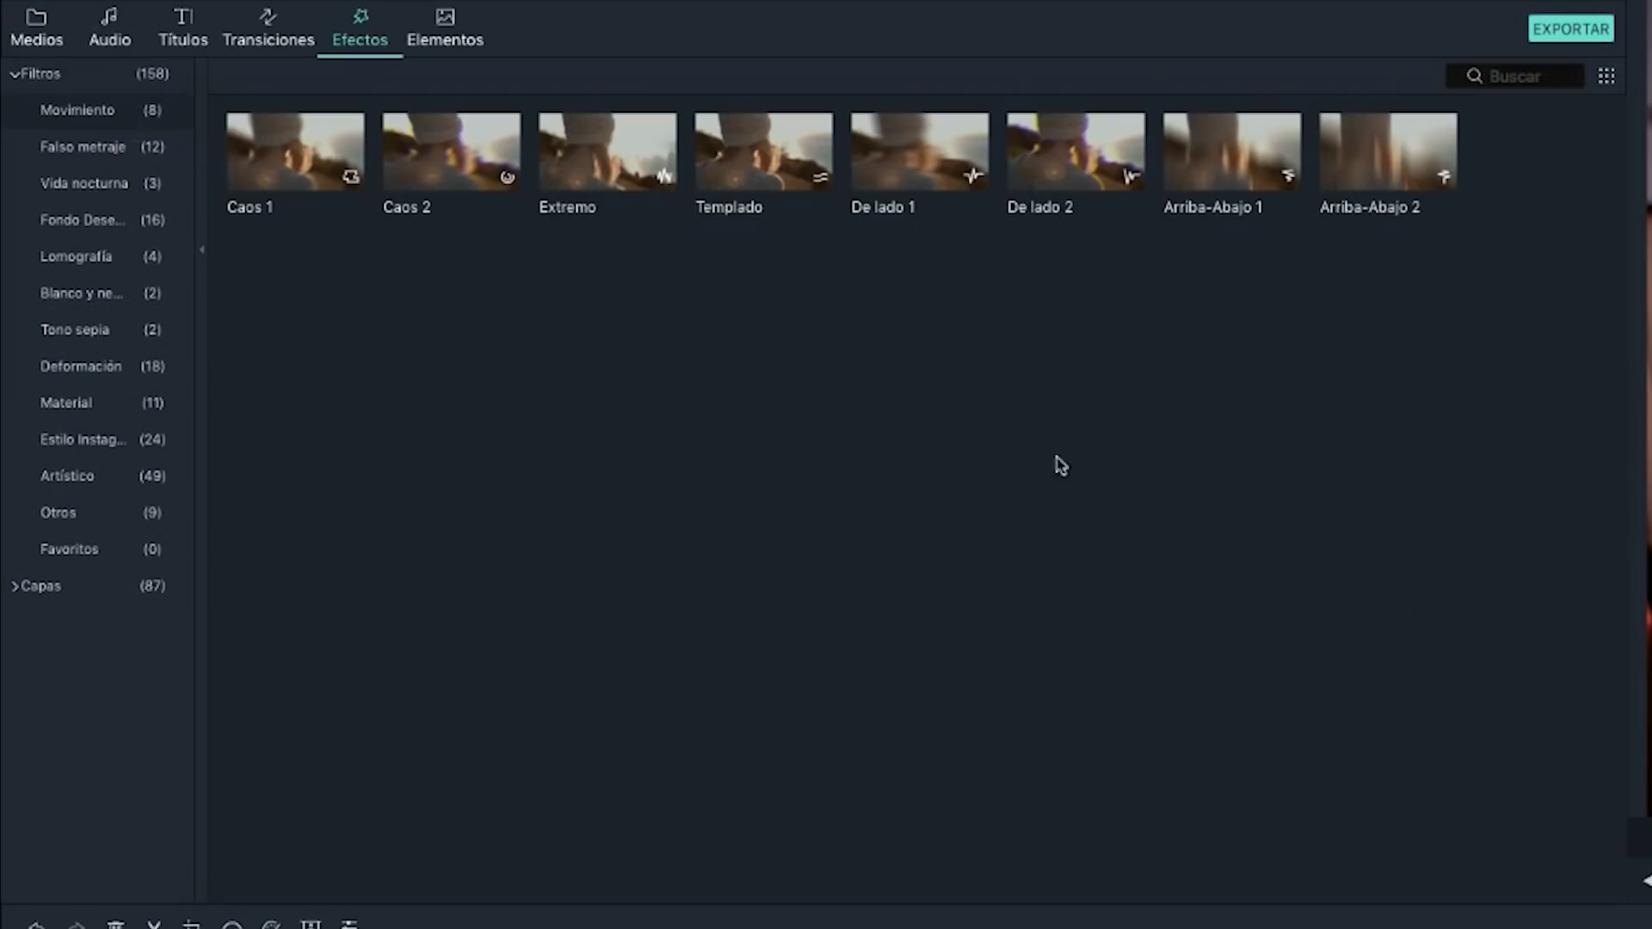
{"action": "left_click", "coordinate": [93, 148]}
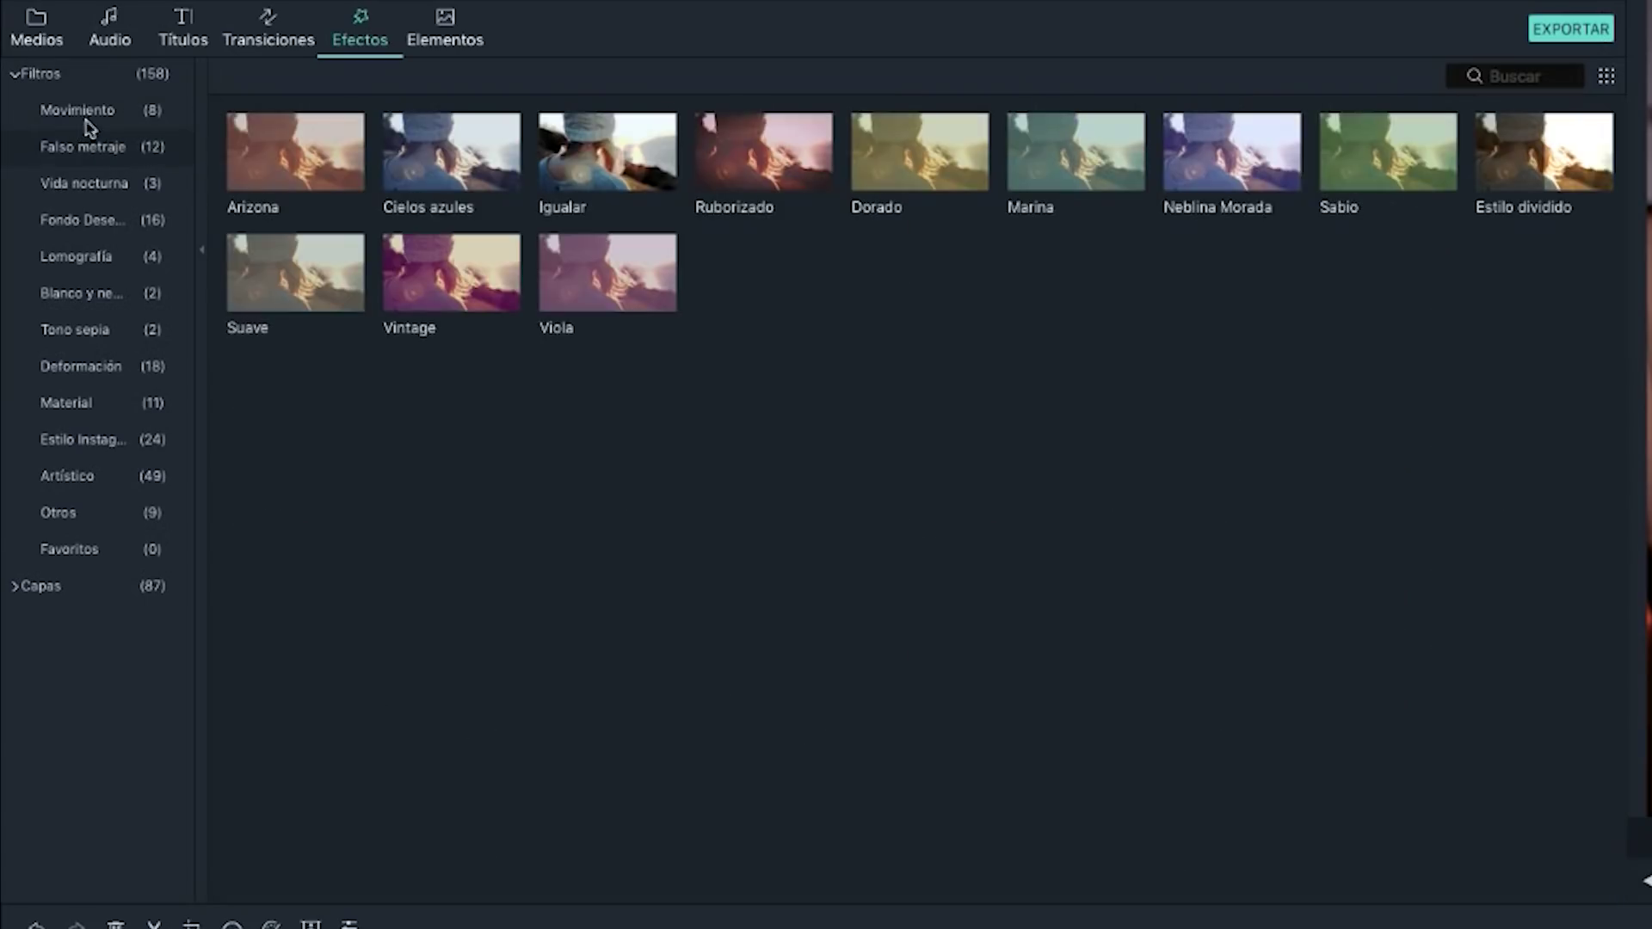
{"action": "left_click", "coordinate": [88, 113]}
{"action": "left_click", "coordinate": [1098, 172]}
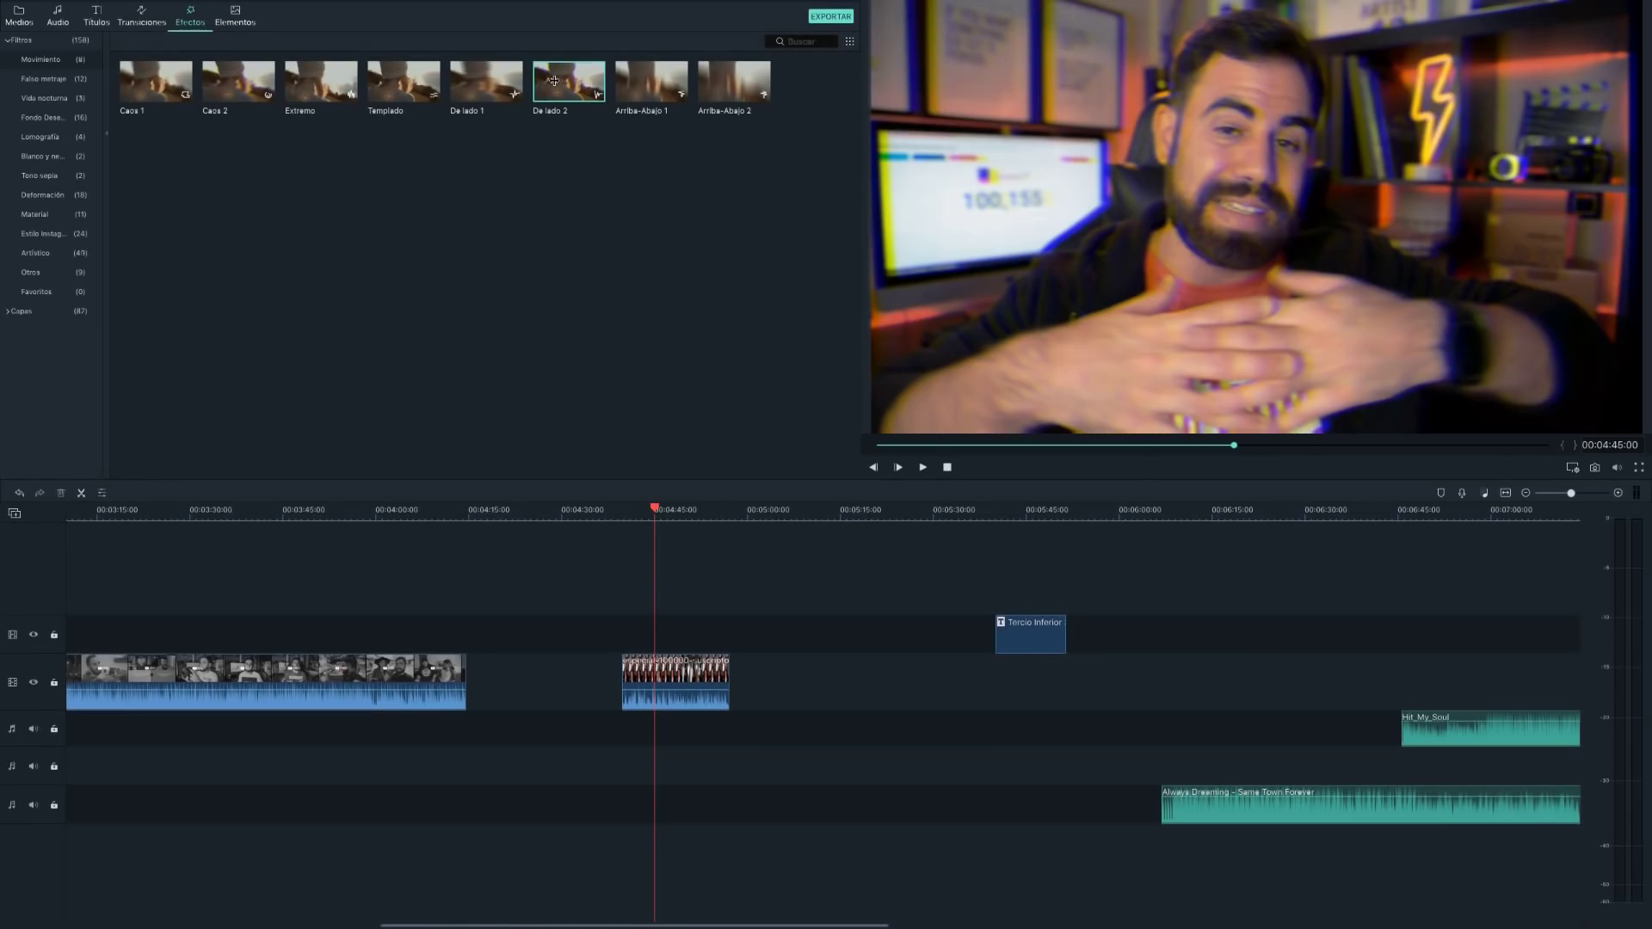
Drop De lado 2 over the clip at the playhead, review it from 00:04:40:15, then pick Sierra.
{"action": "left_click_drag", "start_coordinate": [626, 294], "coordinate": [662, 633]}
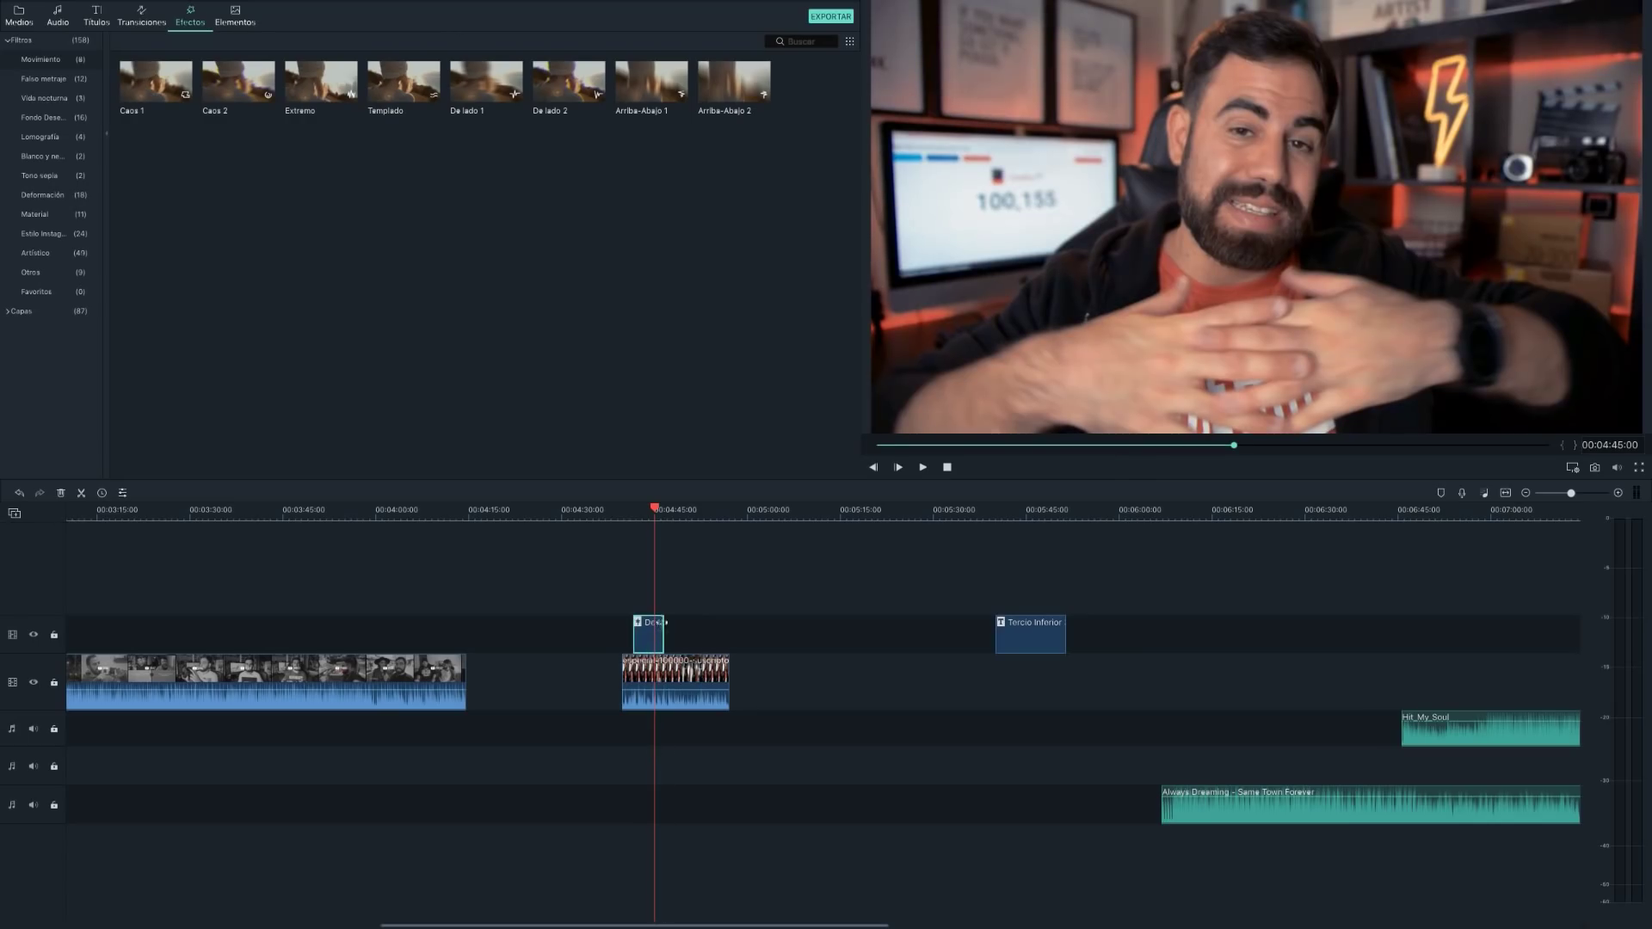
{"action": "left_click", "coordinate": [627, 511]}
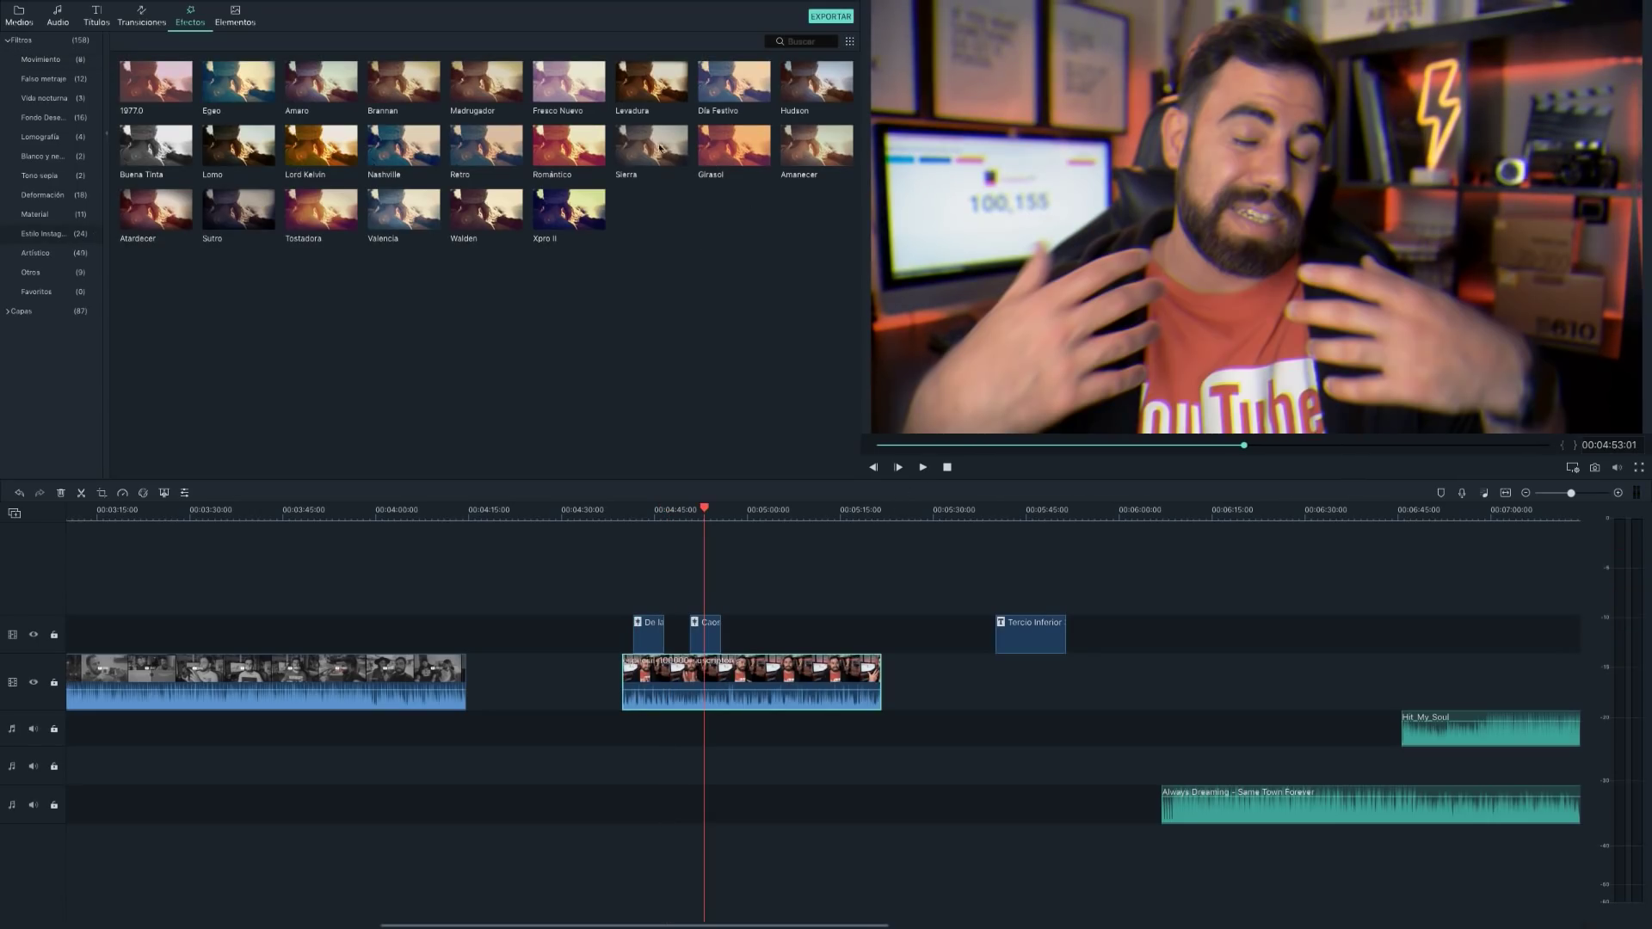
{"action": "left_click", "coordinate": [637, 145]}
Place the Sierra filter over the talking clip and play it back from 00:05:04.
{"action": "left_click_drag", "start_coordinate": [798, 305], "coordinate": [788, 637]}
{"action": "left_click", "coordinate": [773, 510]}
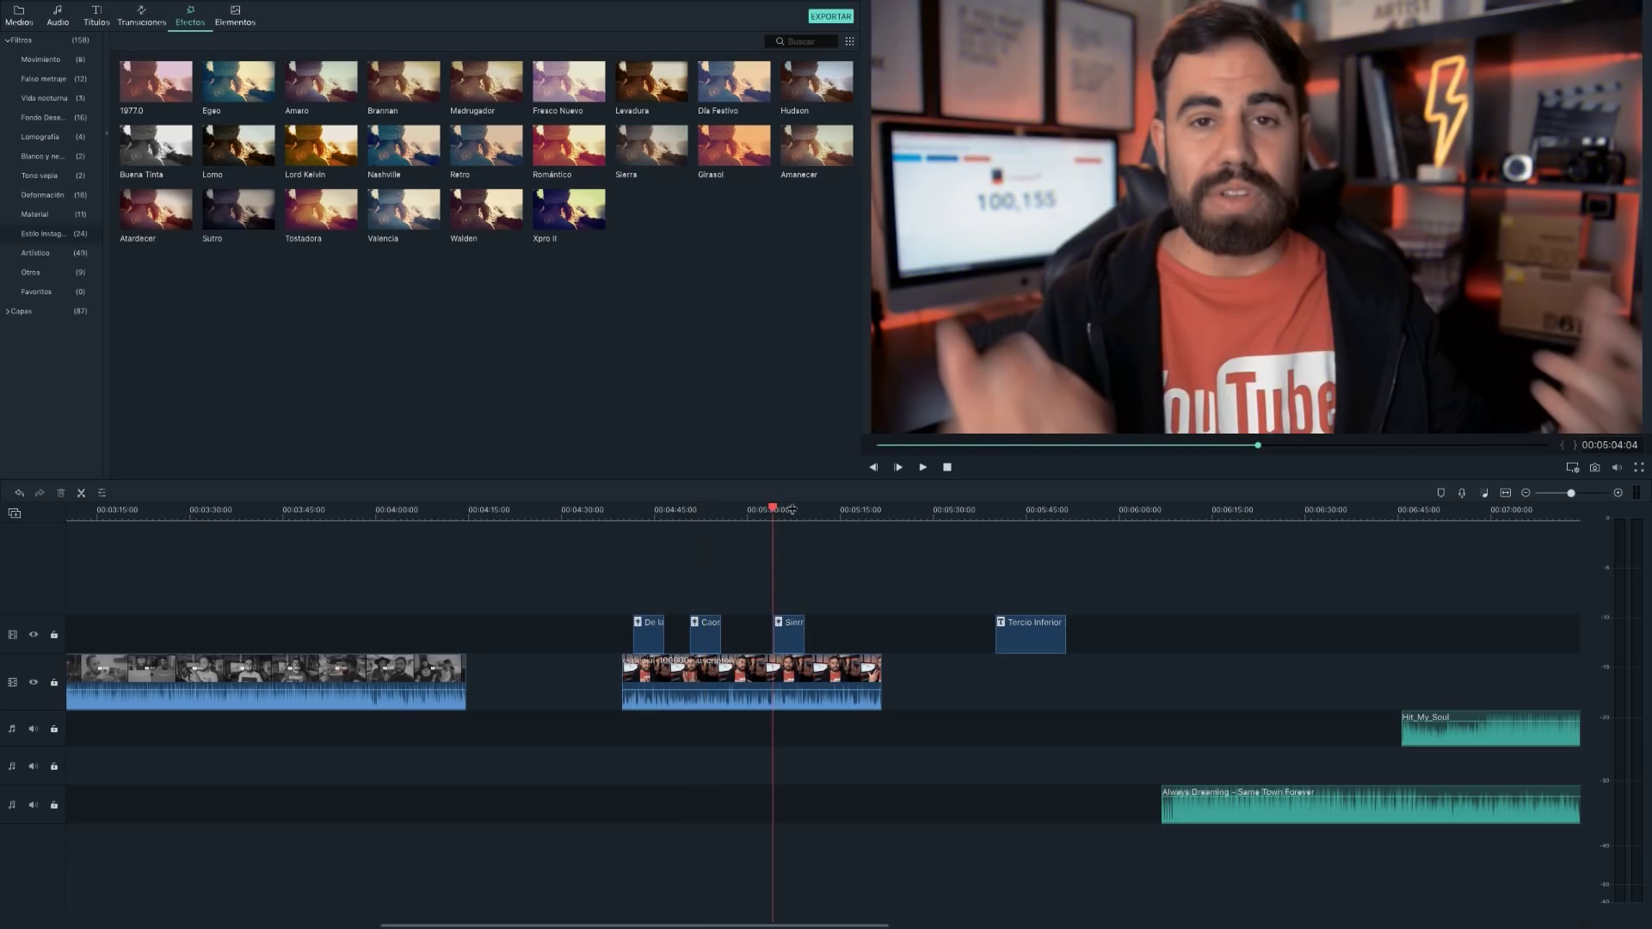
{"action": "left_click", "coordinate": [922, 467]}
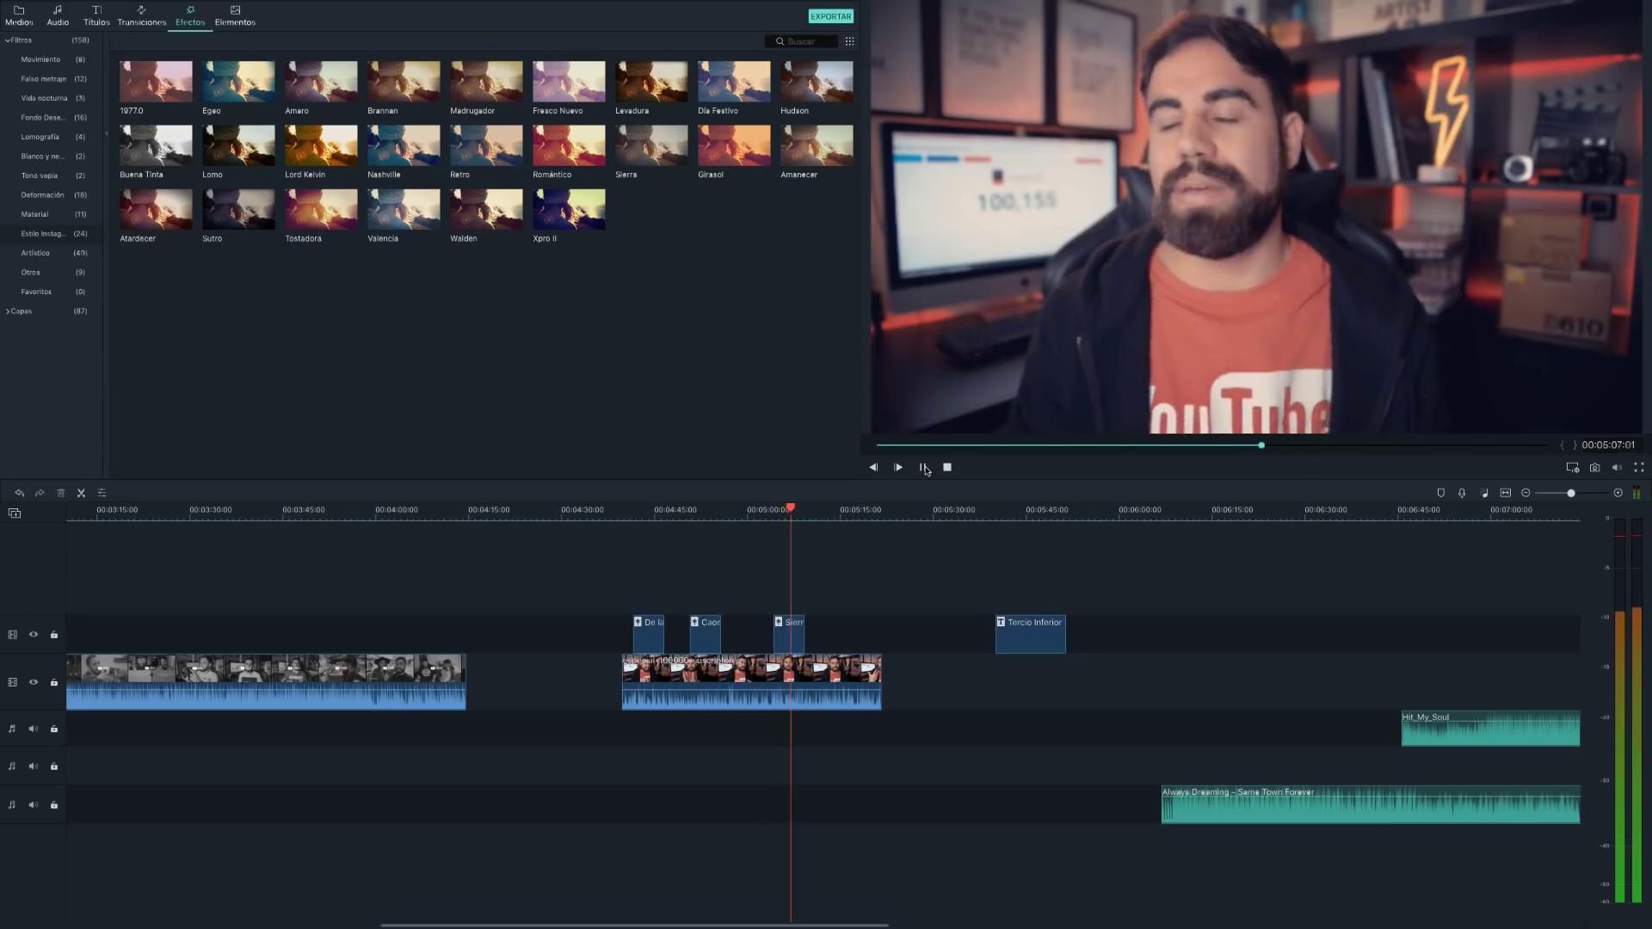
Add the Walden filter after it, play to 00:05:15, and return to 00:05:11:24.
{"action": "mouse_move", "coordinate": [486, 209]}
{"action": "left_mouse_down"}
{"action": "mouse_move", "coordinate": [857, 645]}
{"action": "mouse_move", "coordinate": [832, 644]}
{"action": "left_mouse_up"}
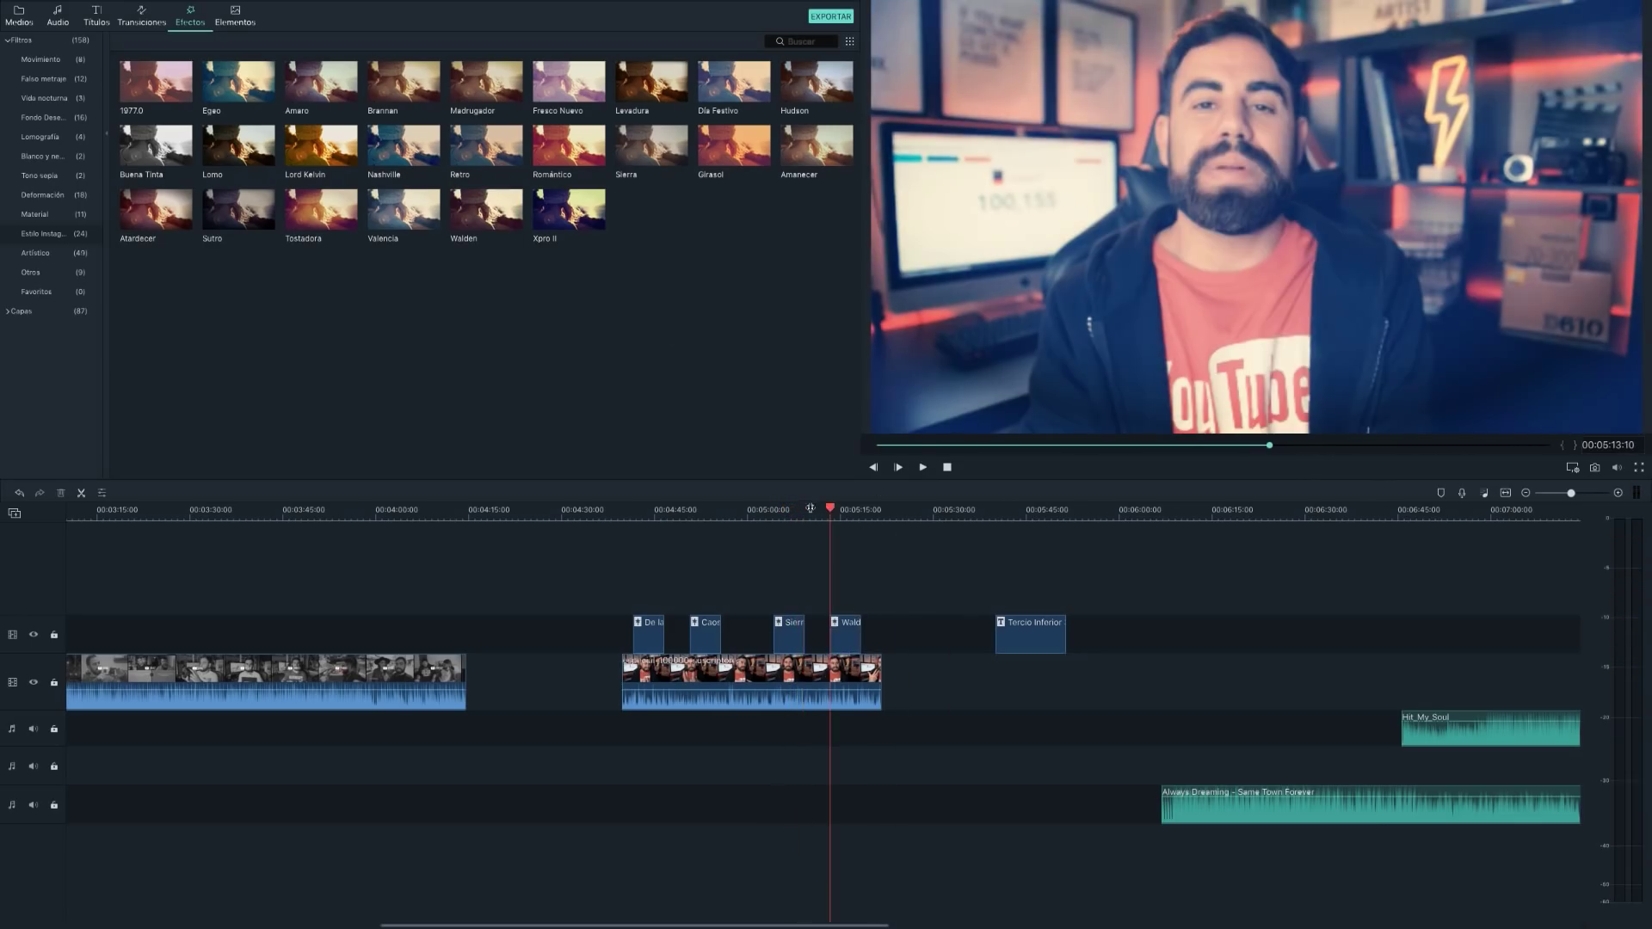
{"action": "left_click", "coordinate": [922, 467]}
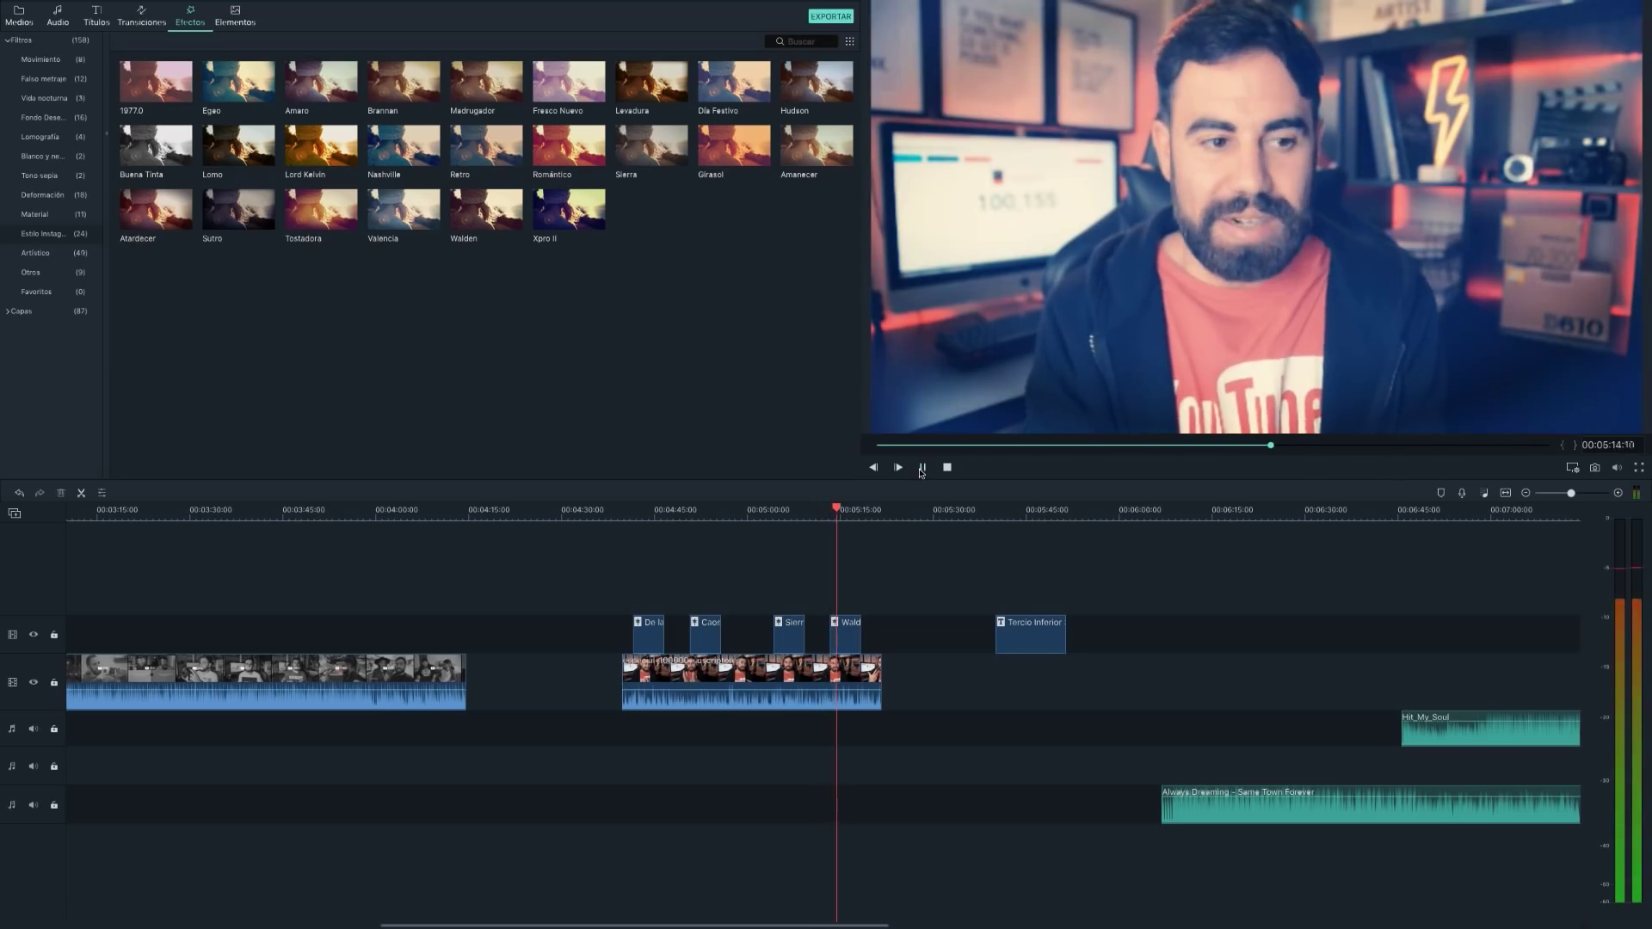
{"action": "left_click", "coordinate": [922, 467]}
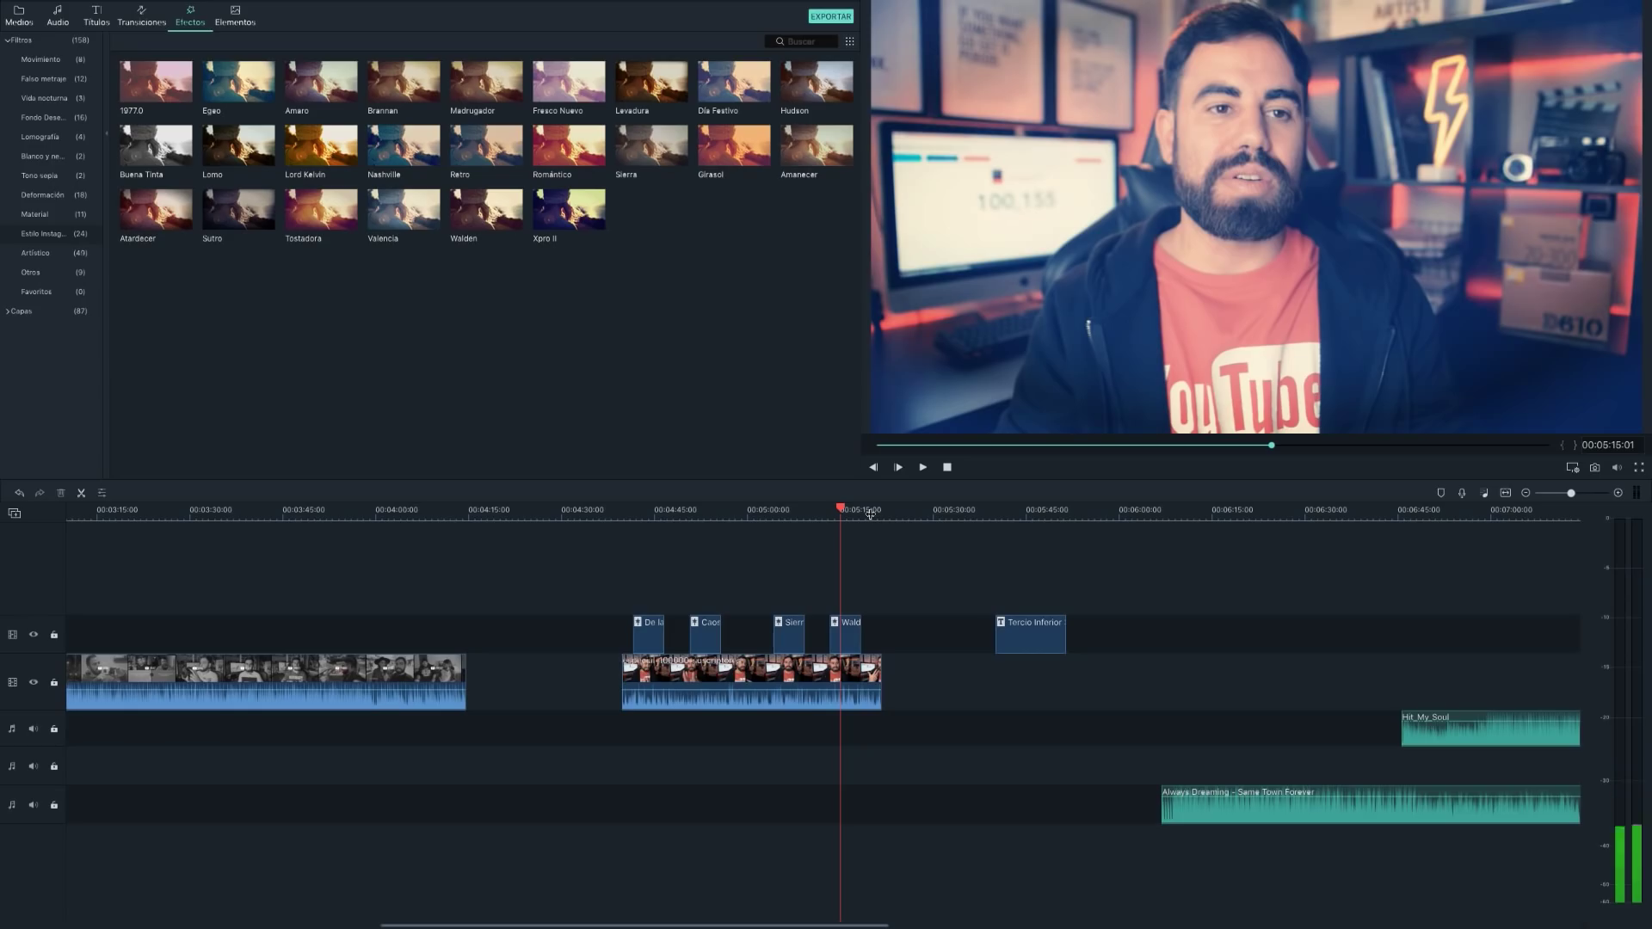
{"action": "left_click", "coordinate": [821, 508]}
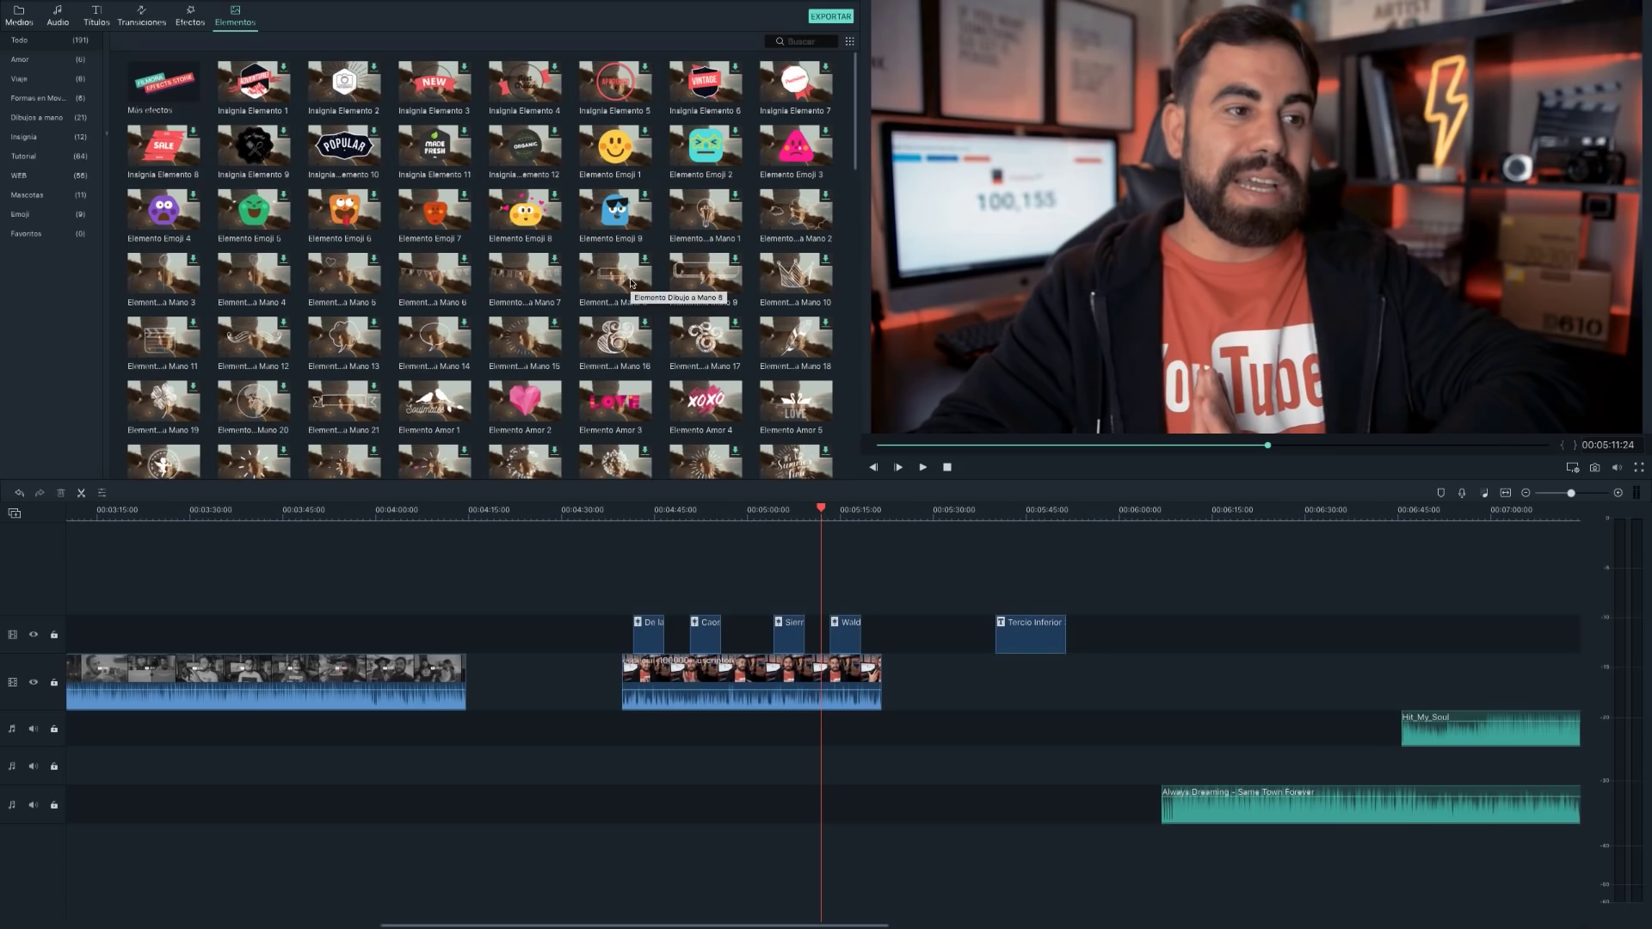
Scroll through the Elementos sticker grid to find the Elemento Amor 4 XOXO sticker.
{"action": "scroll", "coordinate": [575, 349], "scroll_direction": "down", "scroll_amount": 3}
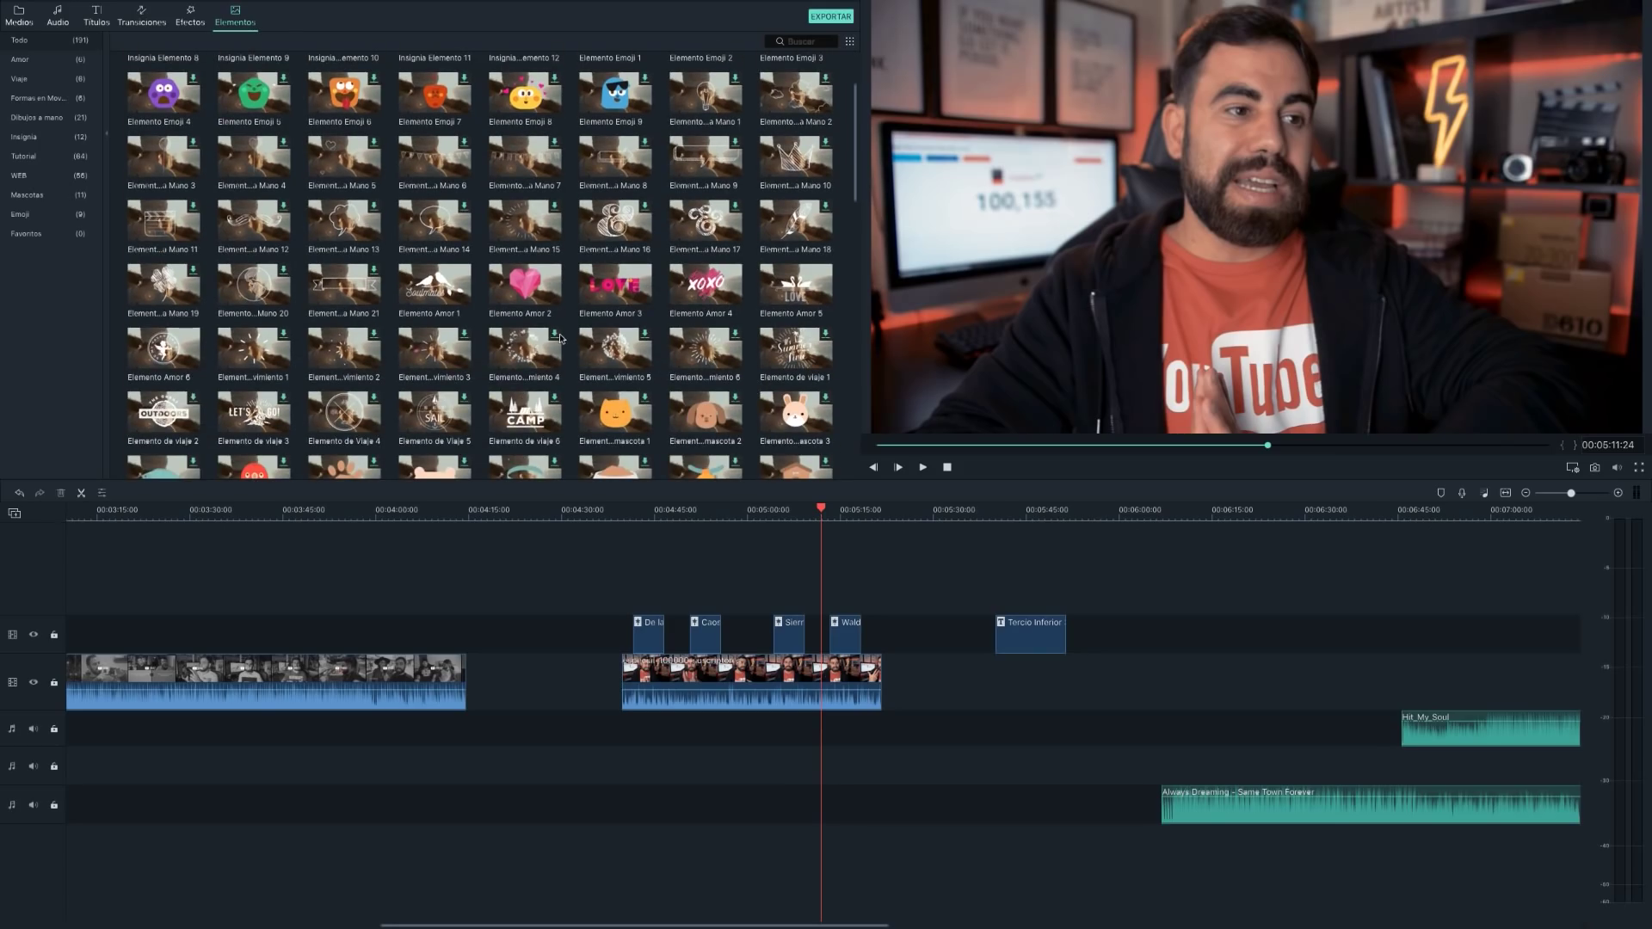
{"action": "scroll", "coordinate": [635, 346], "scroll_direction": "down", "scroll_amount": 3}
{"action": "scroll", "coordinate": [636, 348], "scroll_direction": "down", "scroll_amount": 3}
{"action": "scroll", "coordinate": [627, 352], "scroll_direction": "down", "scroll_amount": 2}
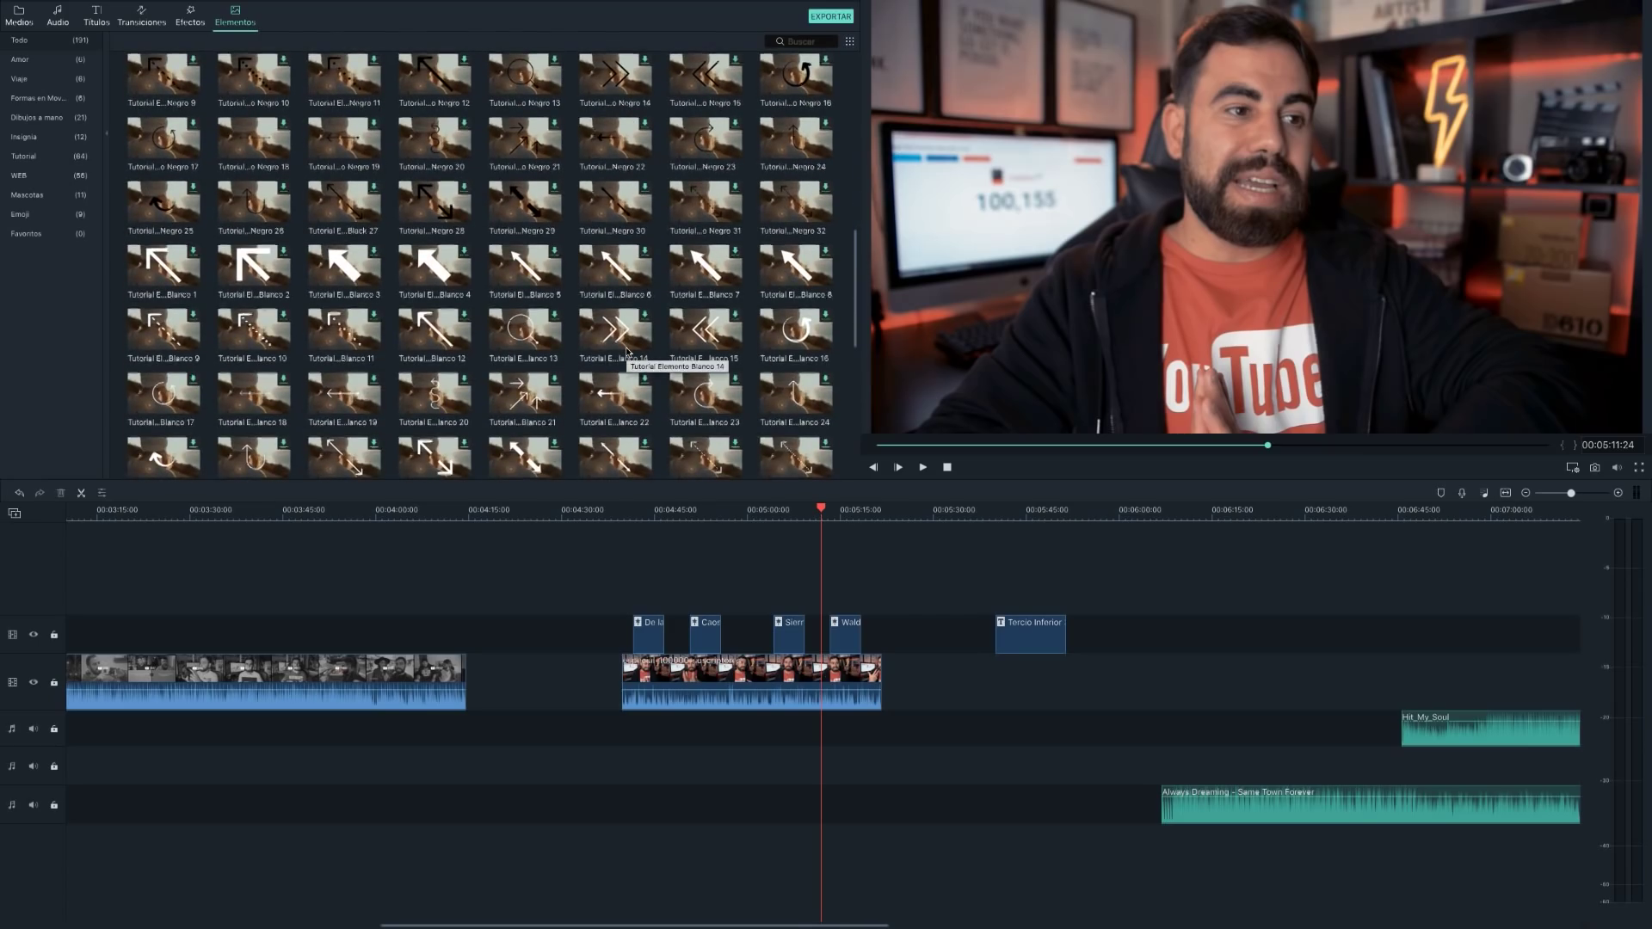
{"action": "scroll", "coordinate": [627, 352], "scroll_direction": "down", "scroll_amount": 3}
{"action": "scroll", "coordinate": [626, 353], "scroll_direction": "down", "scroll_amount": 3}
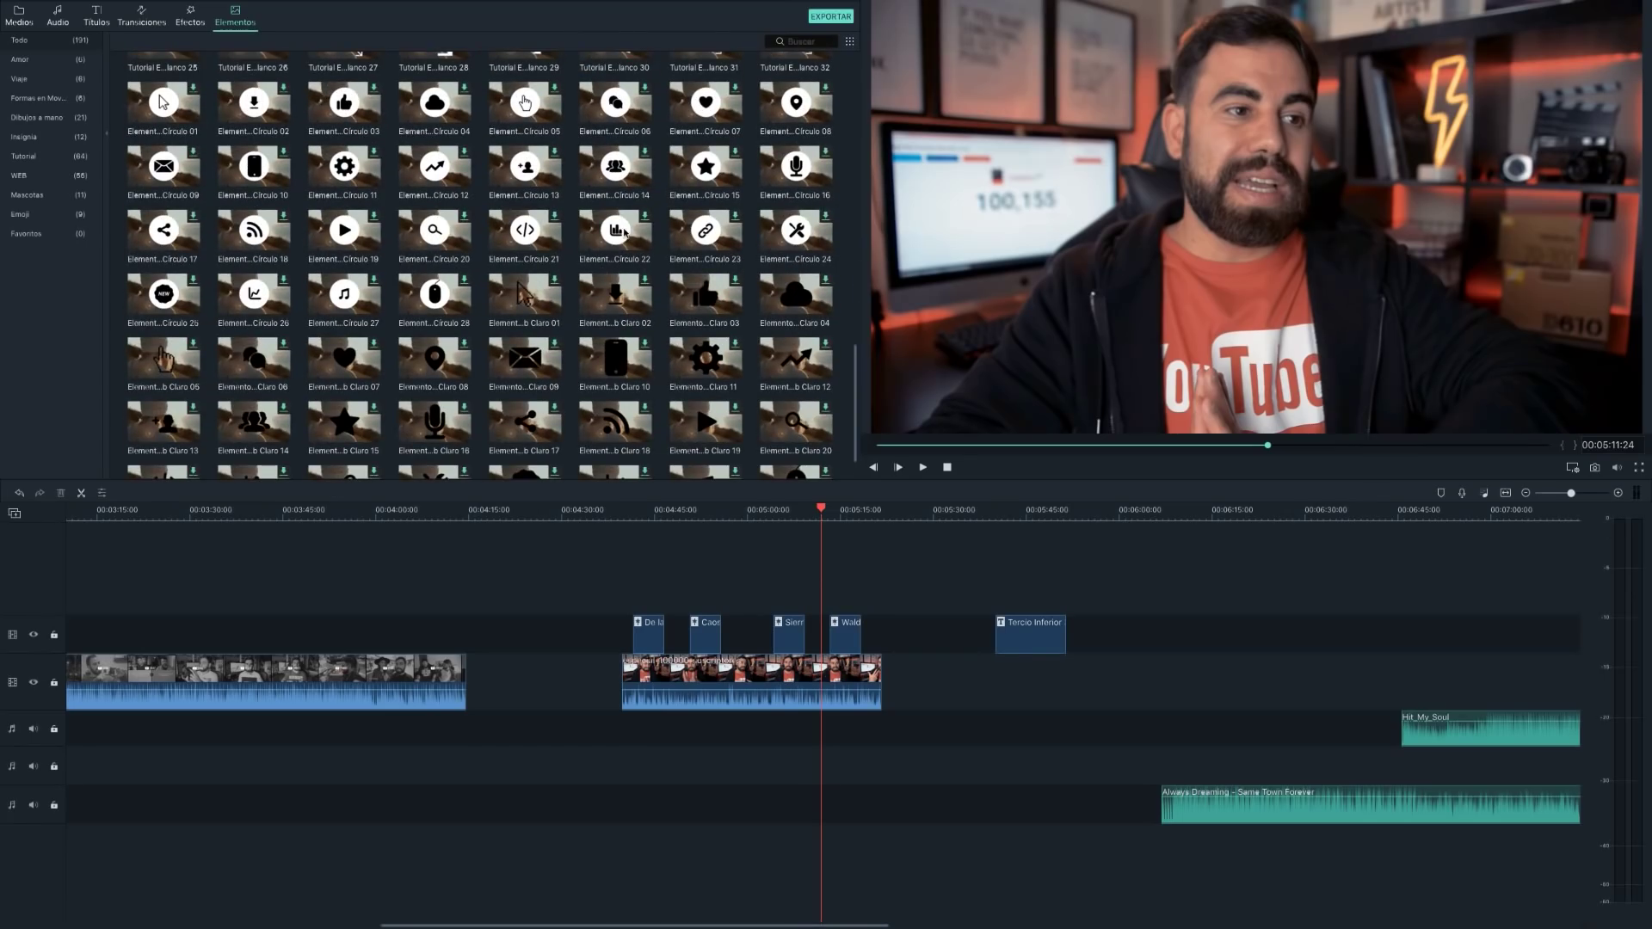
{"action": "scroll", "coordinate": [619, 289], "scroll_direction": "down", "scroll_amount": 1}
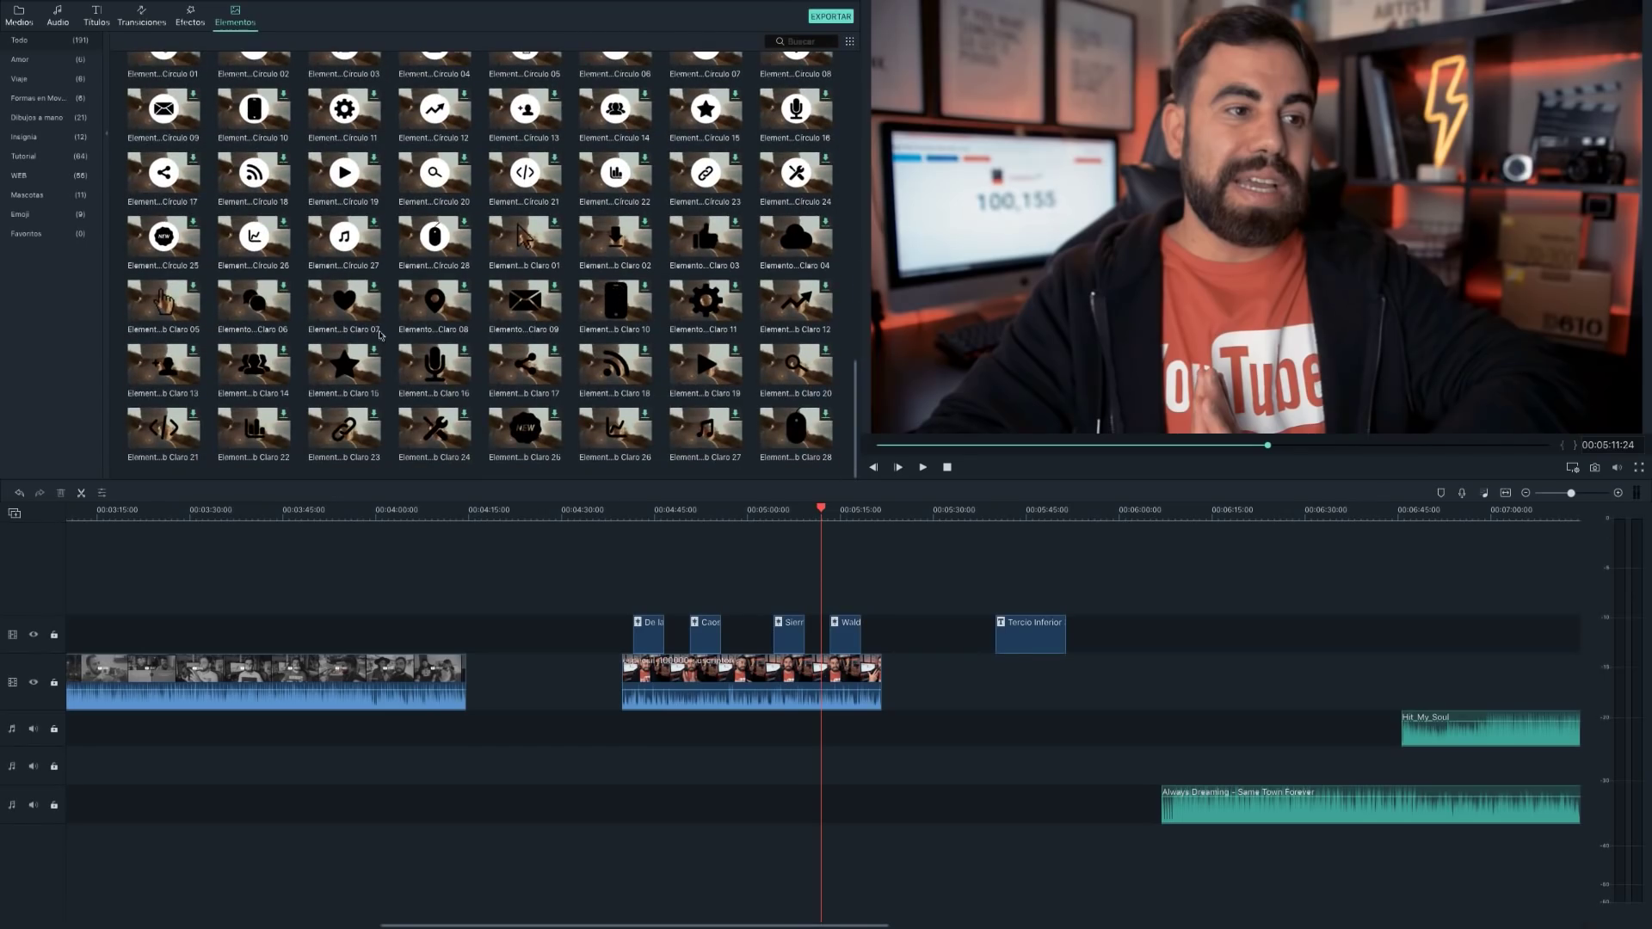
{"action": "scroll", "coordinate": [379, 335], "scroll_direction": "up", "scroll_amount": 3}
{"action": "scroll", "coordinate": [383, 338], "scroll_direction": "up", "scroll_amount": 2}
{"action": "scroll", "coordinate": [387, 343], "scroll_direction": "up", "scroll_amount": 2}
{"action": "scroll", "coordinate": [393, 347], "scroll_direction": "up", "scroll_amount": 2}
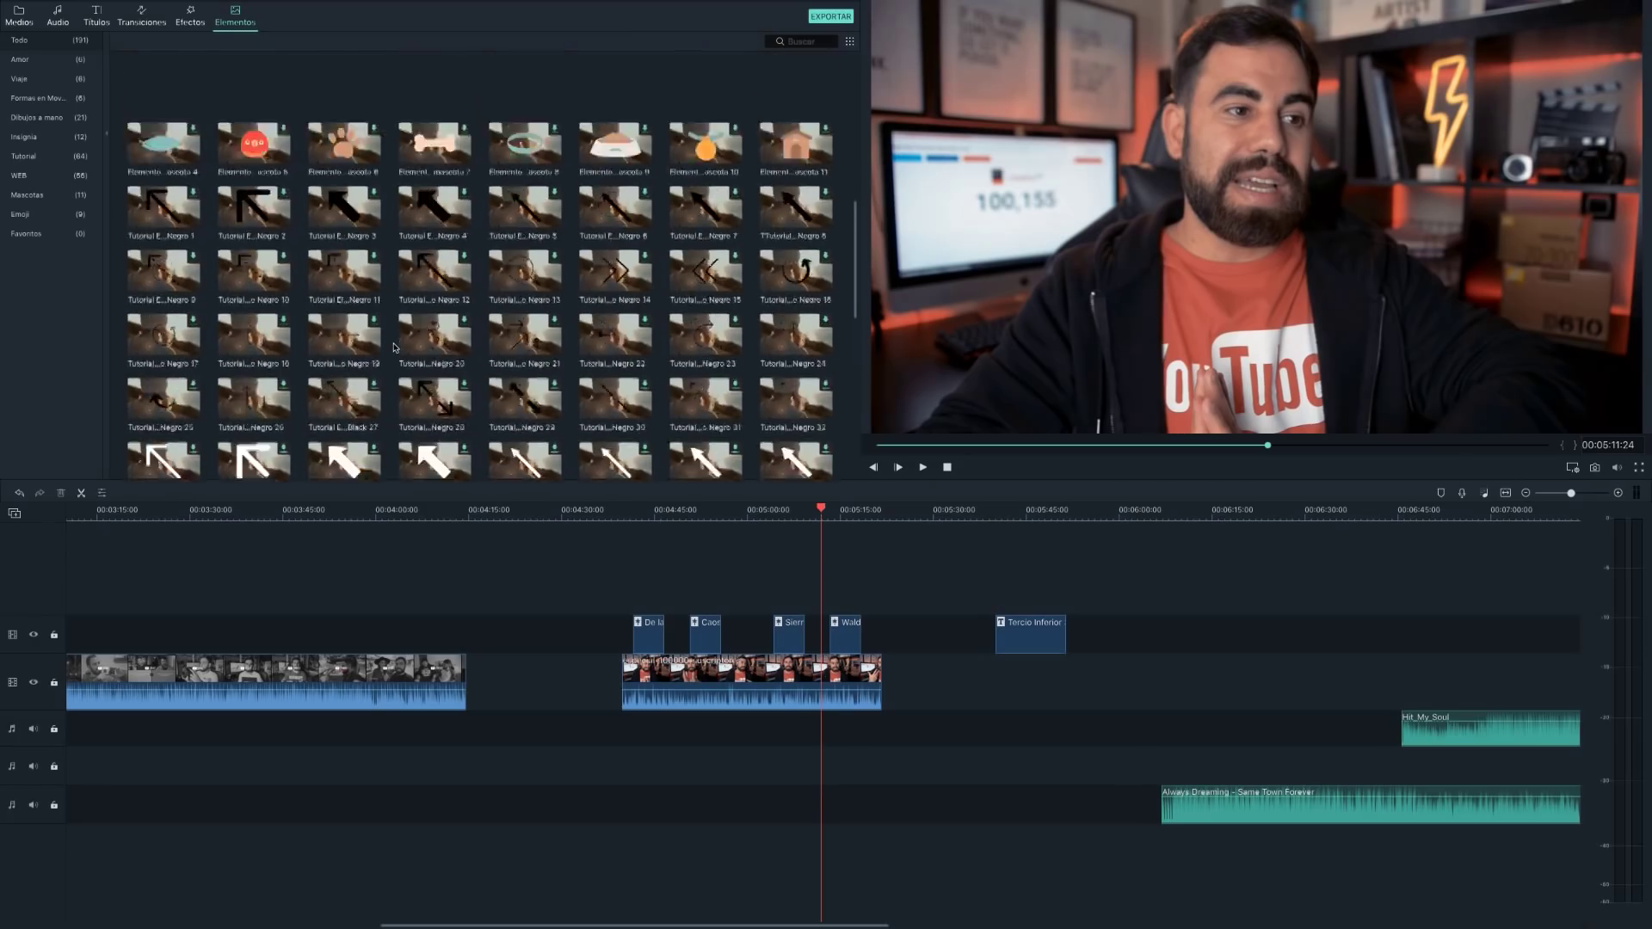
{"action": "scroll", "coordinate": [393, 347], "scroll_direction": "up", "scroll_amount": 3}
Drop the XOXO Elemento Amor 4 sticker on a new top track and play it from 00:05:21:19.
{"action": "left_click_drag", "start_coordinate": [735, 264], "coordinate": [913, 530]}
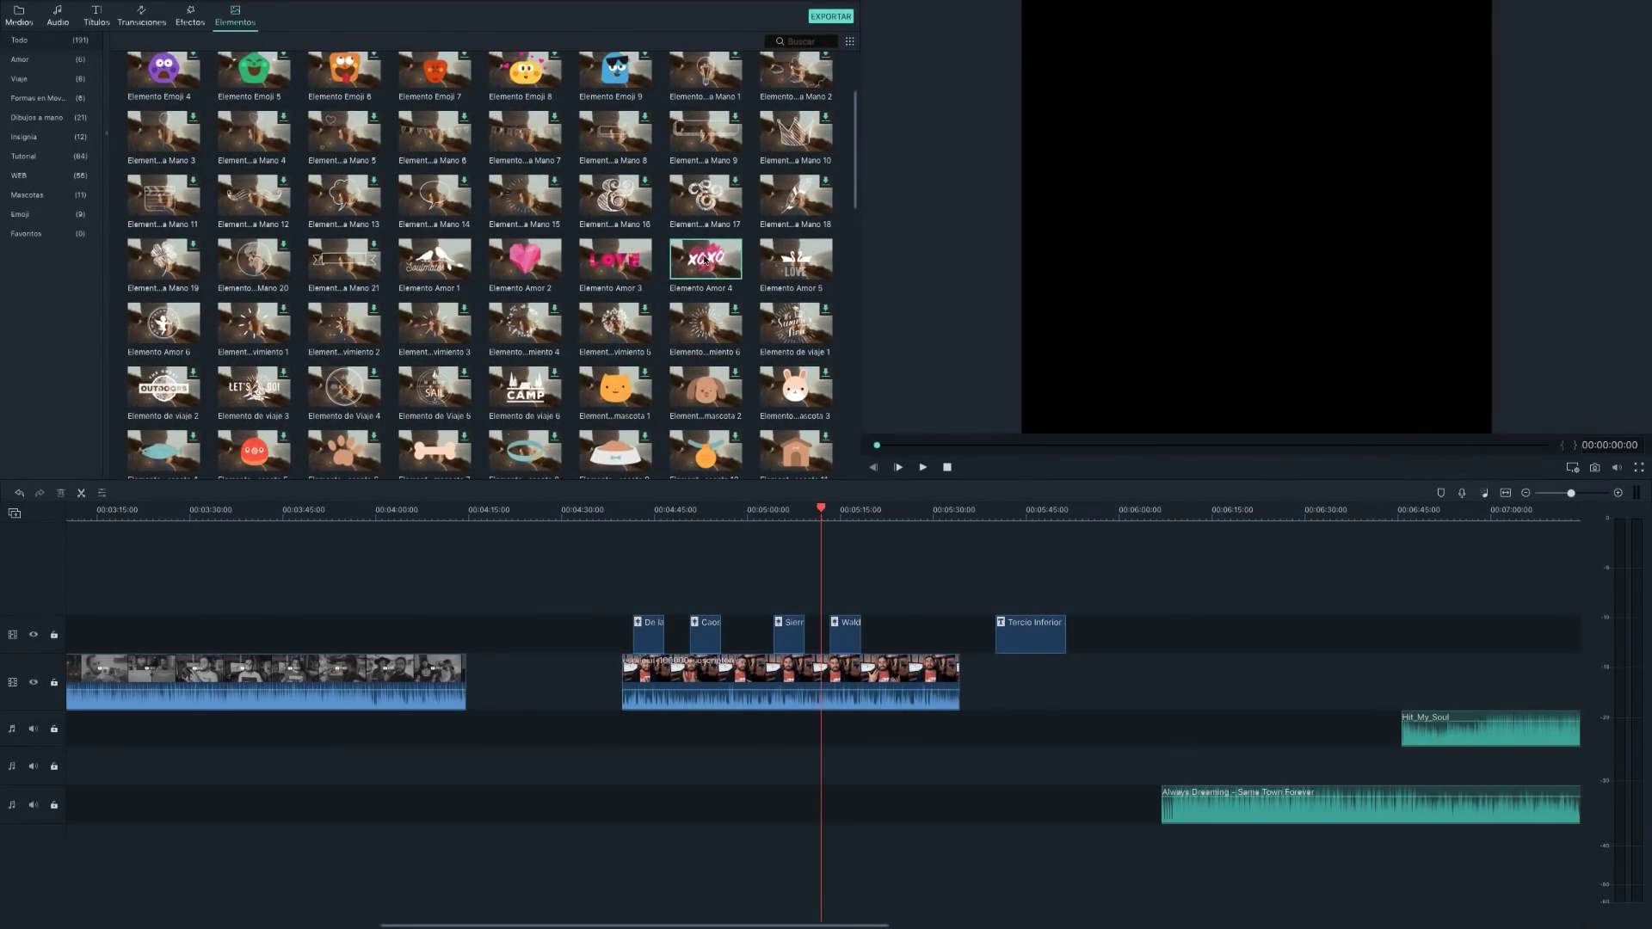
{"action": "left_click_drag", "start_coordinate": [896, 609], "coordinate": [900, 606]}
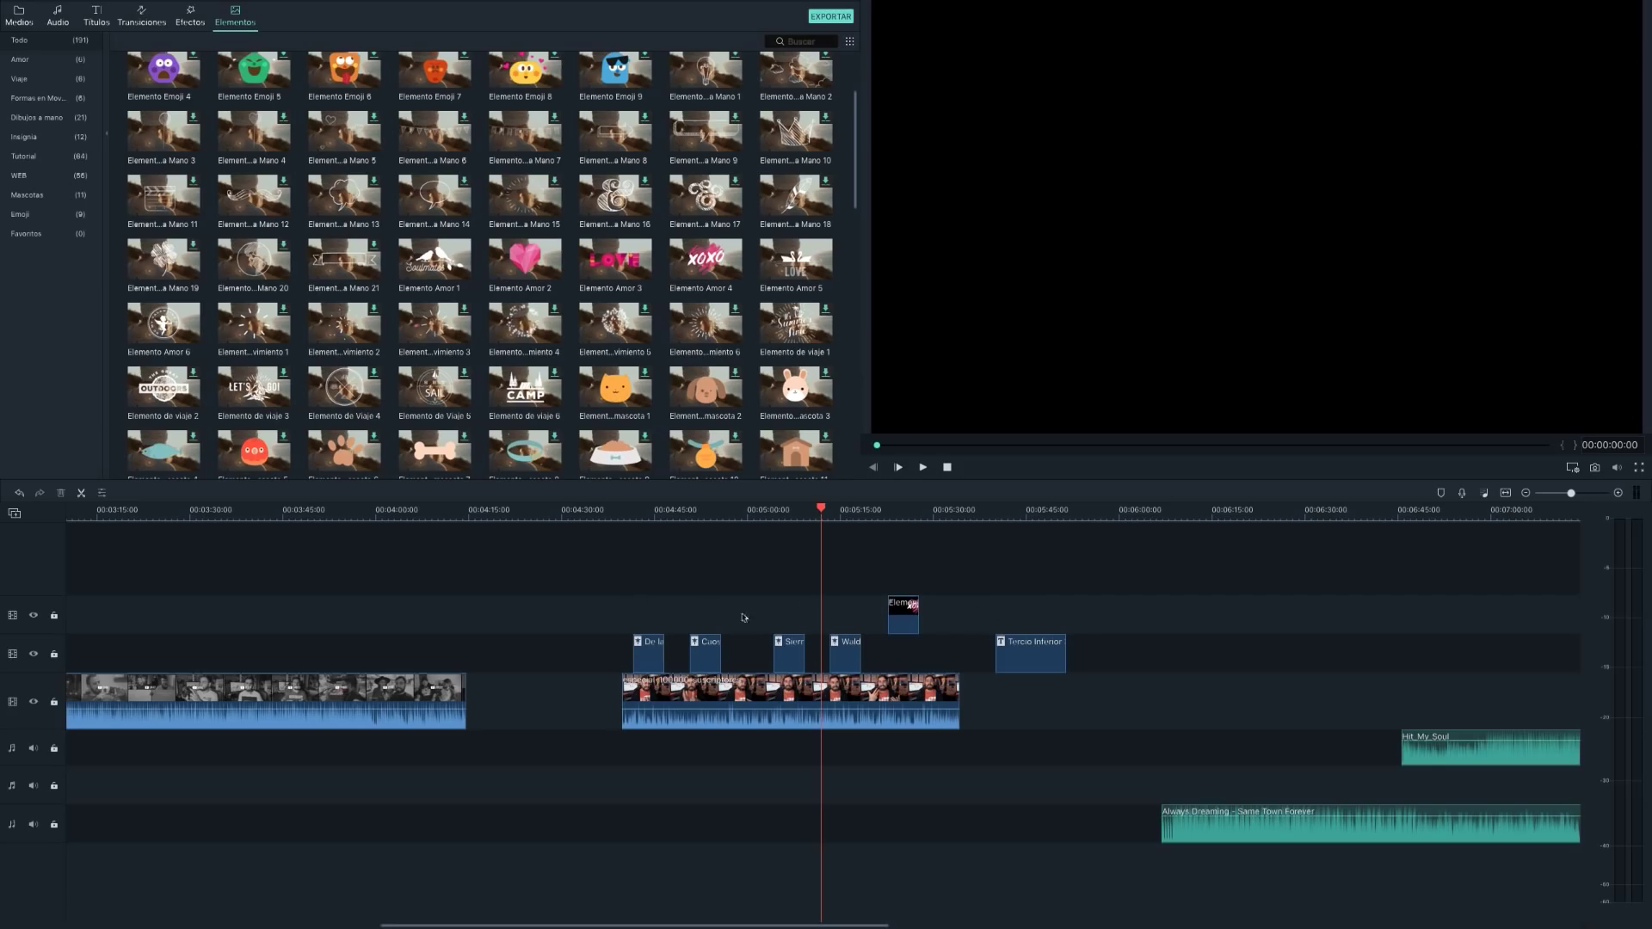
{"action": "left_click", "coordinate": [882, 514]}
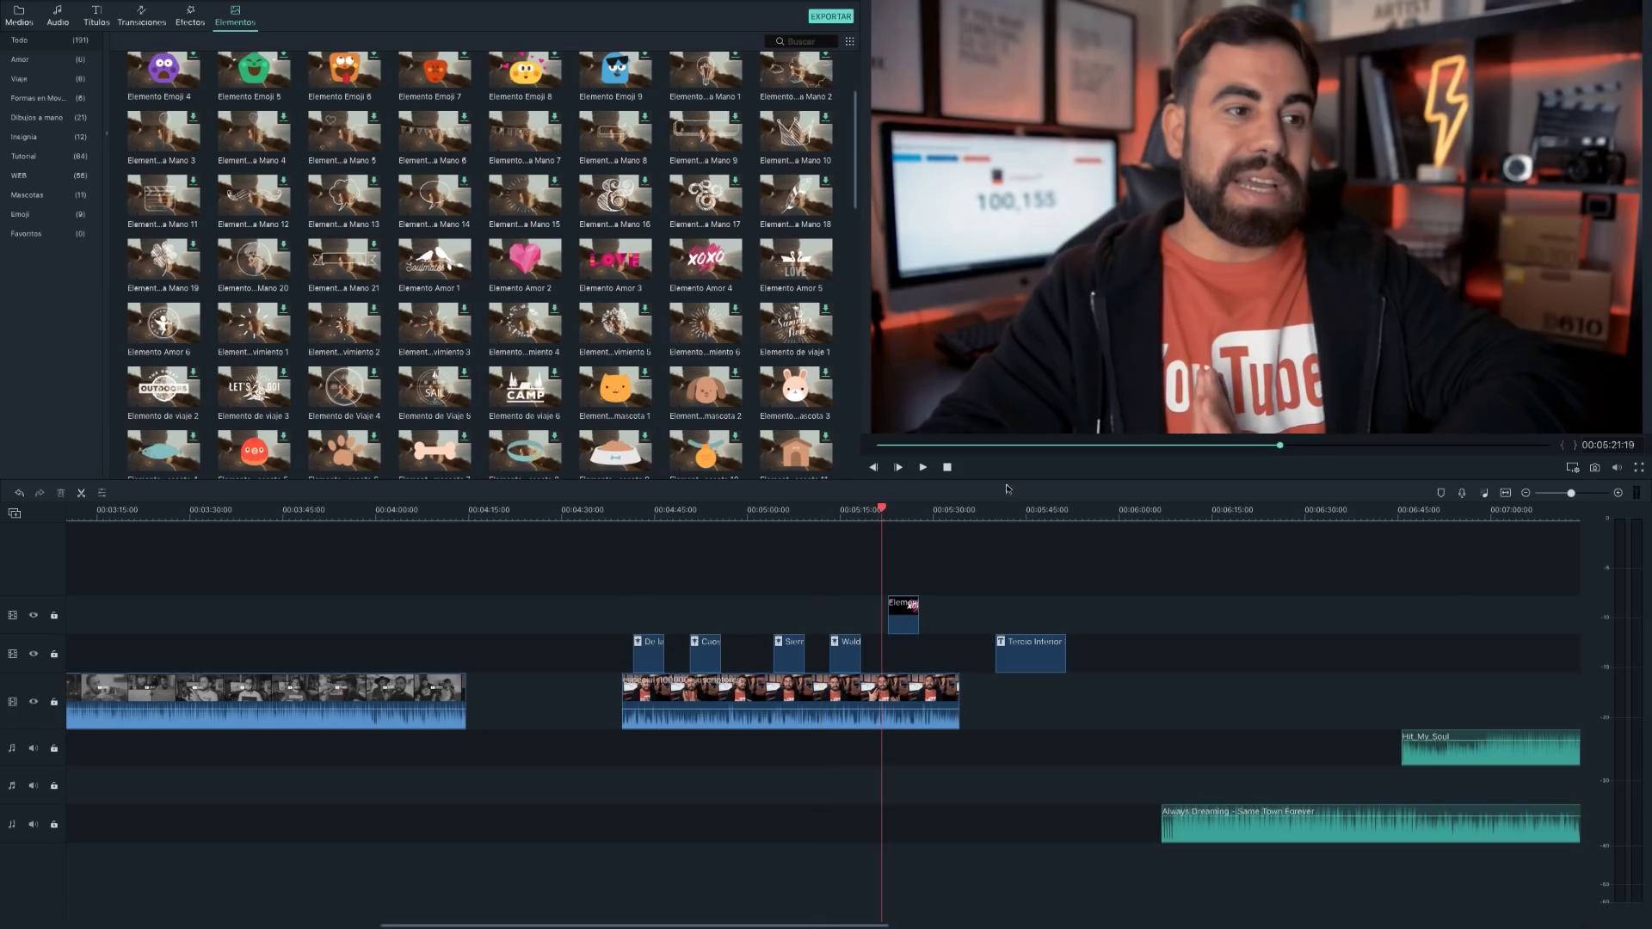
{"action": "left_click", "coordinate": [922, 467]}
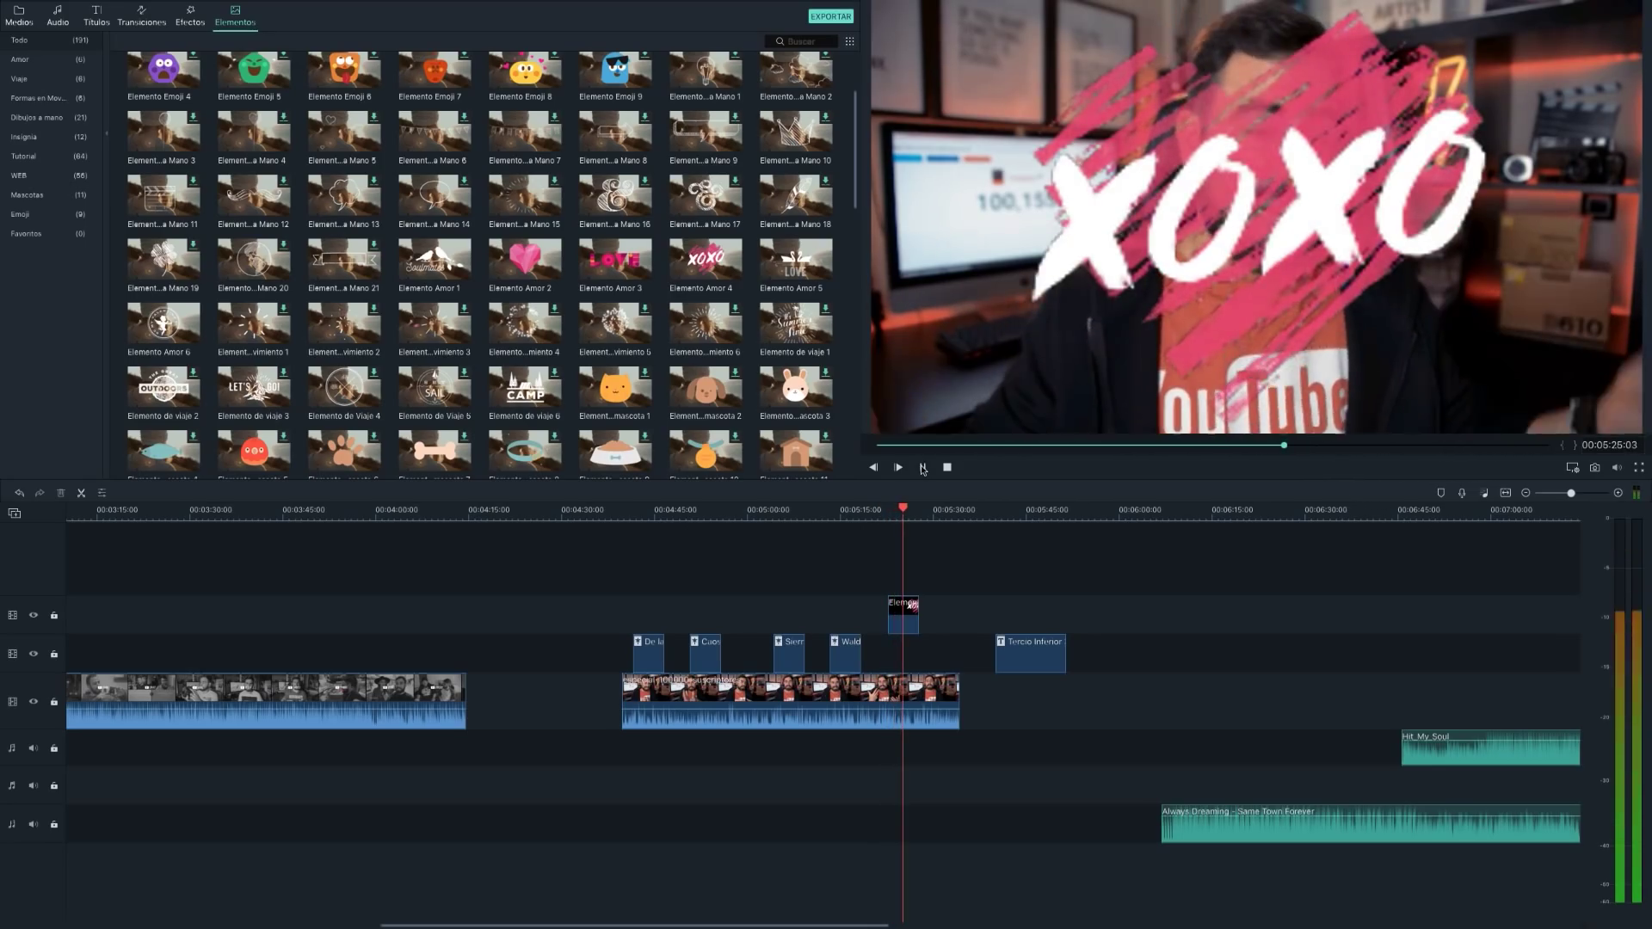
{"action": "left_click", "coordinate": [922, 467]}
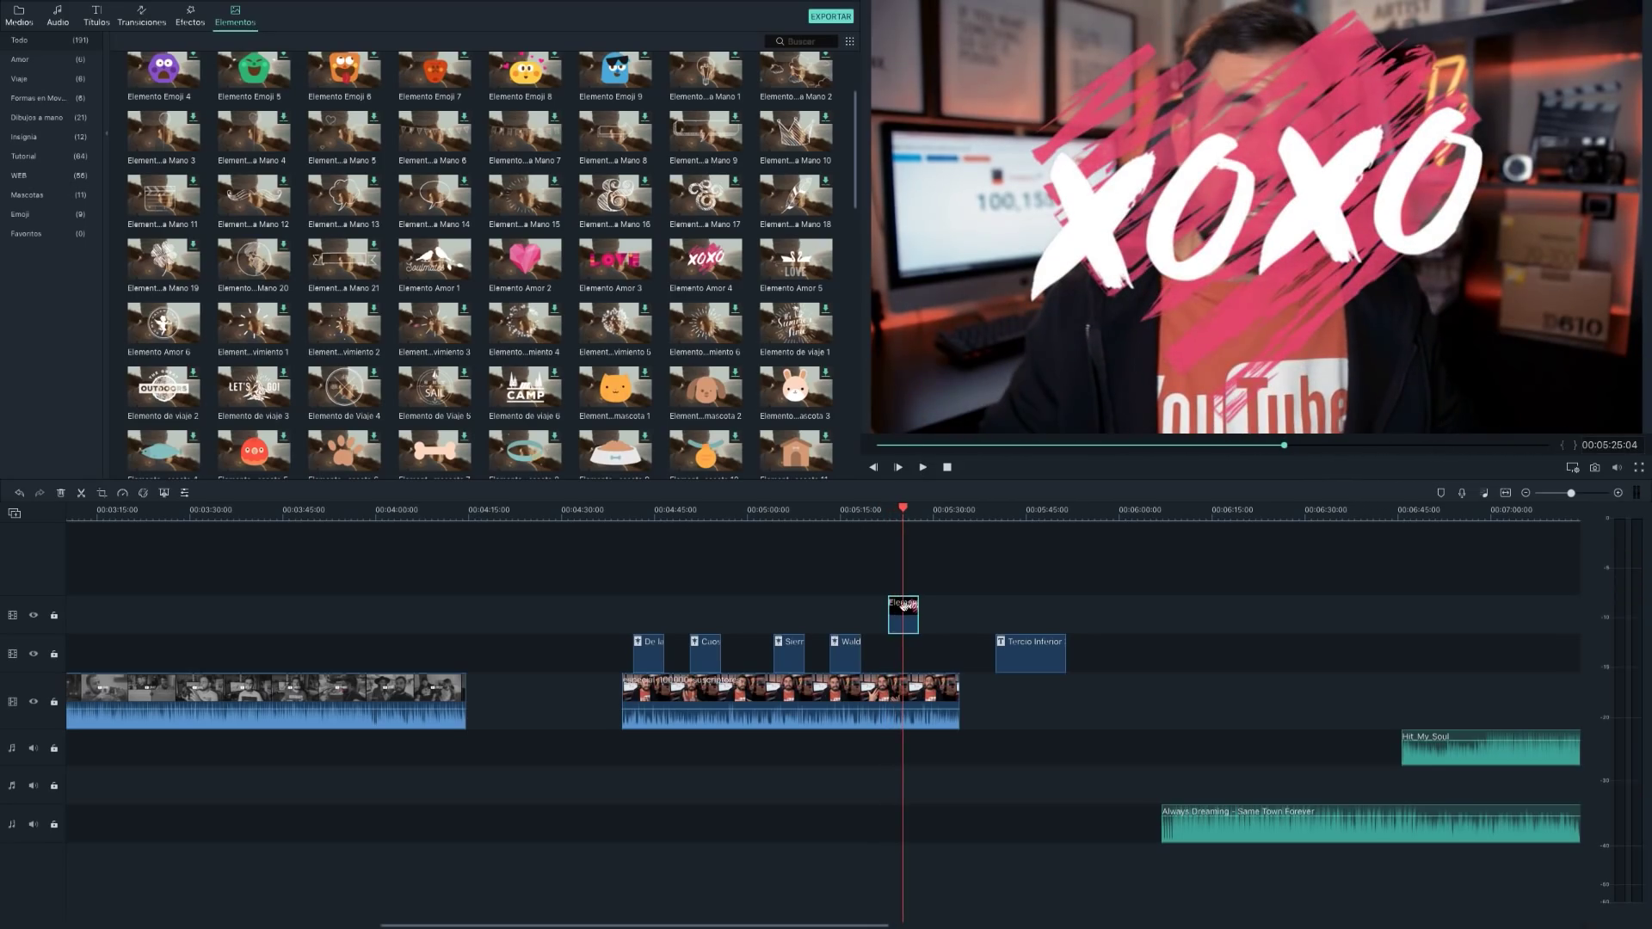
Scale the XOXO sticker to 31.3% and move it up into the upper-left corner.
{"action": "left_click", "coordinate": [185, 494]}
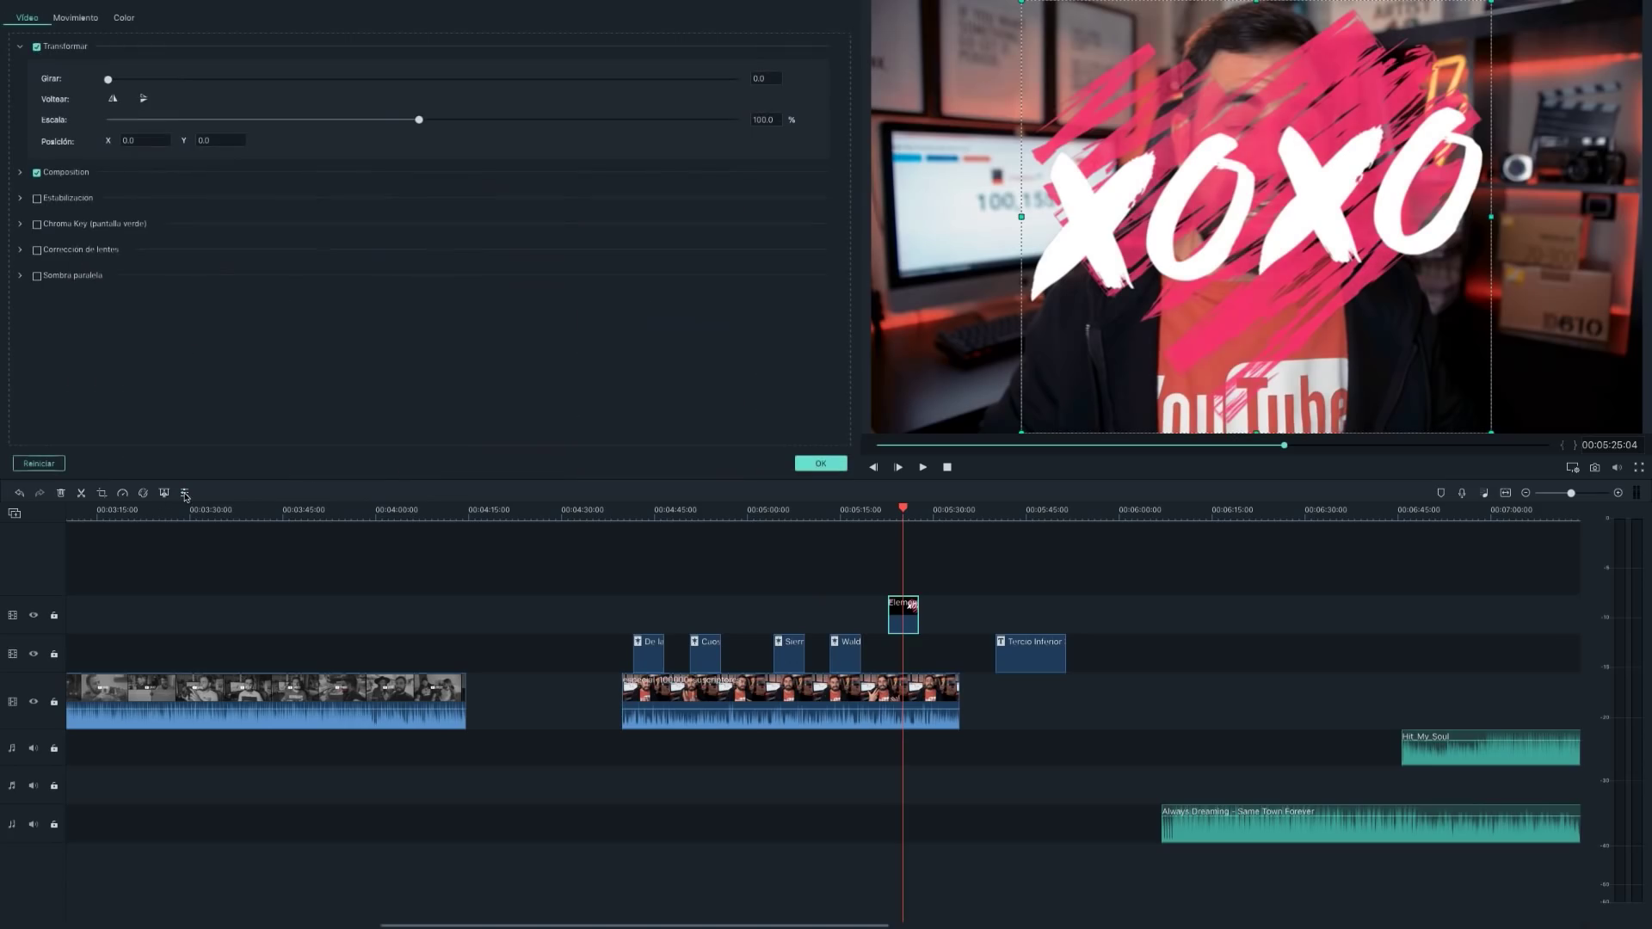
{"action": "left_click_drag", "start_coordinate": [278, 121], "coordinate": [202, 120]}
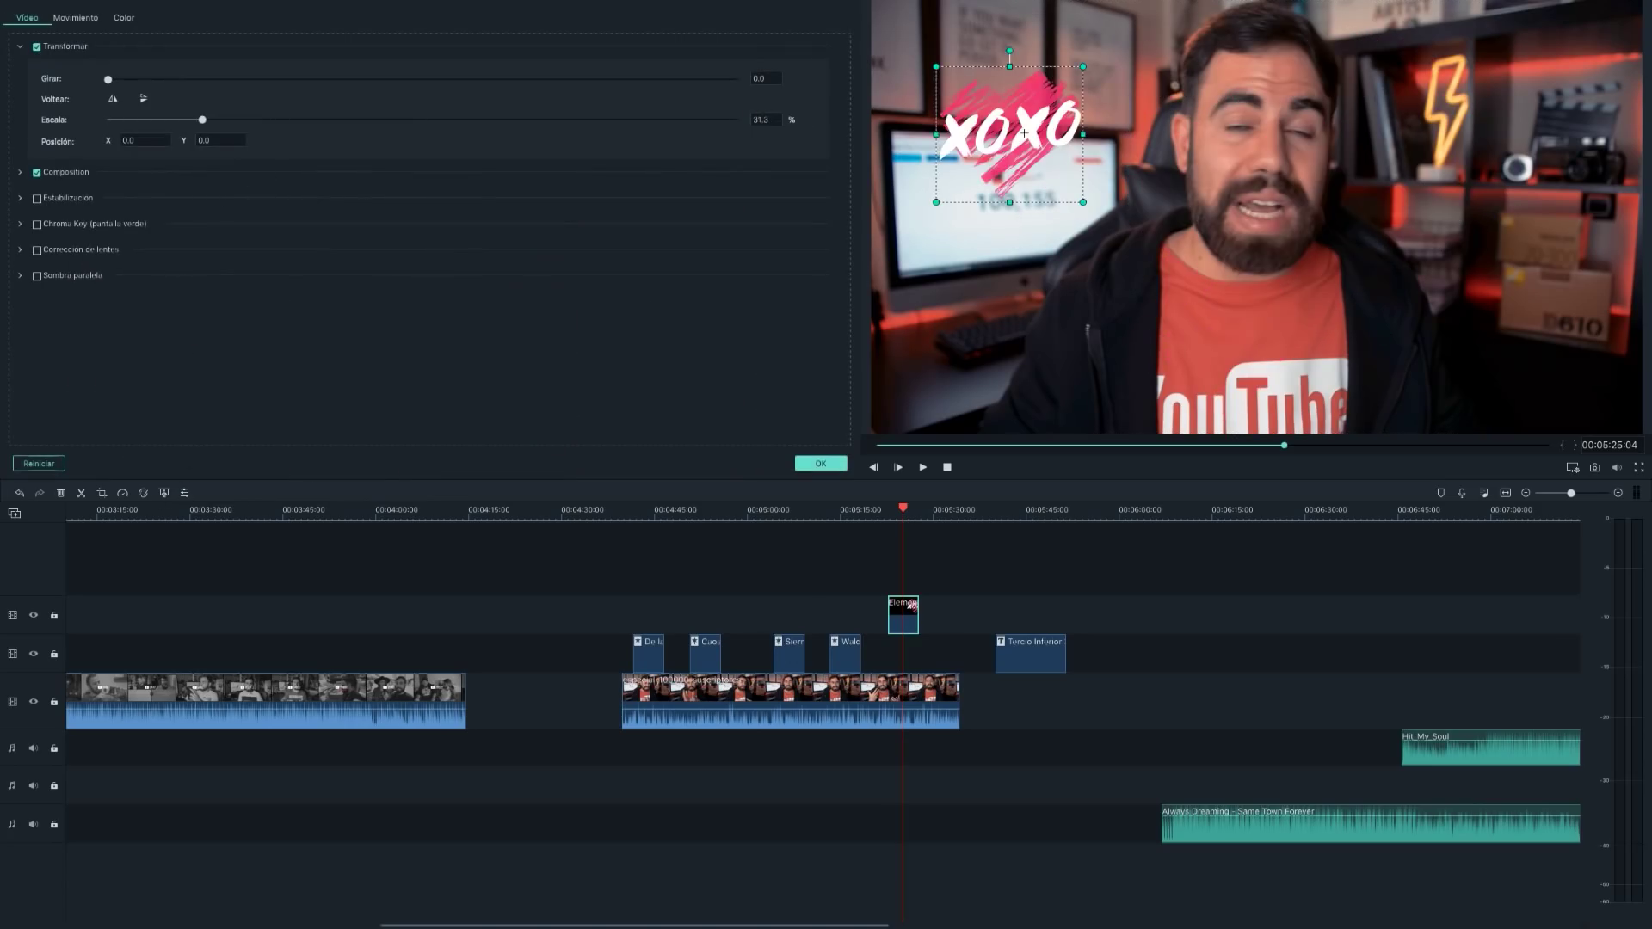
{"action": "left_click_drag", "start_coordinate": [1025, 129], "coordinate": [1026, 115]}
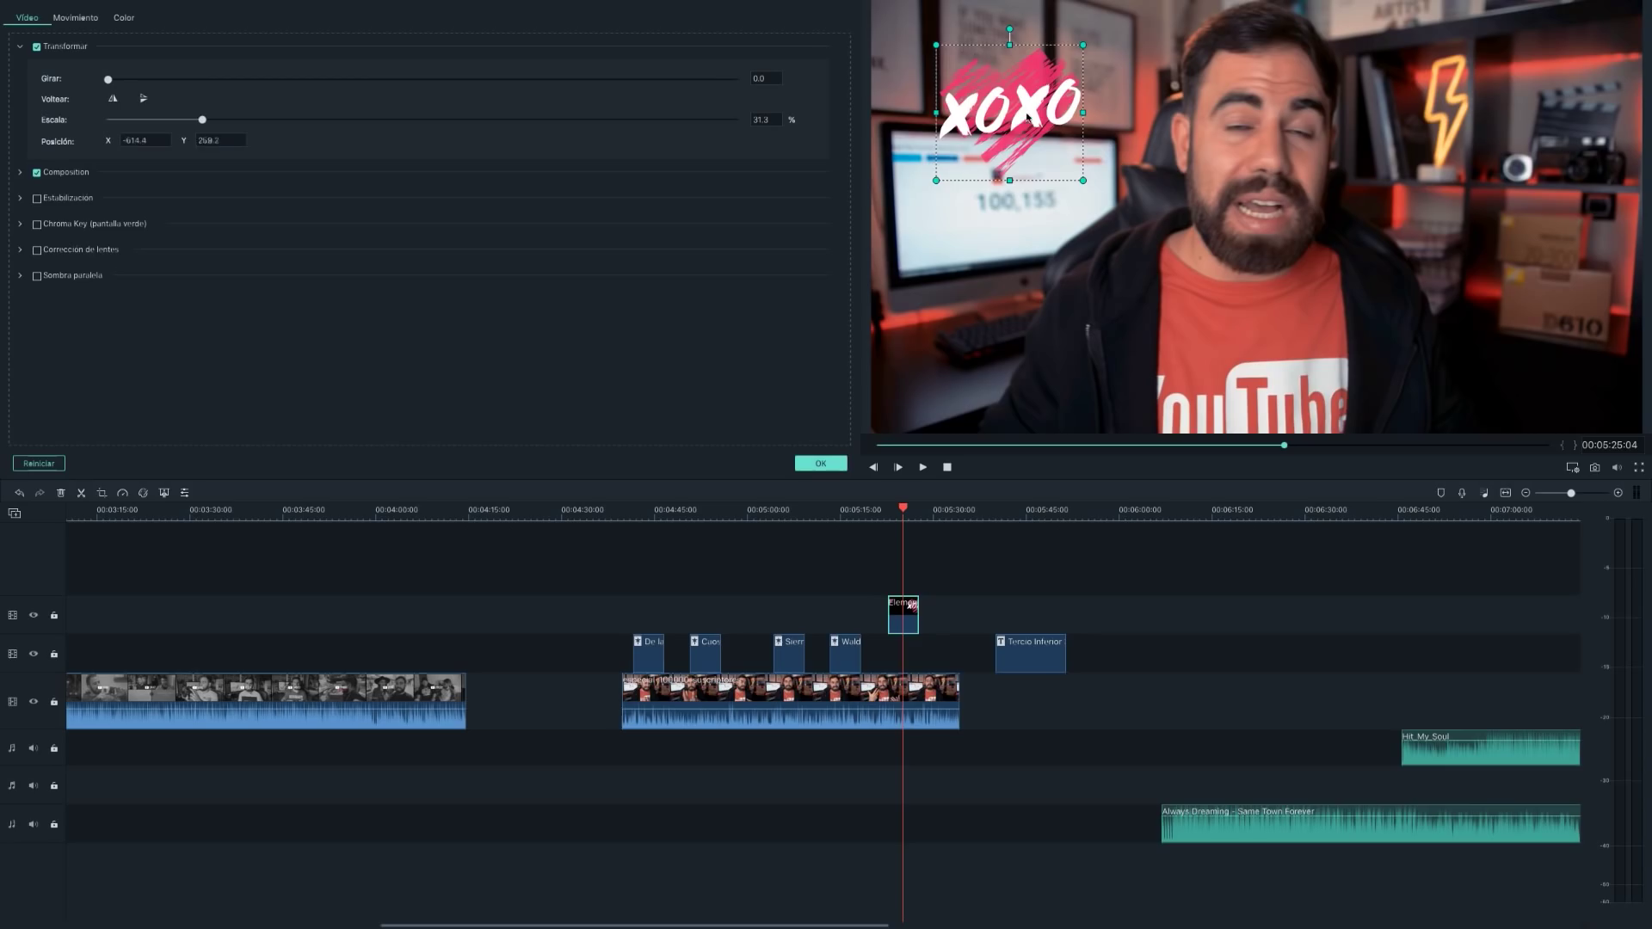
Replay the scaled sticker from 00:05:21:24, stopping and moving ahead to 00:05:31.
{"action": "left_click", "coordinate": [1141, 272]}
{"action": "left_click", "coordinate": [886, 511]}
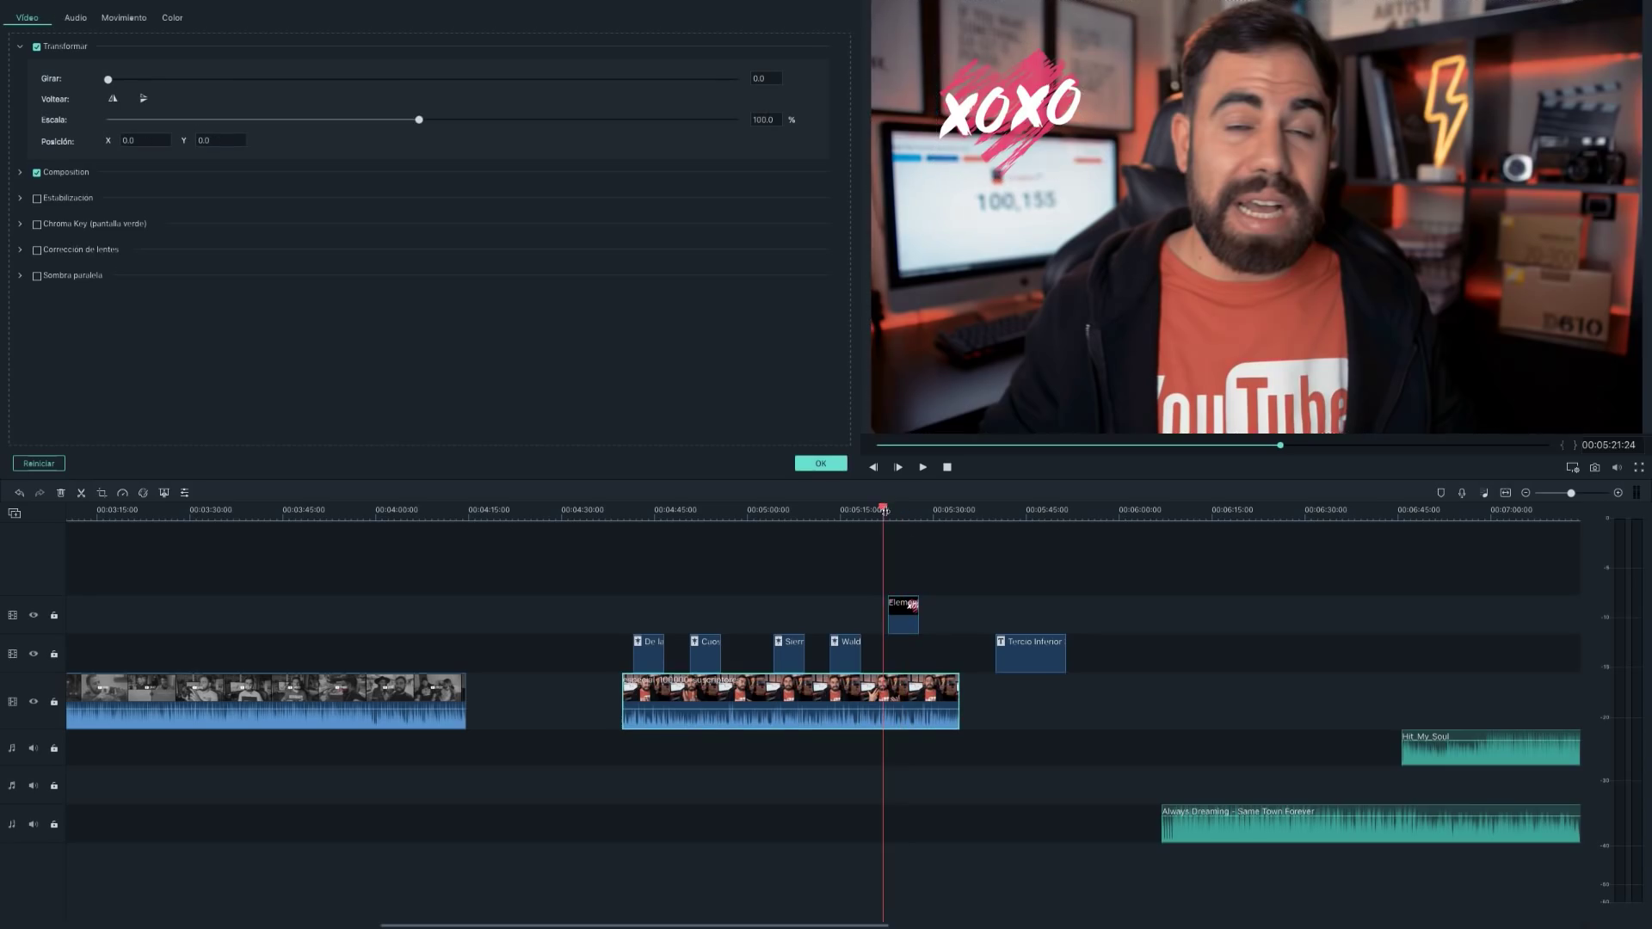
{"action": "left_click", "coordinate": [922, 468]}
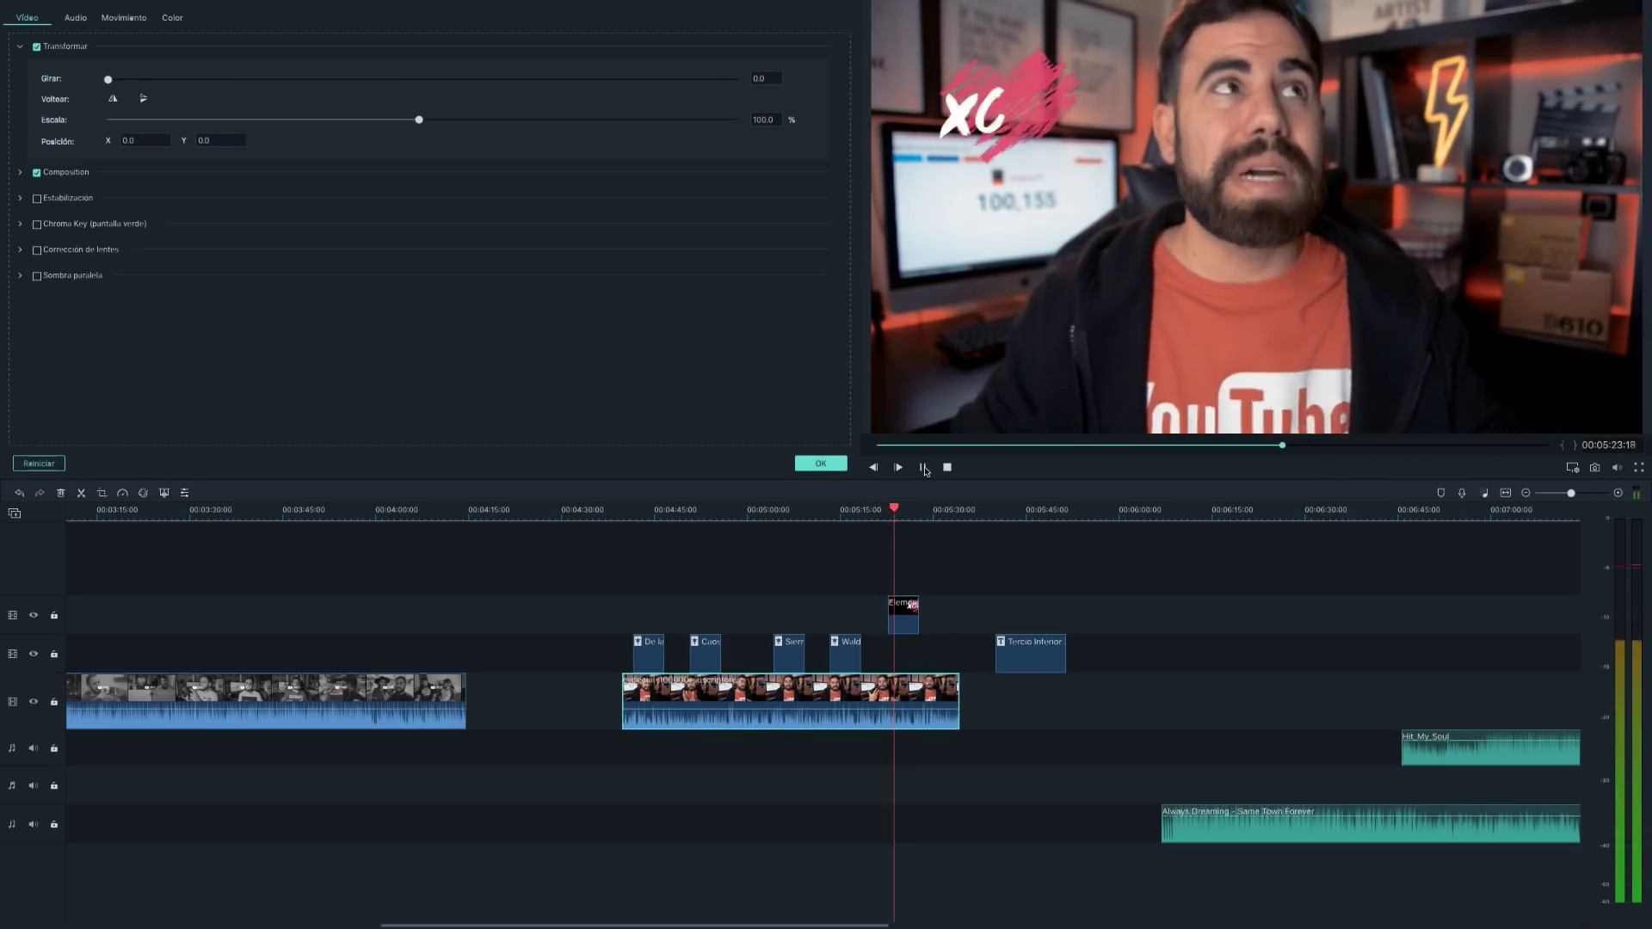
{"action": "left_click", "coordinate": [940, 513]}
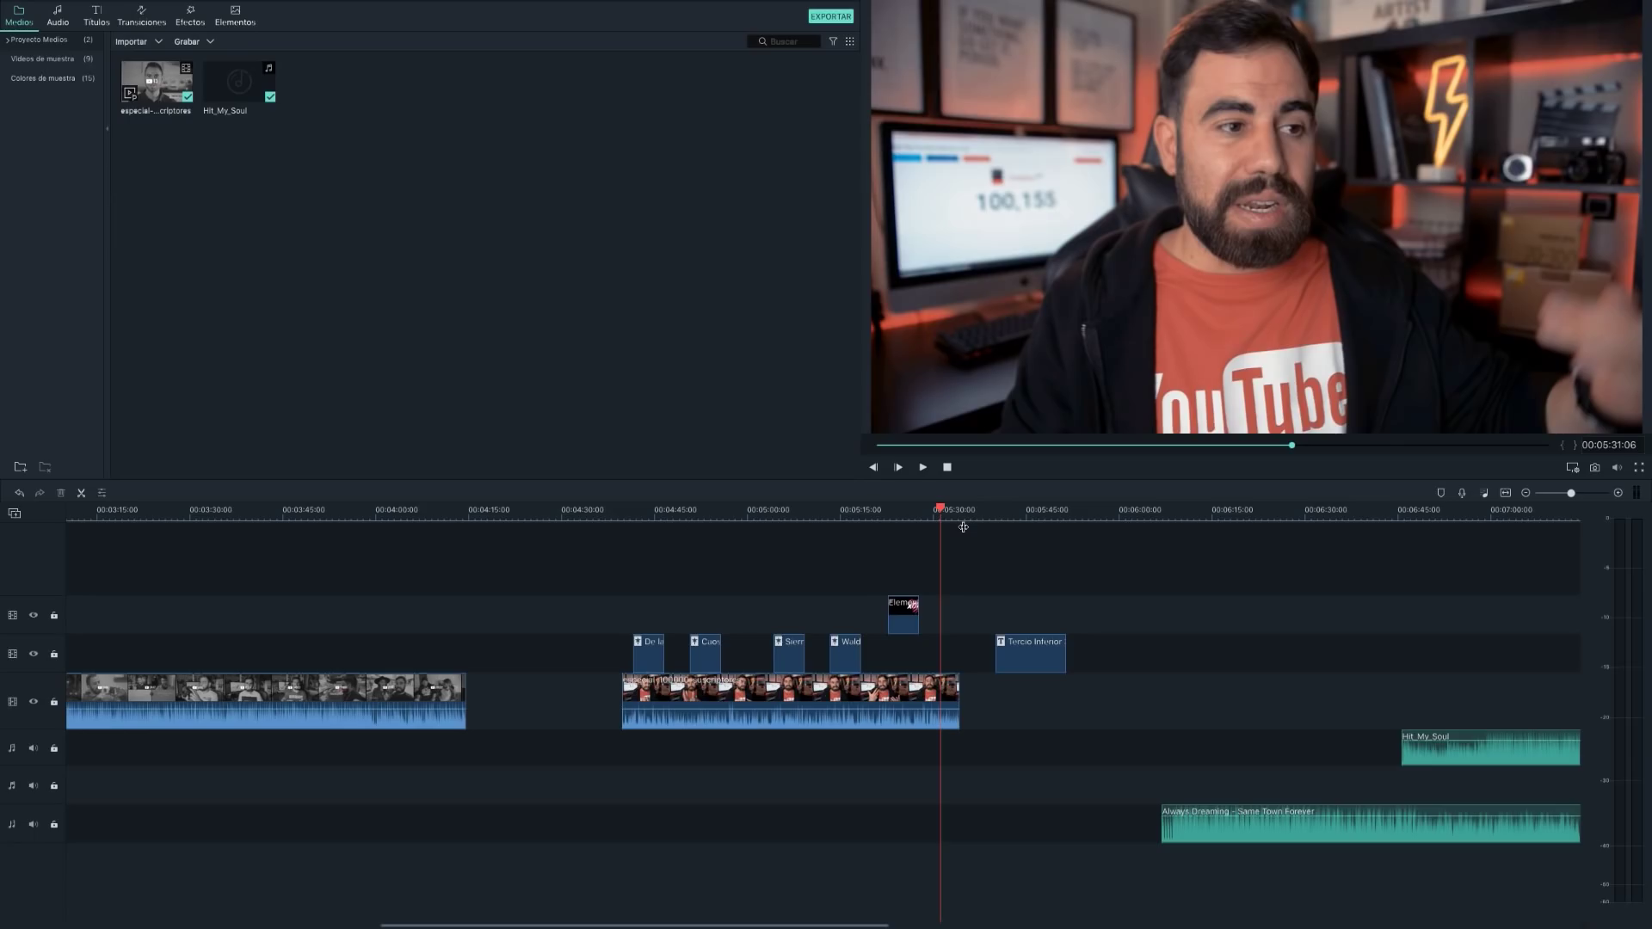